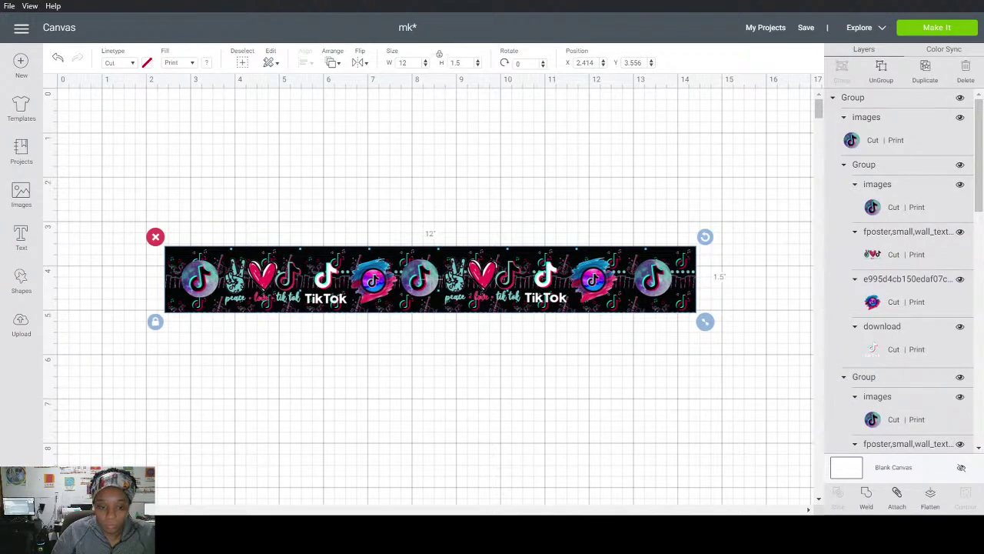
# Step: Move the finished TikTok strip down the canvas to about X 2.19, Y 4.88, leaving free space above it
pyautogui.moveTo(465, 290); pyautogui.dragTo(455, 382)
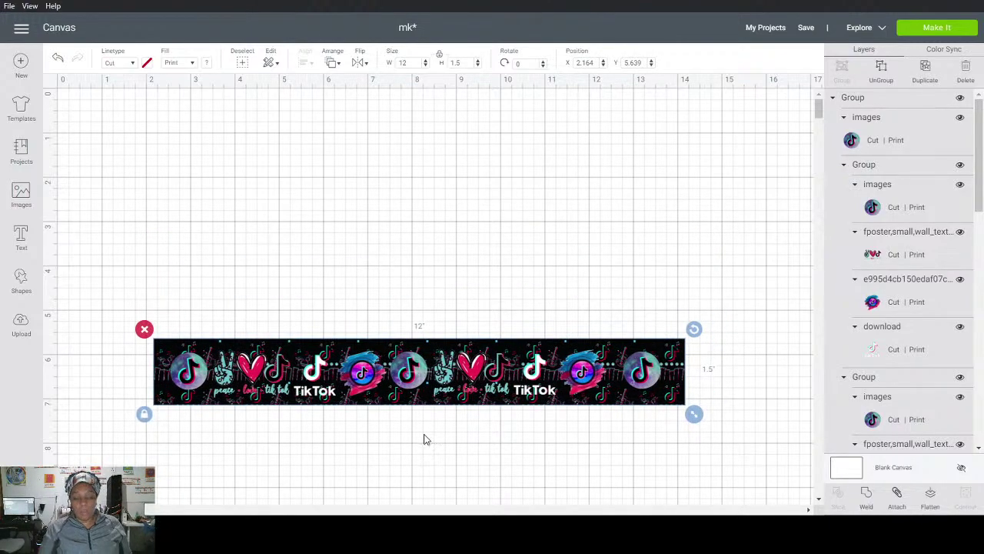
pyautogui.moveTo(450, 390); pyautogui.dragTo(456, 261)
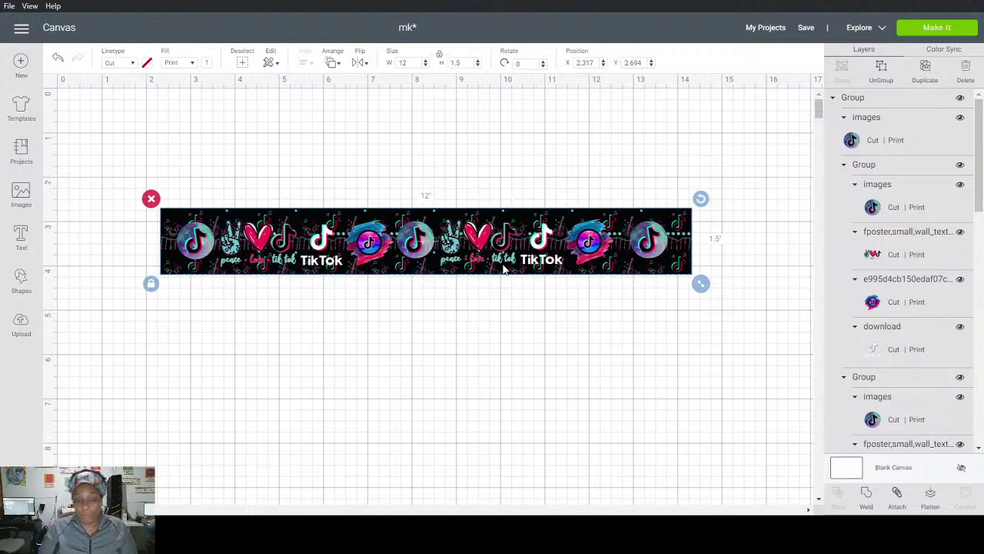
pyautogui.moveTo(518, 253); pyautogui.dragTo(496, 353)
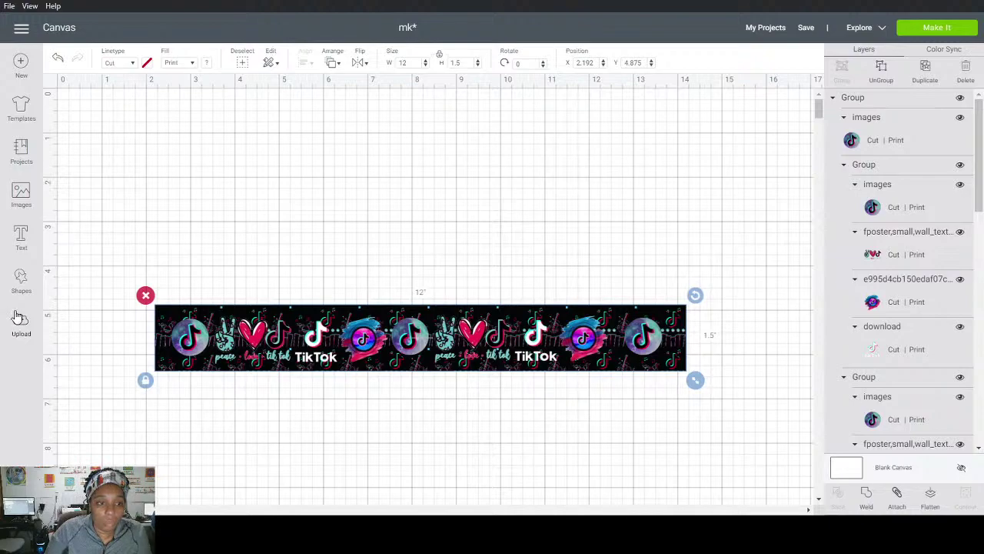
# Step: Insert a square above the strip, unlock its proportions and stretch it to about 12.19 by 1.53 inches, placed at about X 2.57, Y 2
pyautogui.click(21, 282)
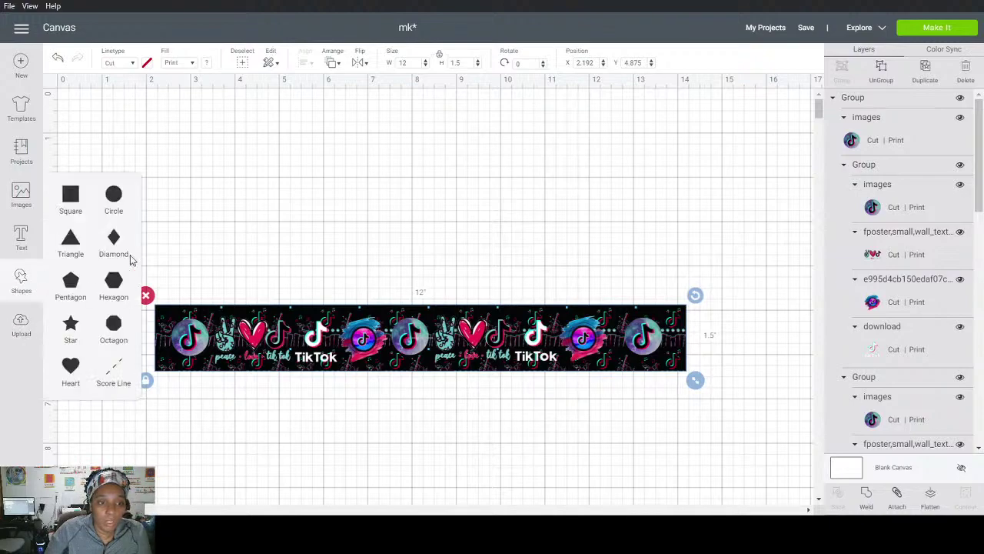
pyautogui.click(70, 197)
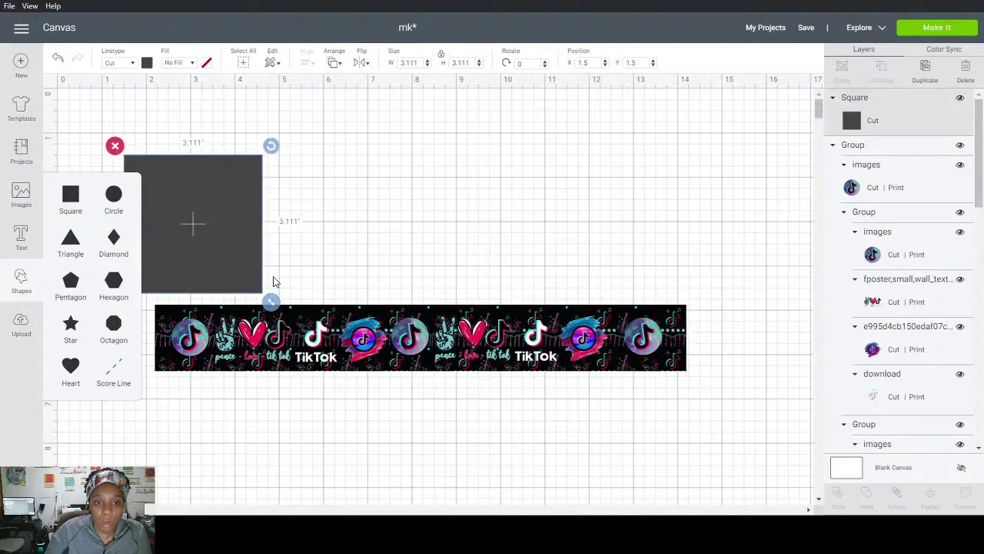
pyautogui.moveTo(272, 301); pyautogui.dragTo(272, 301)
pyautogui.click(115, 300)
pyautogui.moveTo(270, 301); pyautogui.dragTo(675, 231)
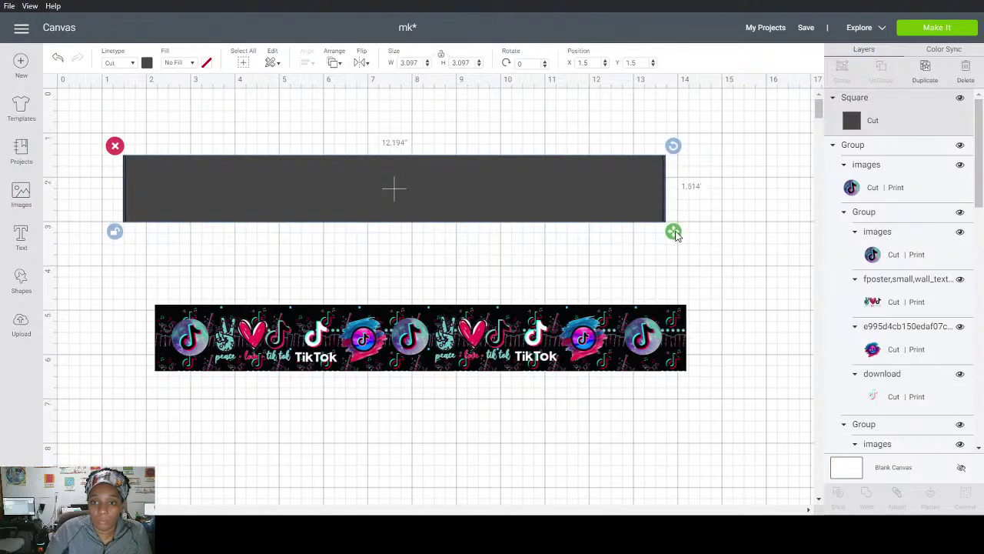
pyautogui.moveTo(587, 203); pyautogui.dragTo(609, 219)
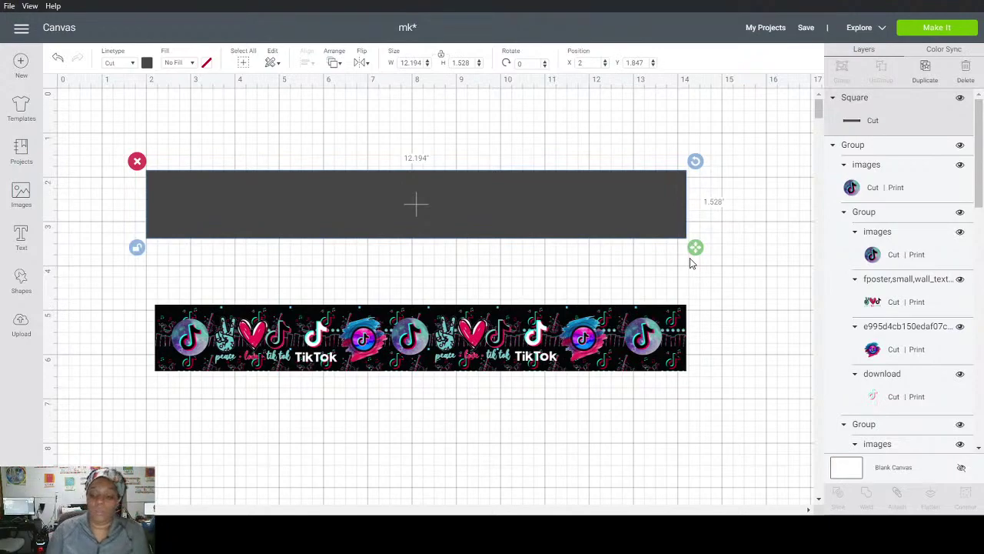
pyautogui.moveTo(427, 212); pyautogui.dragTo(453, 219)
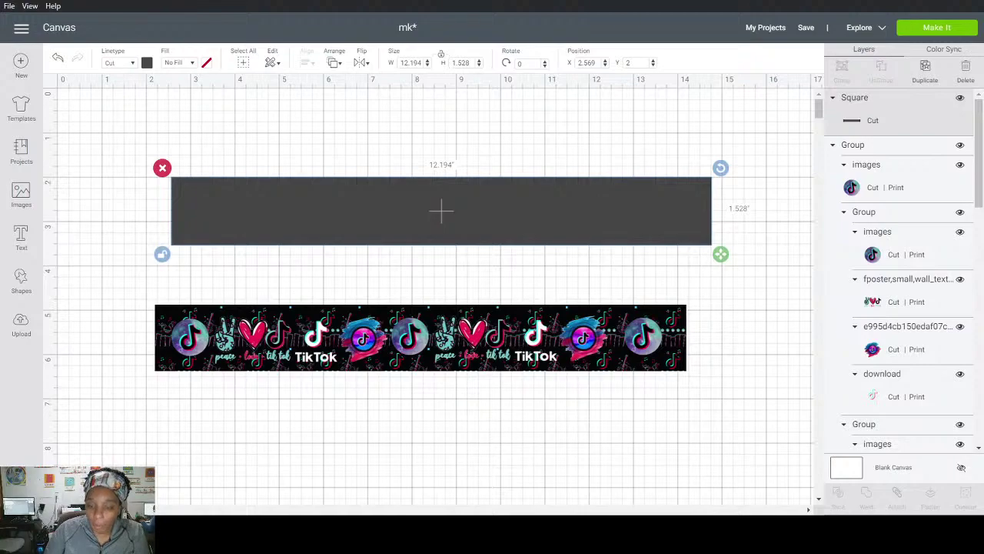
# Step: Ungroup the TikTok strip, pull its first logo group below the background and put it back in place
pyautogui.click(181, 347)
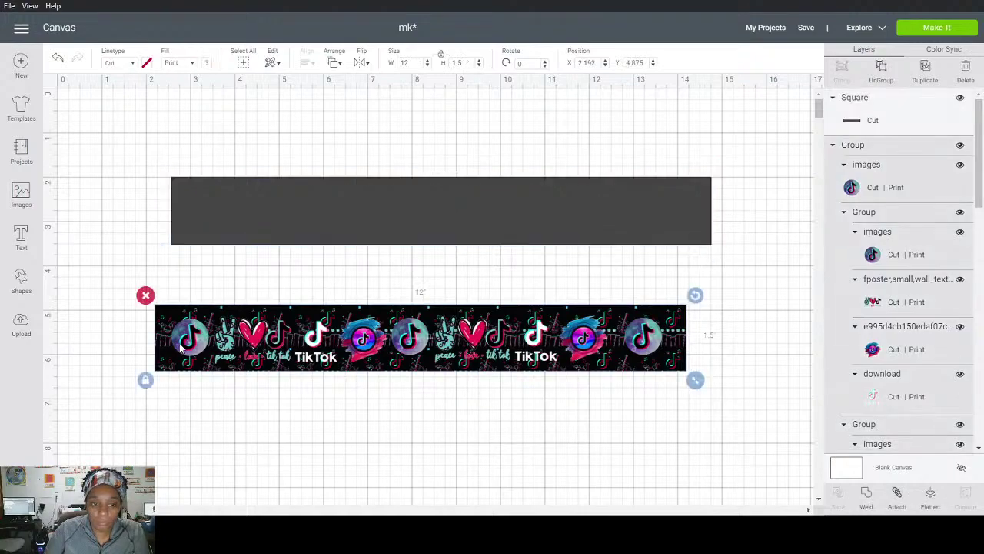
pyautogui.click(882, 71)
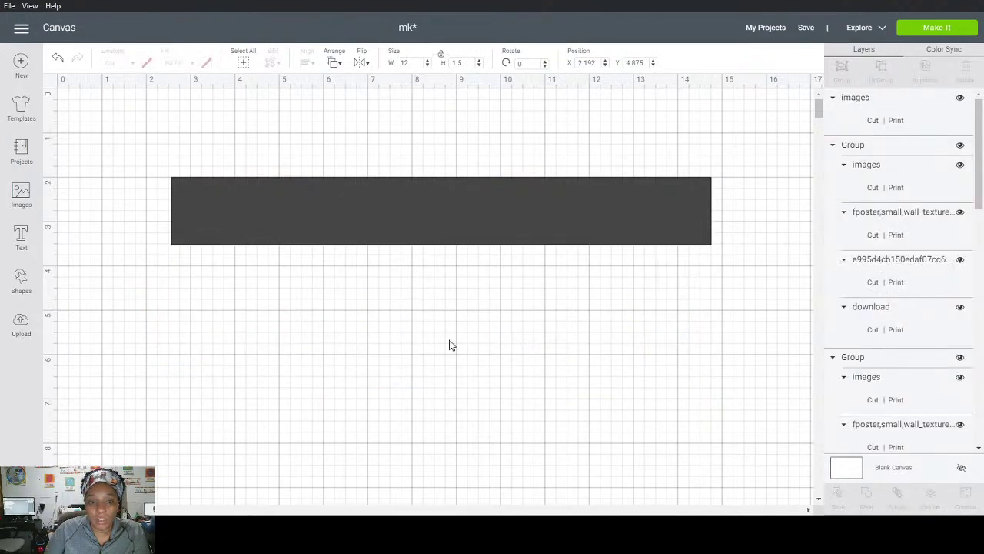
pyautogui.click(193, 346)
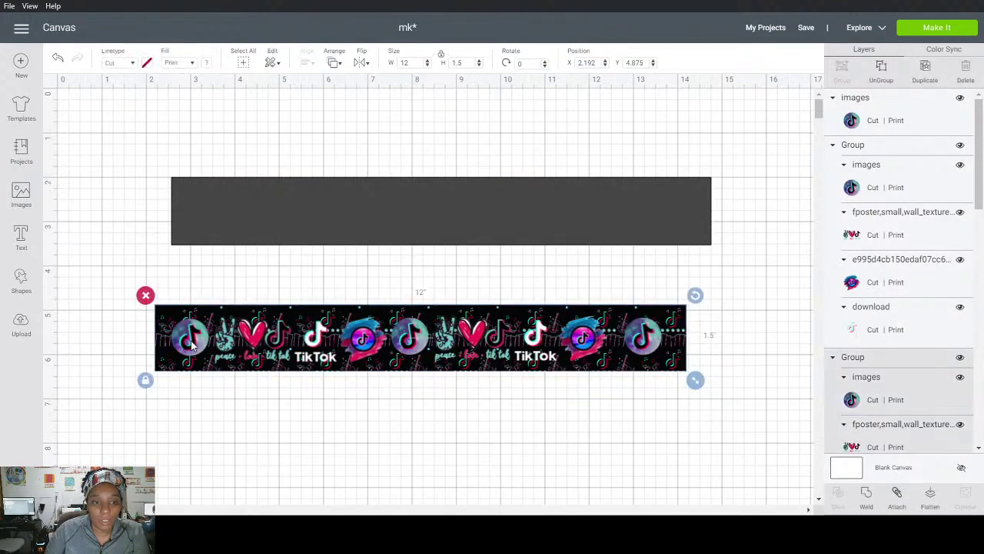
pyautogui.moveTo(192, 346); pyautogui.dragTo(186, 415)
pyautogui.click(205, 341)
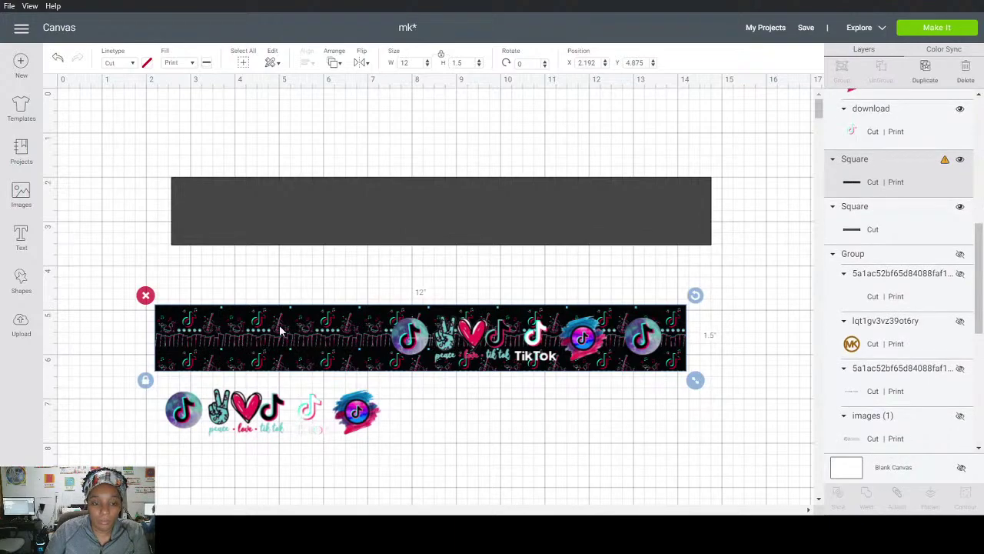
pyautogui.moveTo(281, 413); pyautogui.dragTo(275, 341)
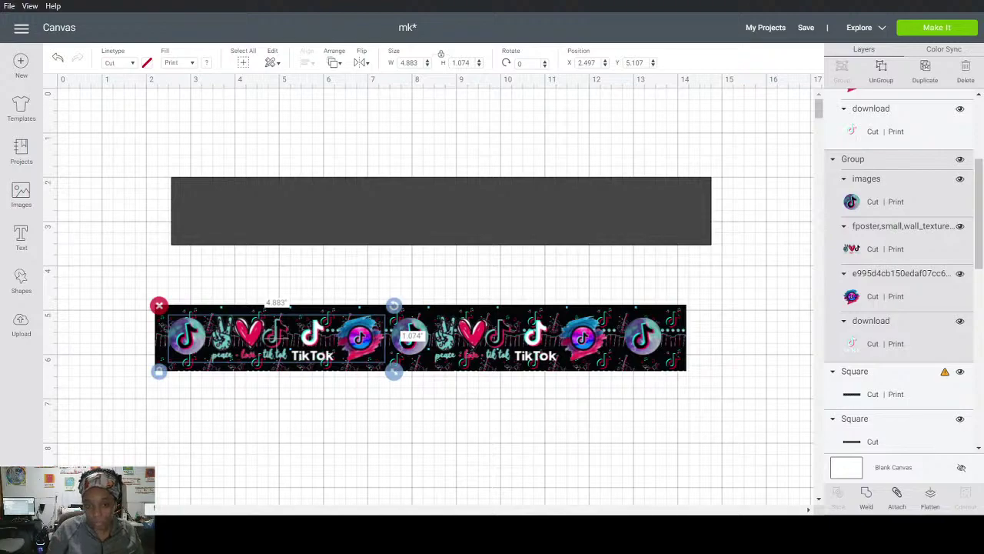
# Step: Switch to Chrome and start saving the previewed TikTok music background image, choosing Dropbox as the location
pyautogui.hotkey('alt', 'Tab')
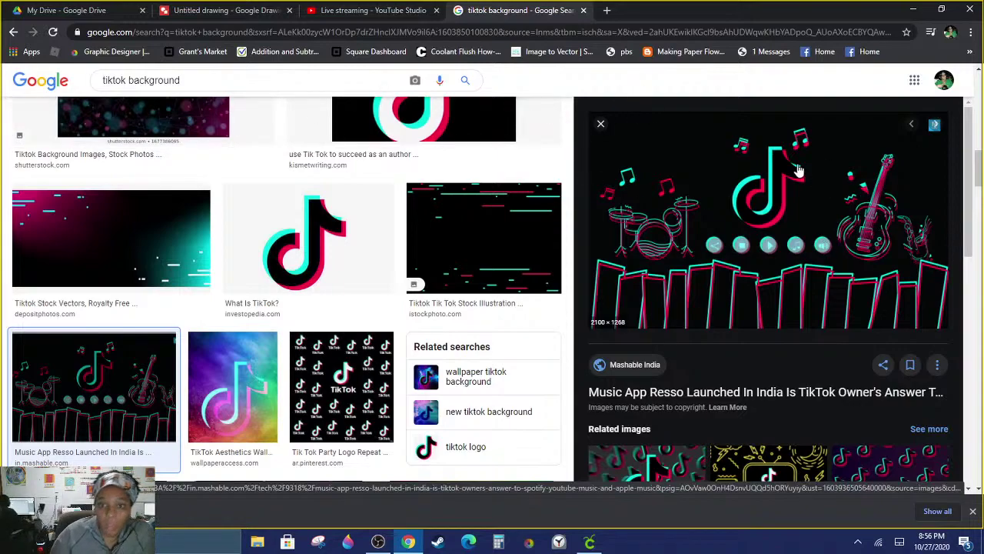
pyautogui.rightClick(775, 229)
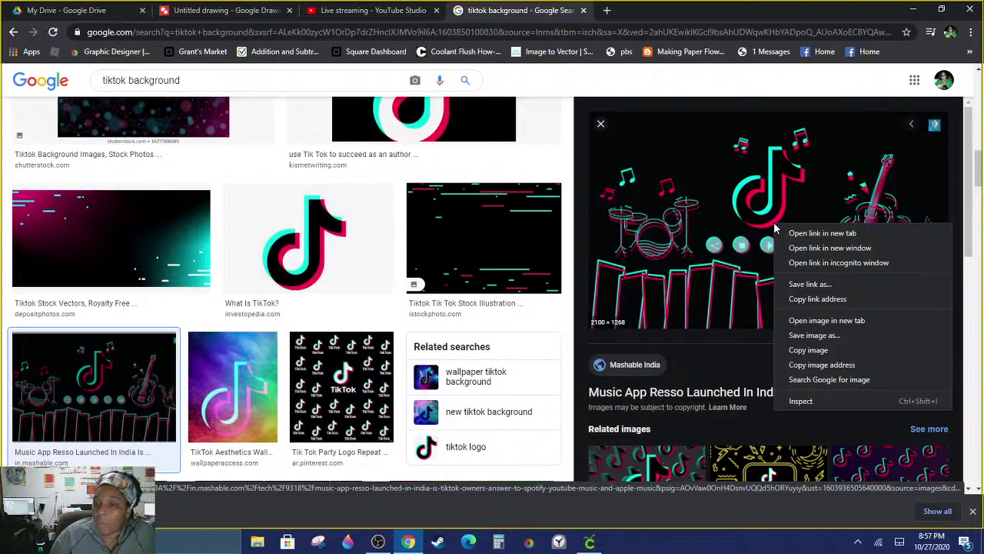
pyautogui.click(815, 335)
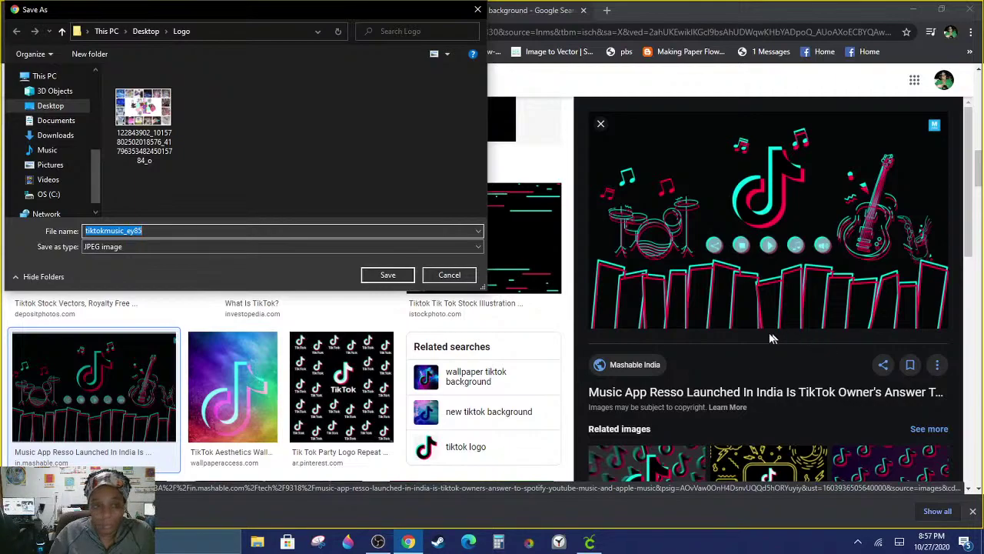
pyautogui.moveTo(95, 170); pyautogui.dragTo(89, 131)
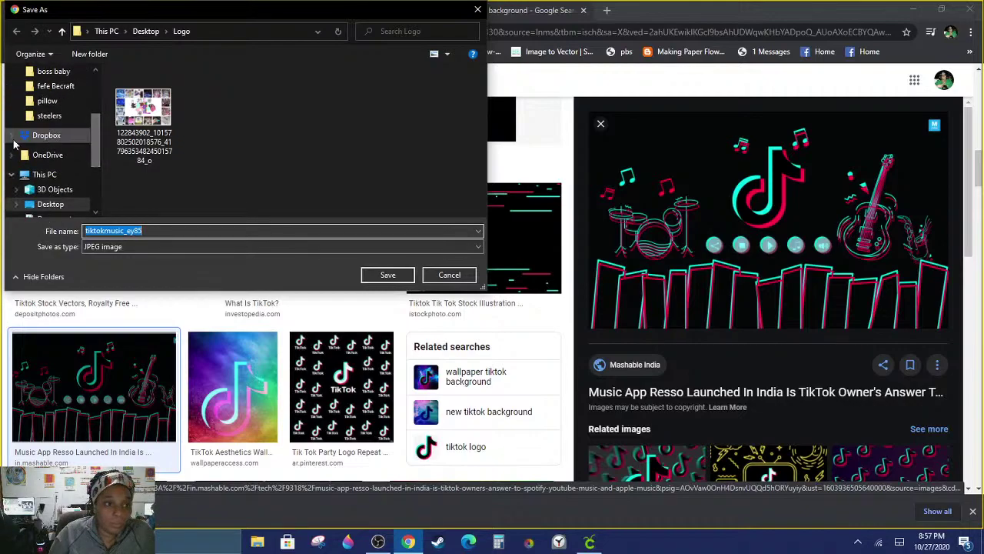
pyautogui.moveTo(96, 141); pyautogui.dragTo(104, 110)
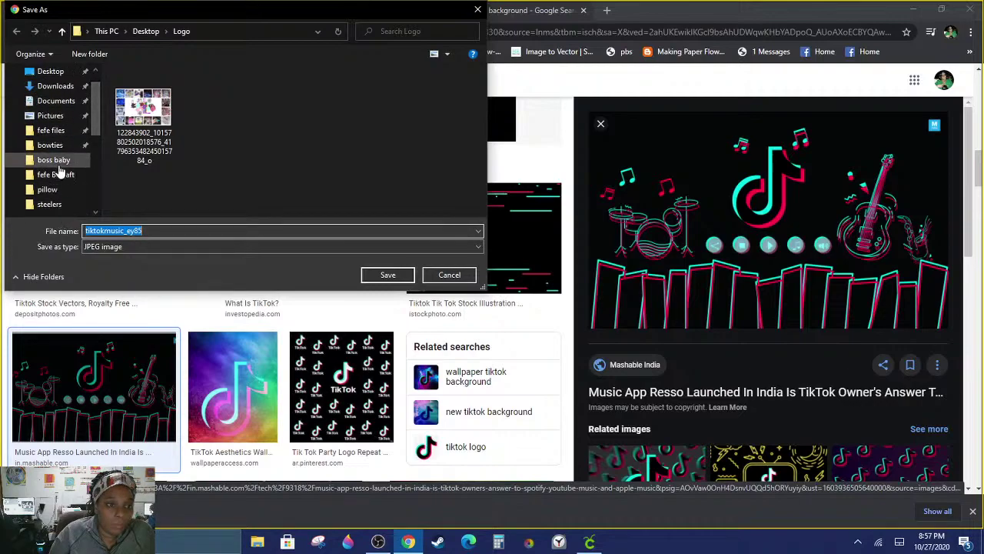
pyautogui.scroll(-1, 61, 168)
pyautogui.click(59, 211)
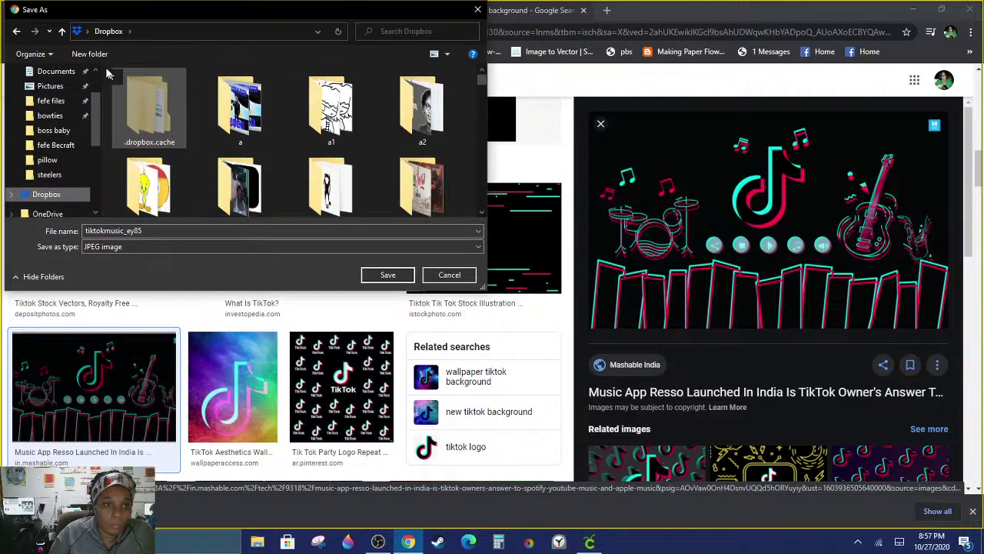
# Step: Create a folder named "tic tok" in Dropbox, save the image tiktokmusic_ey85 in it and close the picture viewer
pyautogui.click(81, 54)
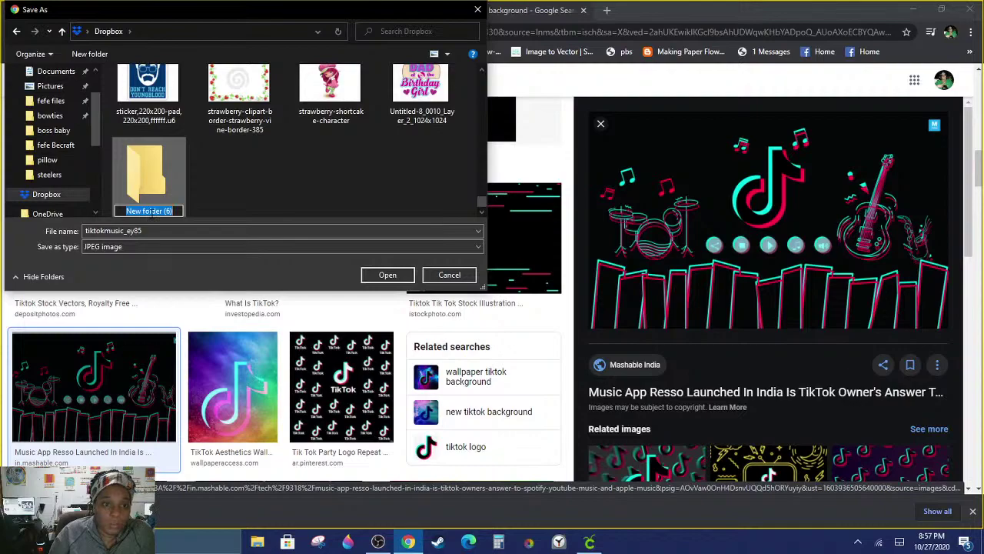
pyautogui.write('tic')
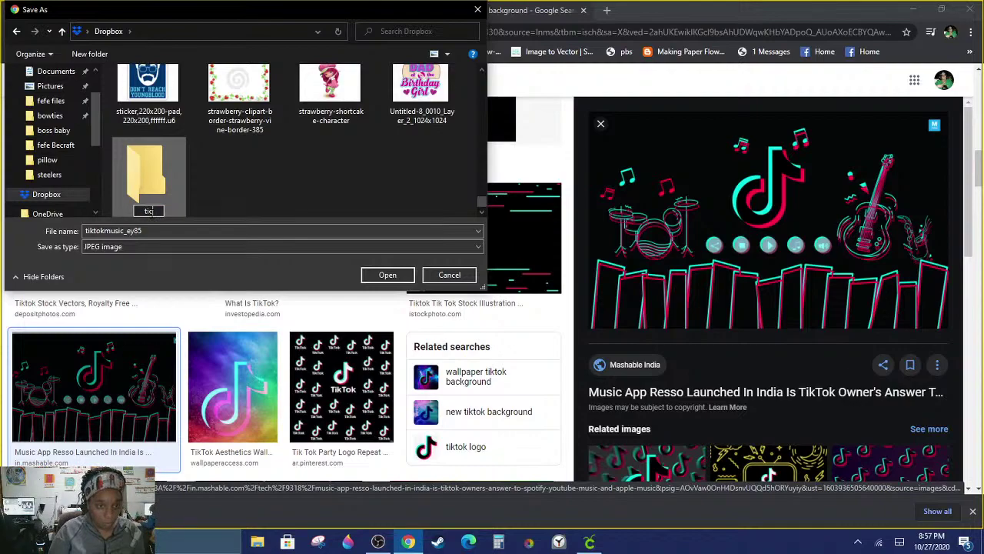
pyautogui.write(' tok')
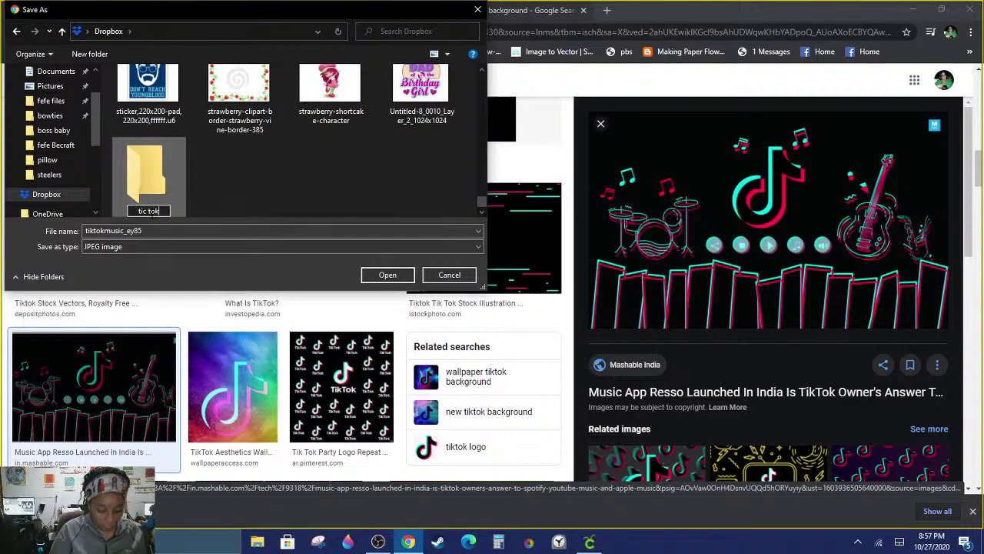
pyautogui.press('Return')
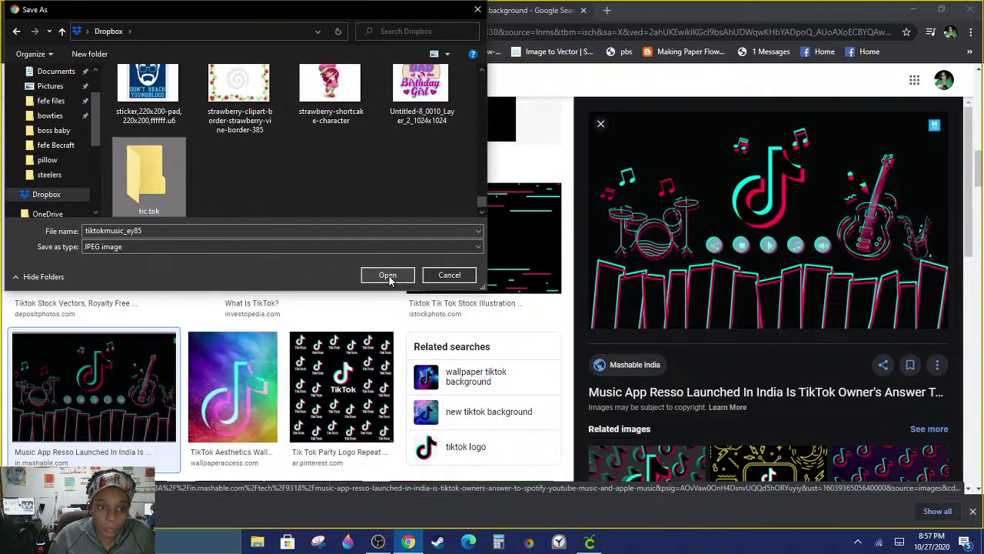
pyautogui.click(387, 275)
pyautogui.click(387, 275)
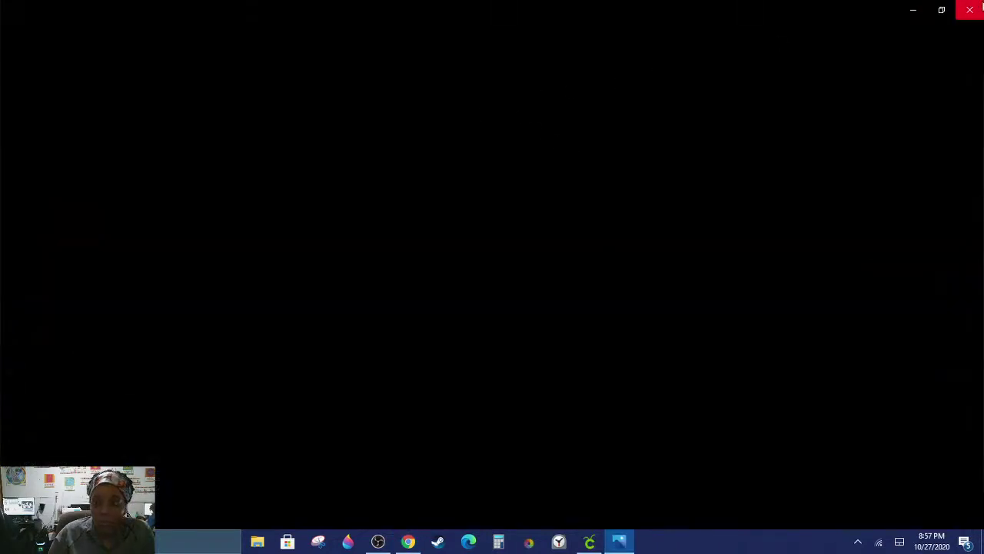
pyautogui.click(975, 12)
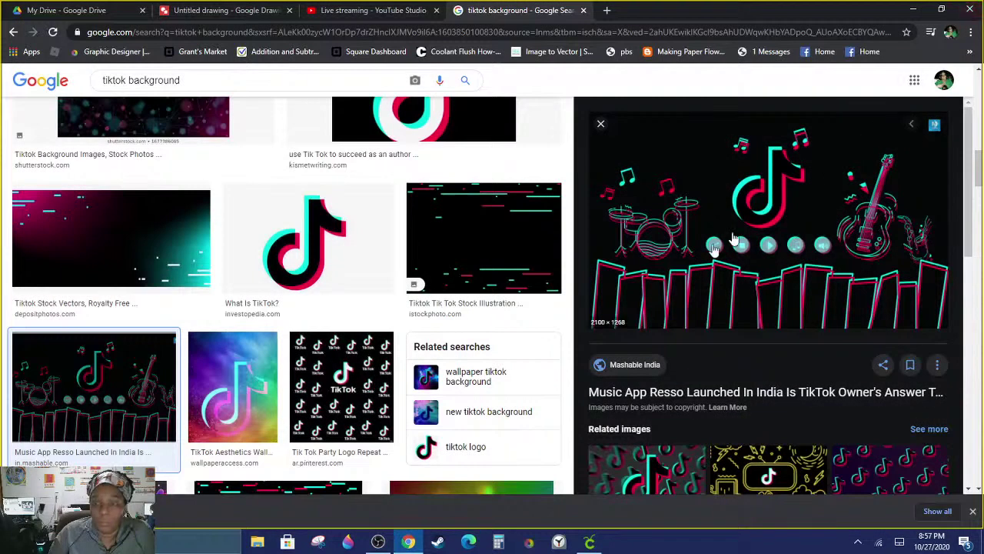
# Step: Switch back to Cricut Design Space and move the grey rectangle to about X 2.13, Y 2.33 above the strip, leaving it deselected
pyautogui.click(595, 549)
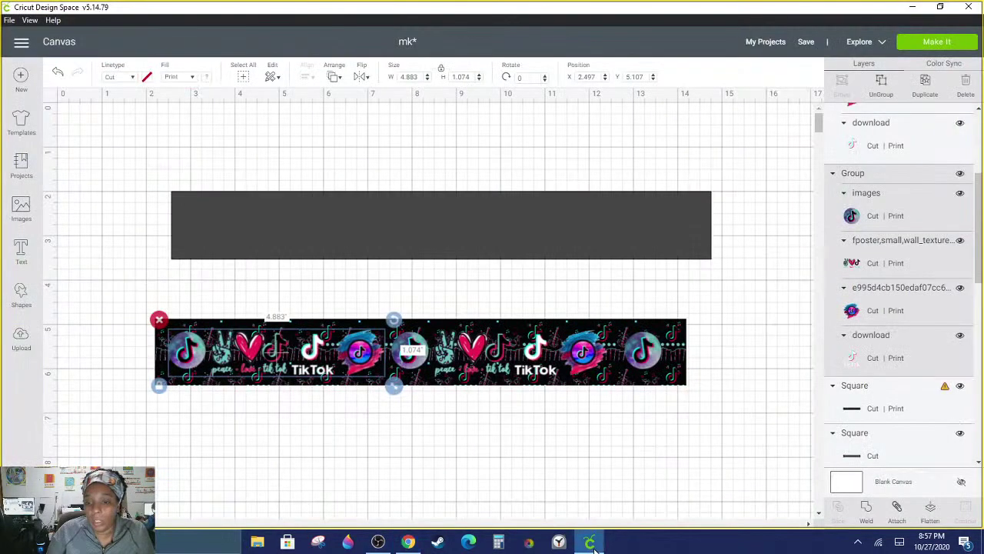
pyautogui.moveTo(377, 238); pyautogui.dragTo(404, 245)
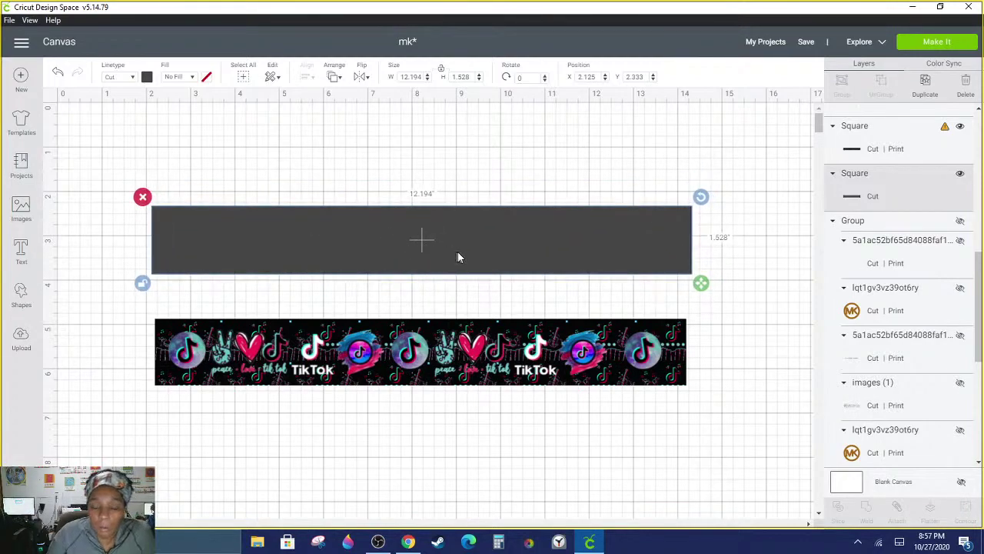
pyautogui.click(423, 183)
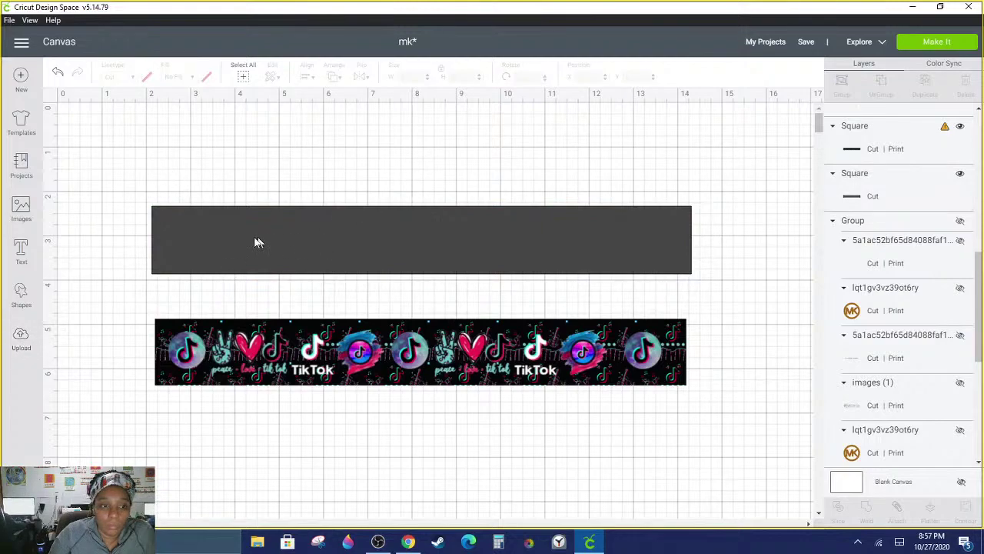
# Step: Start an image upload and browse to the Dropbox folder for the file
pyautogui.click(21, 346)
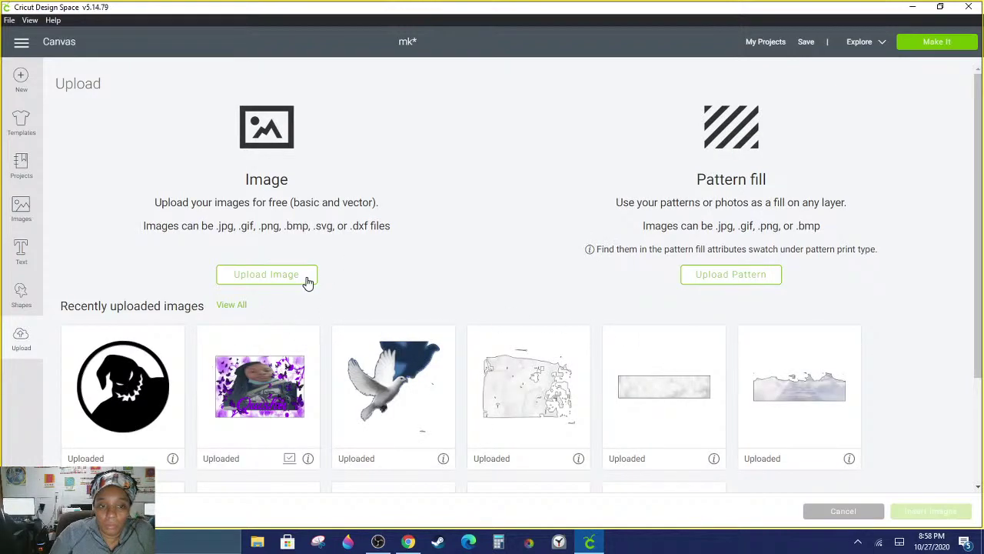
pyautogui.click(293, 276)
pyautogui.click(551, 286)
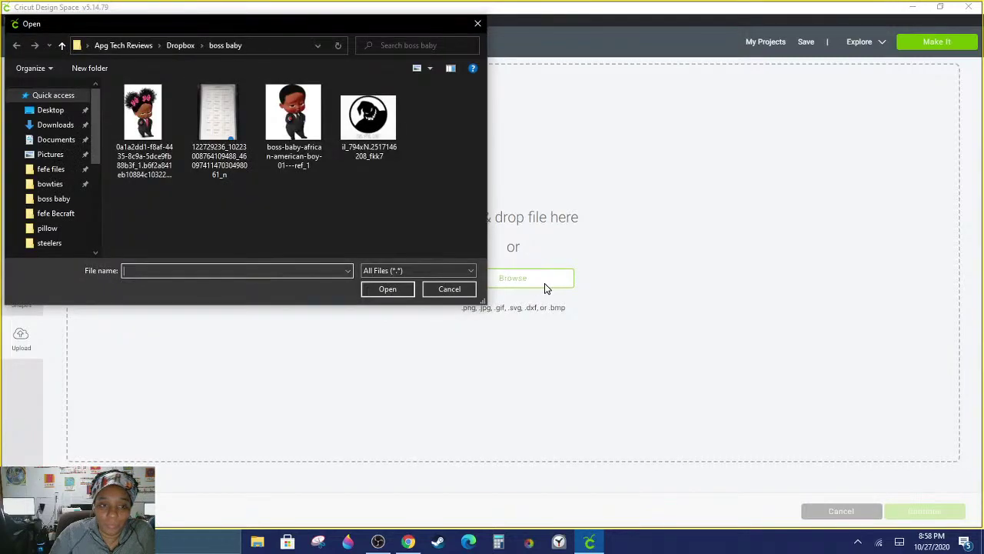
pyautogui.moveTo(97, 157); pyautogui.dragTo(93, 182)
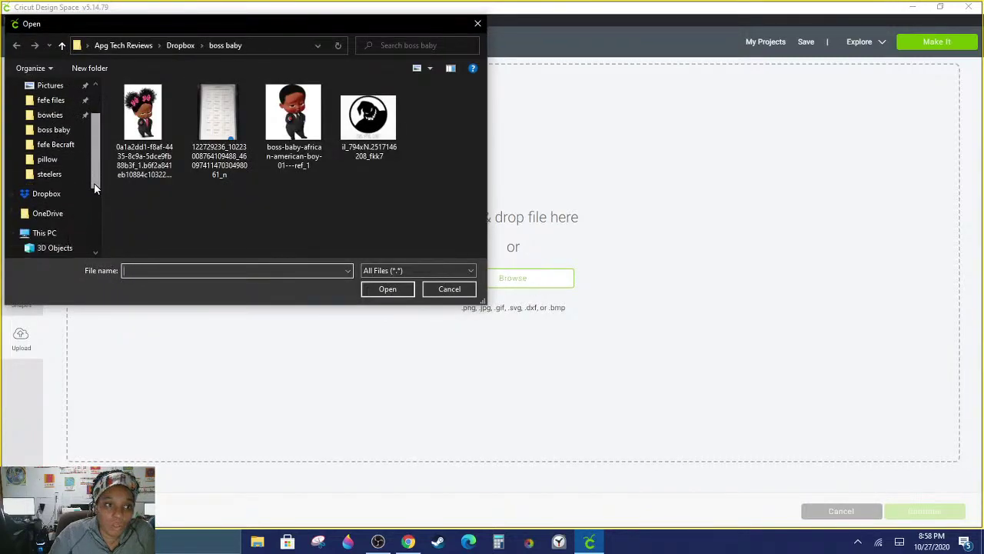
pyautogui.click(62, 196)
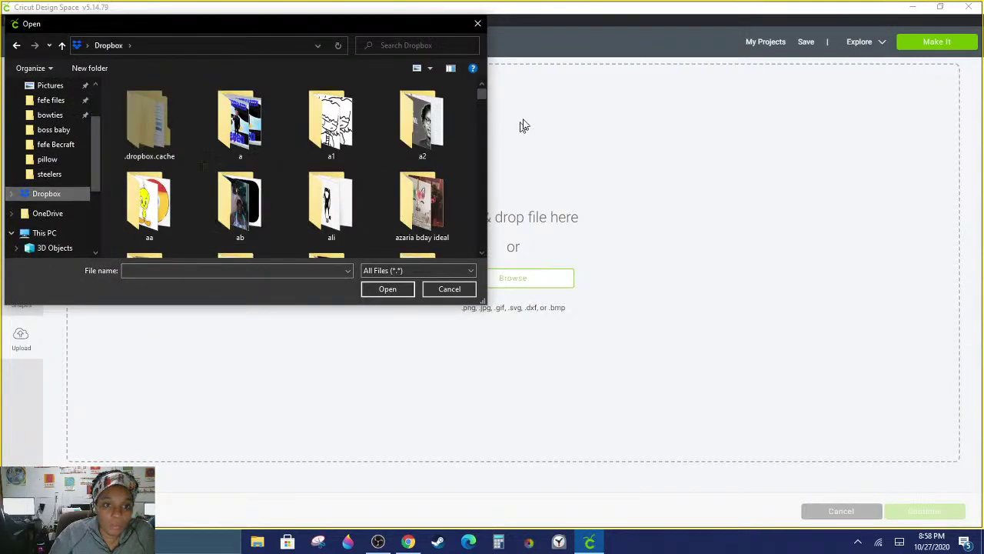
# Step: Find the "tic tok" folder in Dropbox, load tiktokmusic_ey85 for upload and set its image type to Complex
pyautogui.scroll(-3, 476, 165)
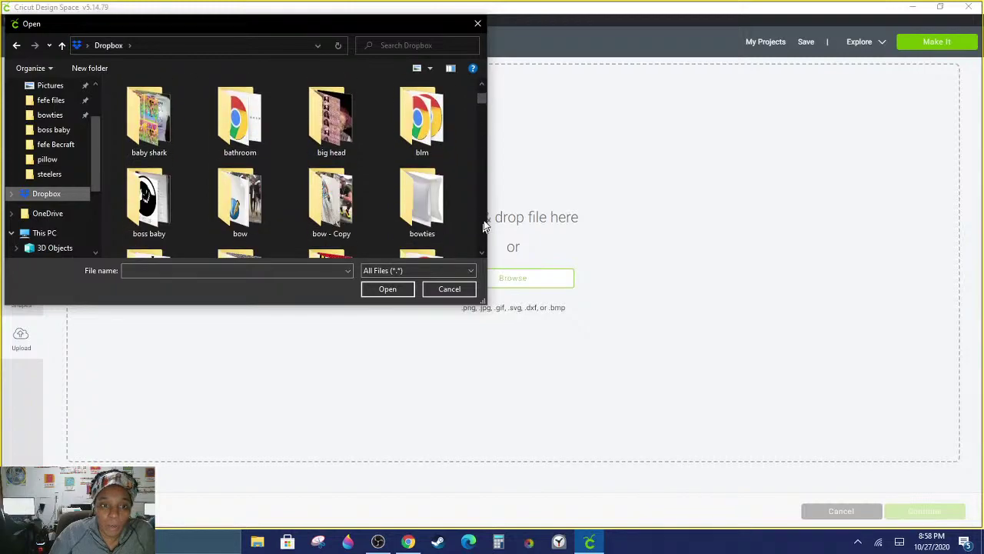
pyautogui.moveTo(486, 102); pyautogui.dragTo(494, 172)
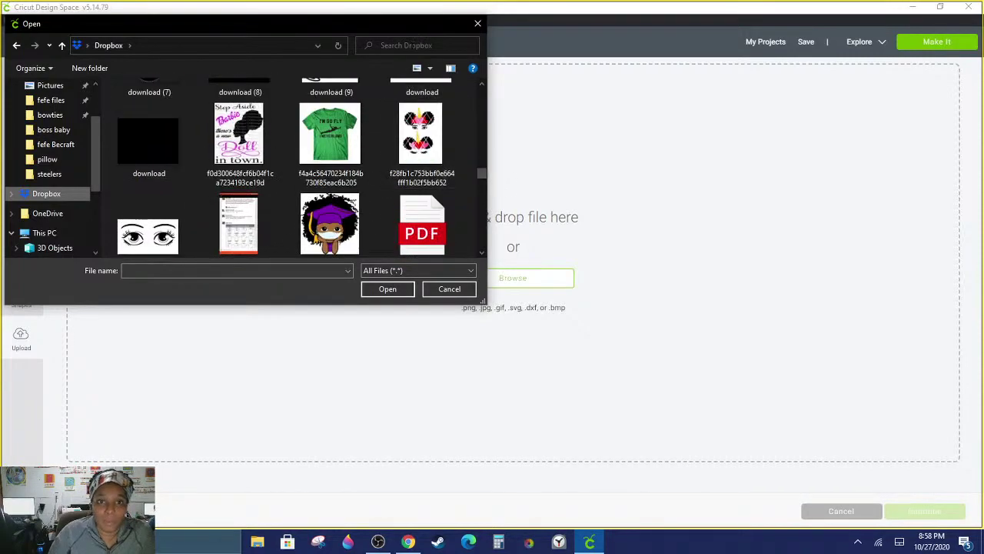
pyautogui.click(414, 48)
pyautogui.write('tic')
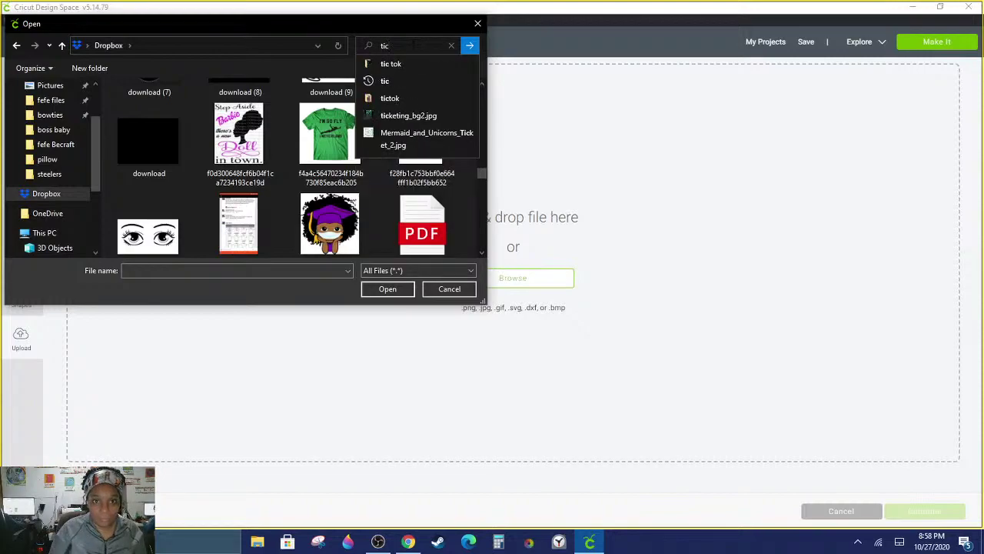
pyautogui.click(404, 68)
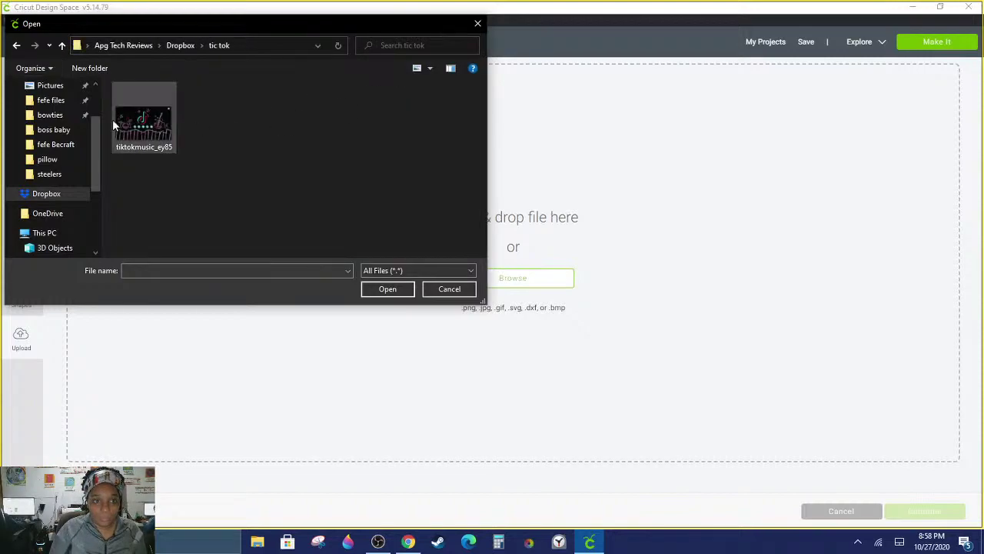
pyautogui.doubleClick(152, 125)
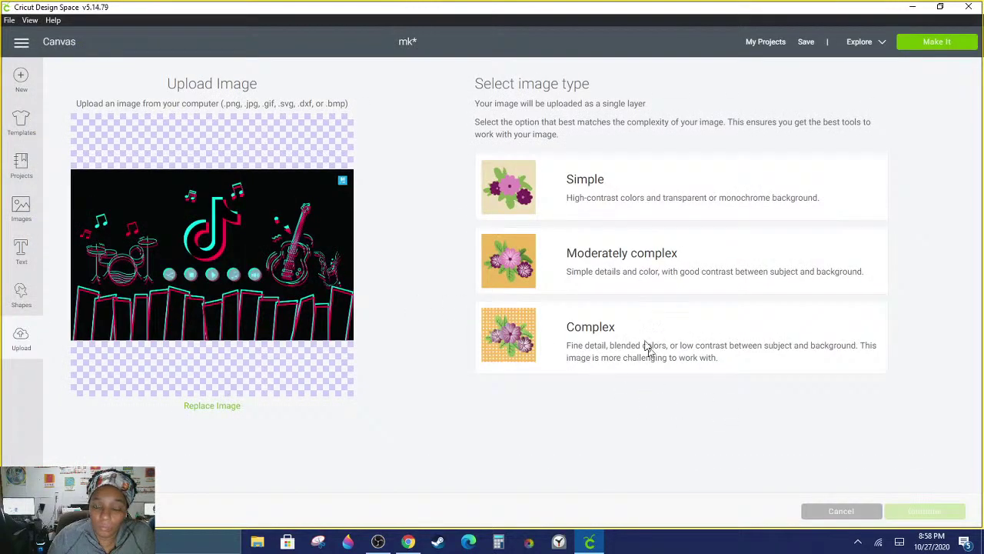
pyautogui.click(605, 336)
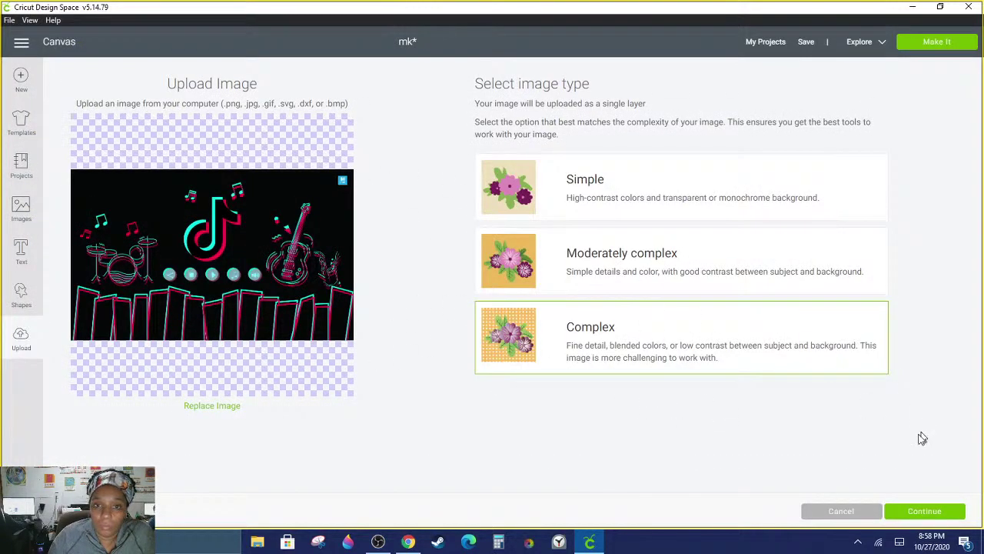
pyautogui.click(910, 514)
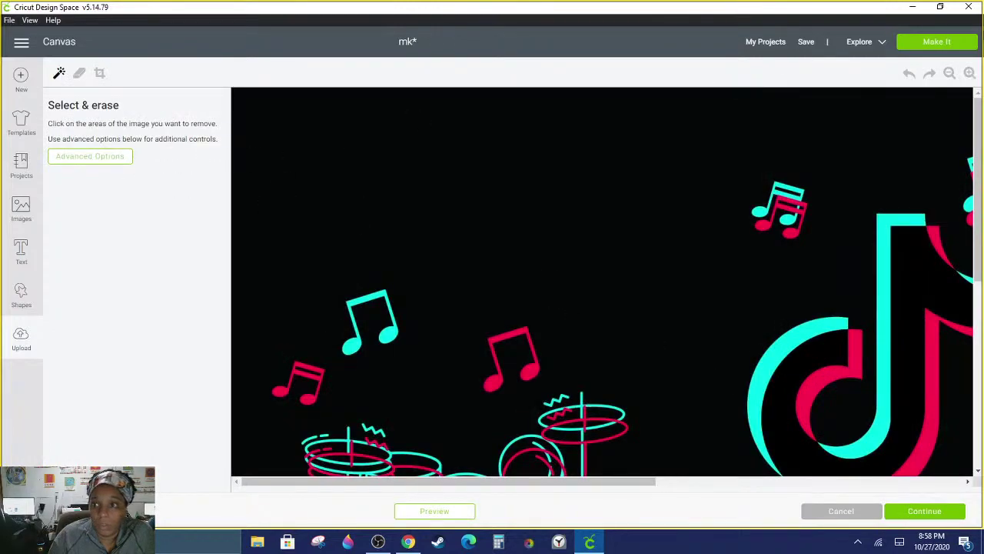
# Step: Crop the black band off the top of the TikTok image and save it as a Print Then Cut image
pyautogui.click(949, 73)
pyautogui.click(950, 72)
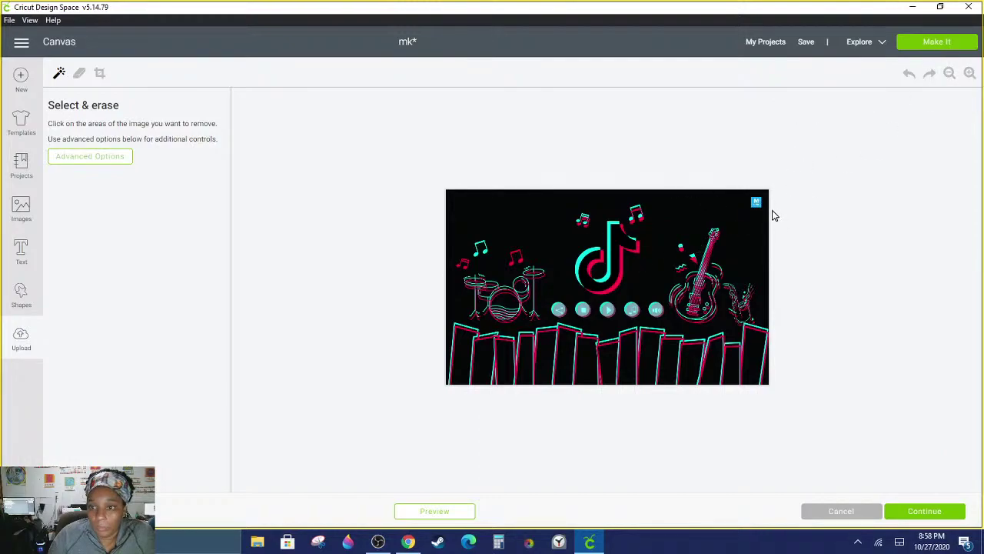
pyautogui.click(100, 72)
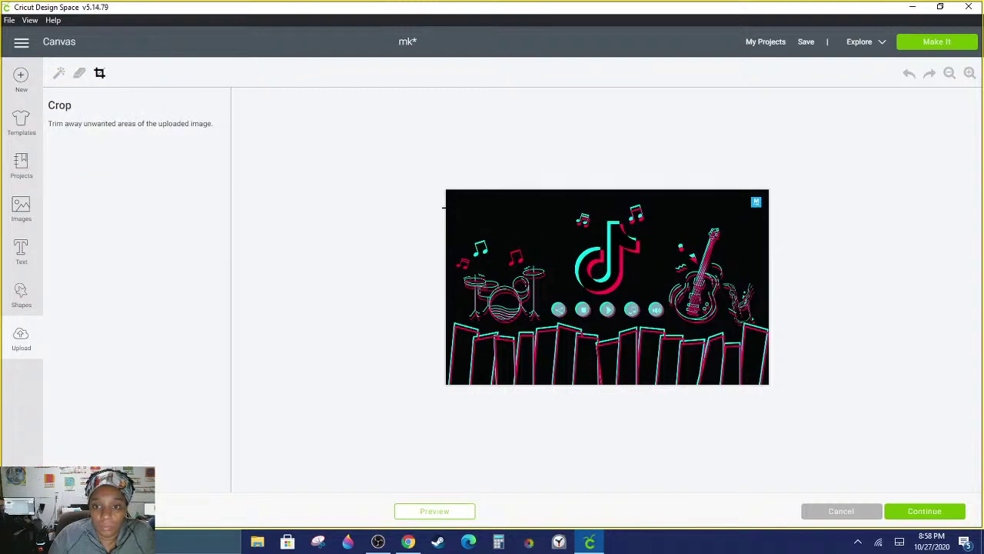
pyautogui.moveTo(444, 204); pyautogui.dragTo(767, 380)
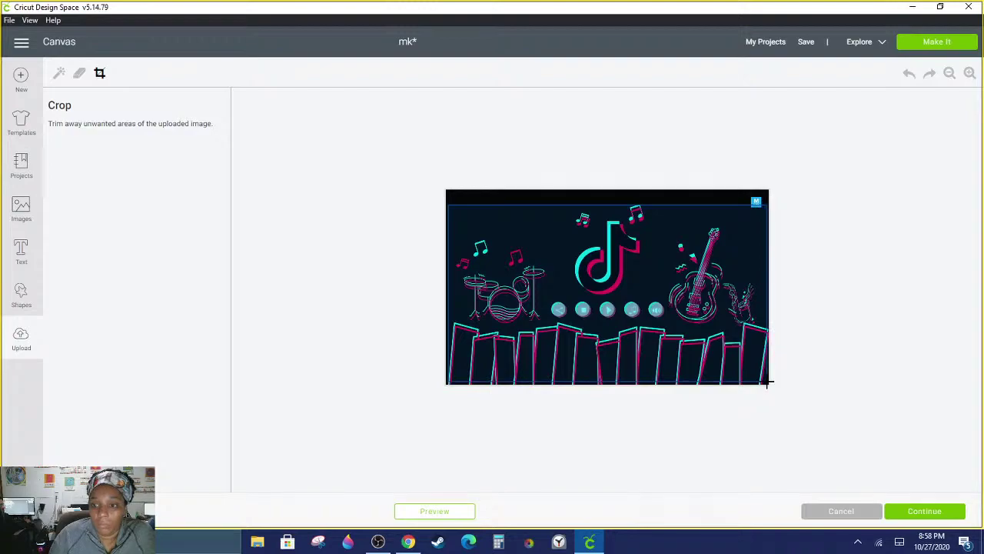
pyautogui.scroll(5, 766, 380)
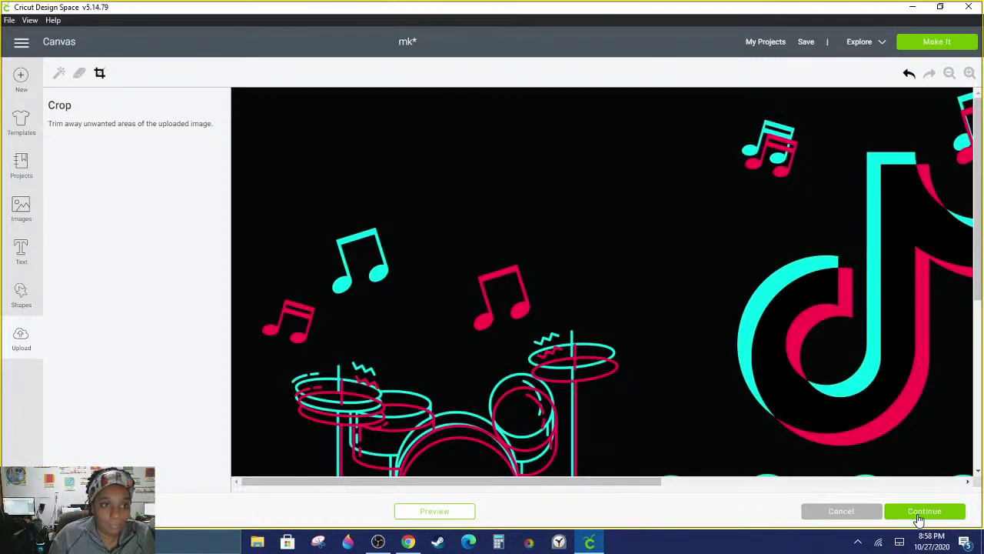
pyautogui.click(923, 511)
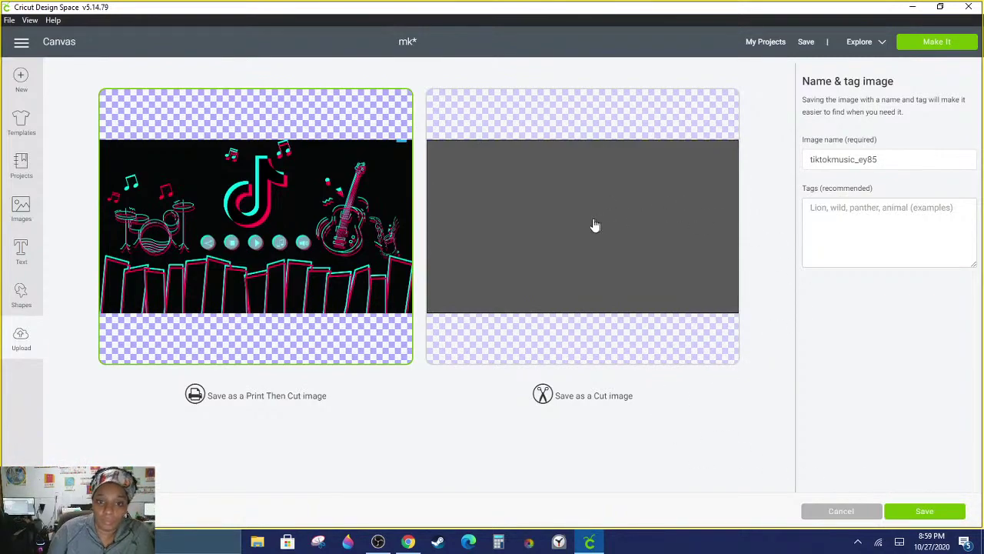
pyautogui.click(932, 511)
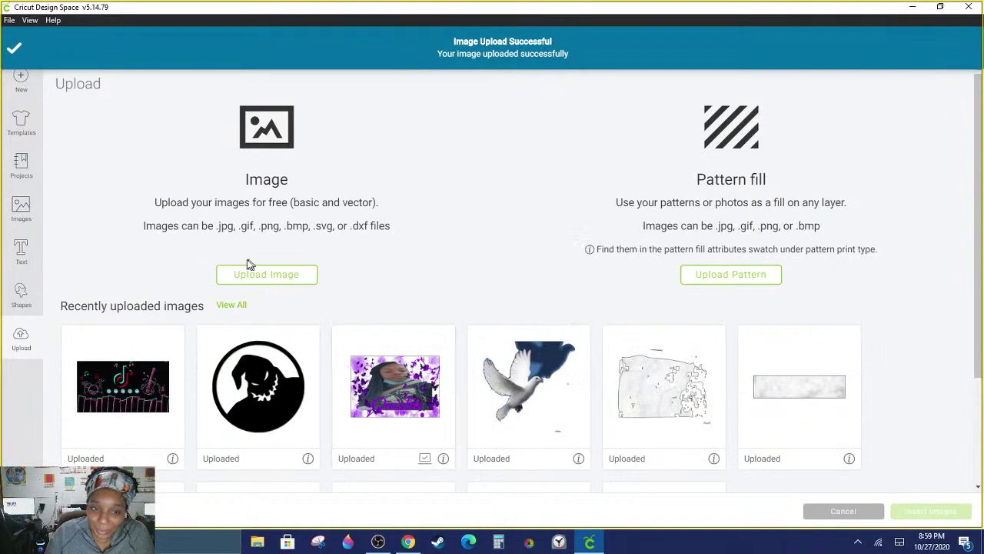
# Step: Insert the uploaded TikTok image on the canvas and shrink it to about 4.306 × 1.625 in near the canvas origin
pyautogui.click(143, 378)
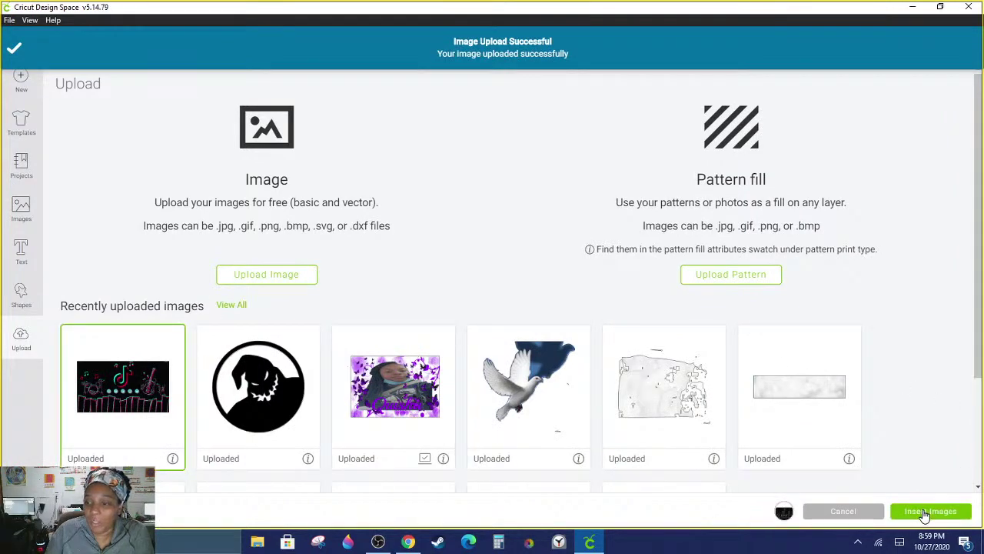
pyautogui.click(930, 511)
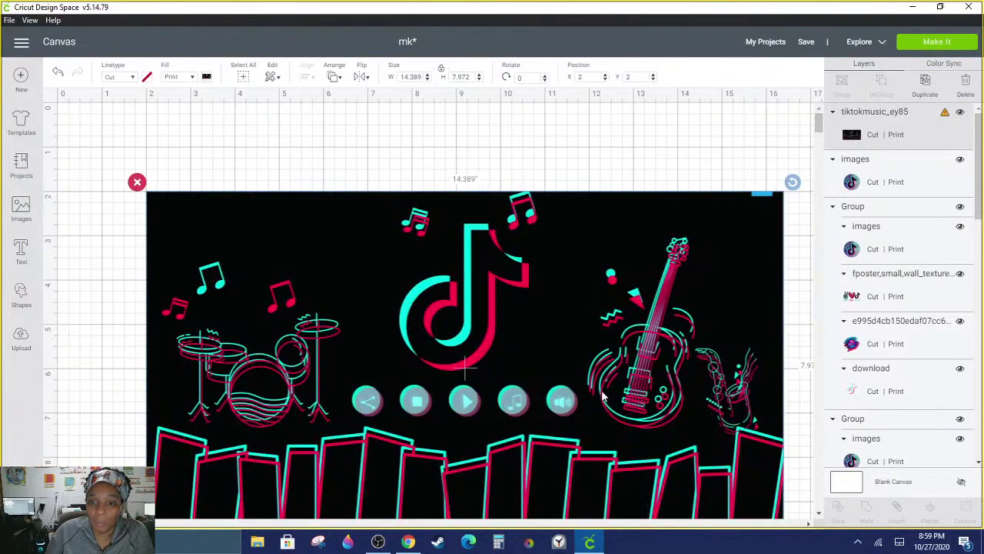
pyautogui.moveTo(602, 396); pyautogui.dragTo(540, 306)
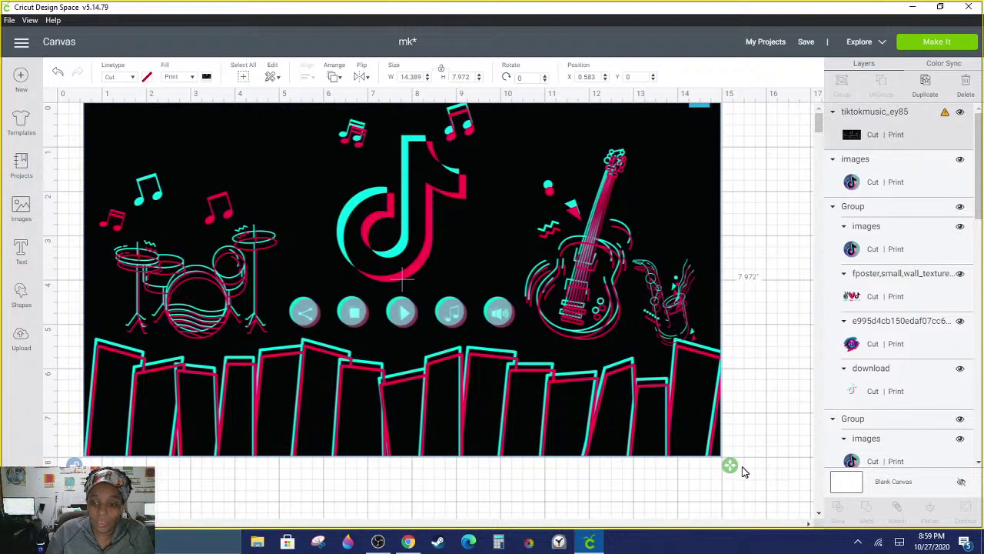
pyautogui.moveTo(729, 477); pyautogui.dragTo(272, 189)
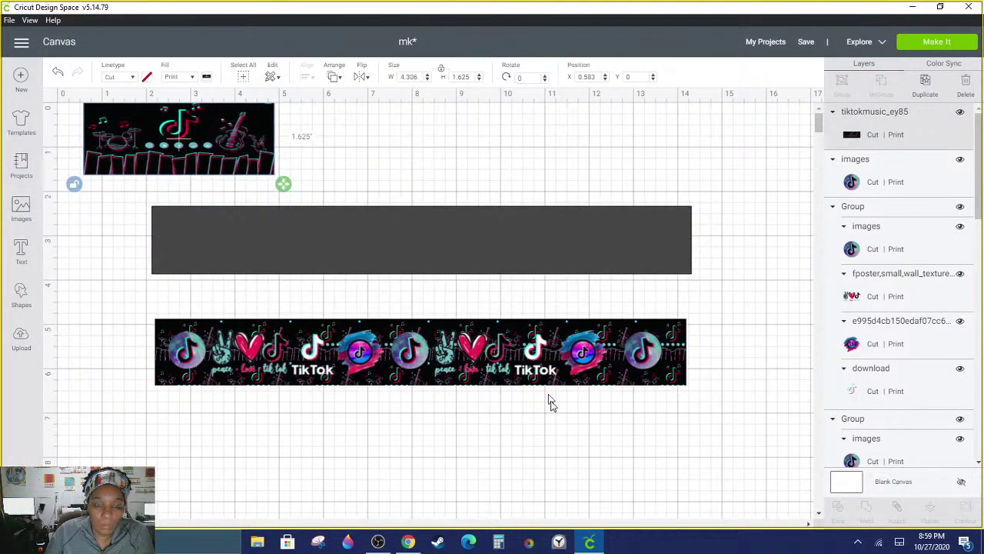
# Step: Resize the TikTok image to about 2.486 × 1.5 in and fit it over the grey rectangle's left end, at about X 2.139, Y 2.347
pyautogui.moveTo(232, 136); pyautogui.dragTo(296, 158)
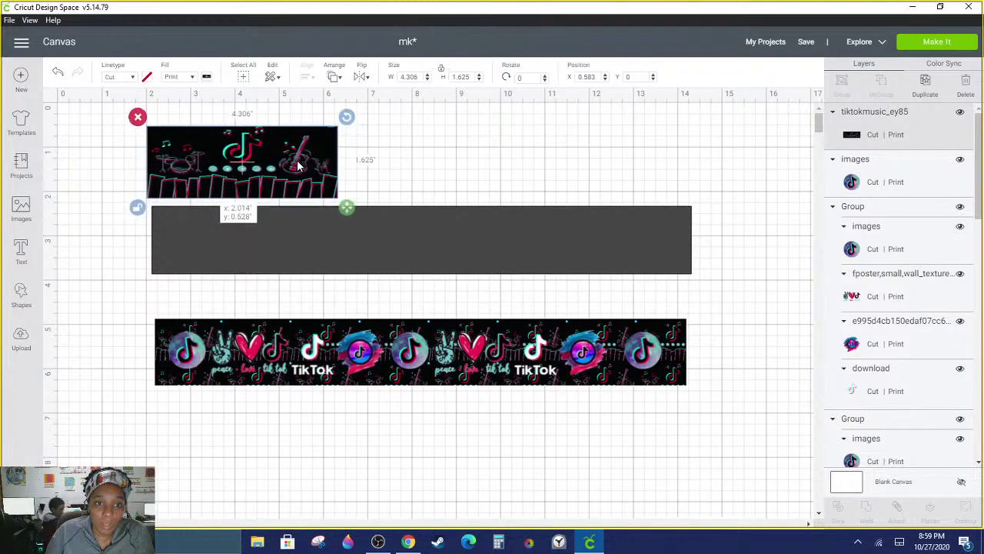
pyautogui.moveTo(444, 206); pyautogui.dragTo(315, 196)
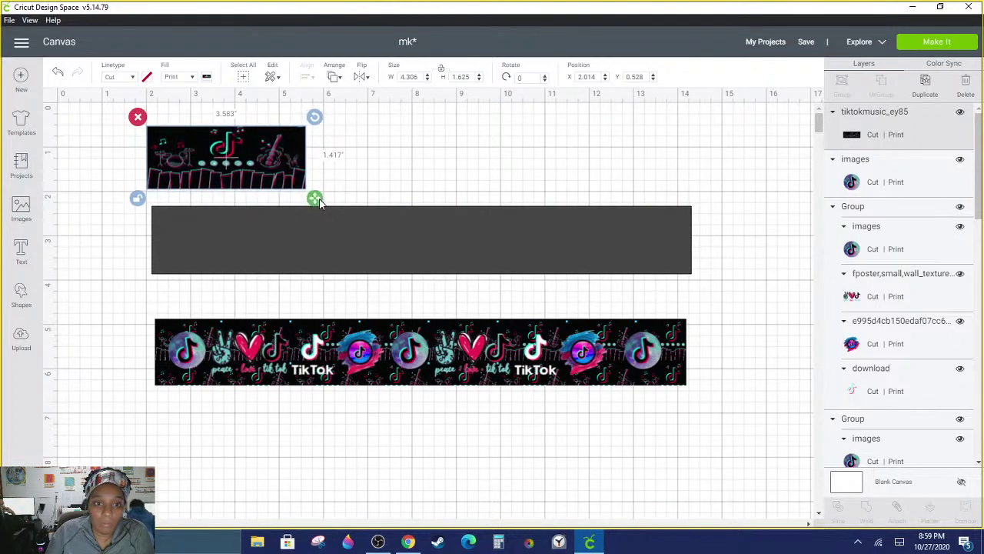
pyautogui.moveTo(274, 160); pyautogui.dragTo(280, 243)
pyautogui.moveTo(323, 286); pyautogui.dragTo(258, 264)
pyautogui.click(220, 244)
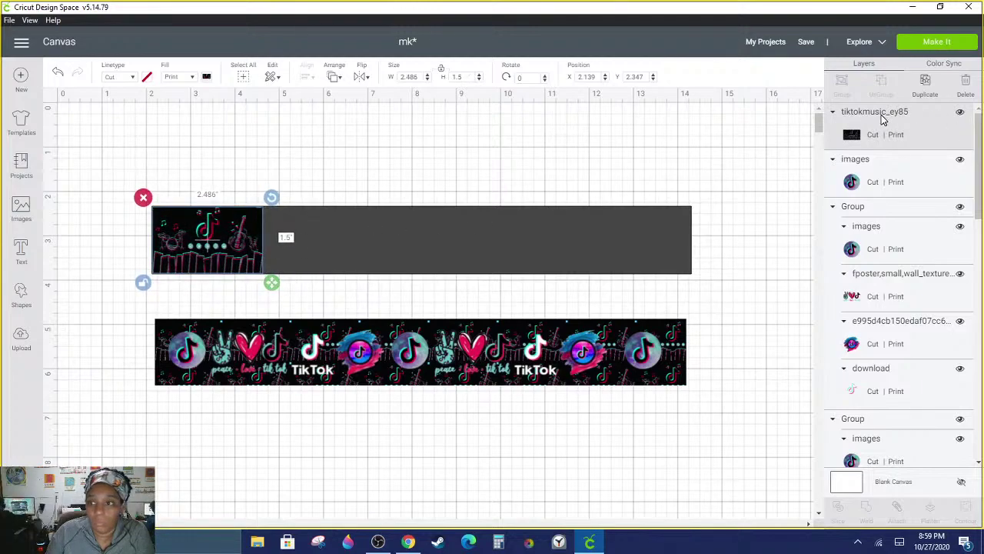
# Step: Duplicate the TikTok image twice and line the copies up side by side along the grey rectangle, the last at about X 7.014, Y 2.333
pyautogui.click(921, 86)
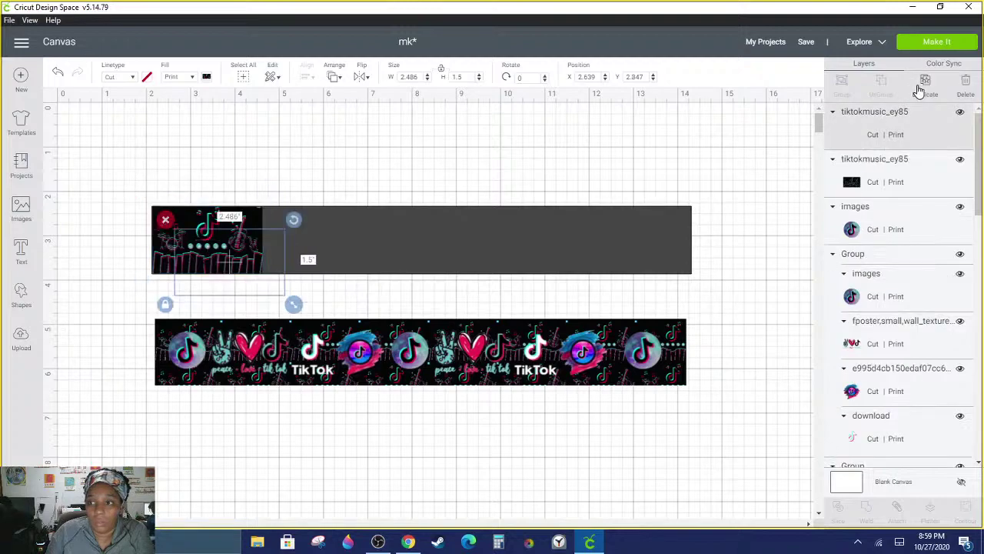
pyautogui.moveTo(237, 265); pyautogui.dragTo(389, 246)
pyautogui.click(925, 91)
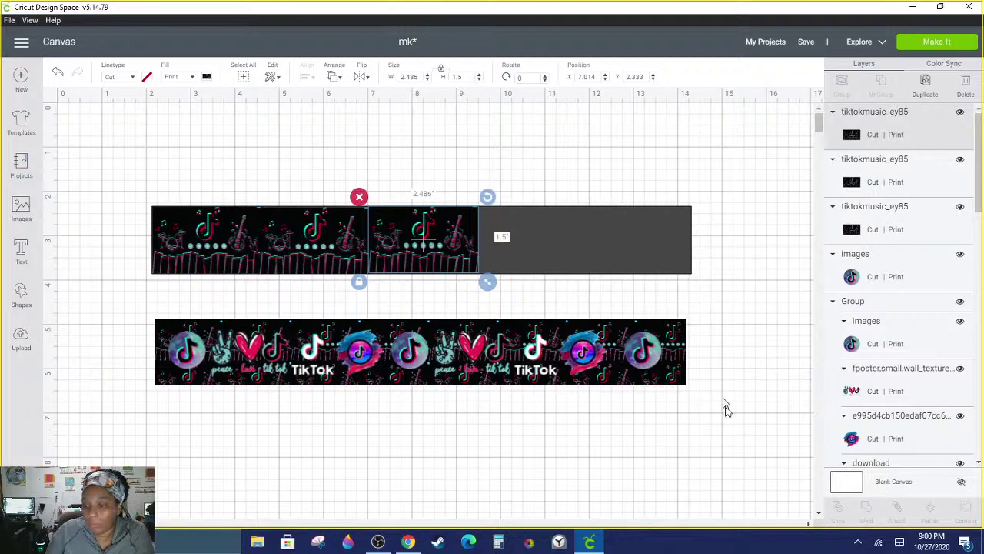
# Step: Delete all three TikTok images from the grey rectangle
pyautogui.click(346, 151)
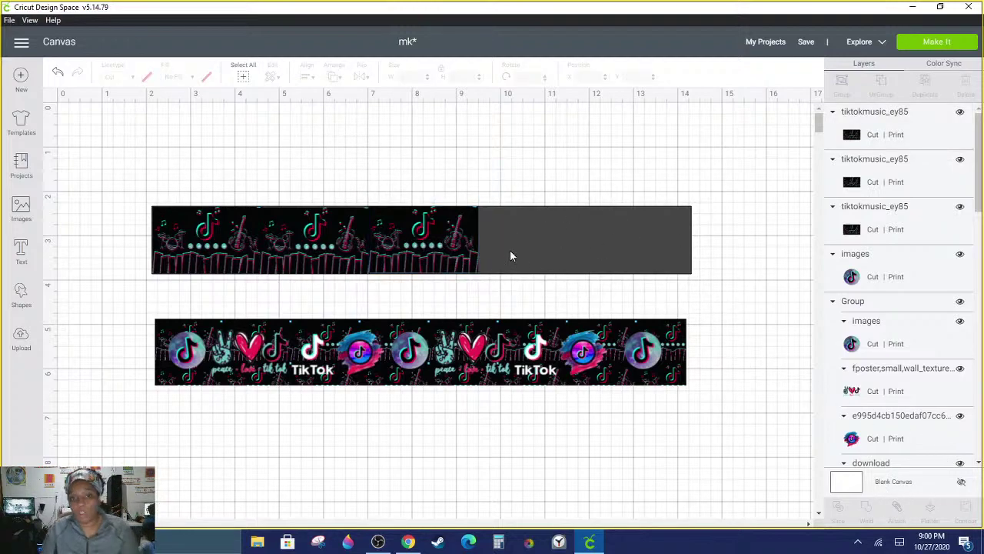
pyautogui.click(403, 247)
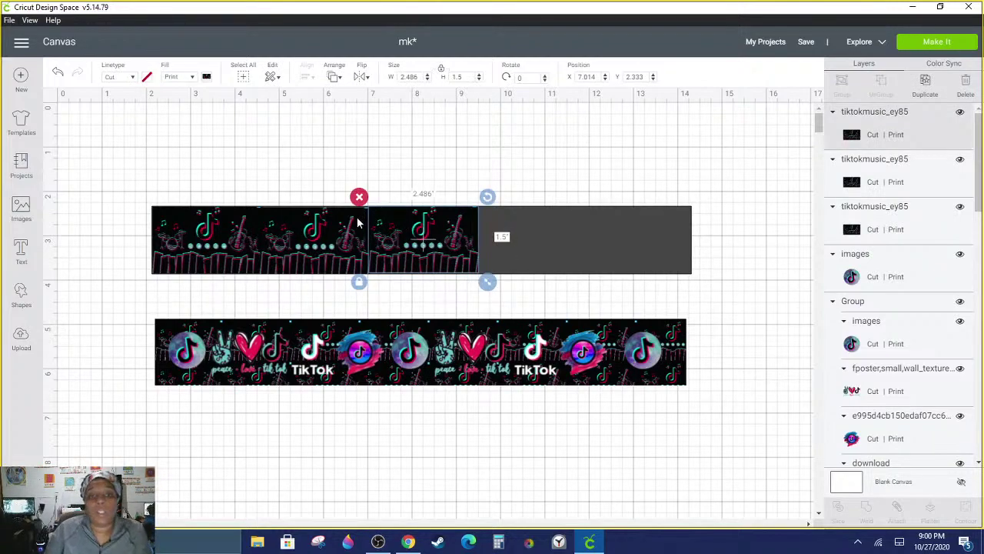
pyautogui.press('Delete')
pyautogui.click(268, 209)
pyautogui.click(251, 198)
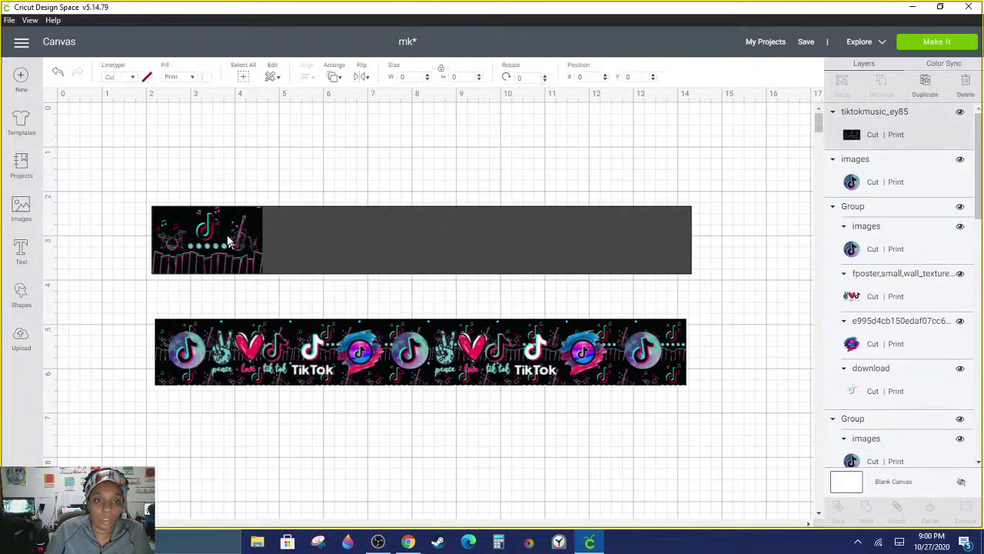
pyautogui.click(160, 210)
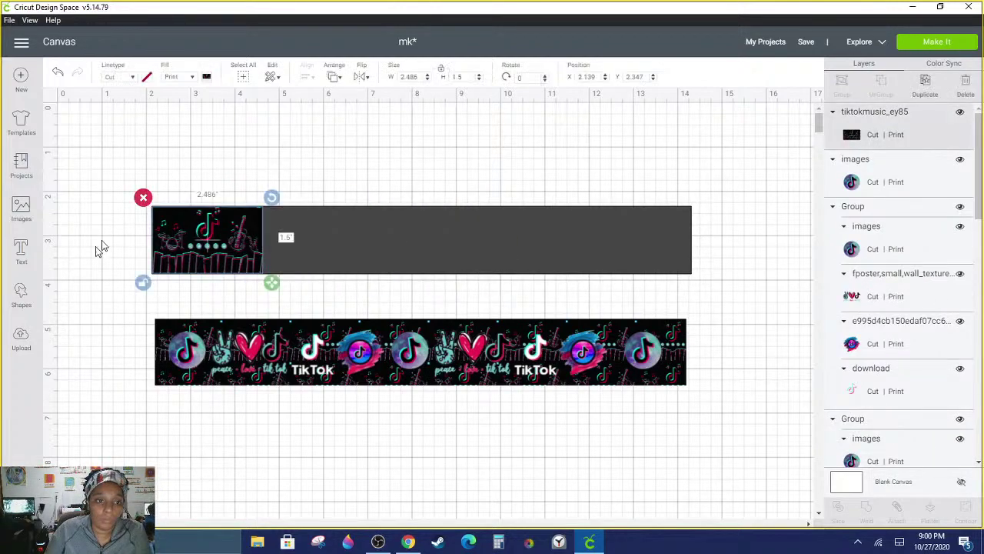
pyautogui.click(144, 199)
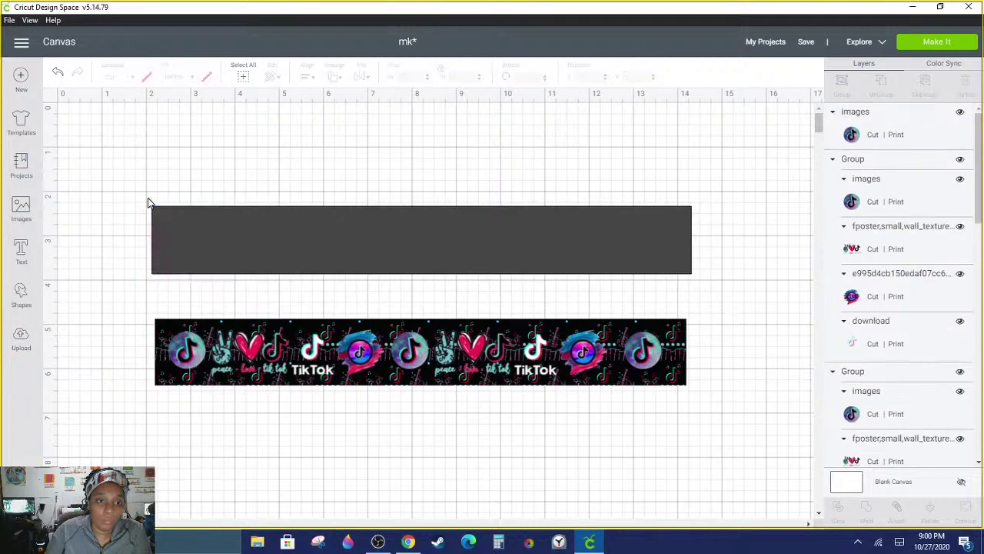
# Step: Upload tiktokmusic_ey85 from the "tic tok" folder as a pattern fill, save it and return to the canvas
pyautogui.click(21, 342)
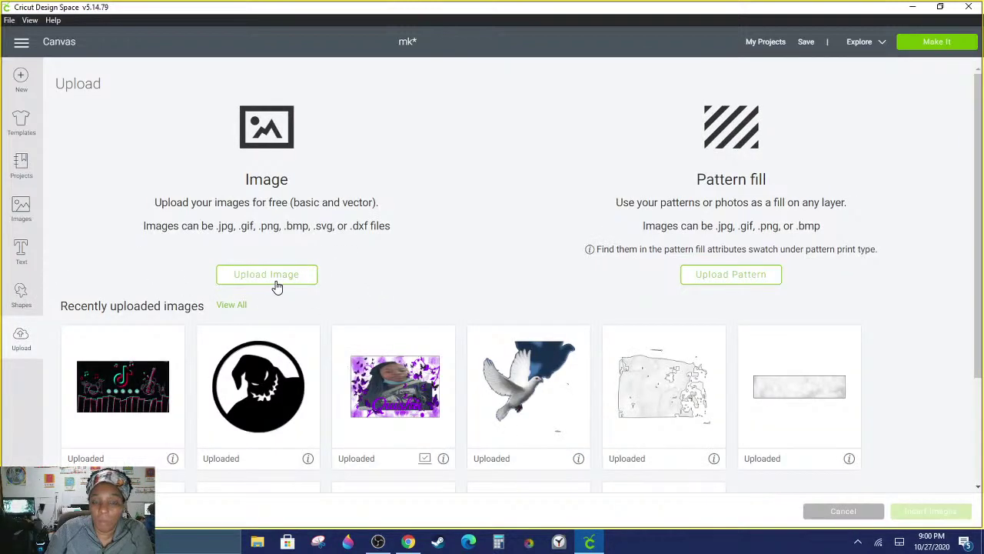
pyautogui.click(730, 276)
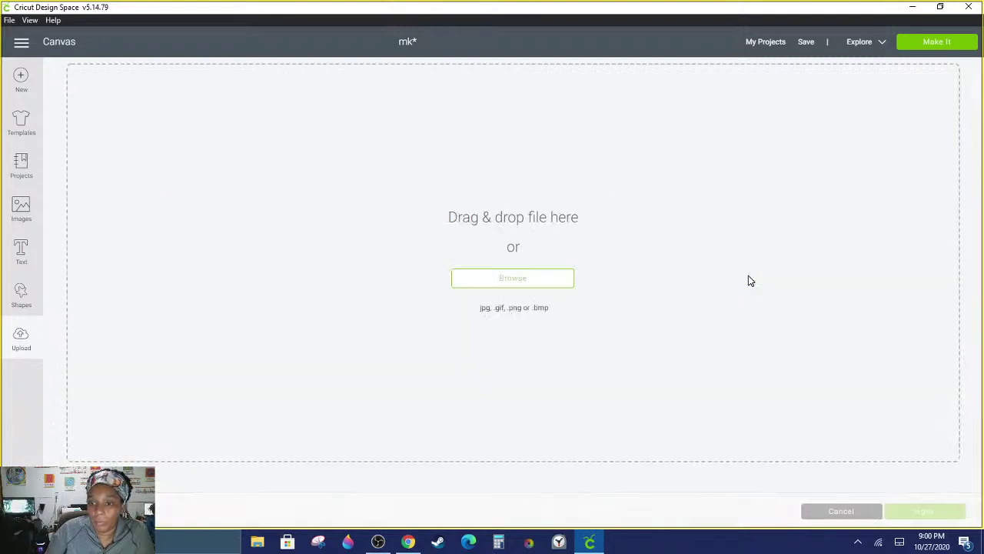
pyautogui.click(529, 281)
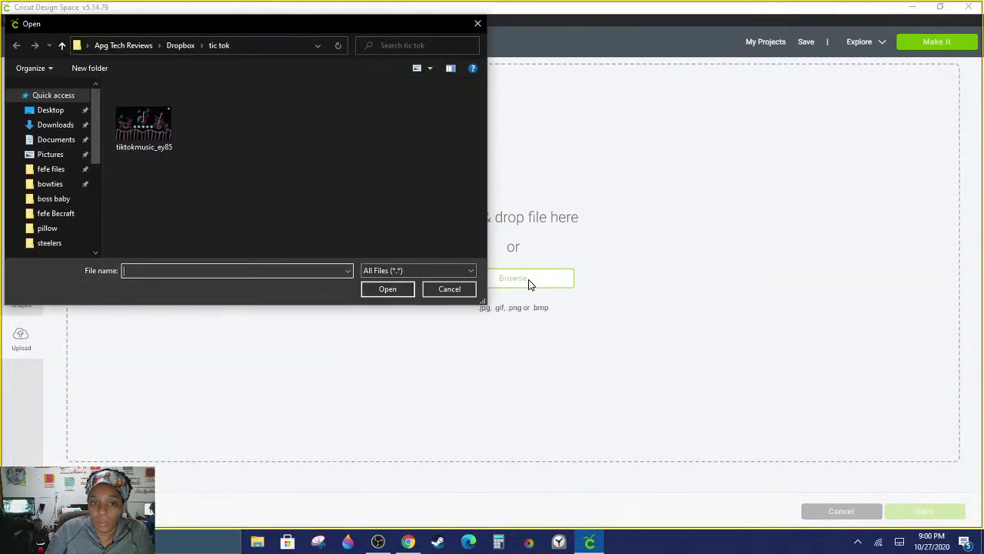
pyautogui.doubleClick(155, 139)
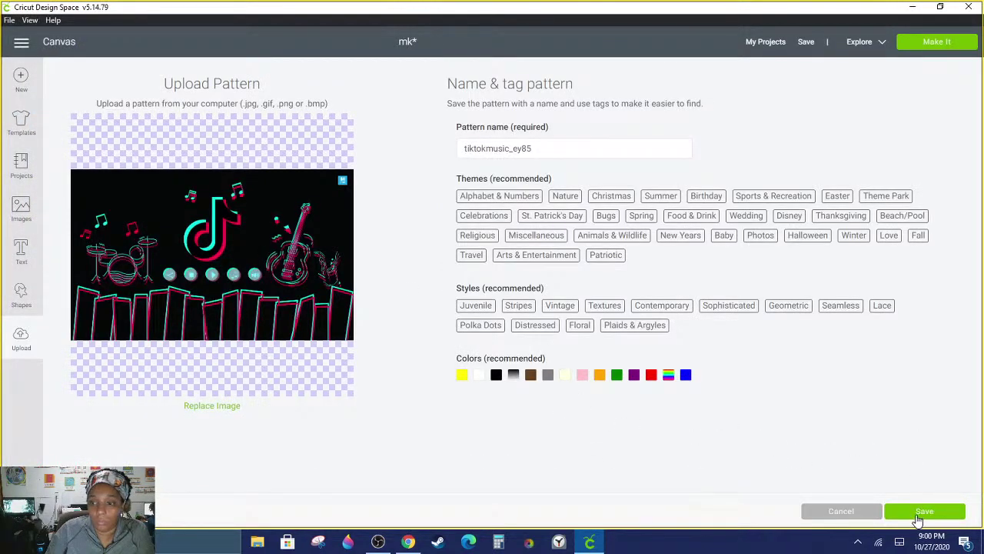
pyautogui.click(923, 512)
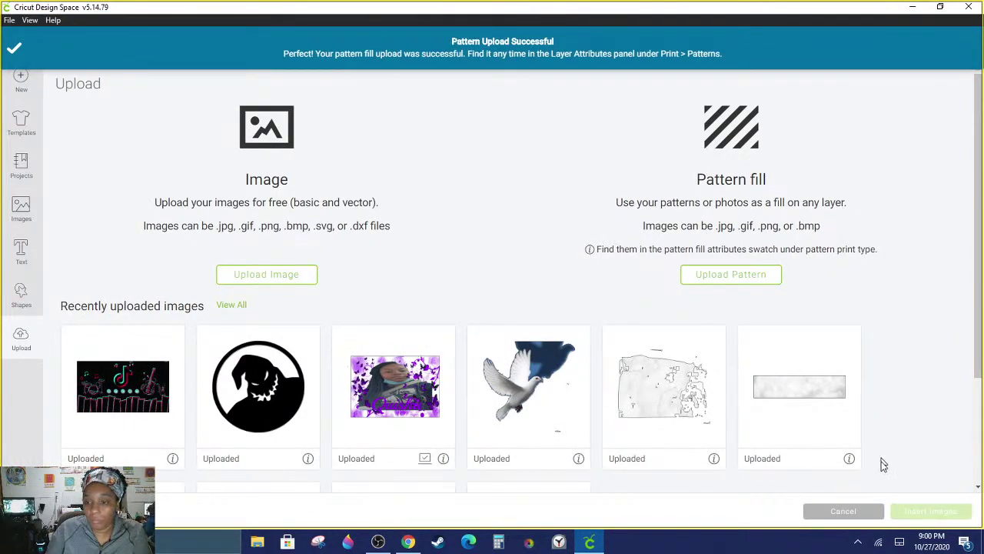
pyautogui.click(842, 512)
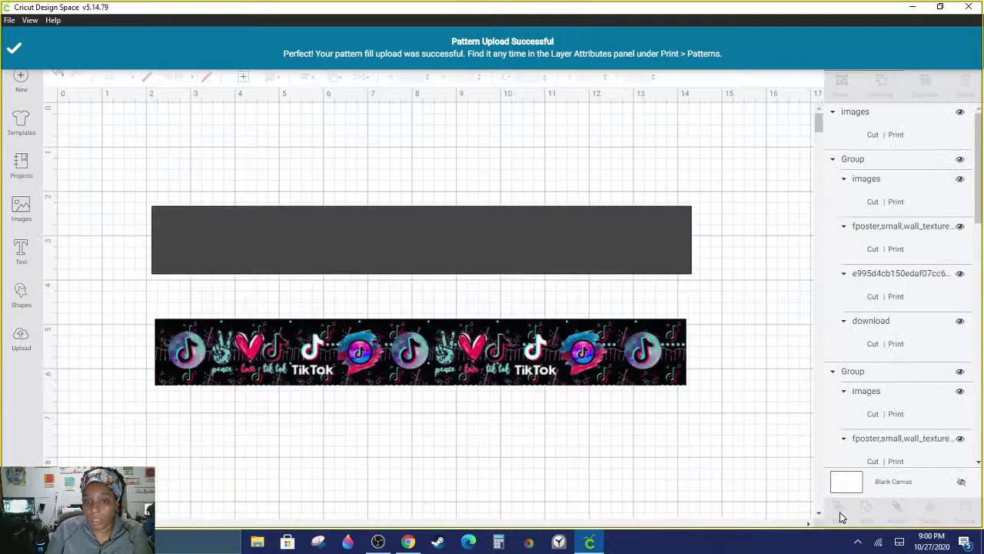
# Step: Move the grey rectangle to about X 1.819, Y 2.542 and change its fill to Print
pyautogui.click(278, 223)
pyautogui.moveTo(444, 257)
pyautogui.mouseDown()
pyautogui.moveTo(456, 260)
pyautogui.moveTo(446, 265)
pyautogui.mouseUp()
pyautogui.moveTo(644, 266); pyautogui.dragTo(632, 269)
pyautogui.moveTo(506, 263); pyautogui.dragTo(502, 262)
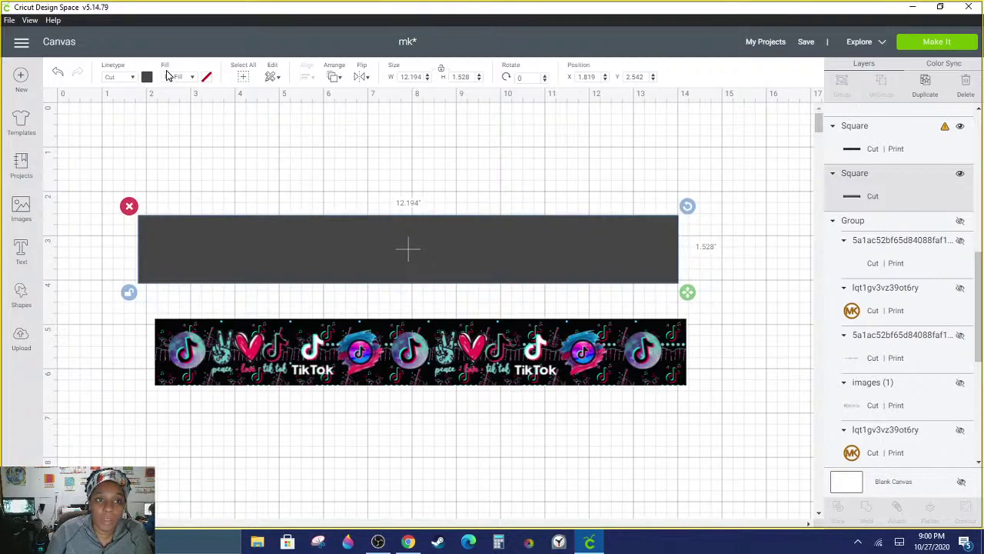
pyautogui.click(191, 78)
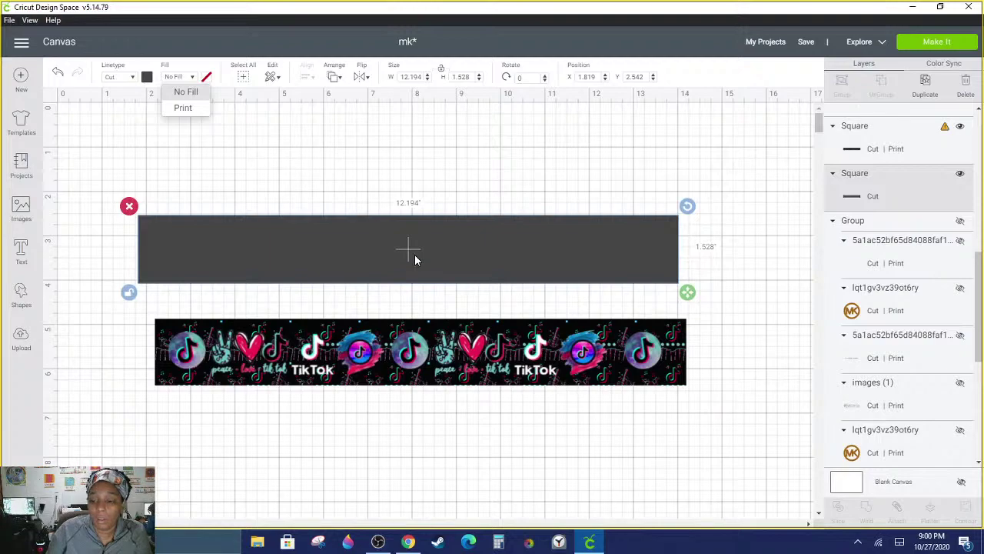
pyautogui.click(184, 108)
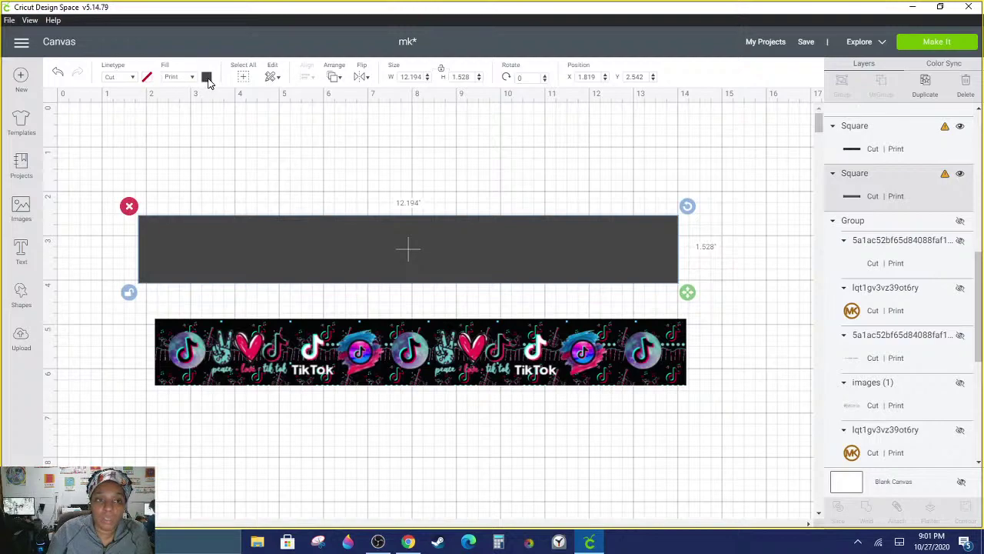
# Step: Fill the grey rectangle with the uploaded TikTok music pattern and move it to about X 2.5, Y 2.472
pyautogui.click(207, 80)
pyautogui.click(304, 123)
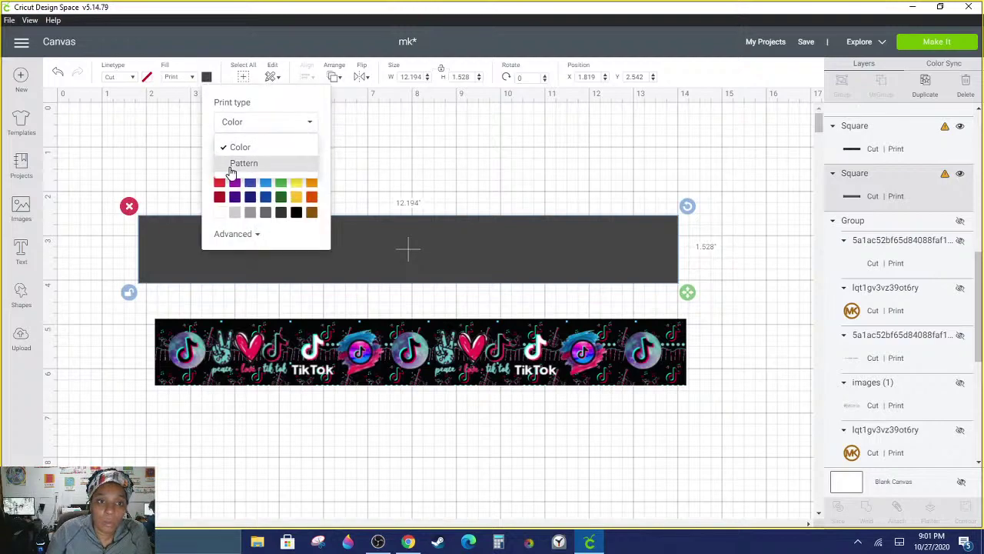
pyautogui.click(237, 163)
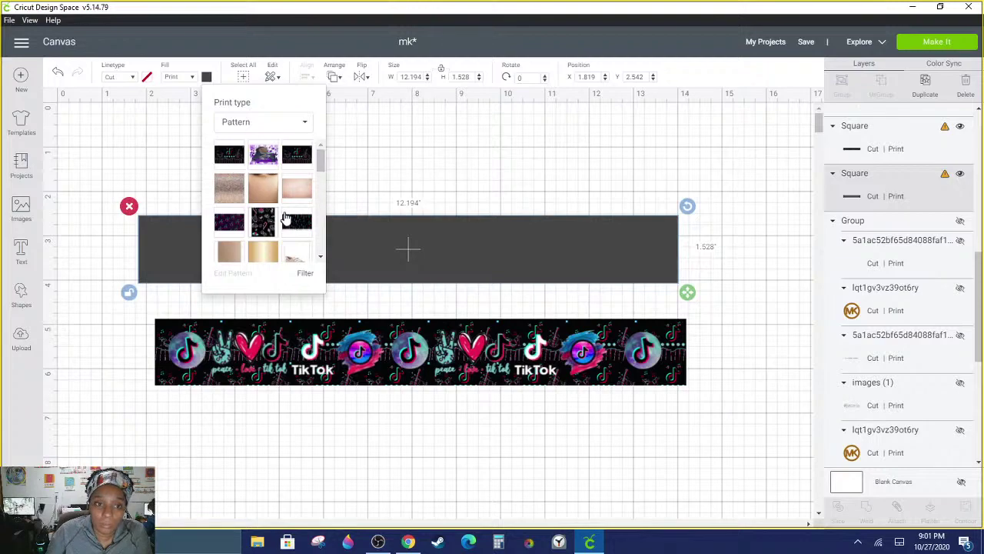
pyautogui.scroll(-2, 291, 199)
pyautogui.scroll(2, 291, 198)
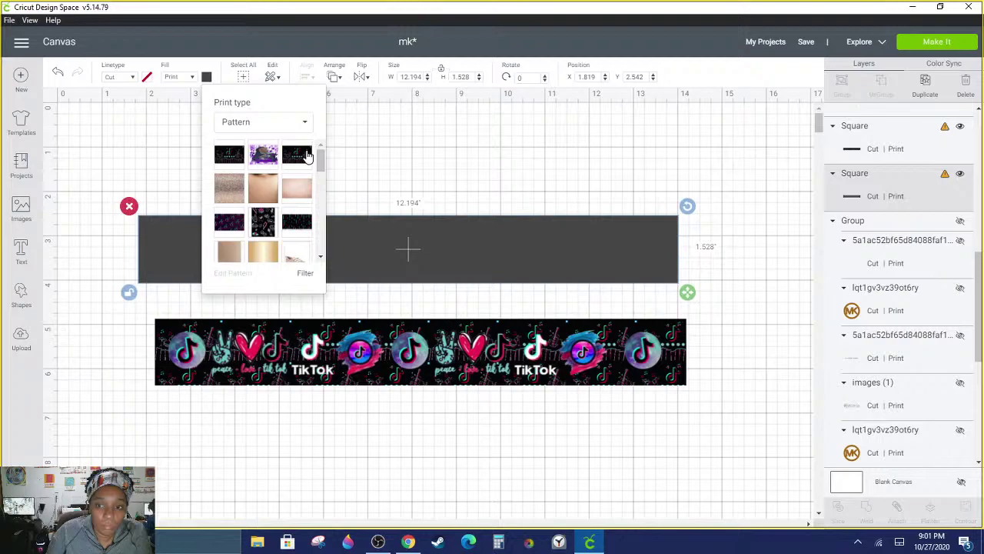
pyautogui.click(228, 154)
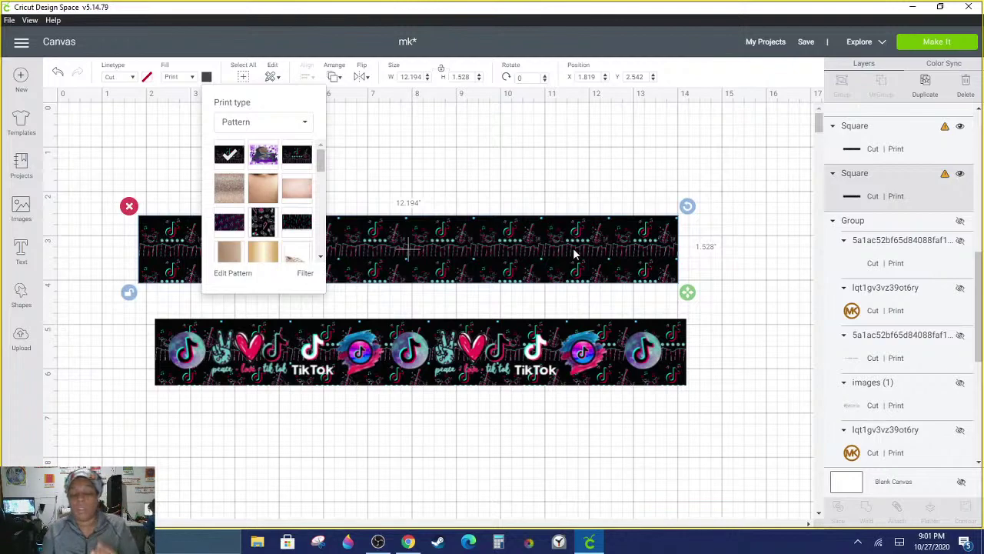
pyautogui.moveTo(545, 249); pyautogui.dragTo(603, 219)
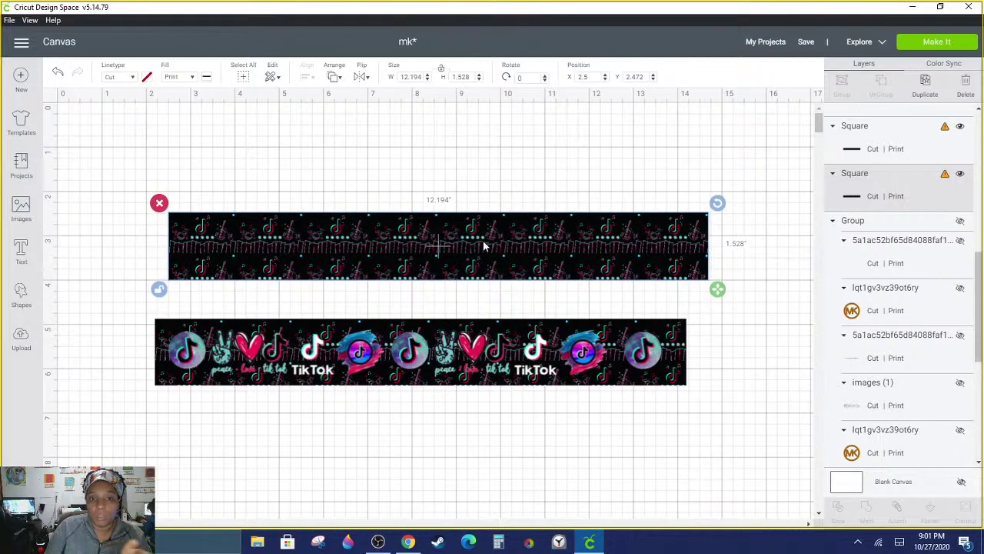
pyautogui.click(205, 79)
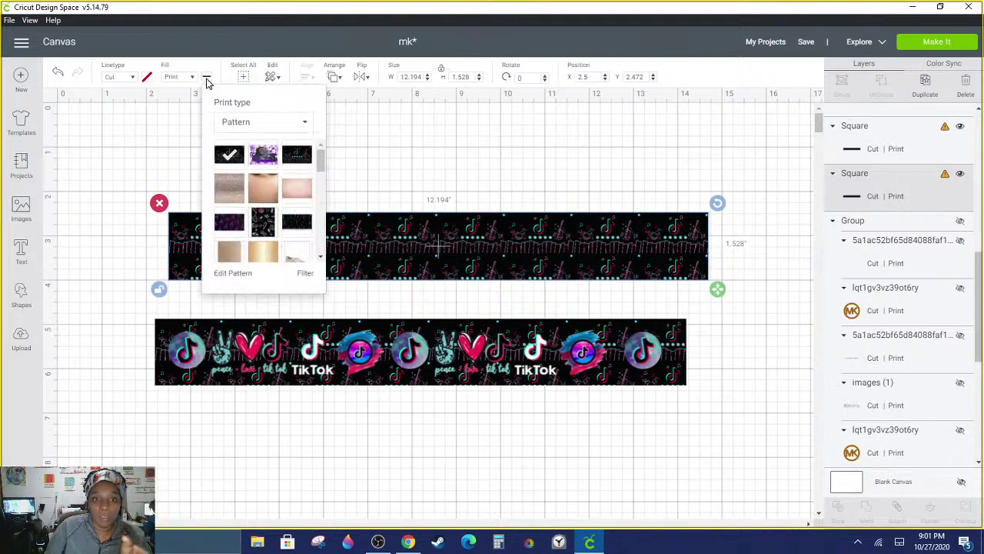
pyautogui.click(240, 277)
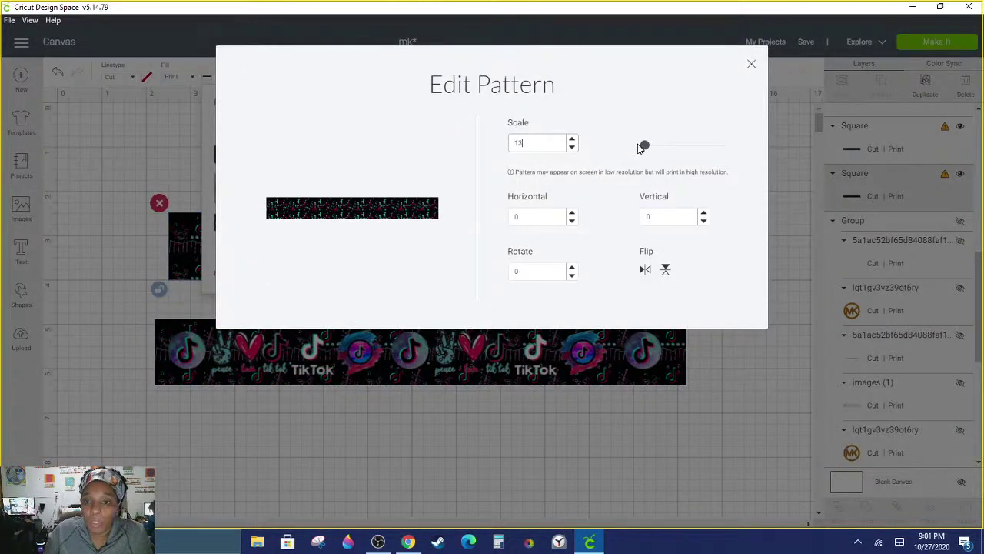
pyautogui.click(752, 65)
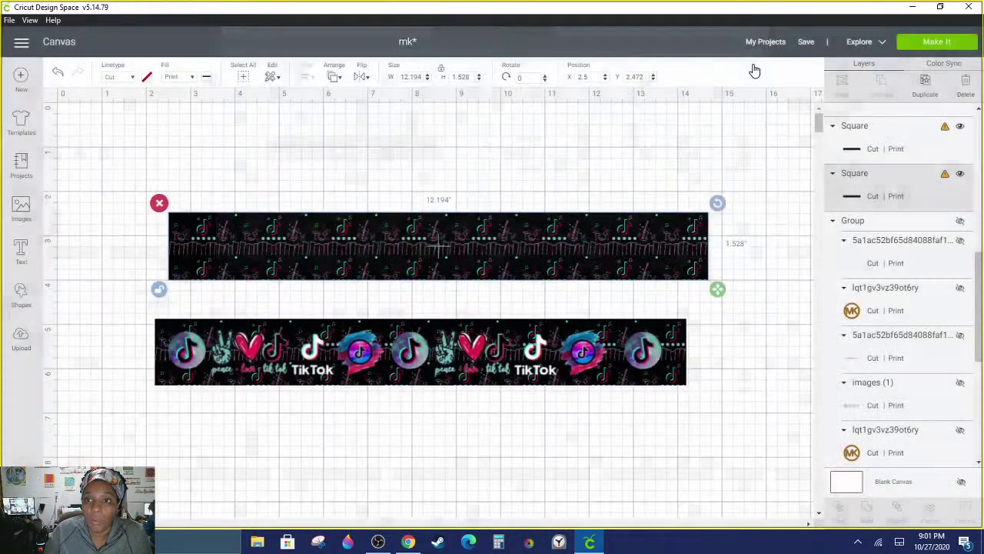
# Step: Move the pattern-filled rectangle below the finished TikTok strip, to about X 1.514, Y 6.903, and enlarge its pattern scale to 28
pyautogui.click(496, 373)
pyautogui.moveTo(402, 246); pyautogui.dragTo(362, 437)
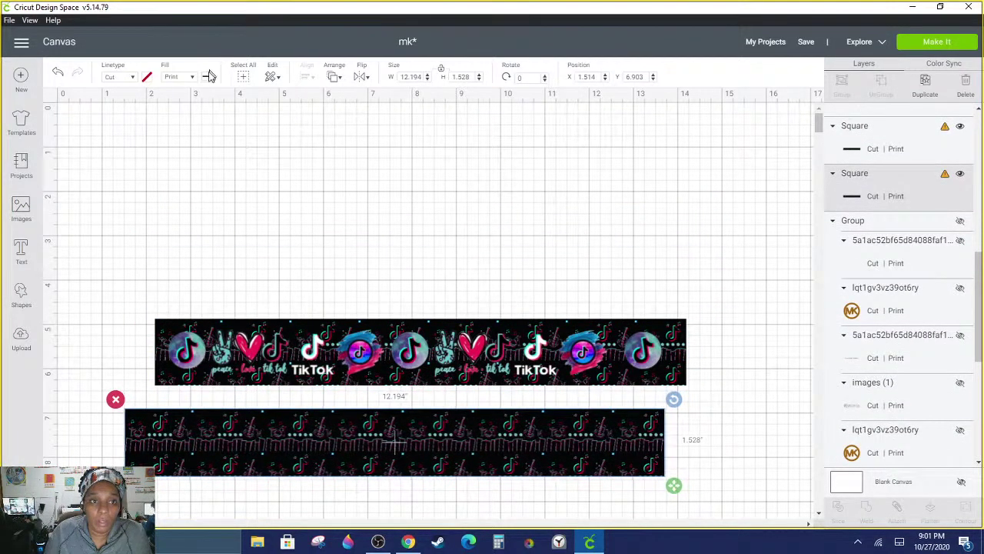
pyautogui.click(208, 80)
pyautogui.click(229, 277)
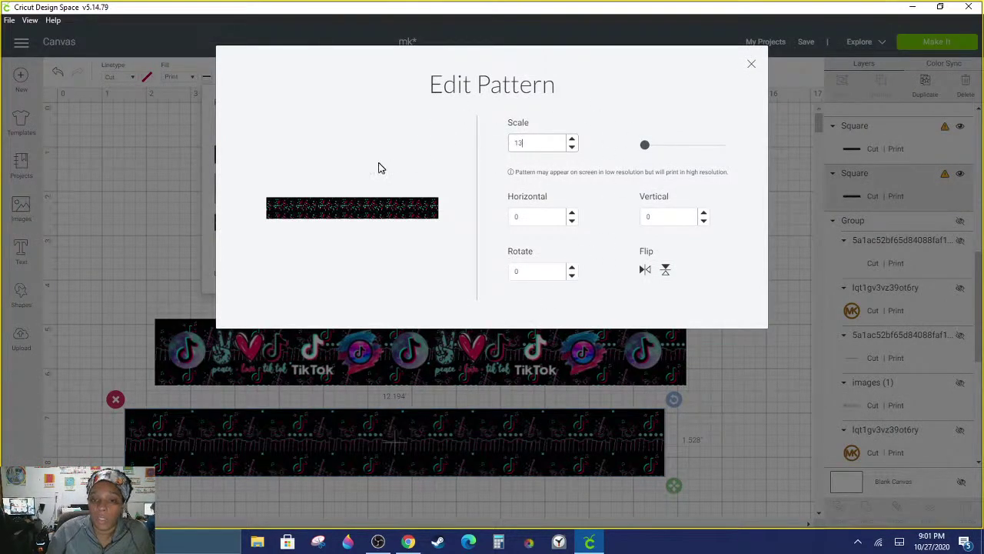
pyautogui.click(572, 140)
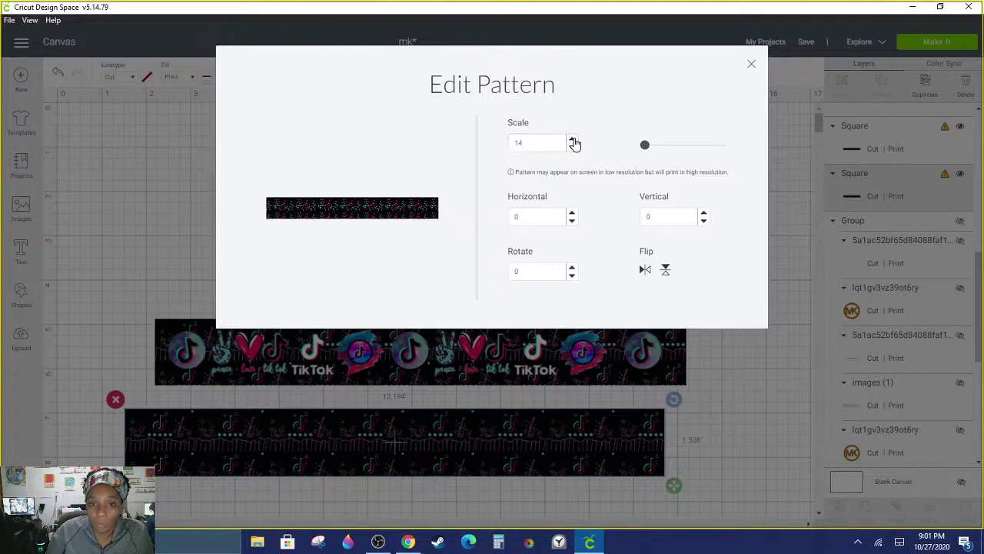
pyautogui.moveTo(645, 147)
pyautogui.mouseDown()
pyautogui.moveTo(658, 146)
pyautogui.moveTo(651, 151)
pyautogui.mouseUp()
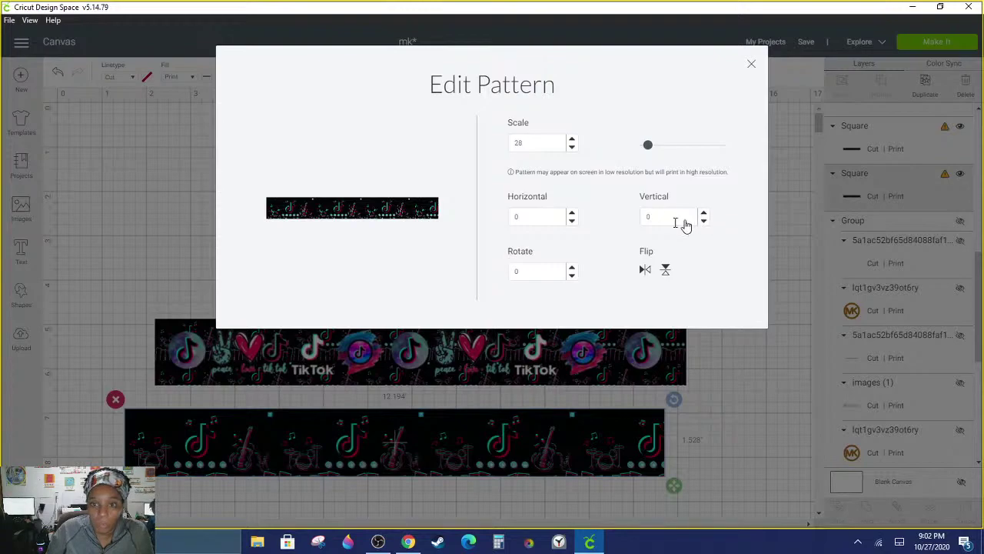
# Step: Offset the rectangle's pattern by 12 horizontally and 3 vertically, and set its scale to 25
pyautogui.click(573, 215)
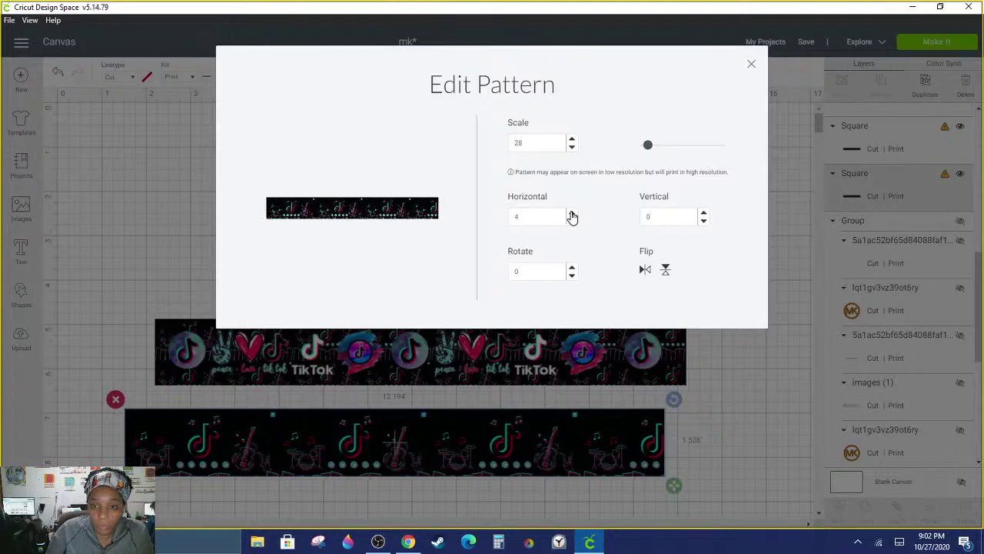
pyautogui.click(573, 214)
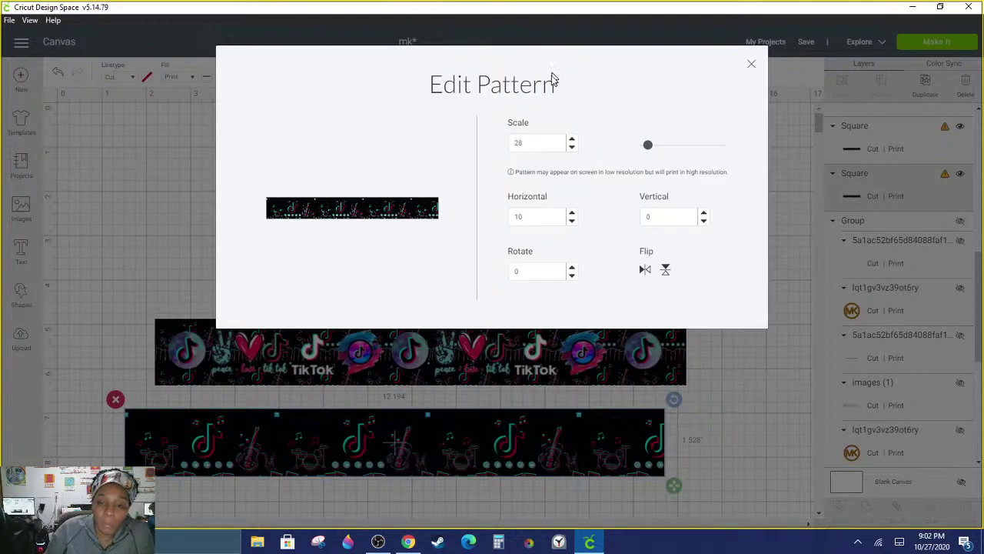
pyautogui.click(572, 214)
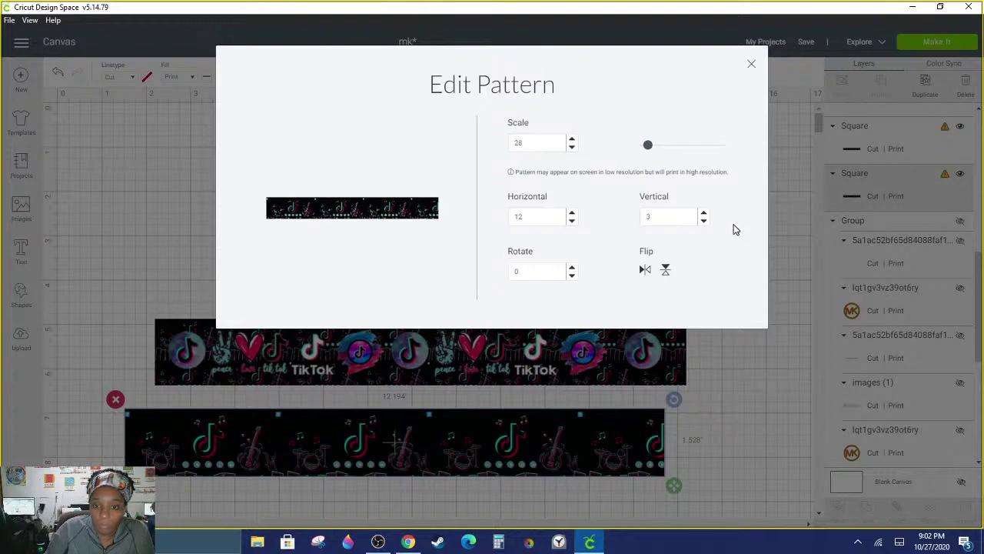
pyautogui.click(572, 148)
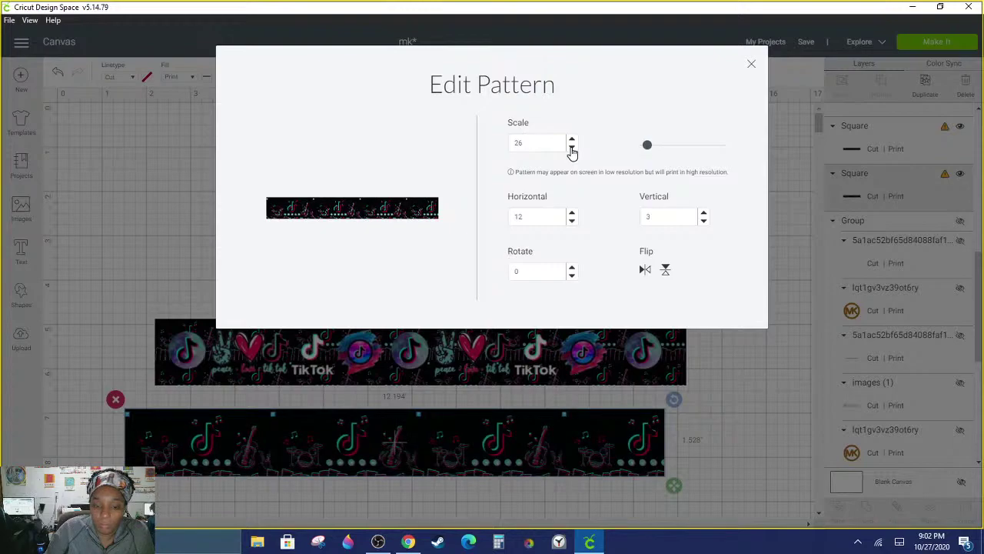
pyautogui.click(572, 148)
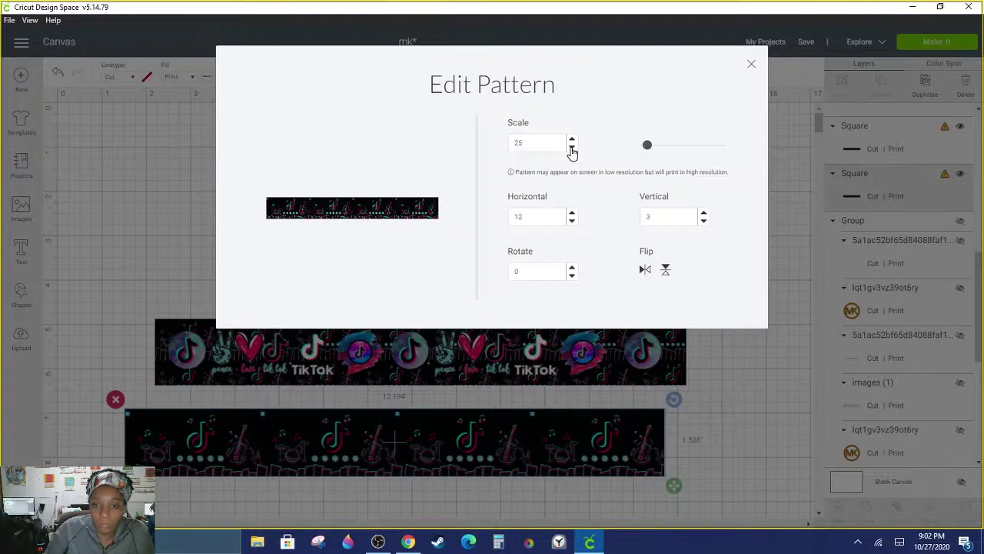
pyautogui.click(752, 66)
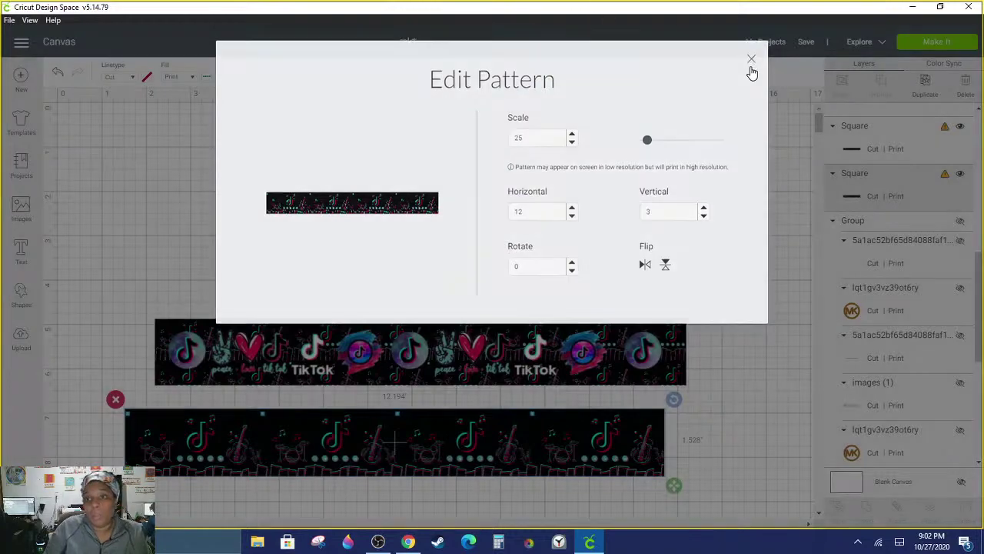
# Step: Move the patterned rectangle back above the finished TikTok strip, to about X 2.028, Y 2.181
pyautogui.moveTo(551, 459); pyautogui.dragTo(575, 240)
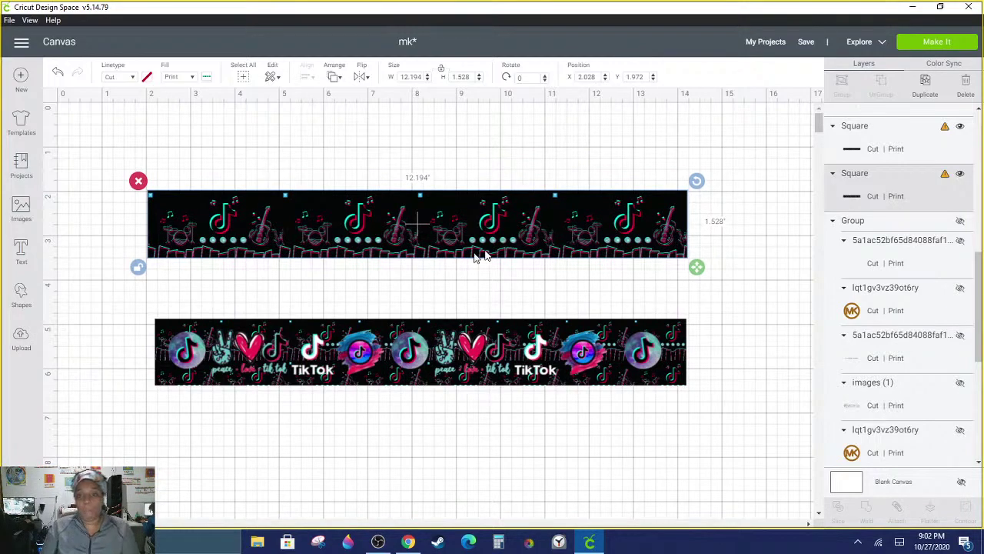
pyautogui.moveTo(418, 224)
pyautogui.mouseDown()
pyautogui.moveTo(441, 226)
pyautogui.moveTo(419, 231)
pyautogui.mouseUp()
pyautogui.moveTo(594, 240)
pyautogui.mouseDown()
pyautogui.moveTo(585, 216)
pyautogui.moveTo(573, 252)
pyautogui.moveTo(590, 245)
pyautogui.mouseUp()
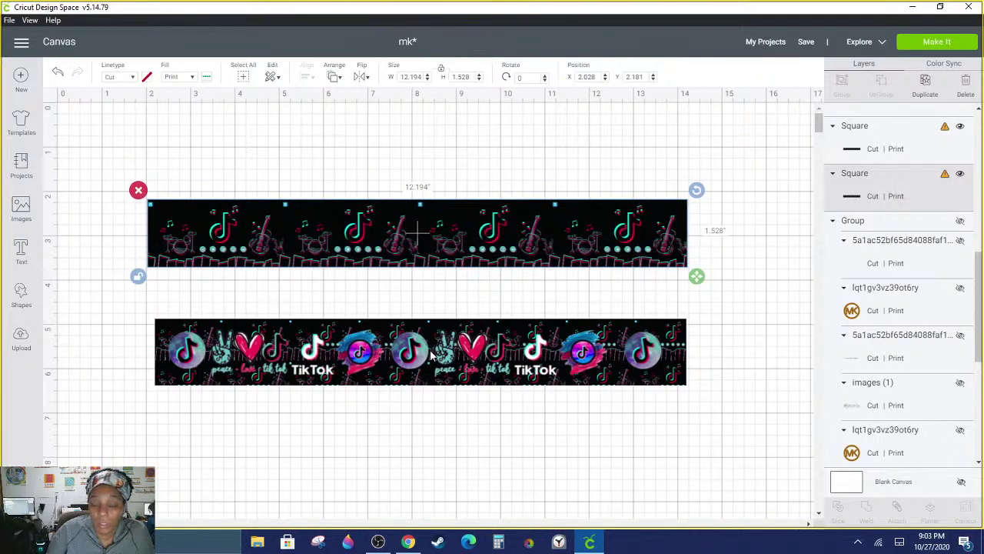
# Step: Lift the second group of TikTok icons off the finished strip and put it back at about X 7.644, Y 5.14
pyautogui.click(419, 359)
pyautogui.moveTo(419, 359); pyautogui.dragTo(411, 433)
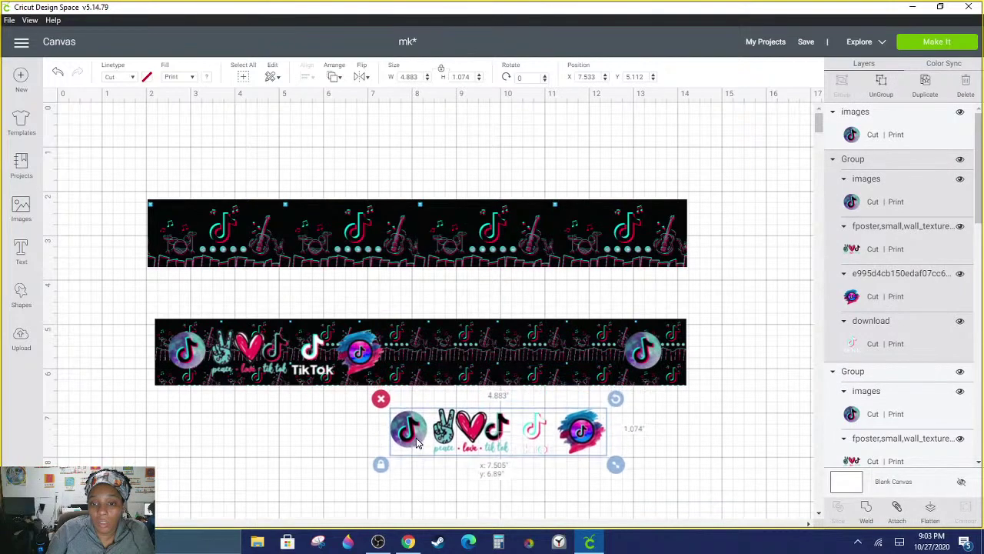
pyautogui.moveTo(480, 439); pyautogui.dragTo(486, 360)
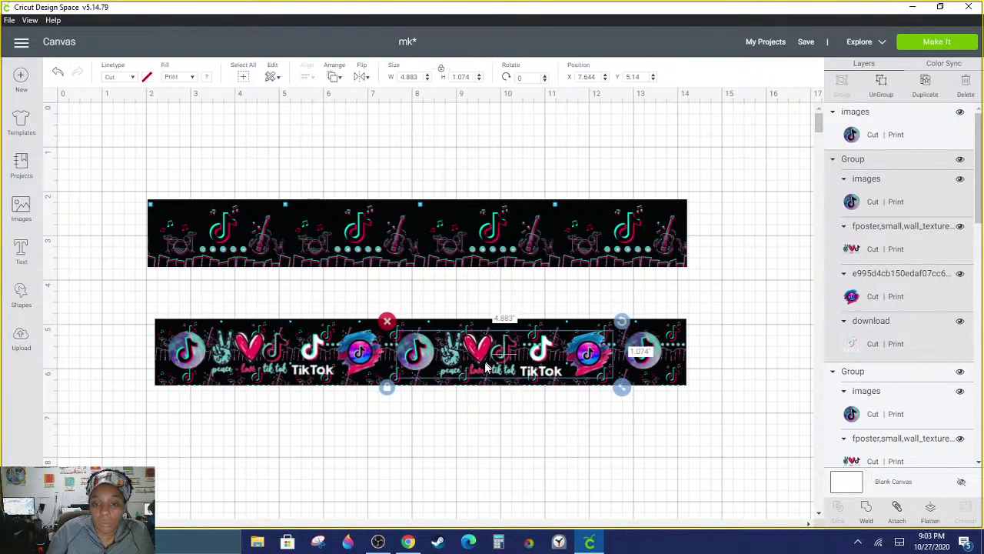
pyautogui.click(516, 442)
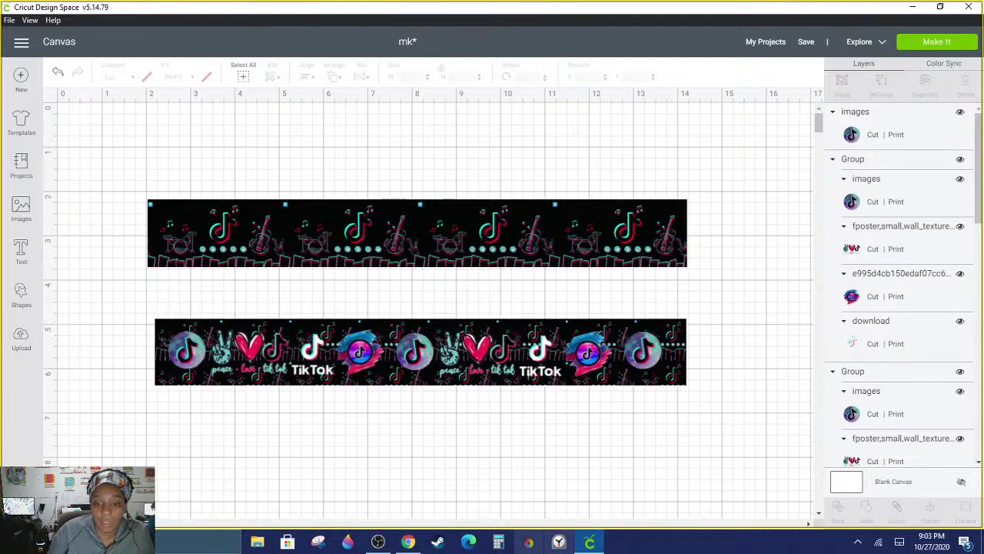
# Step: Switch to Chrome and save the round TikTok logo with blue and pink brush strokes as a JPEG in the "tic tok" folder
pyautogui.click(419, 545)
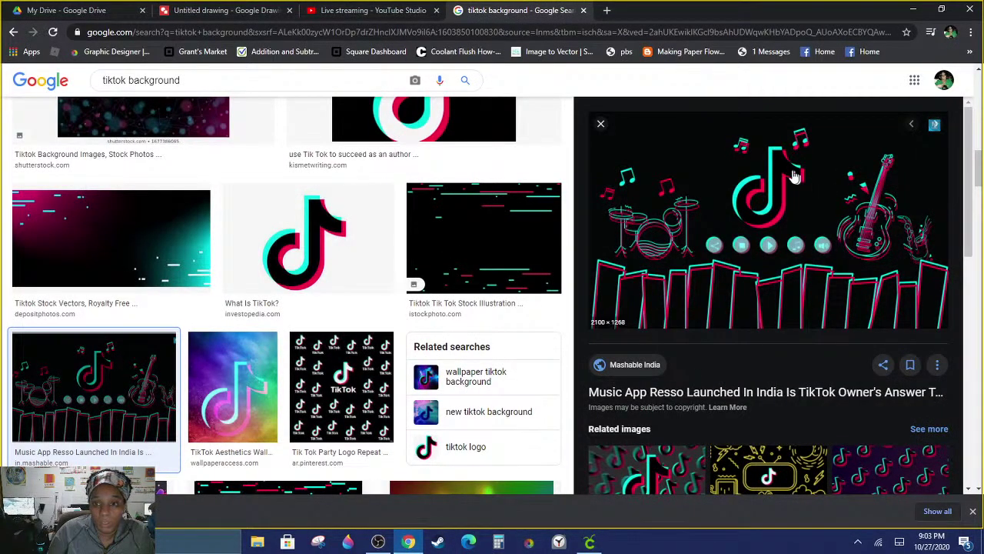
pyautogui.click(601, 125)
pyautogui.scroll(5, 602, 243)
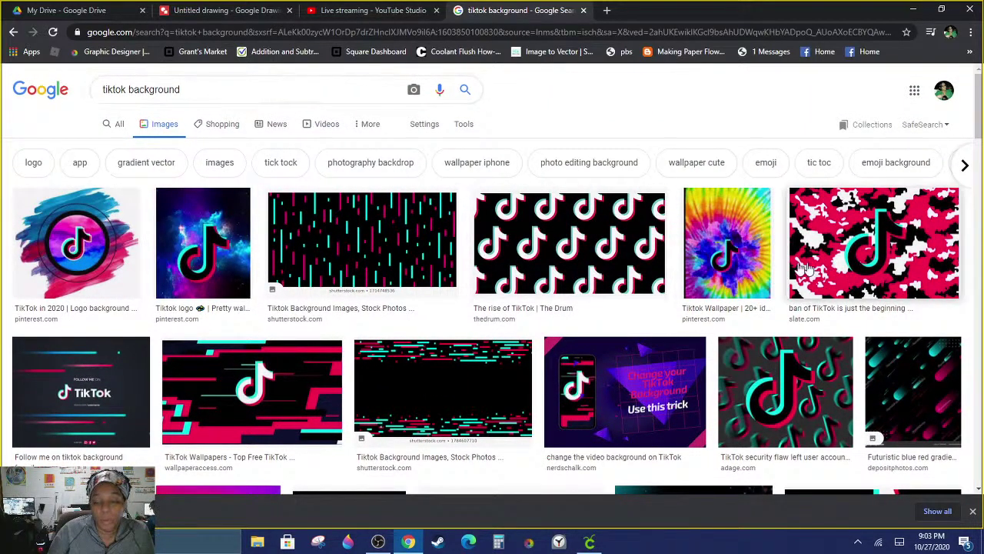
pyautogui.click(79, 250)
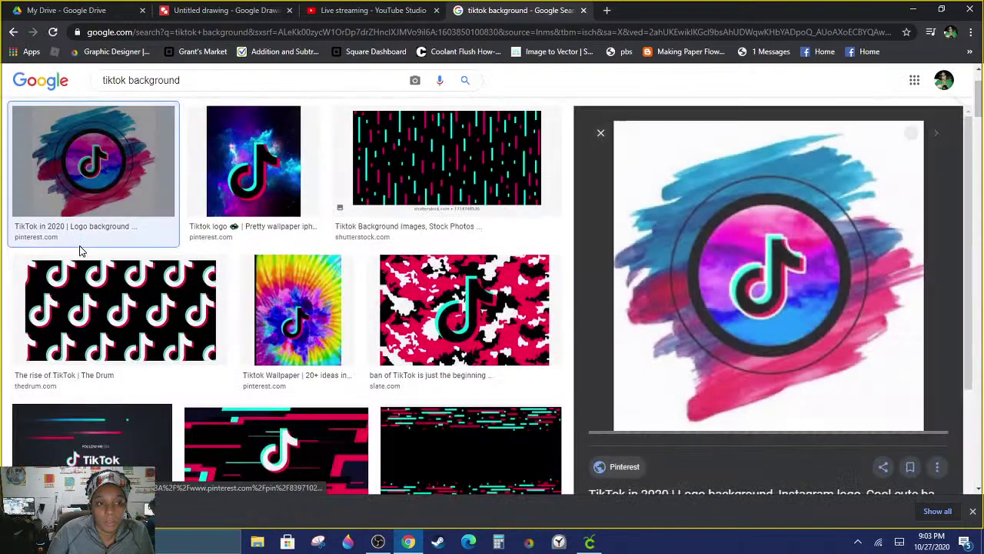
pyautogui.rightClick(806, 289)
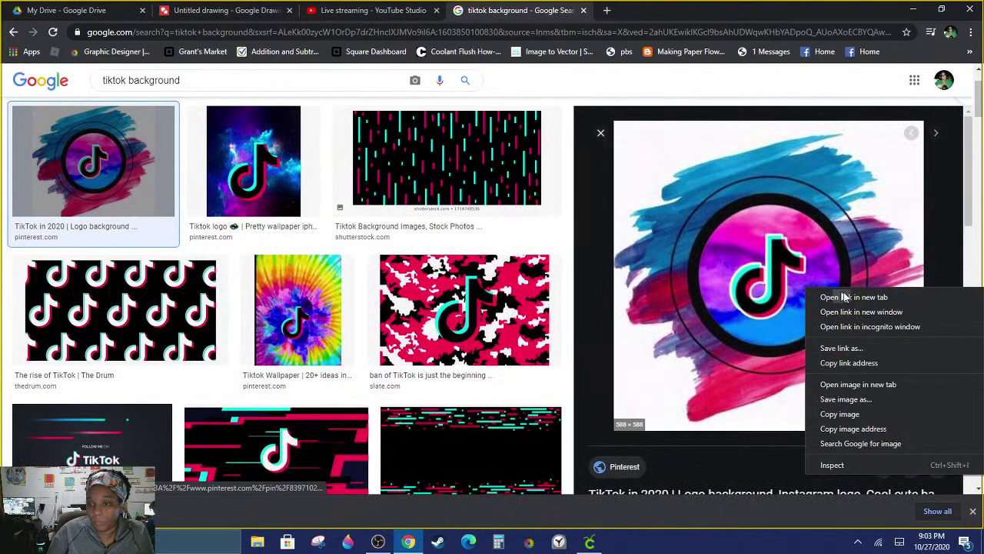
pyautogui.click(852, 401)
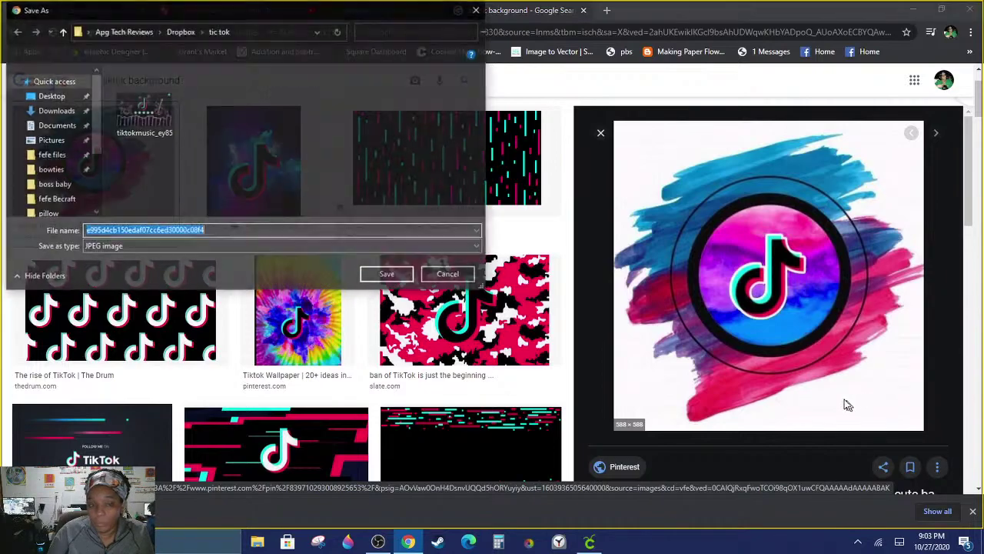
pyautogui.click(387, 273)
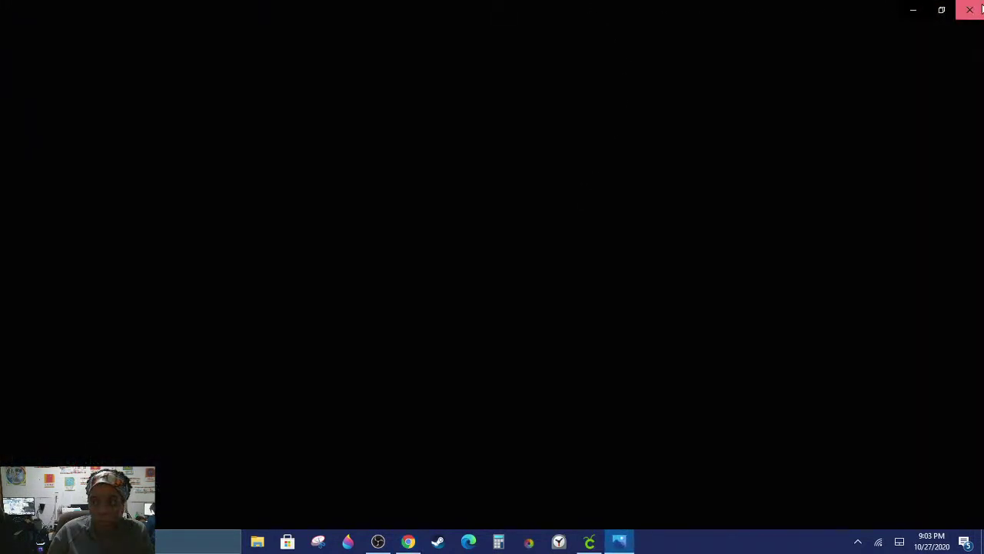
pyautogui.click(969, 9)
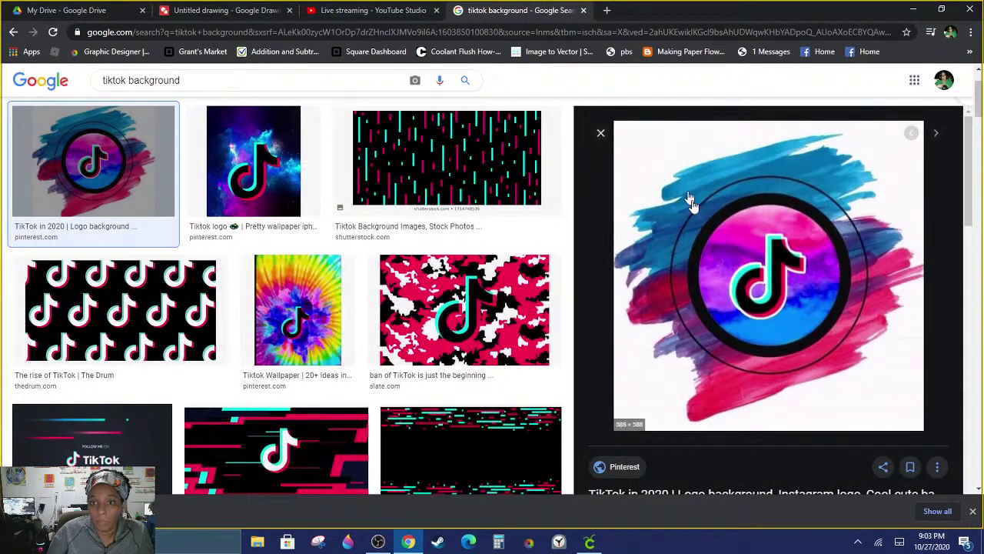
# Step: Save the TikTok logo with the crown and pink heart from the related images as a PNG in the "tic tok" folder
pyautogui.scroll(-5, 705, 270)
pyautogui.scroll(-1, 784, 359)
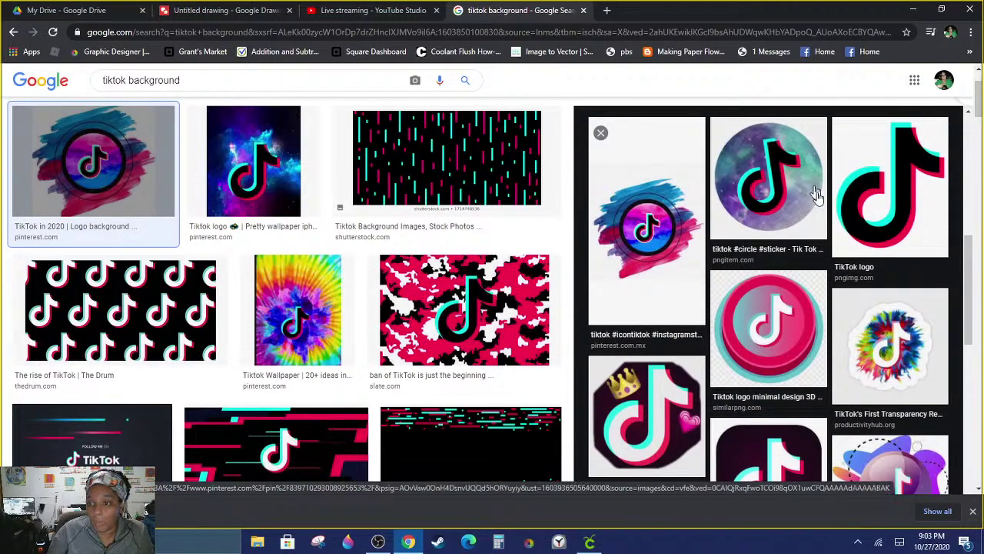
pyautogui.scroll(-1, 794, 407)
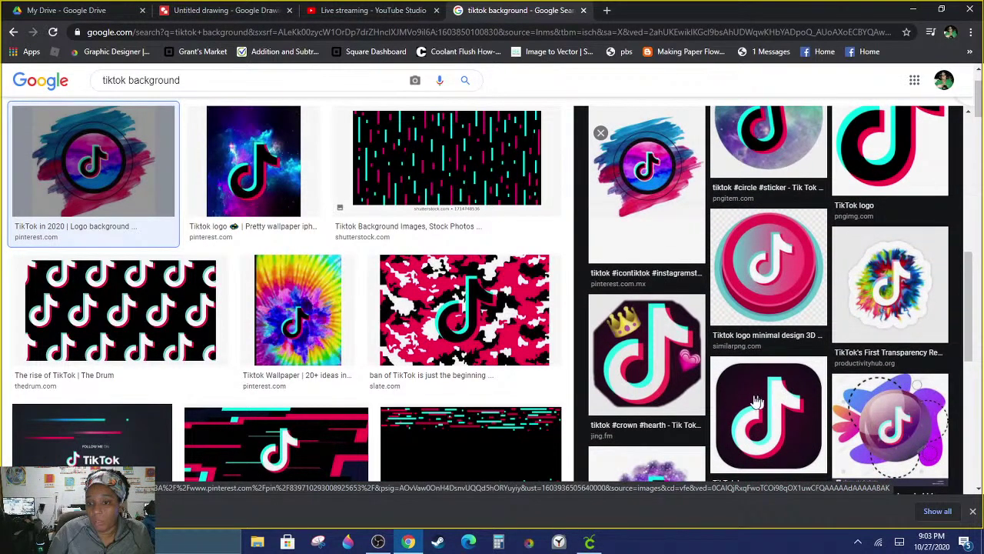
pyautogui.click(661, 352)
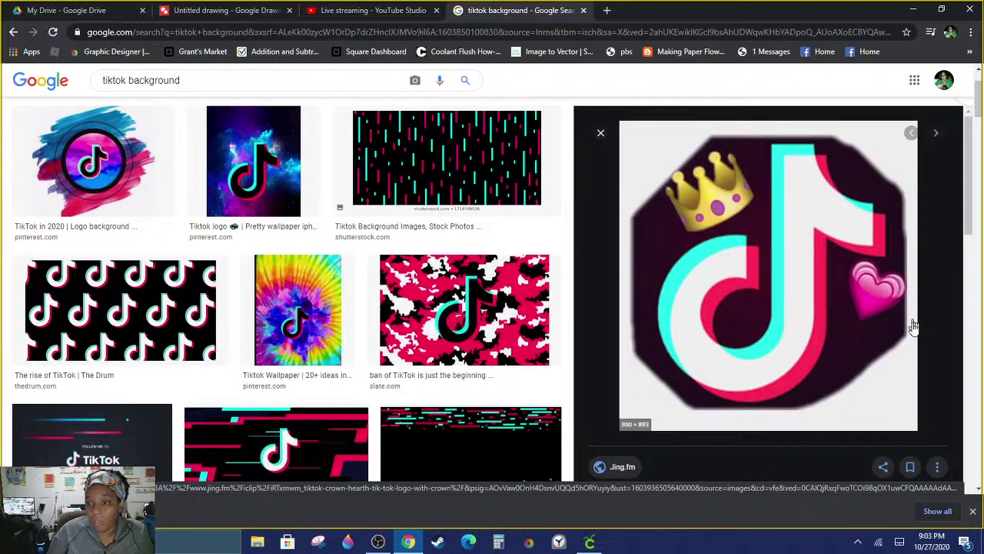
pyautogui.rightClick(847, 266)
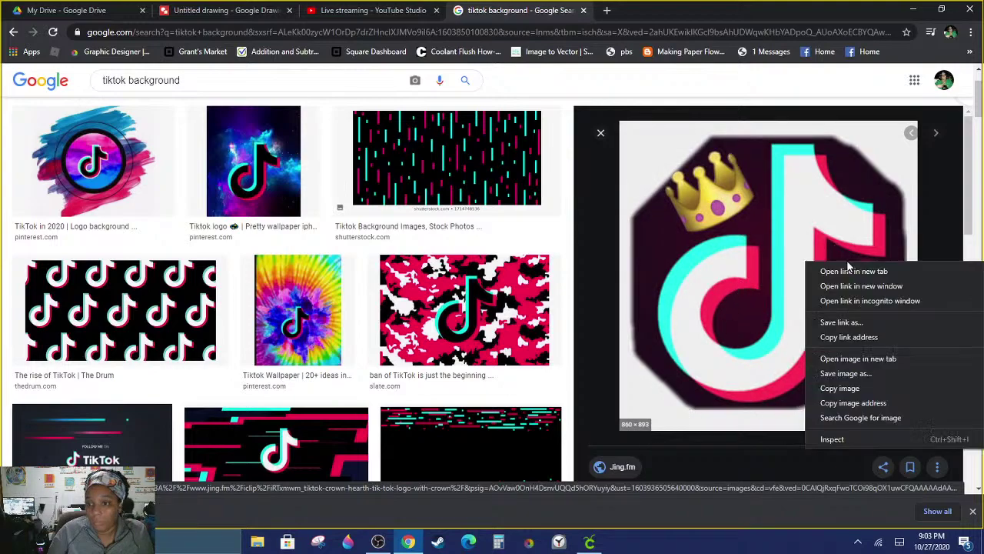
pyautogui.click(853, 375)
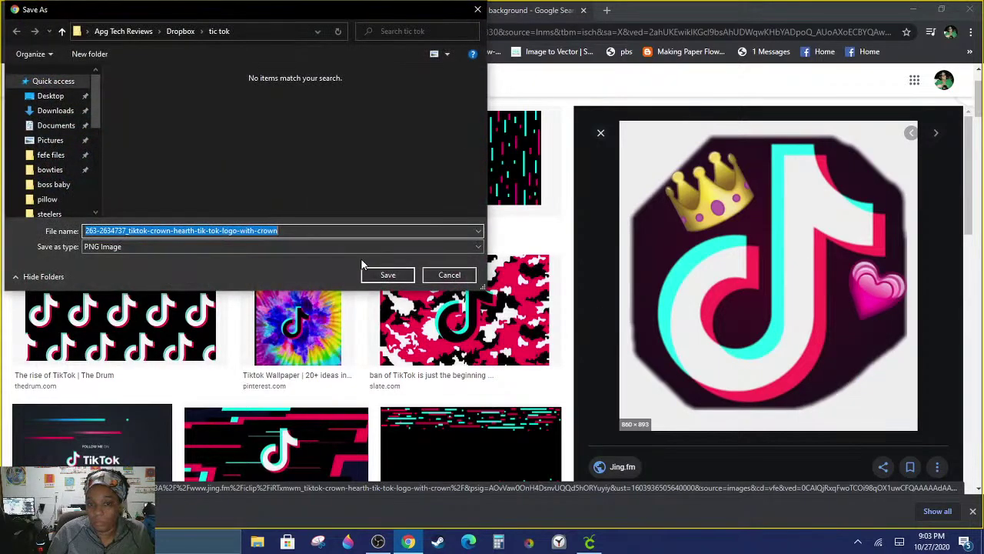
pyautogui.click(380, 279)
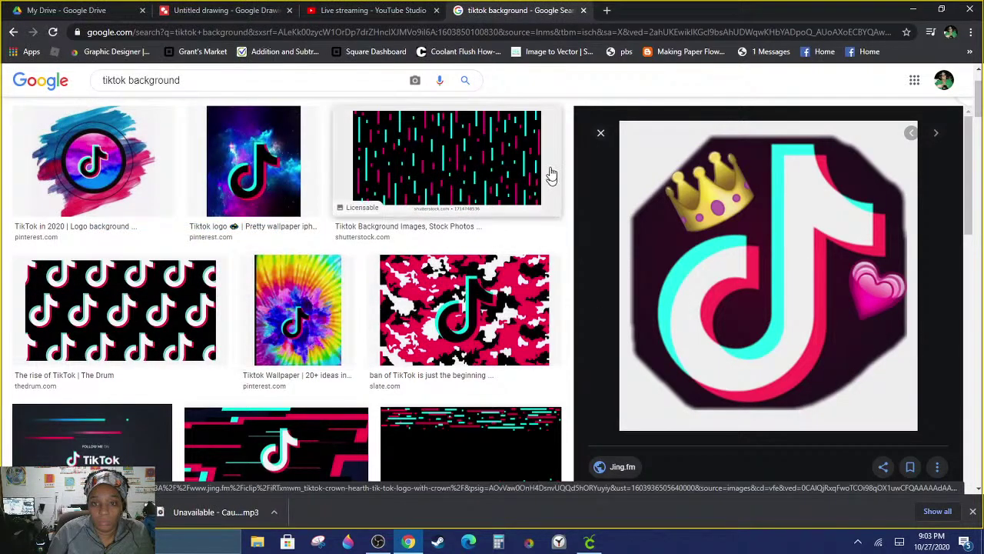
pyautogui.click(600, 133)
# Step: Filter the "tiktok background" image results to the Large size
pyautogui.scroll(1, 426, 289)
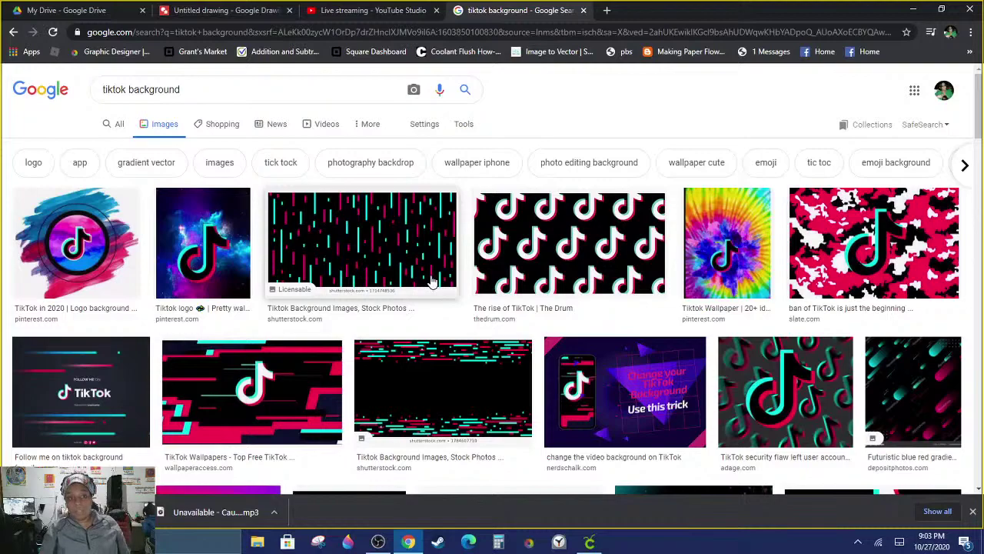
pyautogui.click(359, 126)
pyautogui.click(360, 127)
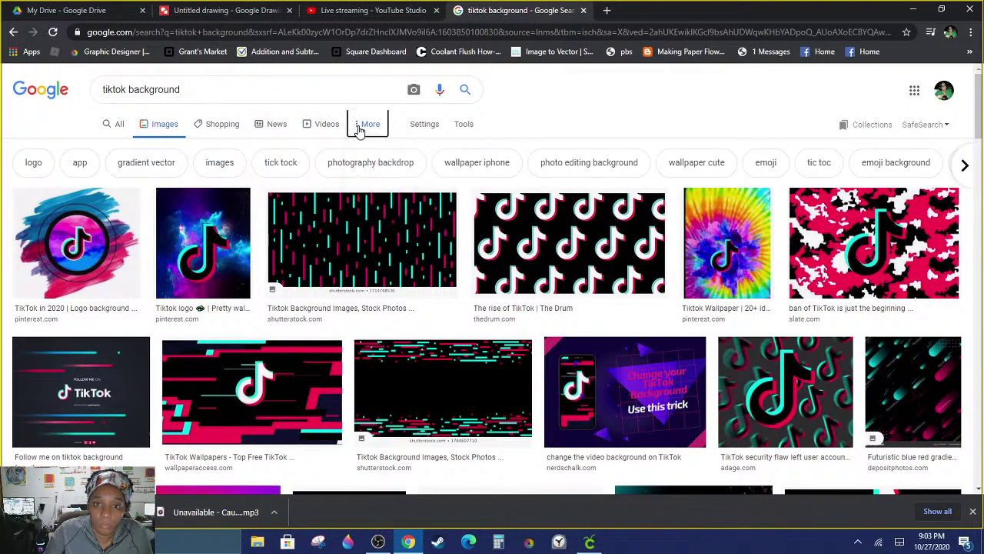
pyautogui.click(462, 127)
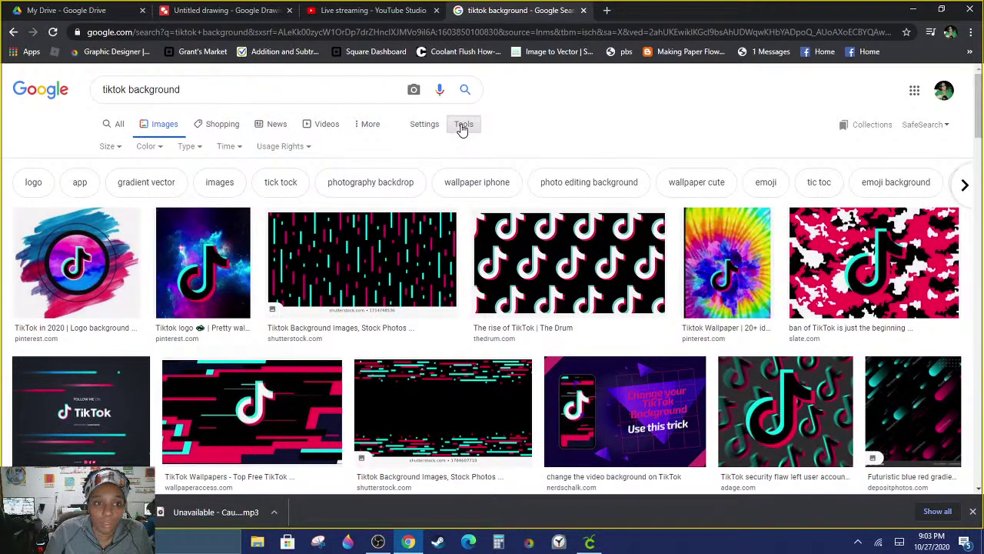
pyautogui.click(122, 148)
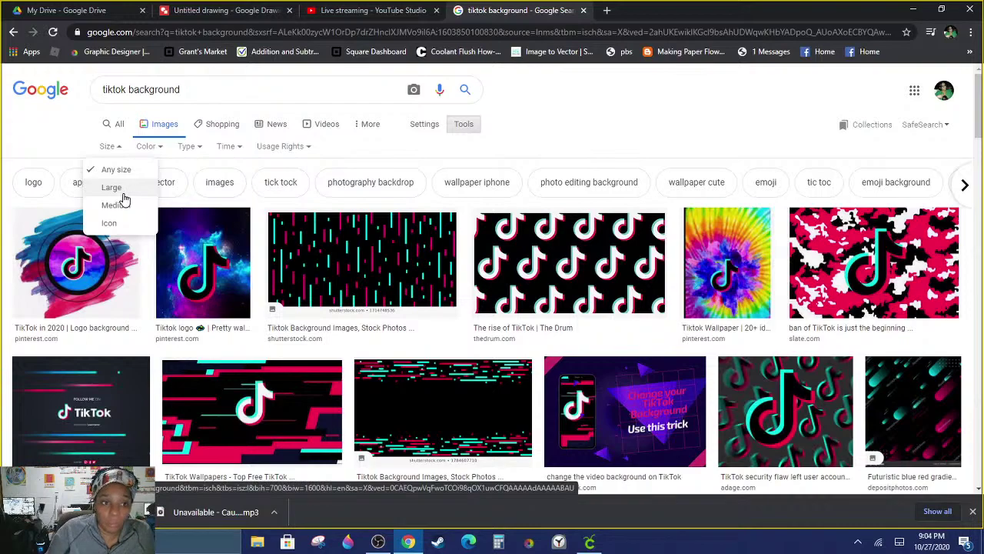
pyautogui.click(117, 189)
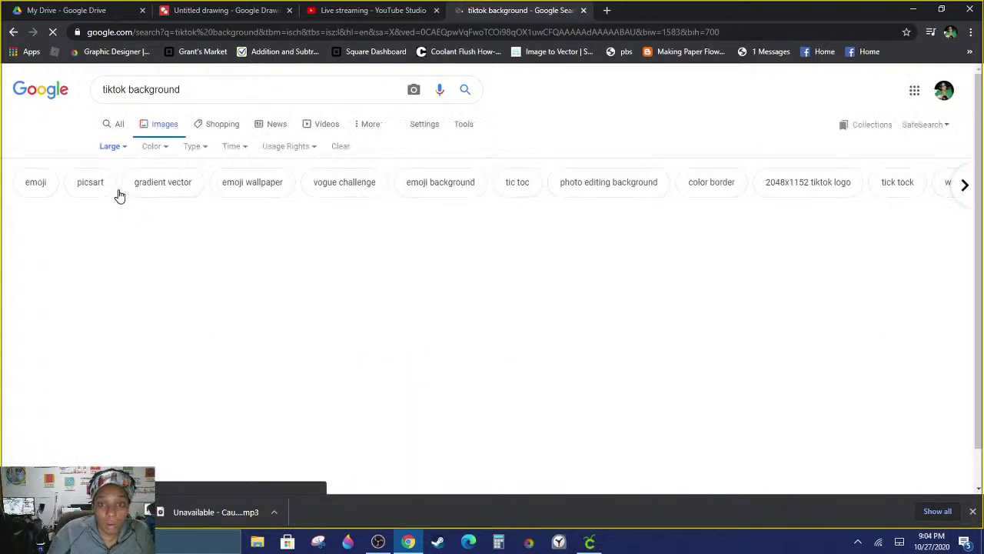
# Step: Save the TikTok logo with blue and purple wings as a PNG in the "tic tok" folder
pyautogui.scroll(-2, 269, 343)
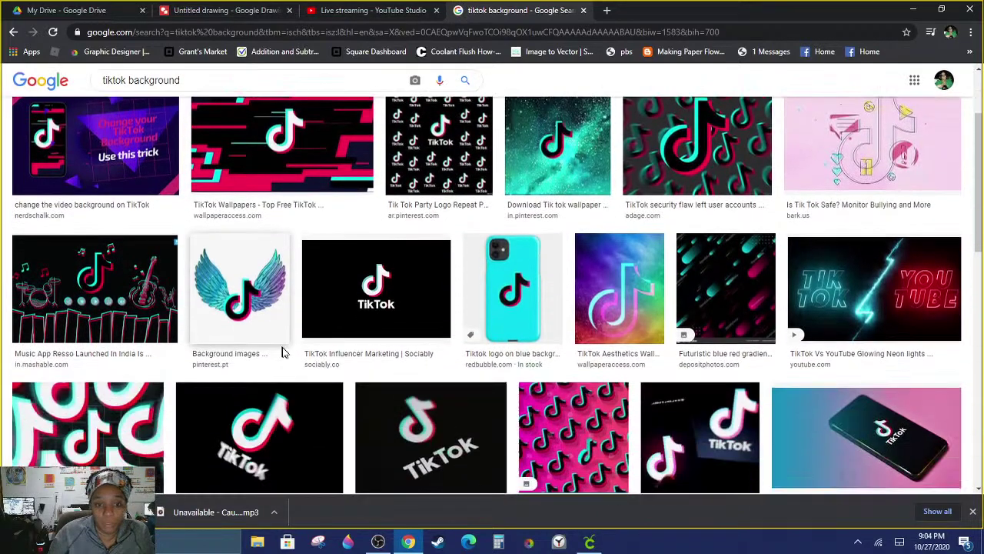
pyautogui.click(246, 298)
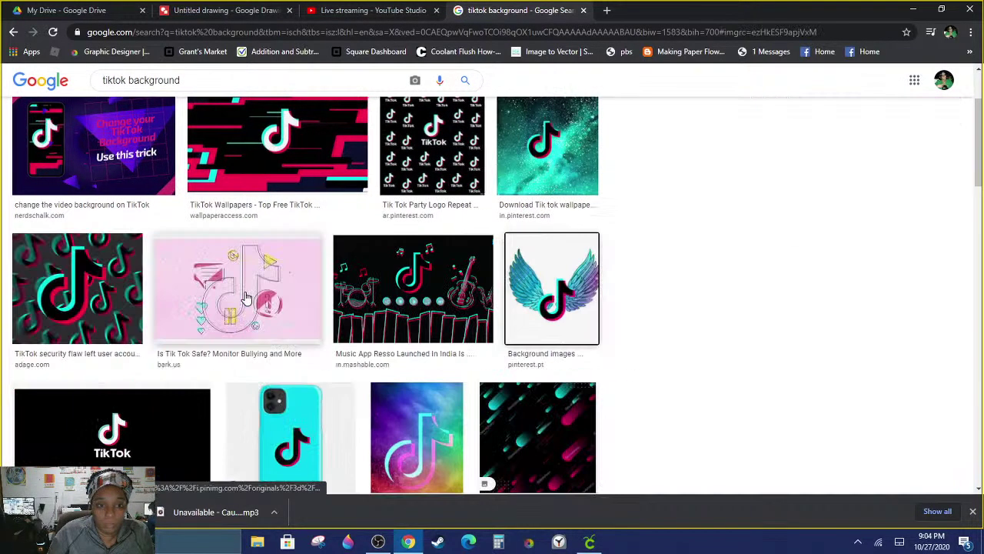
pyautogui.rightClick(806, 287)
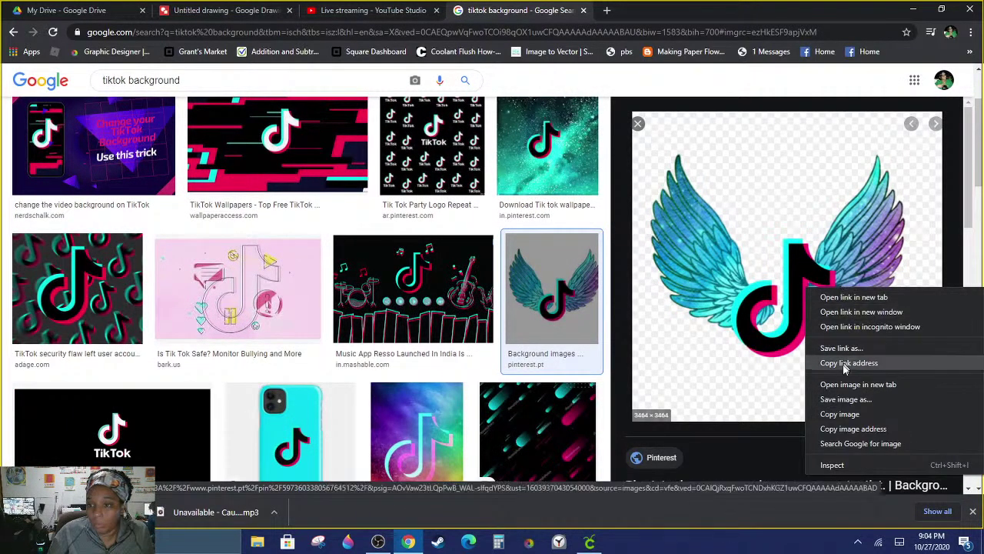
pyautogui.click(843, 399)
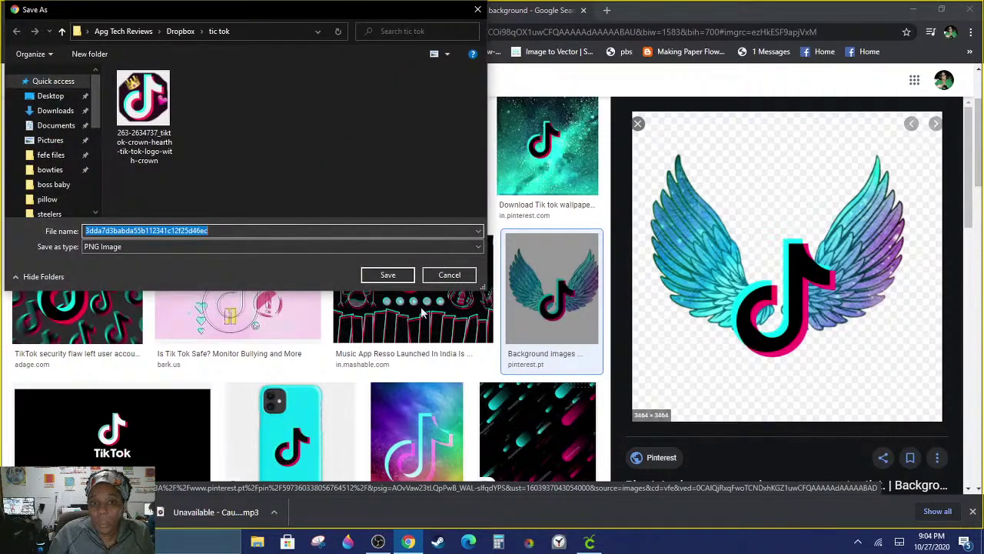
pyautogui.click(407, 282)
pyautogui.click(637, 123)
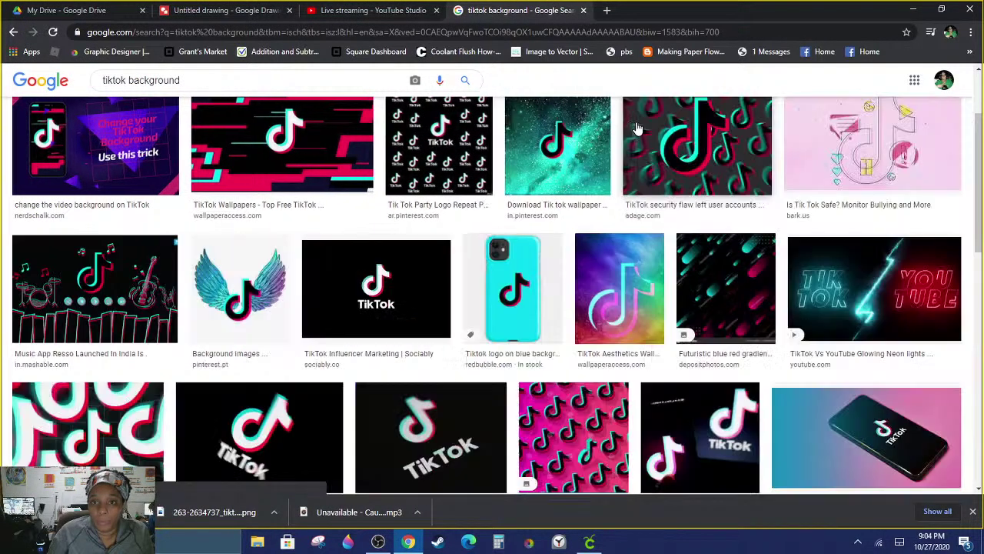
# Step: Switch to Cricut Design Space and shift the upper patterned rectangle slightly to about X 1.917, Y 2.125
pyautogui.click(590, 542)
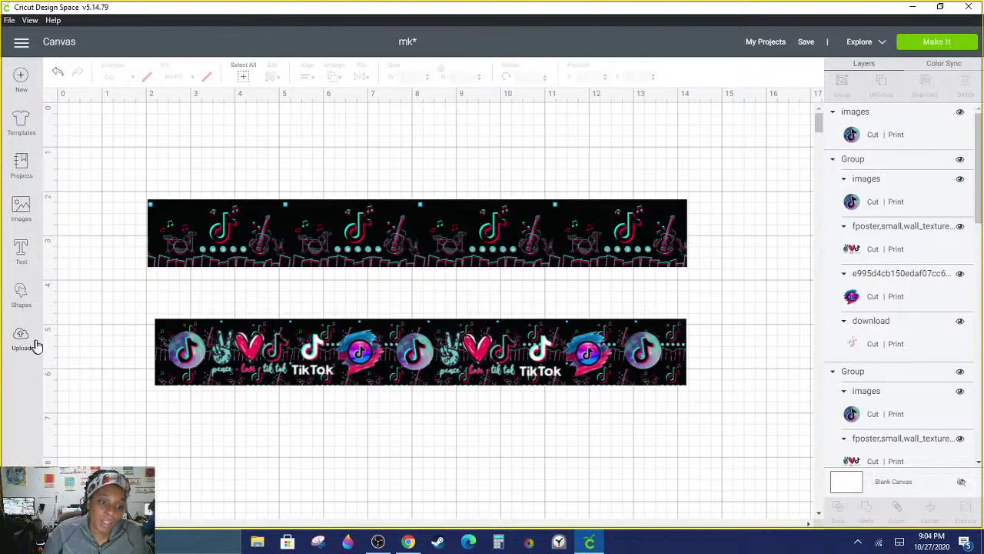
pyautogui.click(474, 261)
pyautogui.moveTo(474, 261)
pyautogui.mouseDown()
pyautogui.moveTo(463, 269)
pyautogui.moveTo(469, 259)
pyautogui.mouseUp()
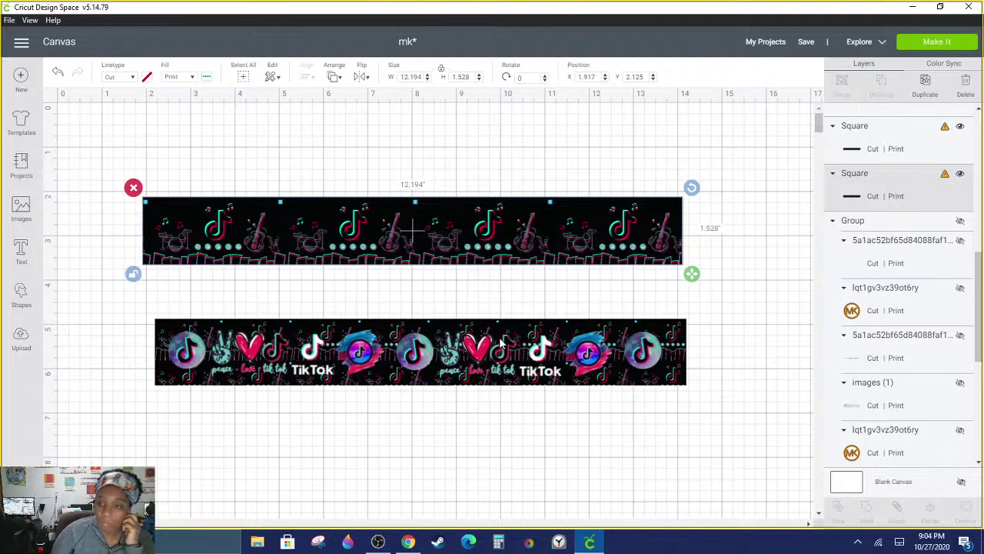
# Step: Load the crown-and-heart TikTok PNG from the "tic tok" folder for image upload and set its type to Complex
pyautogui.click(22, 342)
pyautogui.click(306, 278)
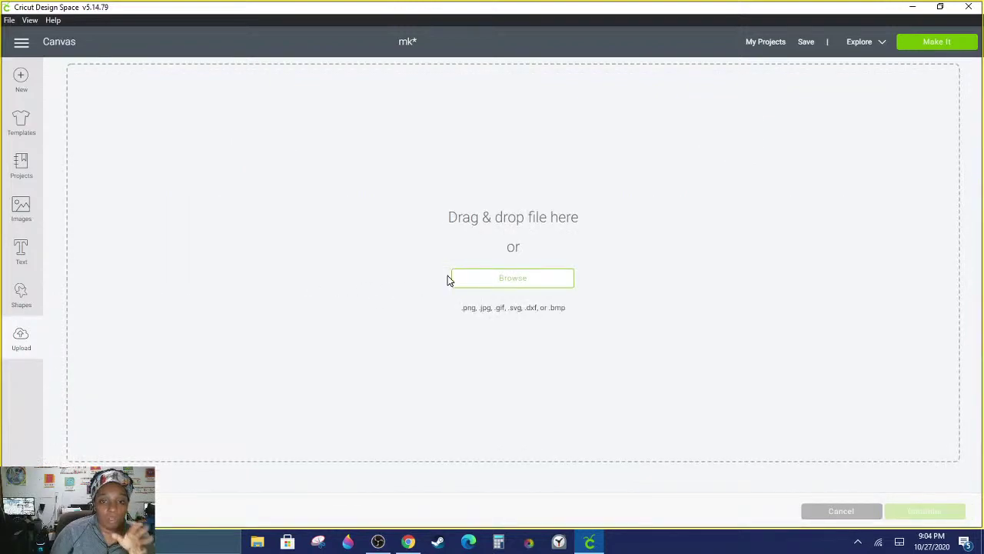
pyautogui.click(478, 281)
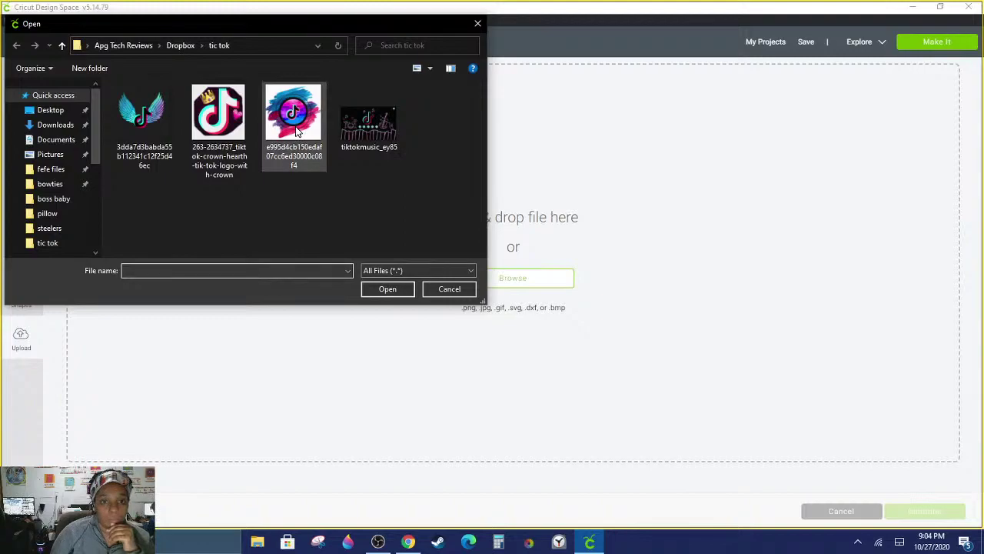
pyautogui.doubleClick(220, 112)
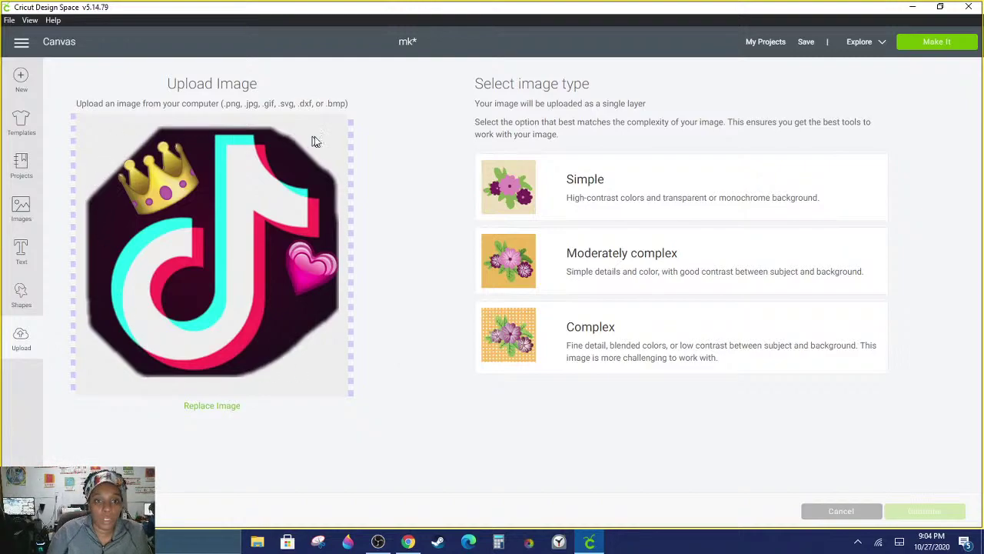
pyautogui.click(575, 352)
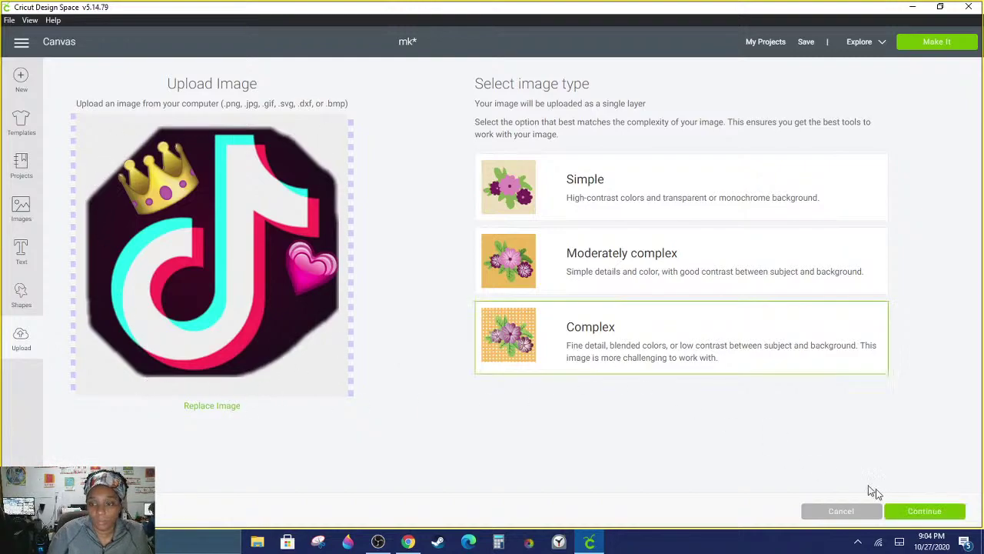
pyautogui.click(943, 517)
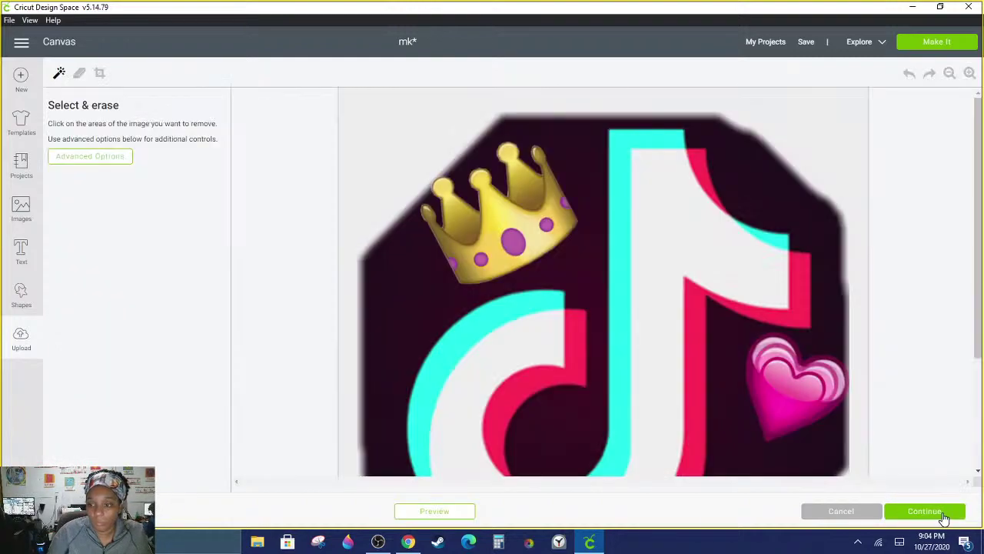
# Step: Erase the light background around the crown logo with a color tolerance of 50 and save it as a Print Then Cut image
pyautogui.click(948, 73)
pyautogui.click(949, 73)
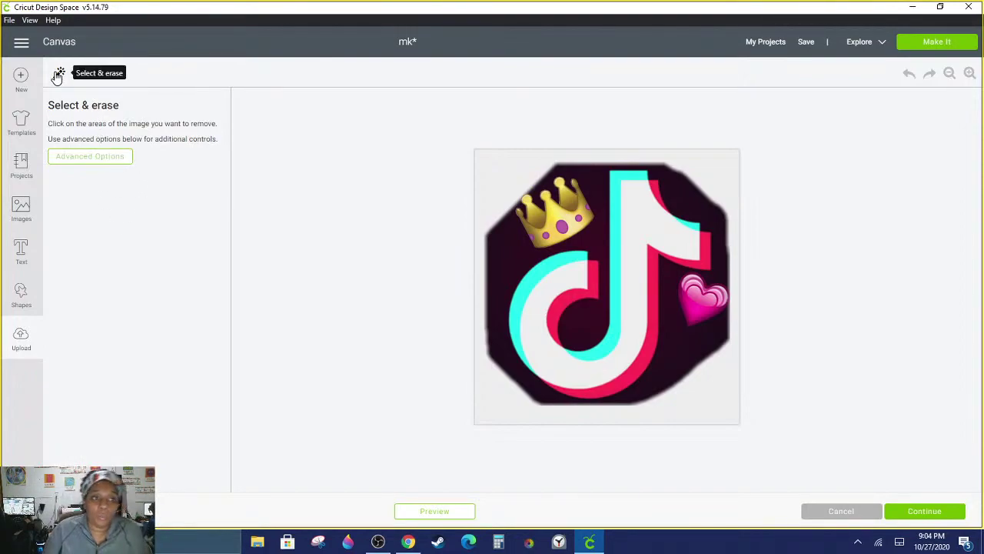
pyautogui.click(105, 159)
pyautogui.click(102, 243)
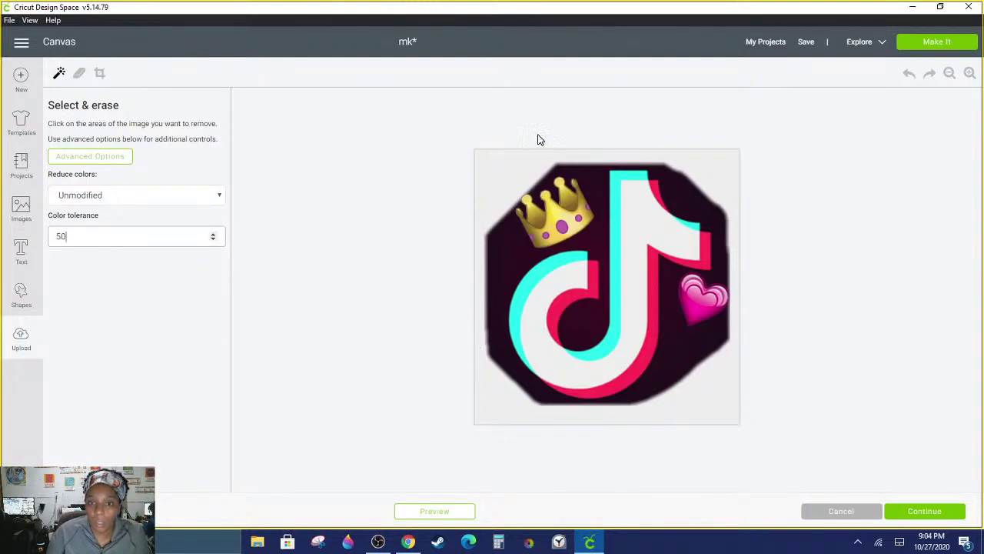
pyautogui.click(520, 160)
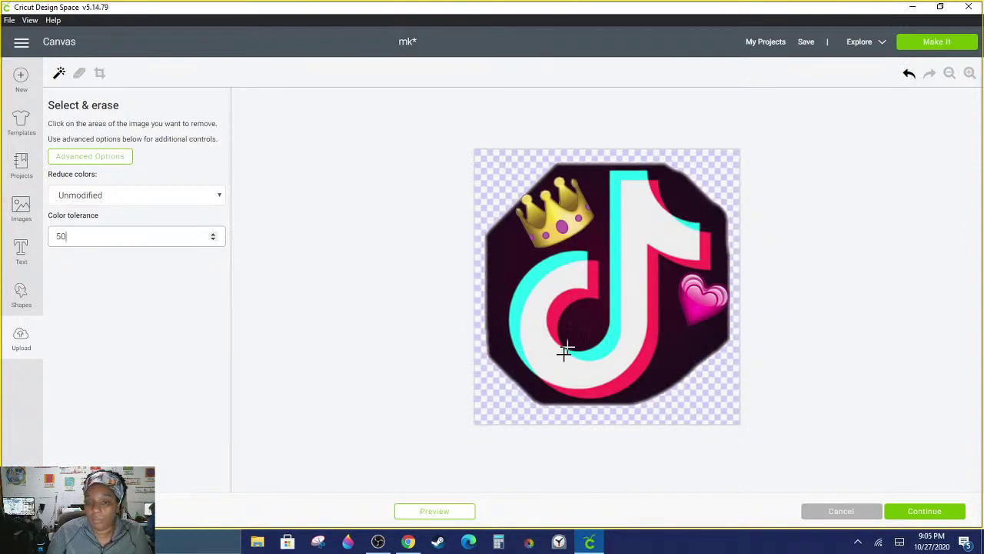
pyautogui.click(925, 511)
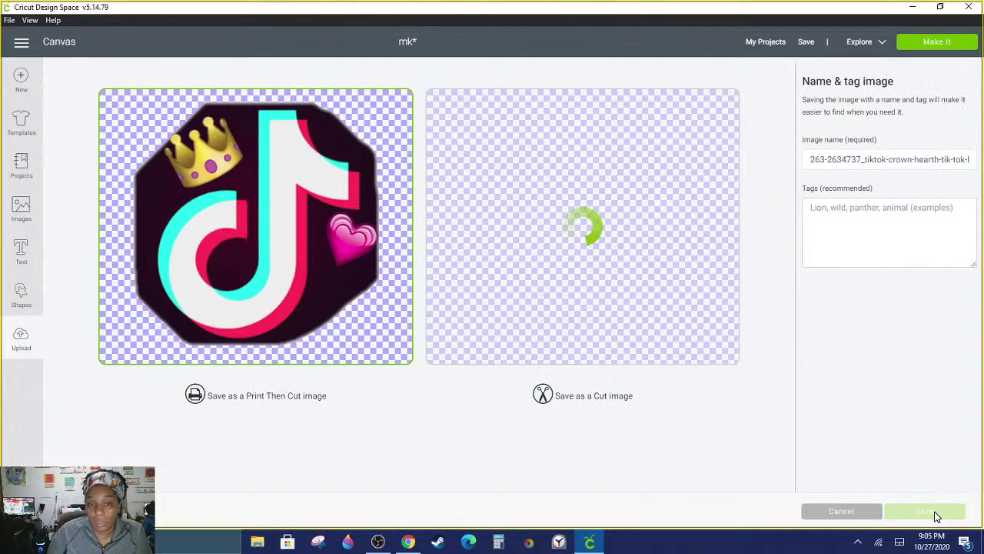
pyautogui.click(942, 514)
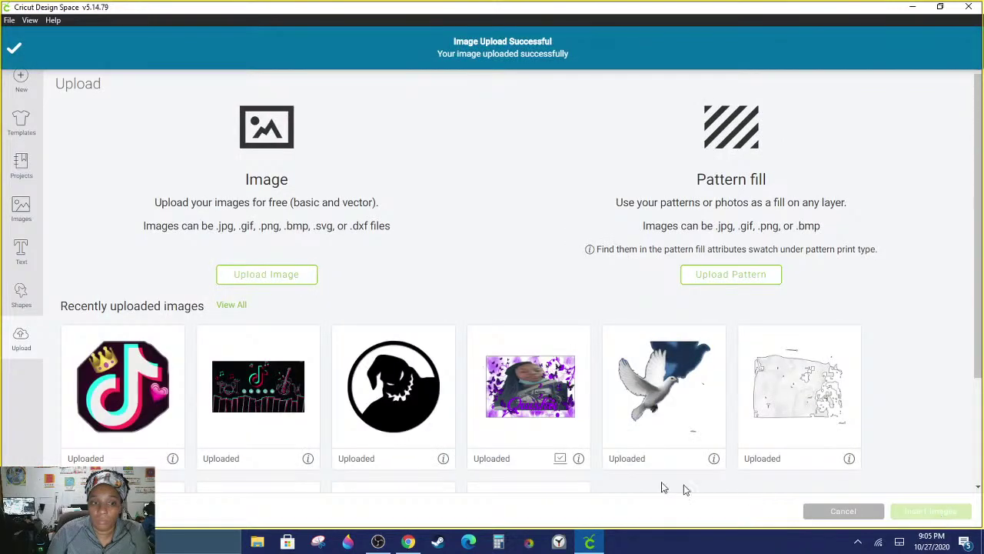
# Step: Load the winged TikTok logo PNG from the "tic tok" folder for image upload and set its type to Complex
pyautogui.click(251, 276)
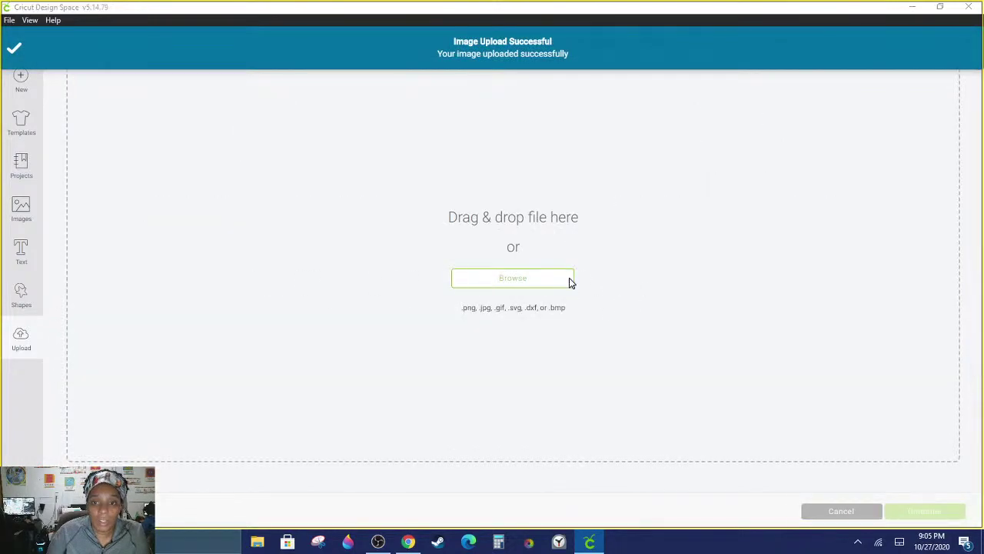
pyautogui.click(571, 281)
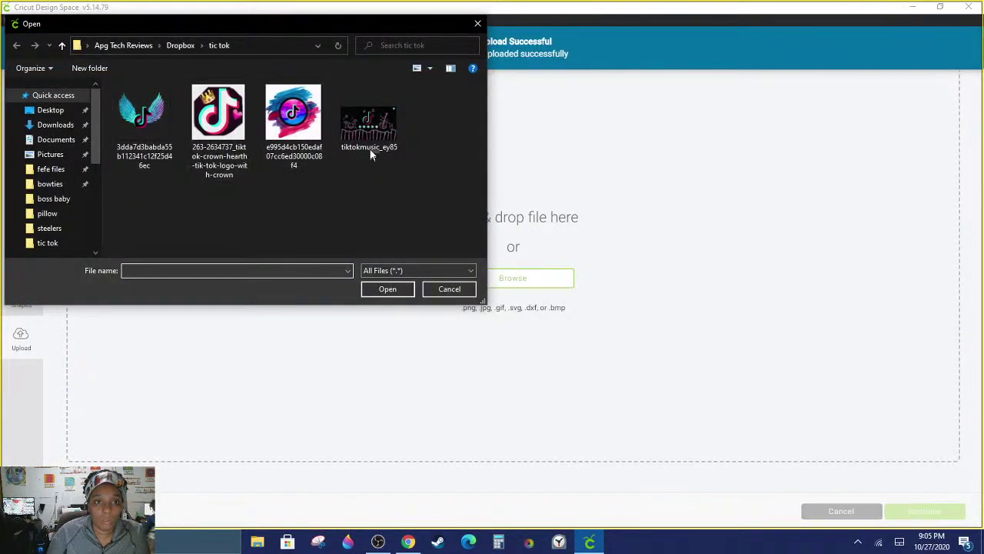
pyautogui.doubleClick(144, 123)
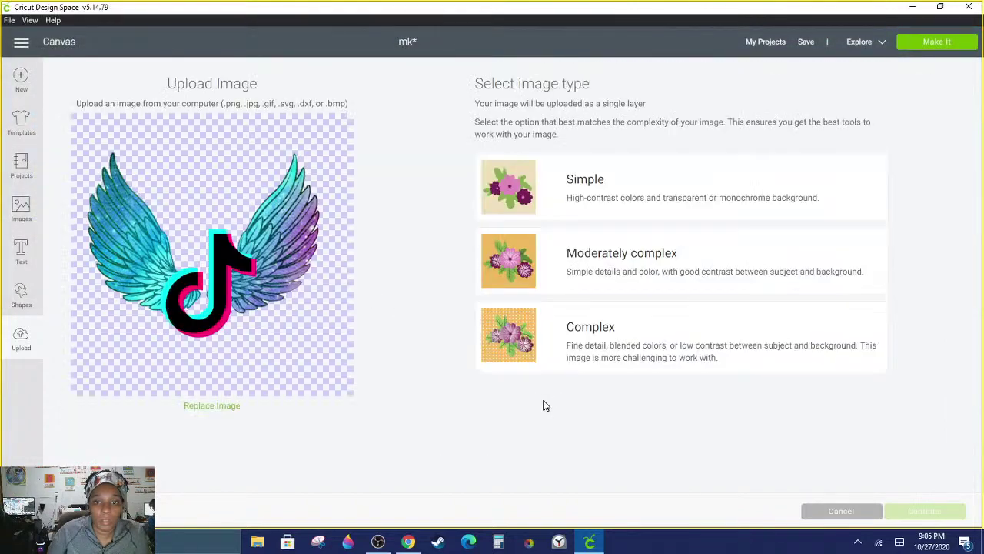
pyautogui.click(549, 367)
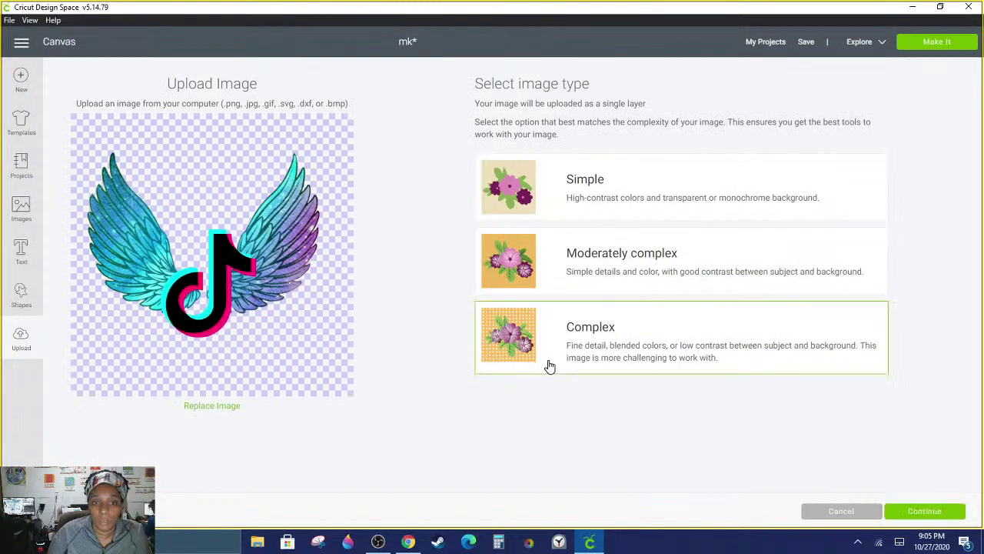
pyautogui.click(924, 512)
# Step: Keep the winged logo's transparent background without erasing anything and save it as a Print Then Cut image
pyautogui.click(949, 73)
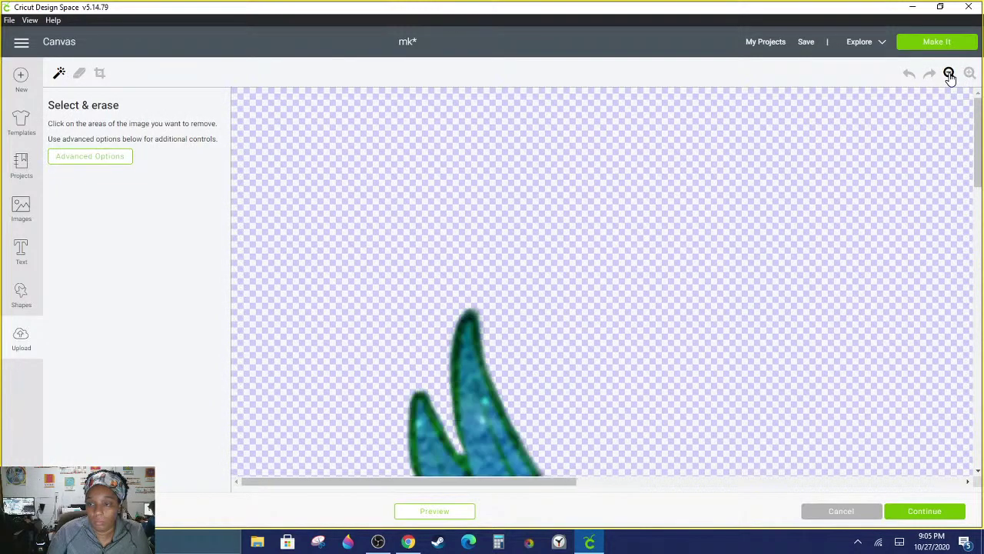
pyautogui.click(950, 74)
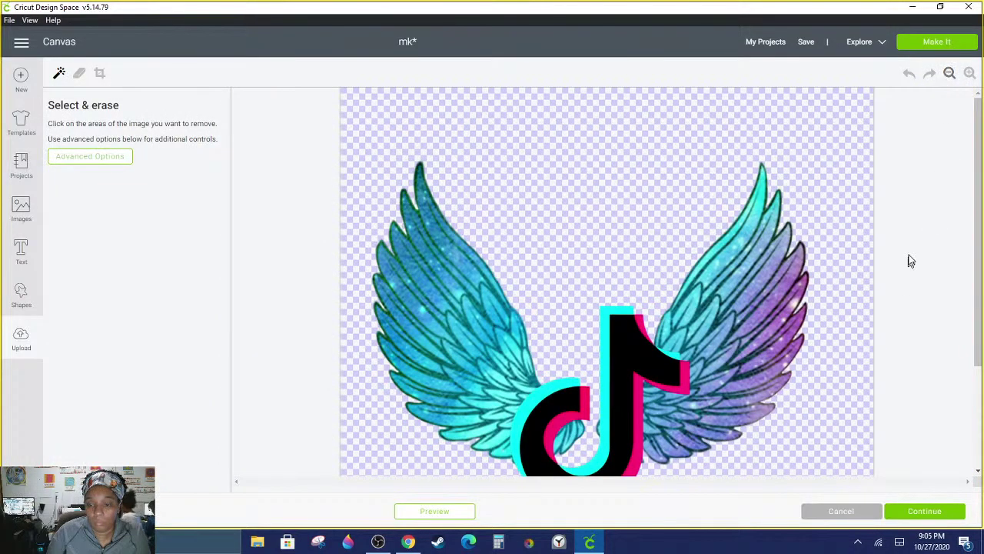
pyautogui.scroll(-1, 829, 248)
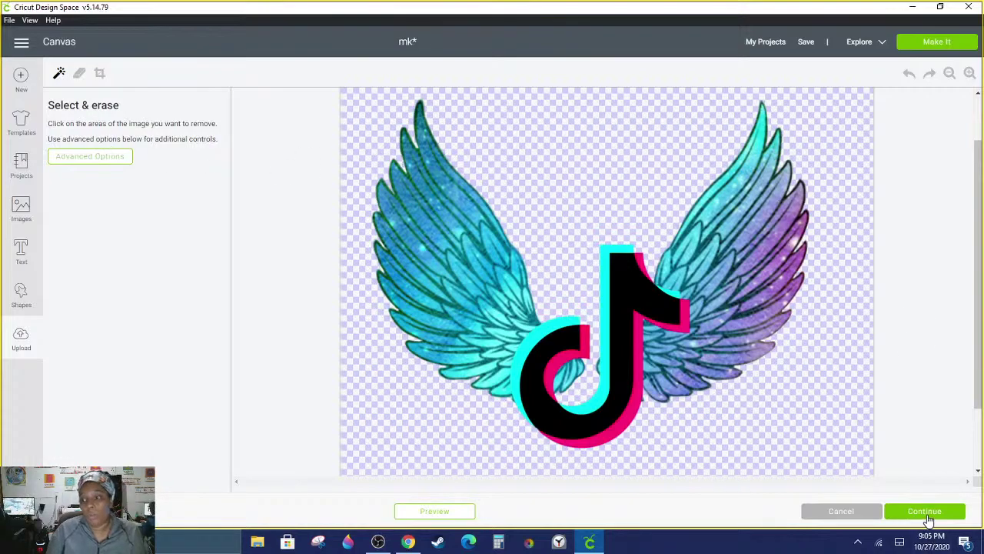
pyautogui.click(909, 503)
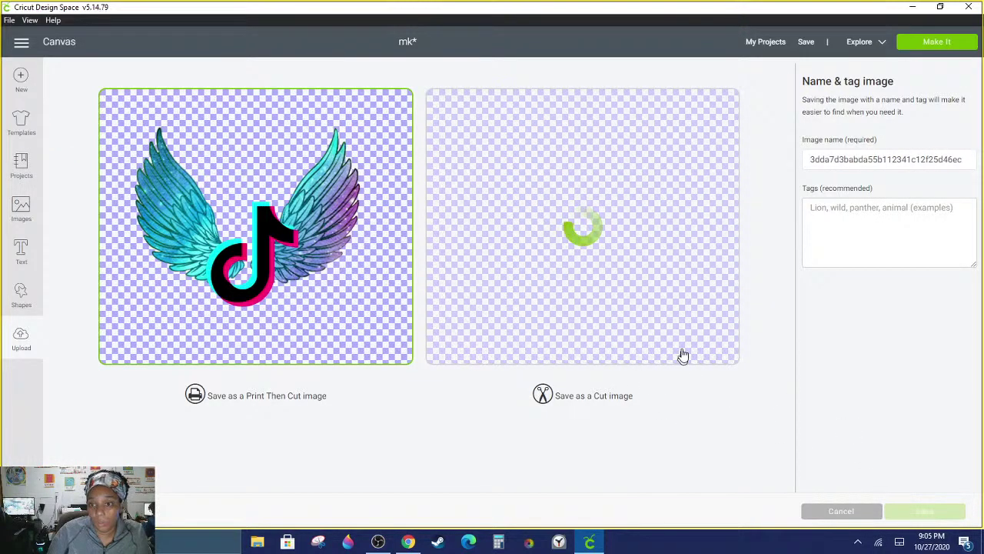
pyautogui.click(915, 512)
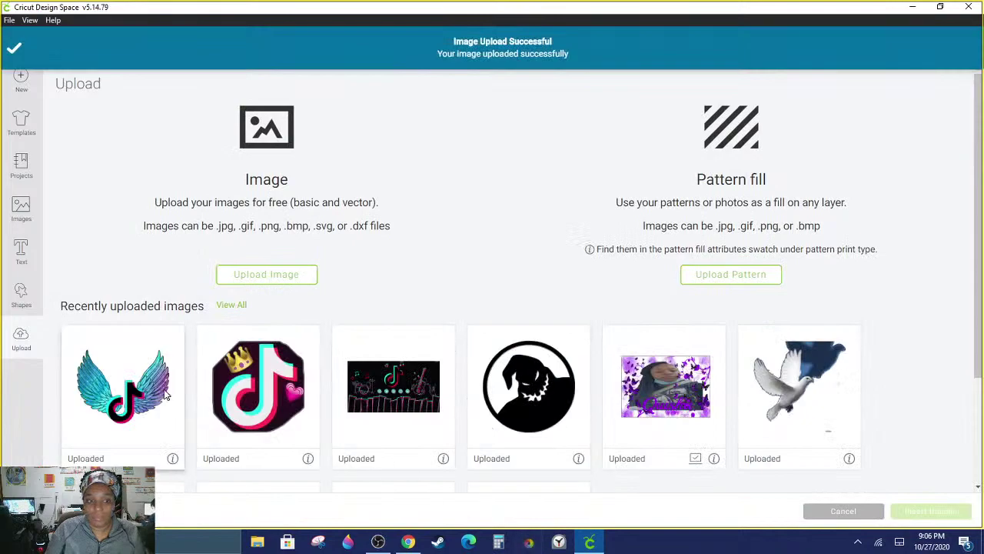
# Step: Insert the uploaded winged logo and crown-and-heart TikTok logo together onto the canvas
pyautogui.click(135, 416)
pyautogui.click(248, 380)
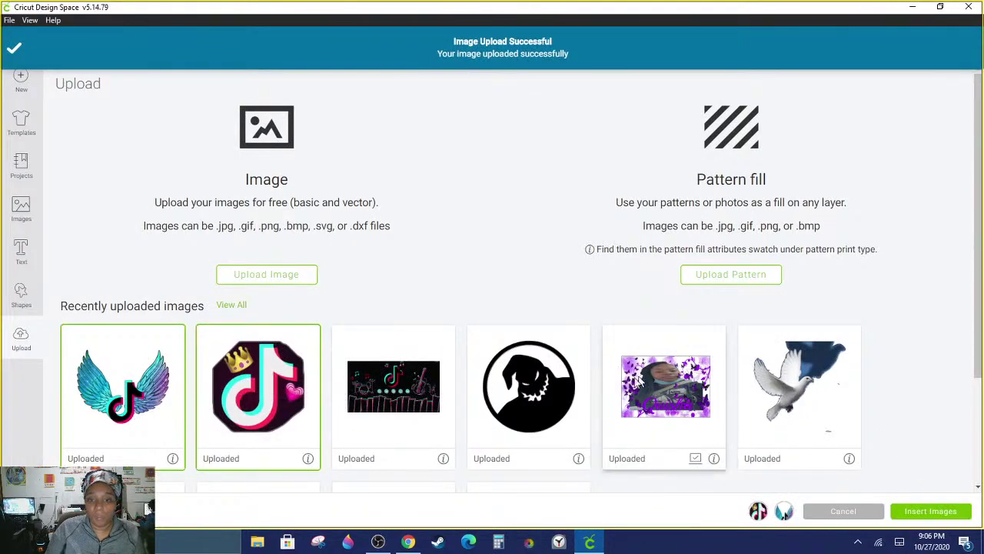
pyautogui.scroll(-2, 602, 392)
pyautogui.scroll(-1, 602, 392)
pyautogui.scroll(3, 602, 392)
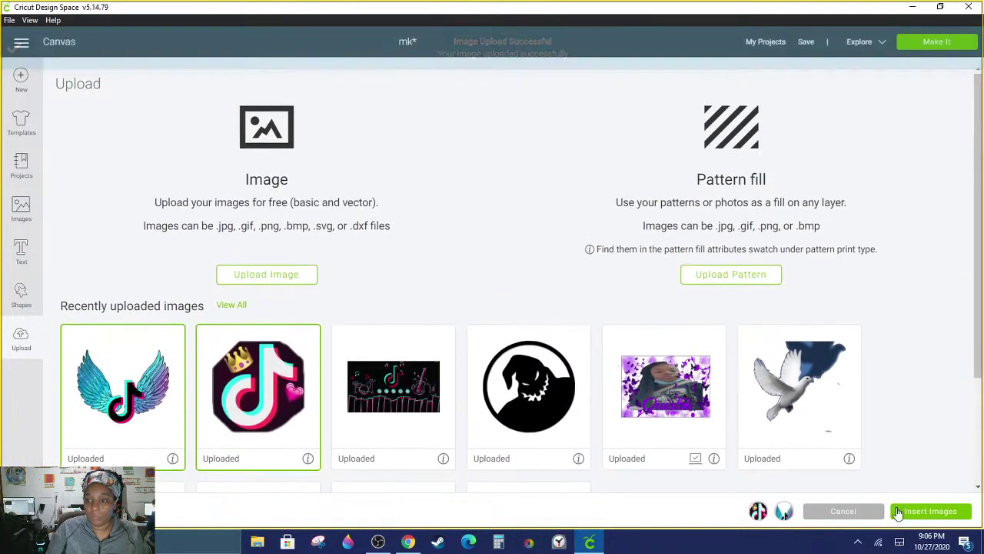
pyautogui.click(930, 511)
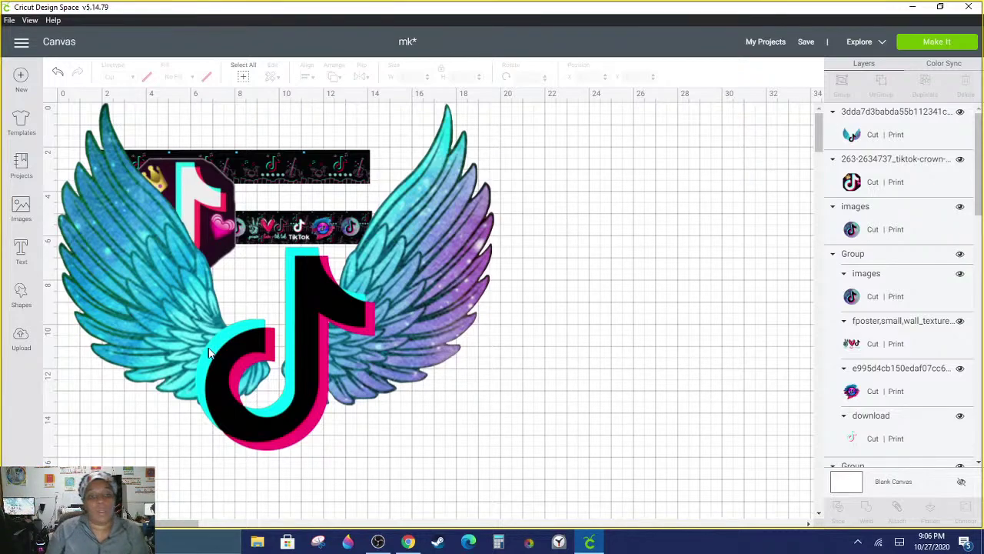
# Step: Shrink the oversized winged logo to about 2.1 by 1.7 inches at the canvas origin
pyautogui.scroll(-2, 203, 355)
pyautogui.click(961, 113)
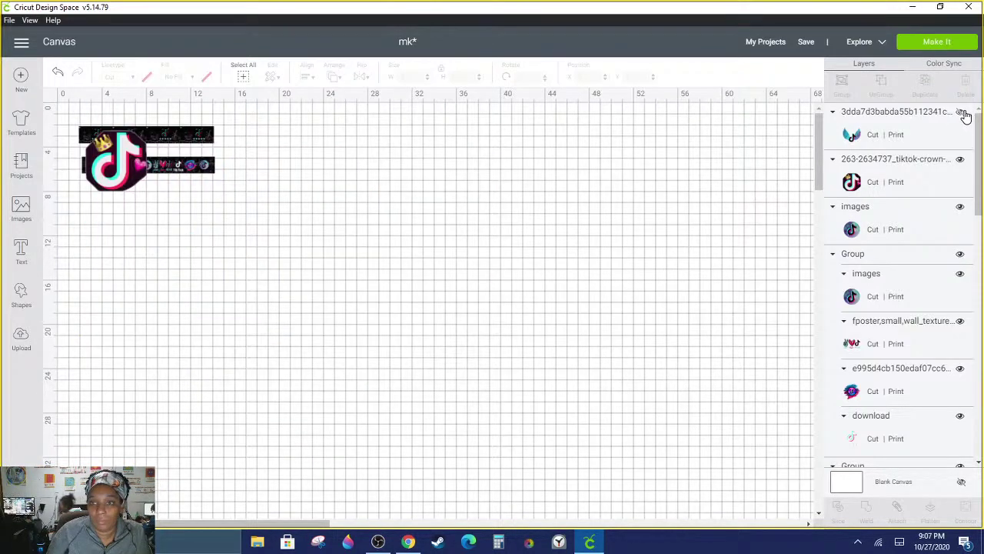
pyautogui.click(961, 113)
pyautogui.moveTo(139, 168); pyautogui.dragTo(90, 131)
pyautogui.scroll(5, 256, 434)
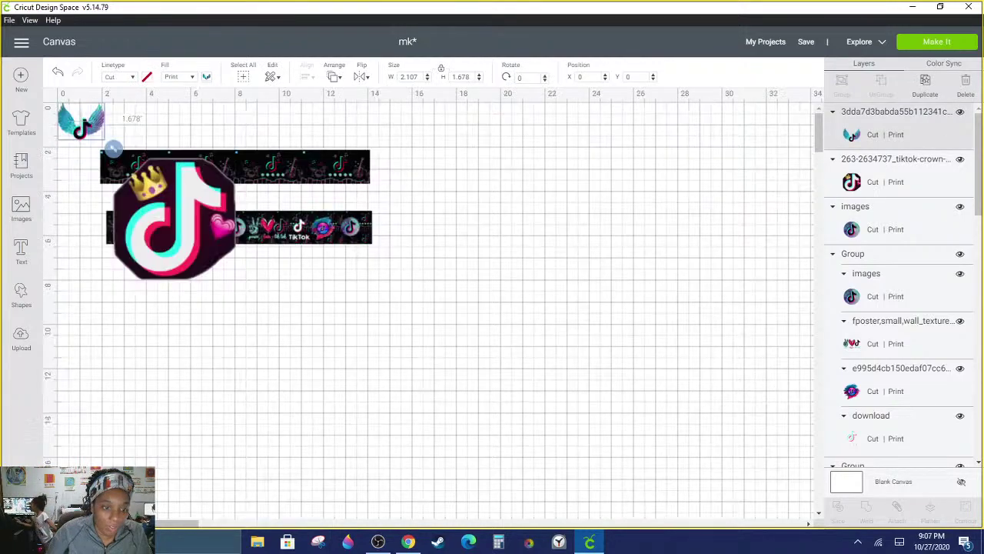
# Step: Move the winged logo just past the right end of the upper strip and shrink it to about 1.6 by 1.3 inches
pyautogui.click(292, 277)
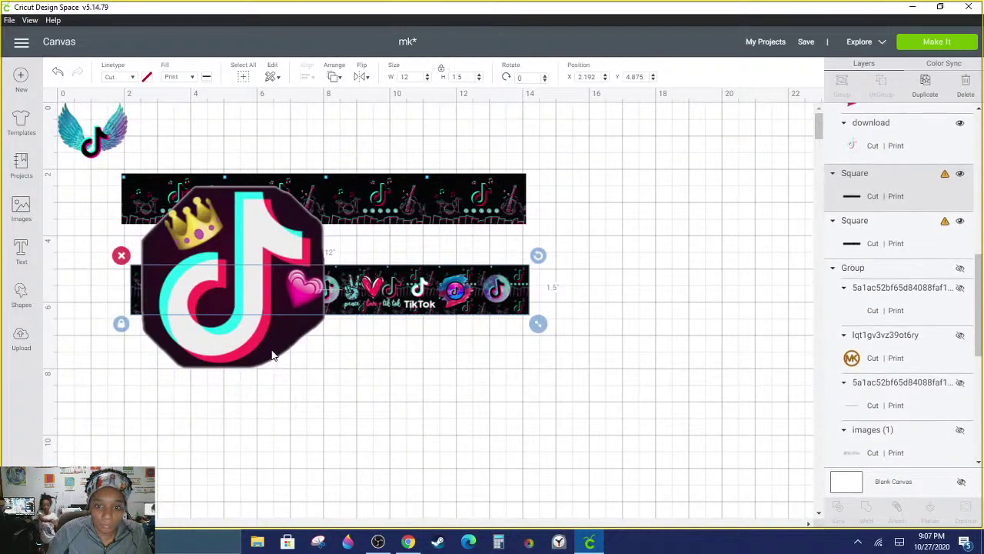
pyautogui.click(333, 358)
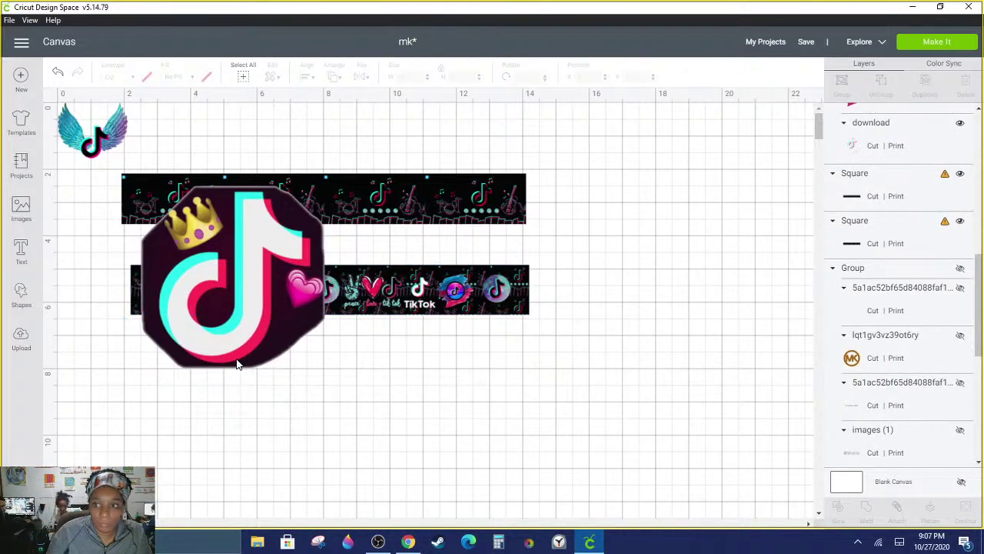
pyautogui.moveTo(90, 144); pyautogui.dragTo(582, 219)
pyautogui.moveTo(632, 252); pyautogui.dragTo(615, 234)
# Step: Shrink the crown logo to about 2.03 by 2.01 inches and move it off the strips to about X 15.87, Y 4.815
pyautogui.click(307, 294)
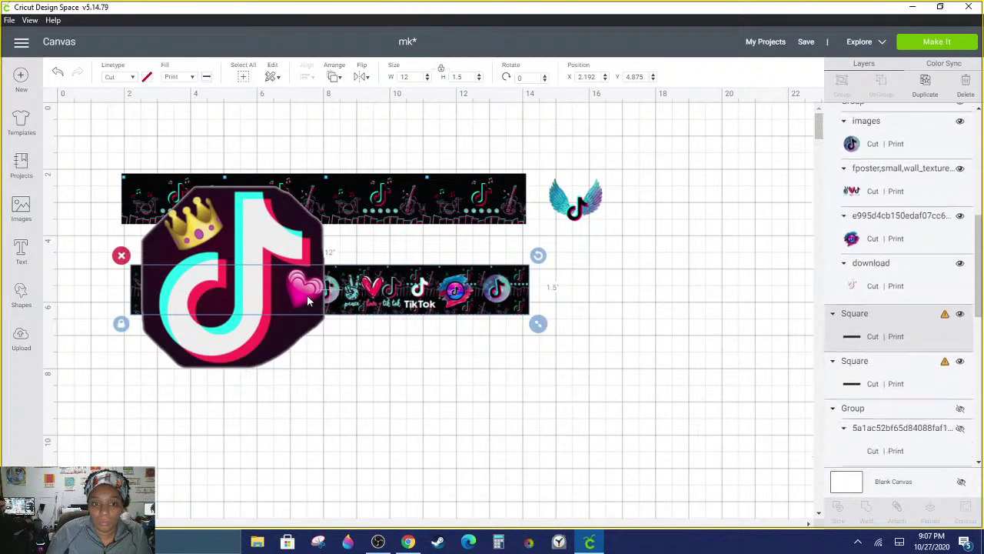
pyautogui.click(245, 371)
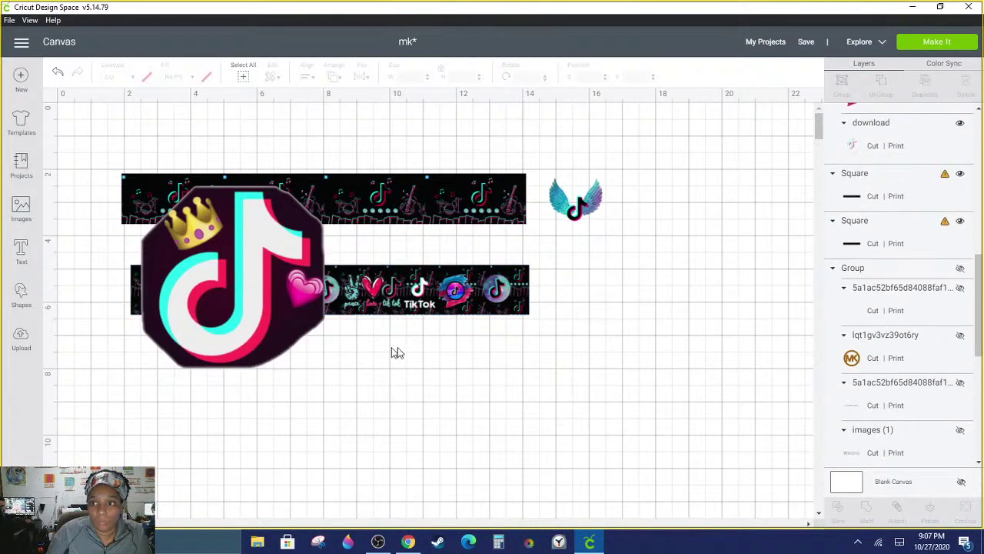
pyautogui.scroll(5, 853, 266)
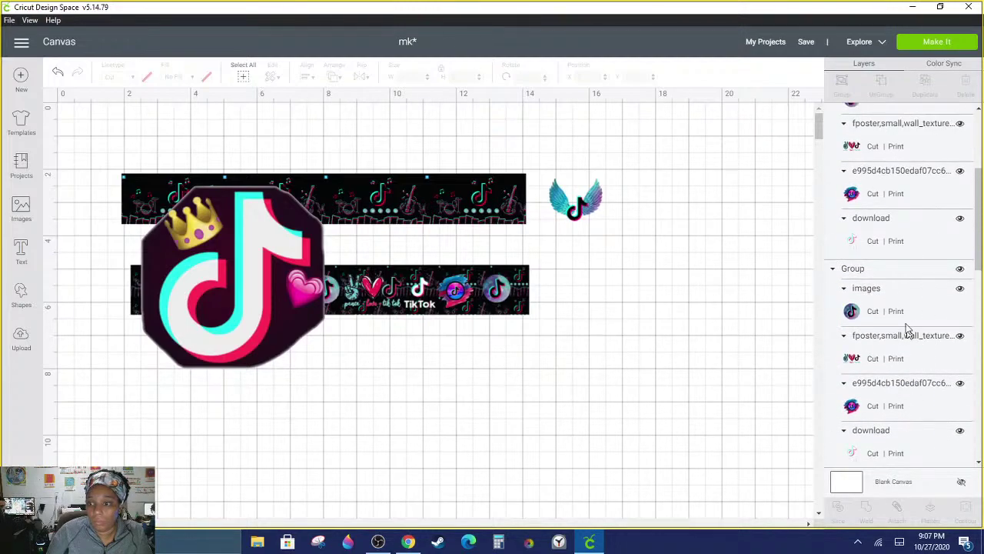
pyautogui.scroll(4, 911, 323)
pyautogui.click(910, 181)
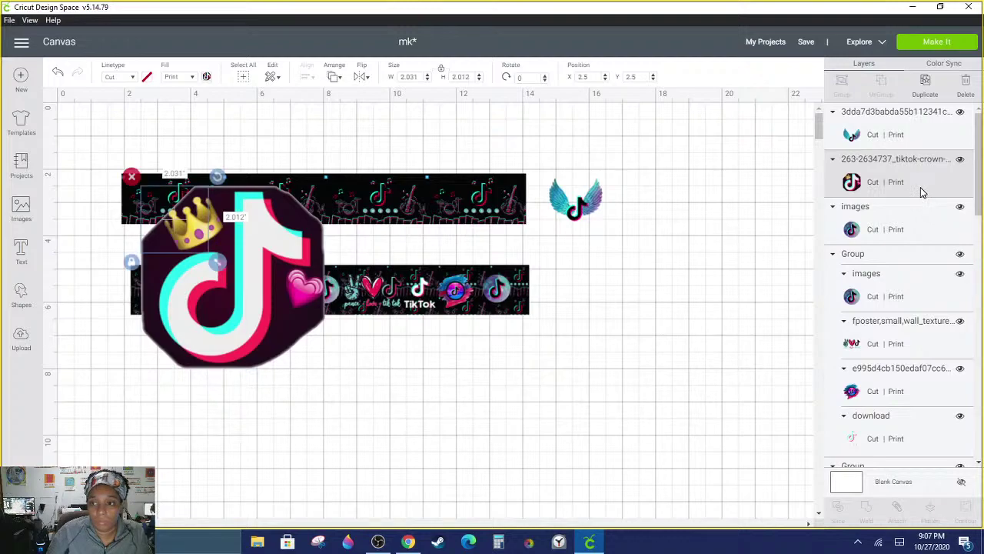
pyautogui.moveTo(196, 196); pyautogui.dragTo(640, 274)
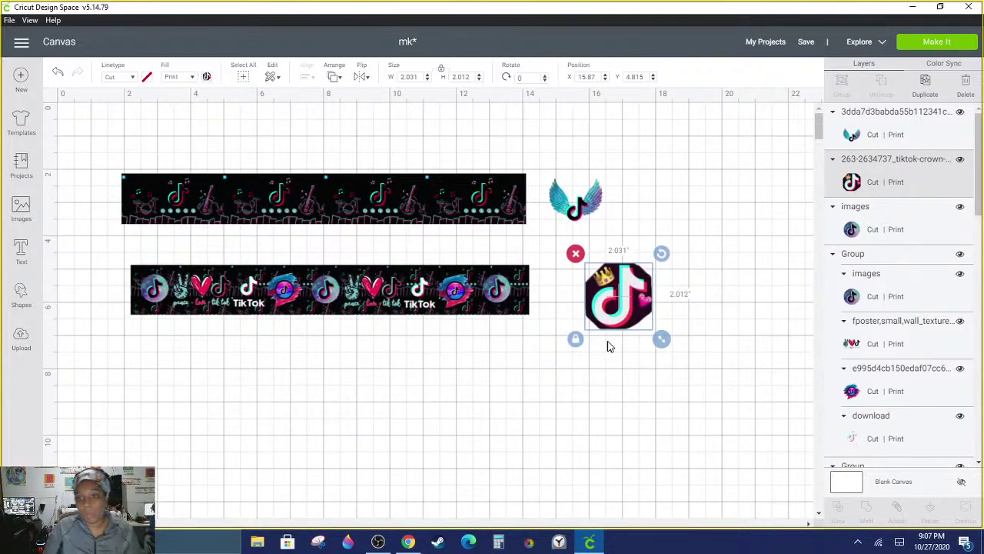
# Step: Shrink the crown logo further and place it at the upper strip's left end, with the winged logo beside it at about 1.31 by 1.04 inches
pyautogui.moveTo(662, 341); pyautogui.dragTo(162, 128)
pyautogui.click(592, 212)
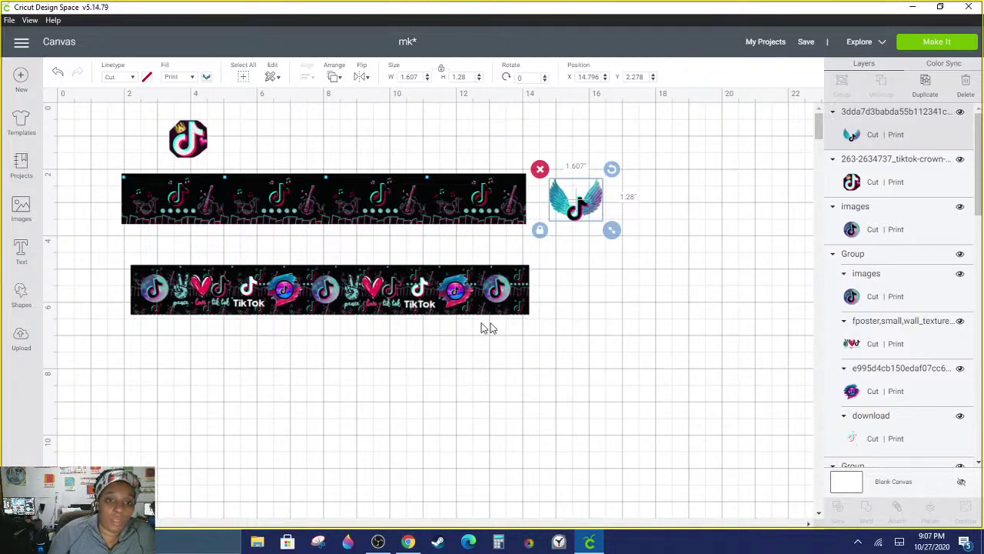
pyautogui.moveTo(189, 143); pyautogui.dragTo(168, 213)
pyautogui.moveTo(572, 212); pyautogui.dragTo(229, 212)
pyautogui.click(160, 204)
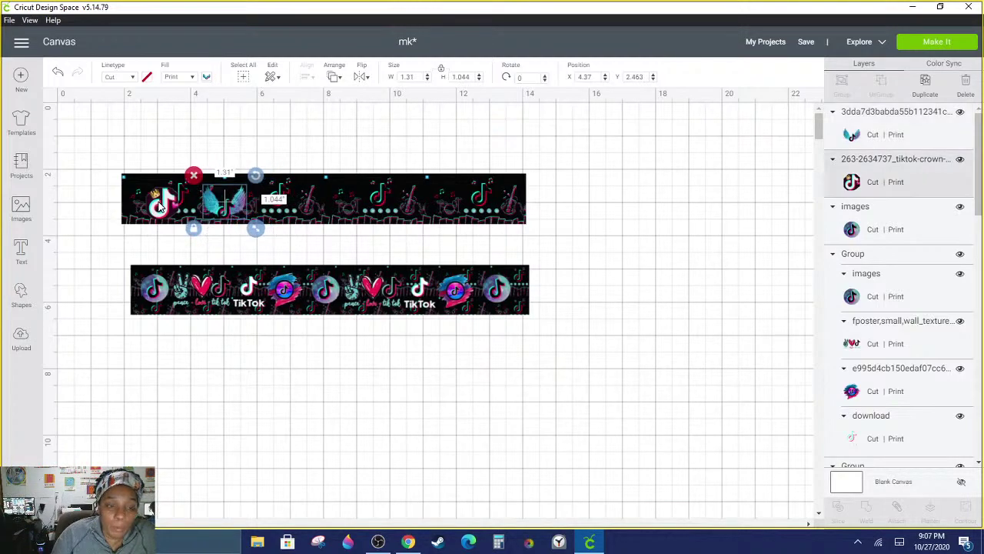
pyautogui.click(235, 205)
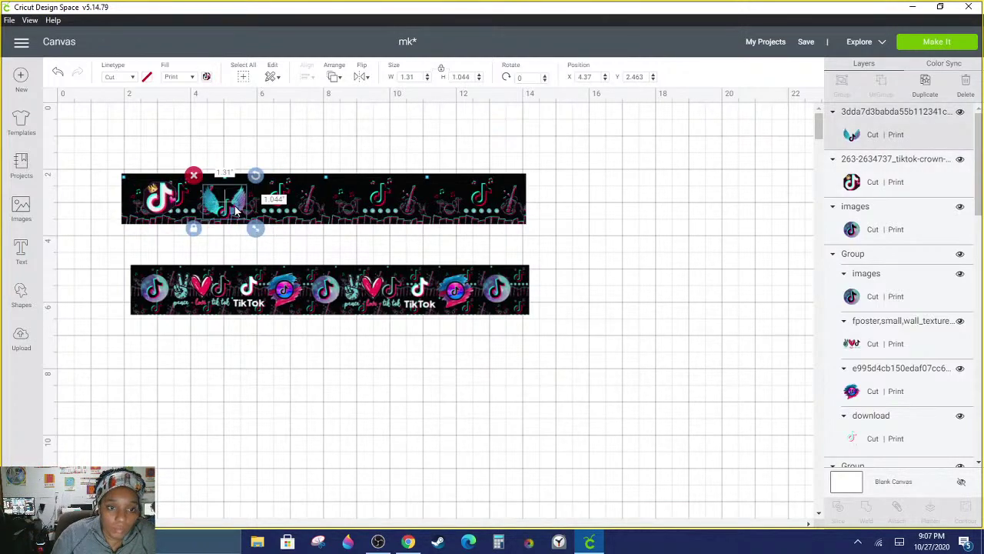
# Step: Duplicate the first logo group on the lower strip and place the copy on the upper strip, right of the winged logo
pyautogui.click(161, 300)
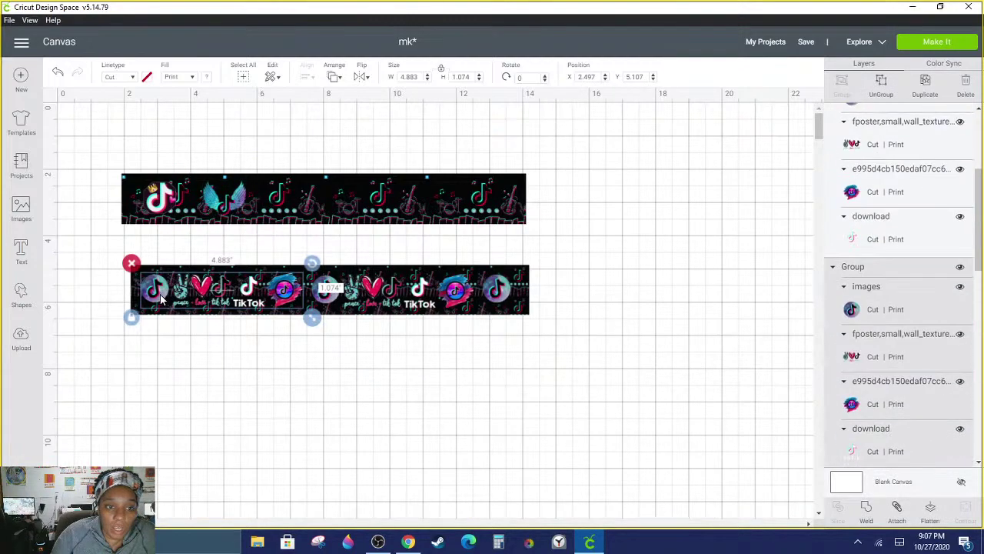
pyautogui.click(701, 188)
pyautogui.click(273, 323)
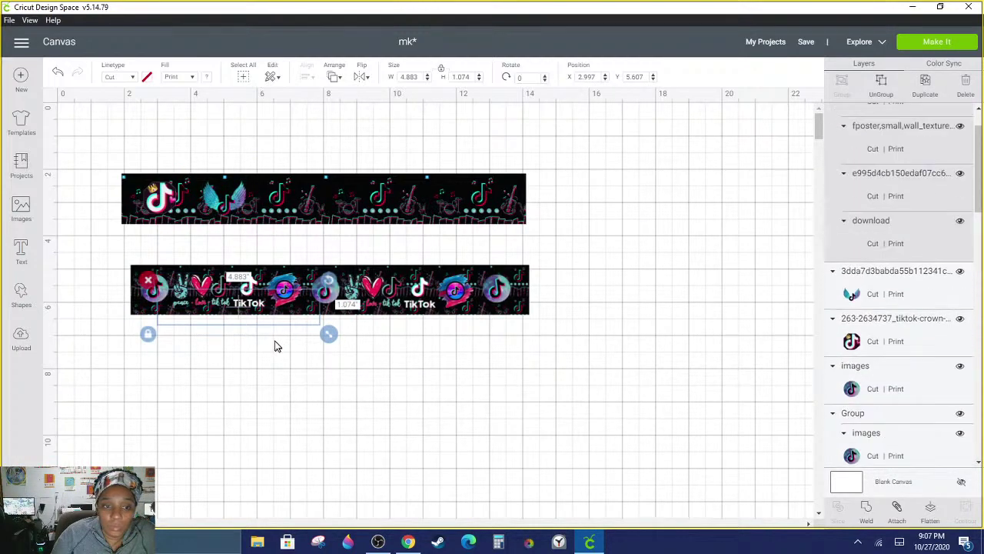
pyautogui.moveTo(253, 318); pyautogui.dragTo(357, 213)
# Step: Resize the upper strip's crown logo to about 0.87 by 0.86 inches and the winged logo to about 1.0 by 0.8, closing their gap
pyautogui.click(229, 214)
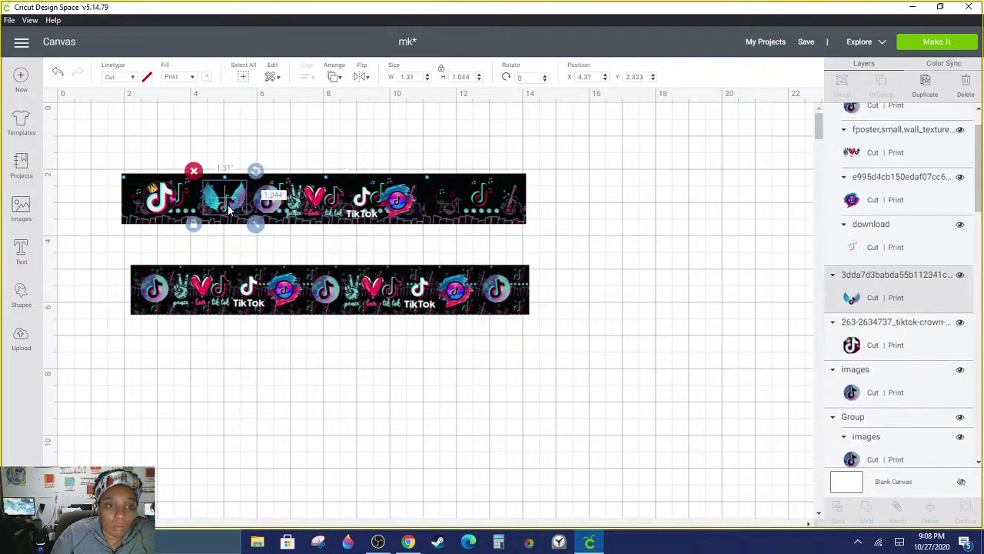
pyautogui.moveTo(241, 216); pyautogui.dragTo(221, 208)
pyautogui.click(182, 208)
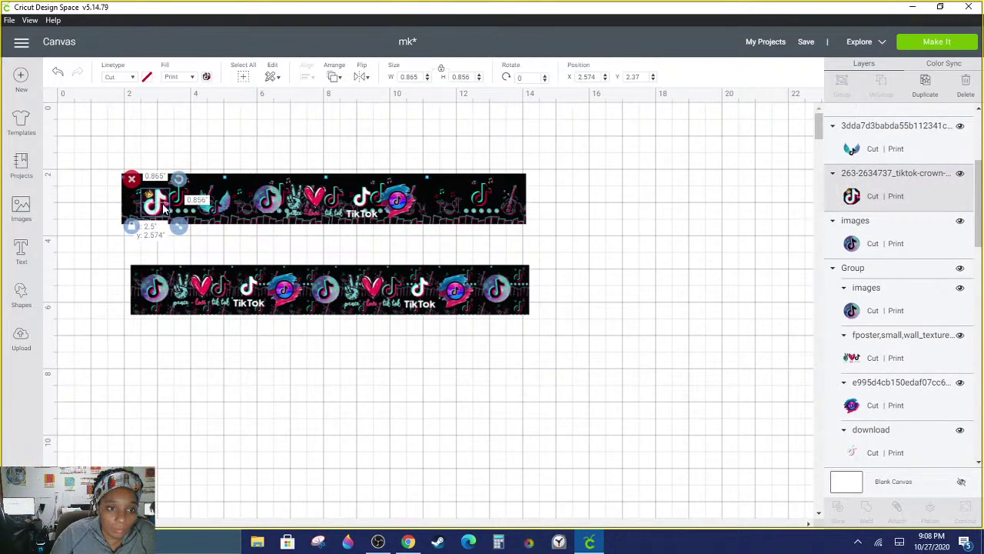
pyautogui.click(209, 211)
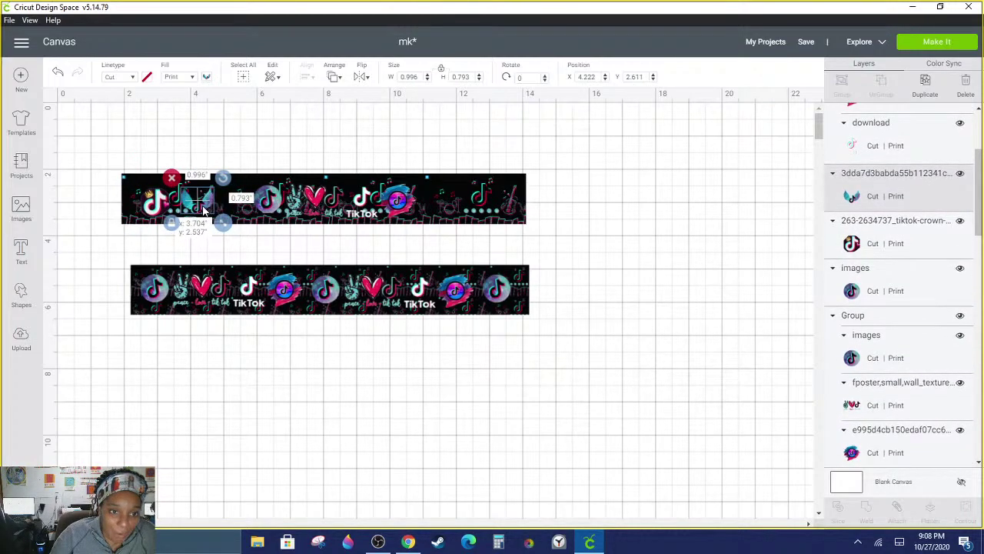
# Step: Move the logo group on the upper strip closer to the winged logo, to about X 5.034, Y 2.477
pyautogui.click(273, 212)
pyautogui.moveTo(273, 211); pyautogui.dragTo(265, 212)
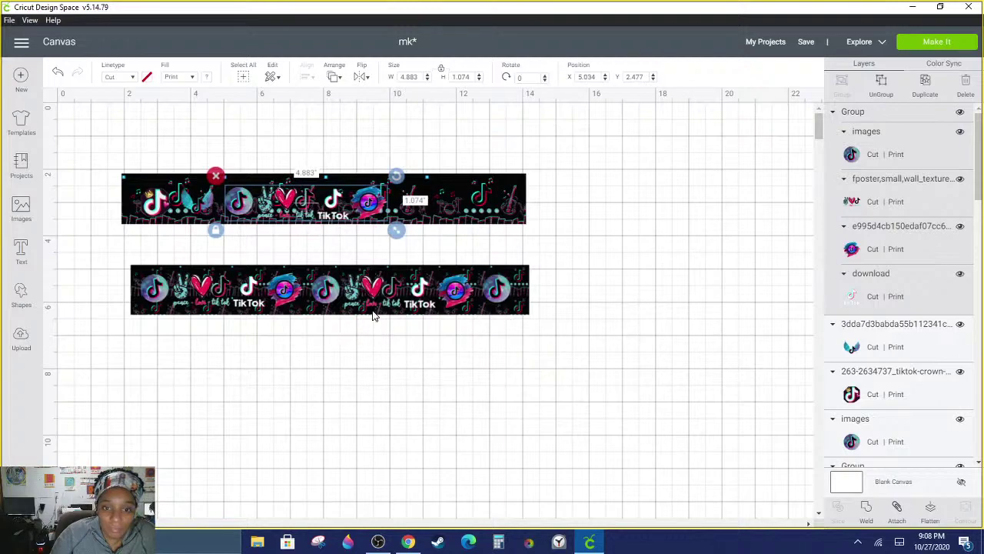
pyautogui.click(368, 353)
# Step: Duplicate the crown logo and place the copy on the upper strip, directly right of the logo group
pyautogui.click(154, 201)
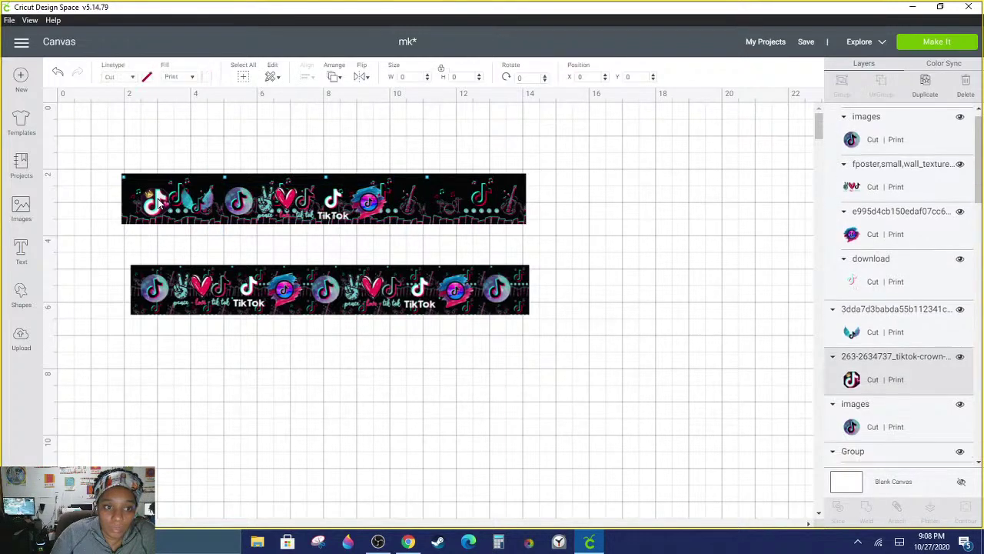
pyautogui.click(921, 93)
pyautogui.moveTo(172, 221); pyautogui.dragTo(407, 204)
# Step: Duplicate the winged logo and place the copy right of the second crown logo, at about X 11.481, Y 2.593
pyautogui.click(198, 203)
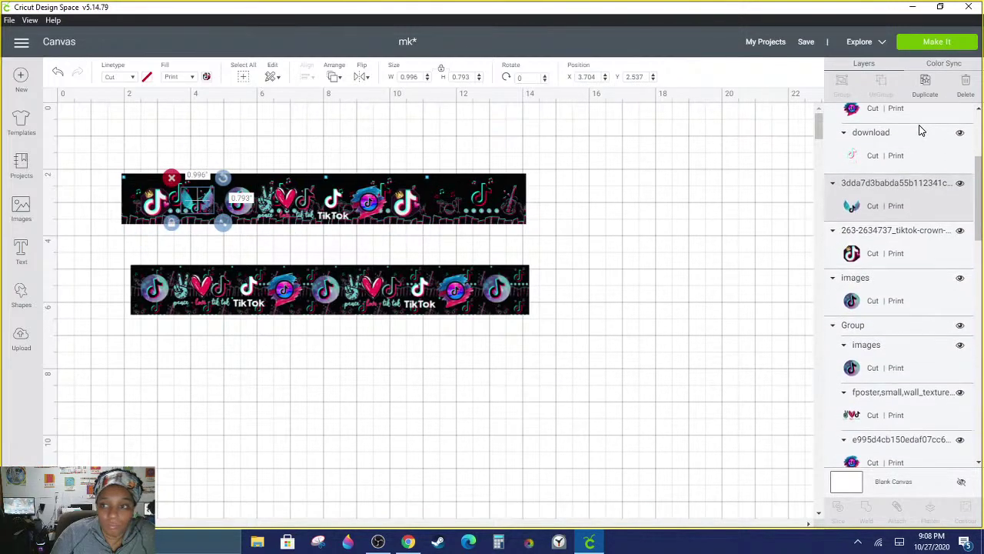
pyautogui.click(922, 93)
pyautogui.moveTo(213, 213); pyautogui.dragTo(440, 213)
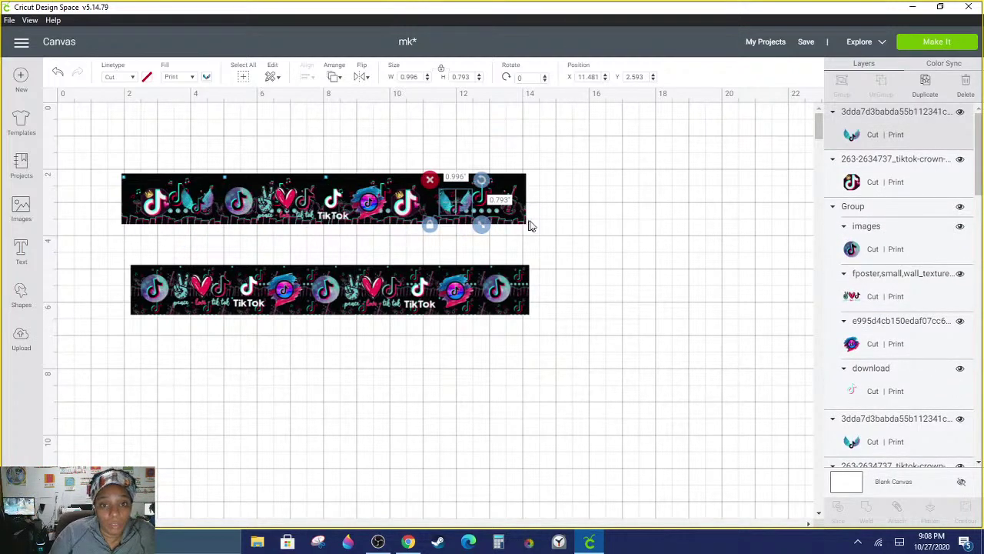
pyautogui.click(632, 237)
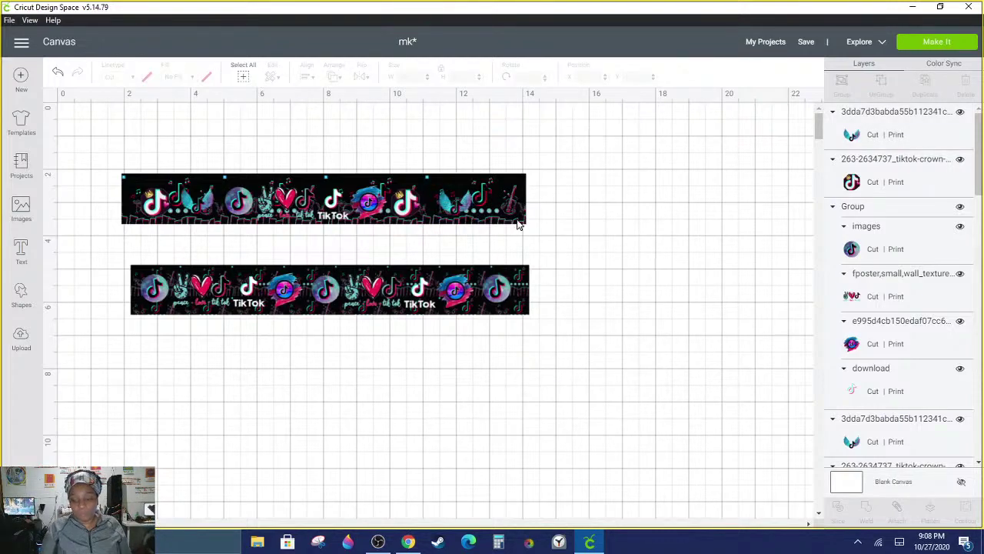
pyautogui.click(334, 309)
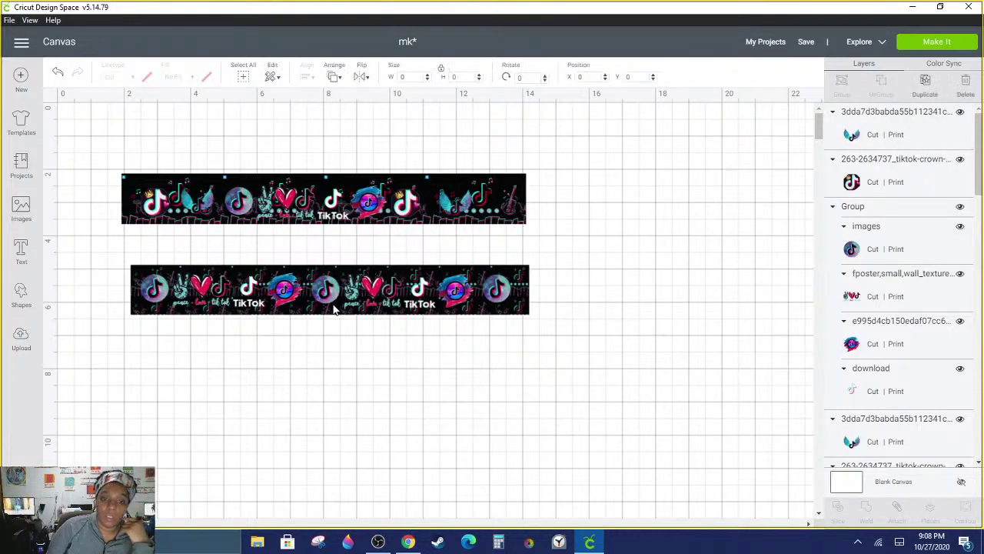
pyautogui.moveTo(335, 298); pyautogui.dragTo(344, 376)
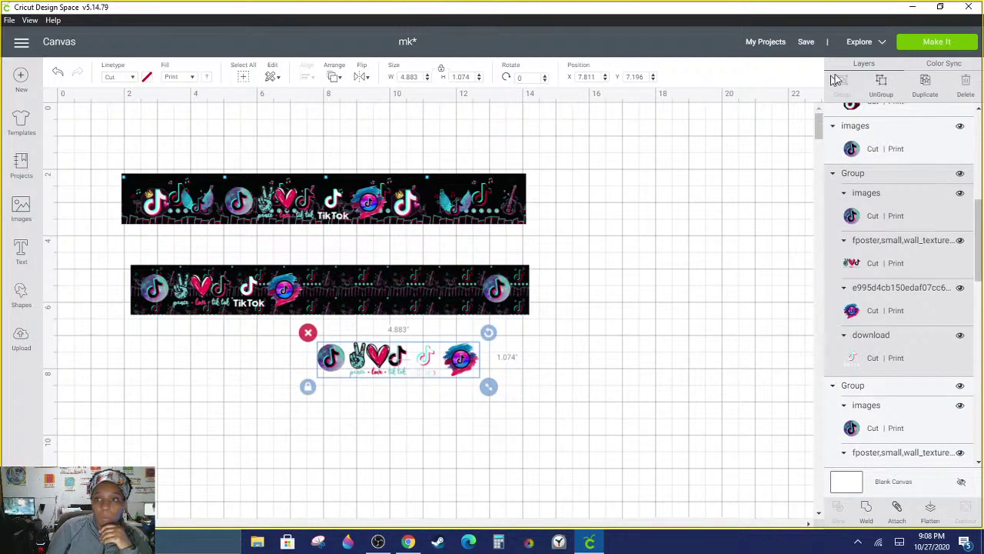
pyautogui.click(56, 75)
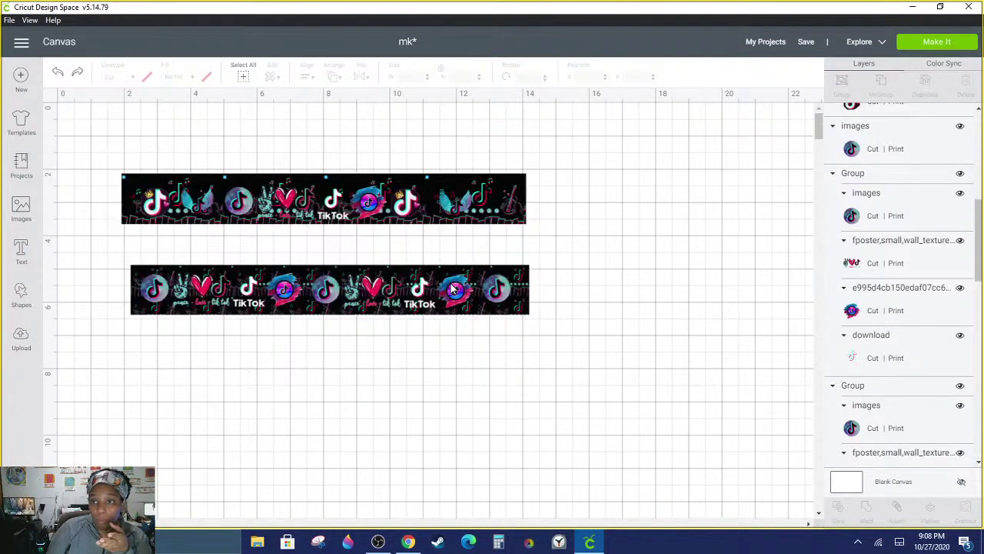
# Step: Group the lower strip with all its graphics and move the group to about X 4.562, Y 7.894
pyautogui.moveTo(126, 250); pyautogui.dragTo(619, 346)
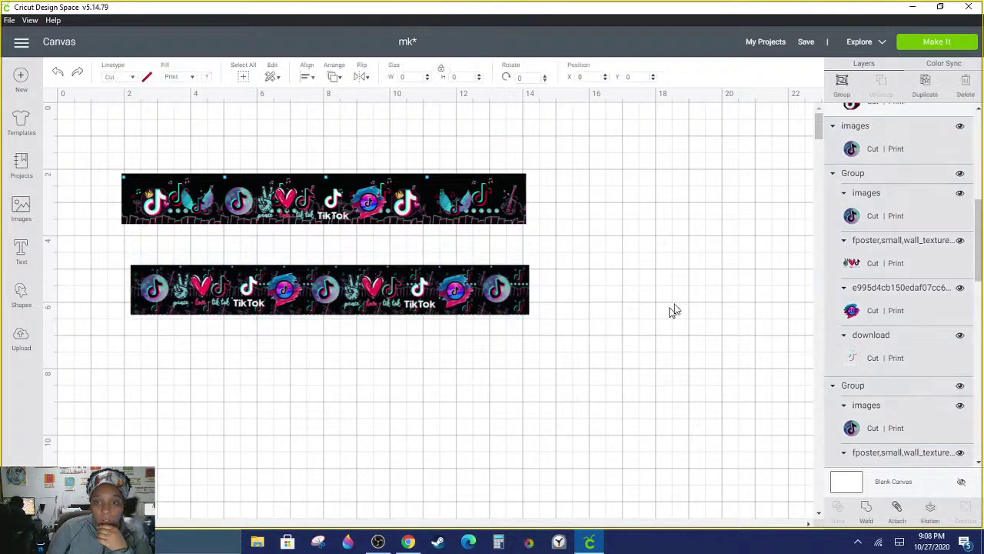
pyautogui.click(844, 98)
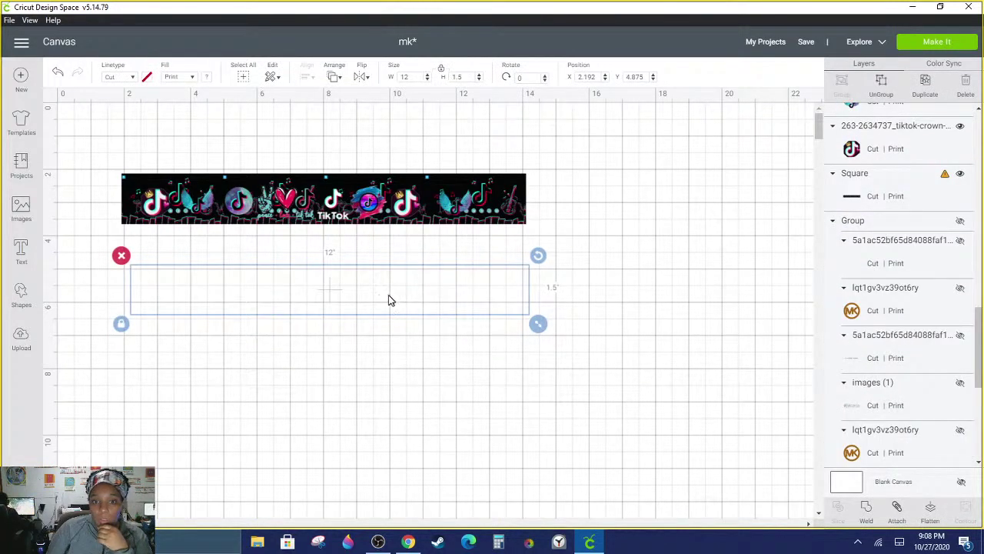
pyautogui.moveTo(391, 299); pyautogui.dragTo(469, 401)
# Step: Group the upper strip with all its graphics and move the group to about X 4.676, Y 3.292
pyautogui.moveTo(103, 156); pyautogui.dragTo(653, 287)
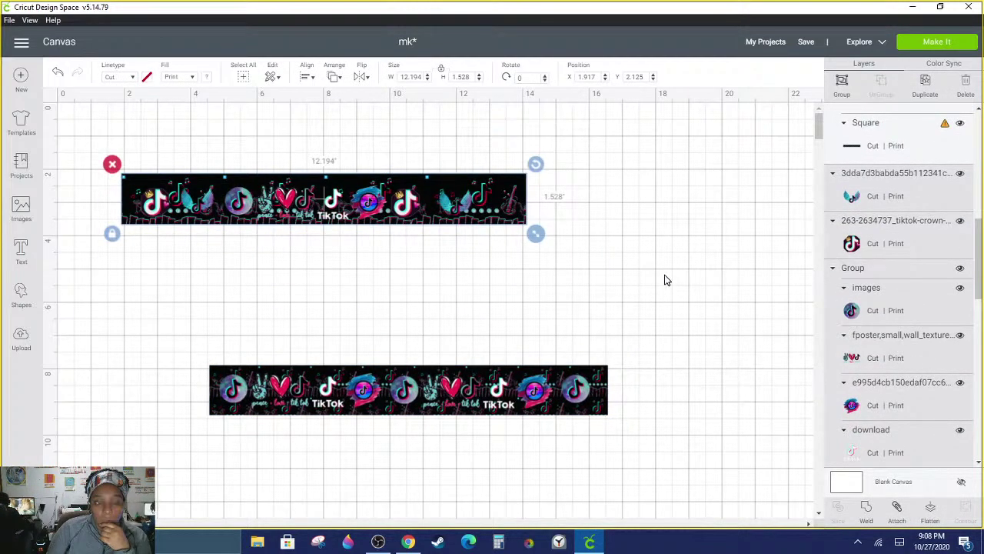
pyautogui.click(843, 97)
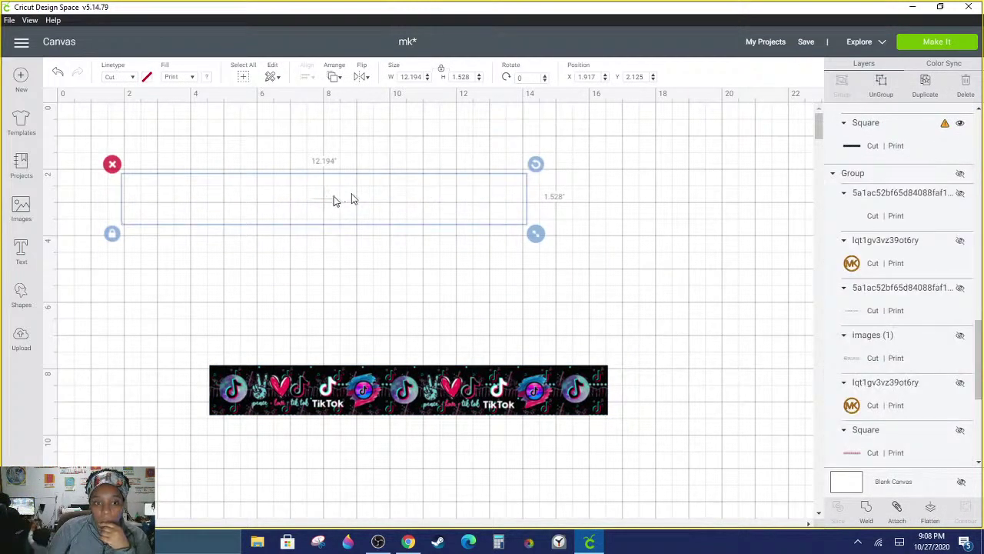
pyautogui.moveTo(318, 214); pyautogui.dragTo(409, 252)
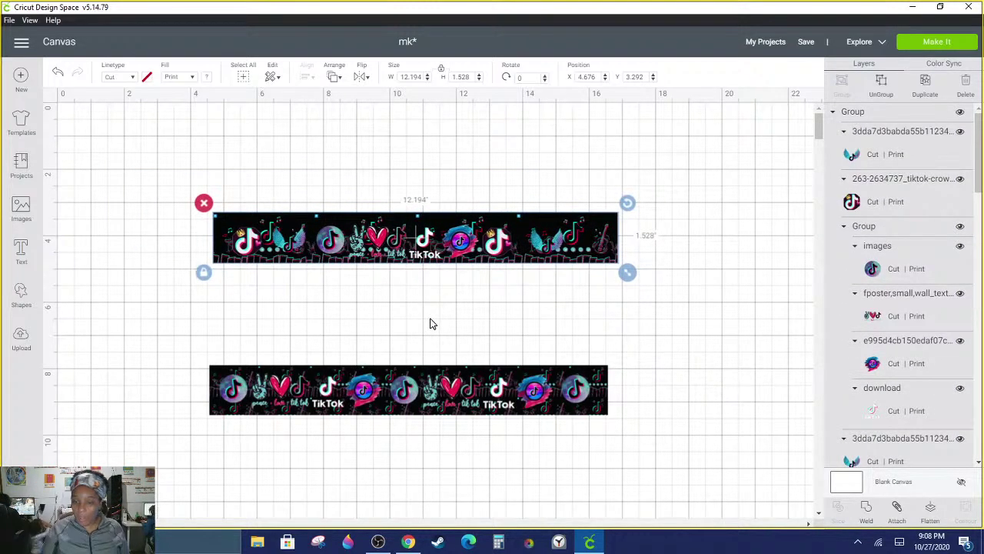
# Step: Move the lower strip group up the canvas and the upper strip group to about X 7.083, Y 1.329
pyautogui.click(392, 392)
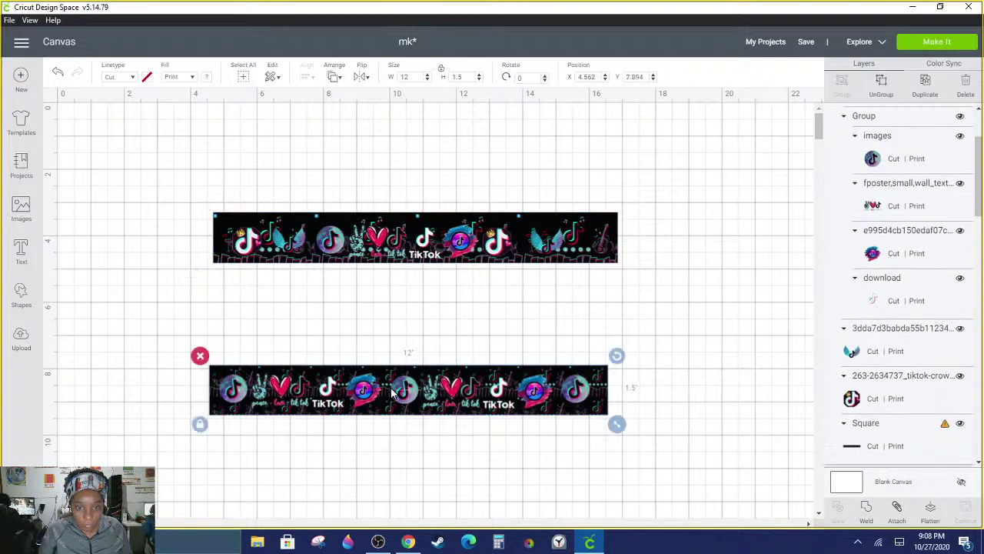
pyautogui.click(384, 257)
pyautogui.moveTo(407, 392); pyautogui.dragTo(384, 322)
pyautogui.moveTo(412, 254); pyautogui.dragTo(491, 189)
pyautogui.moveTo(452, 291); pyautogui.dragTo(448, 254)
pyautogui.click(446, 177)
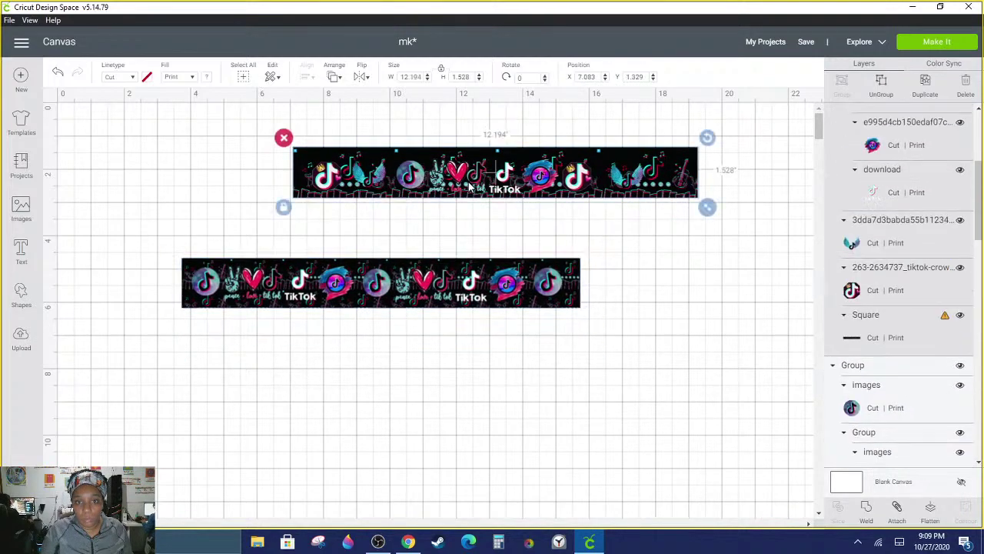
# Step: Hide the upper strip group and turn off the canvas gridlines
pyautogui.click(960, 112)
pyautogui.moveTo(513, 298); pyautogui.dragTo(516, 270)
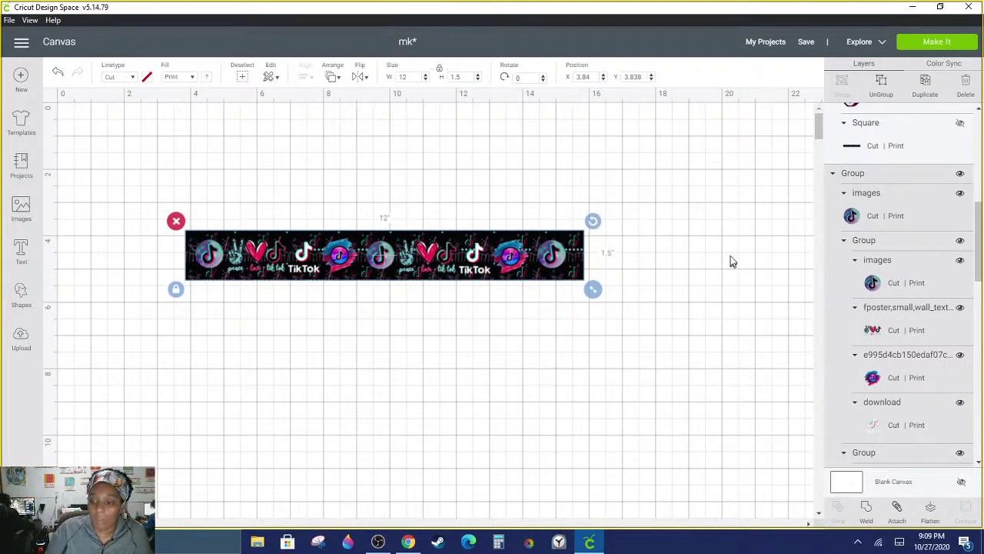
pyautogui.click(52, 99)
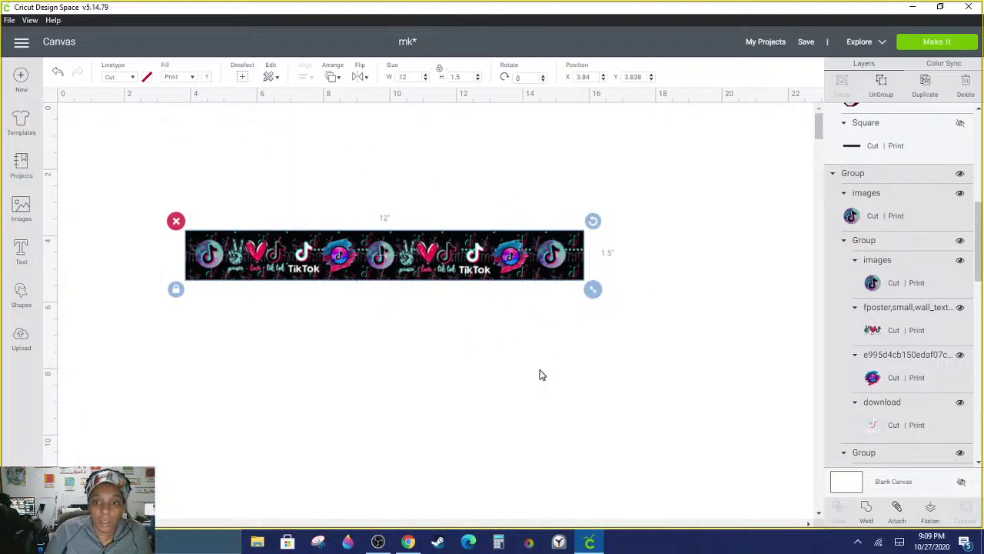
pyautogui.click(539, 375)
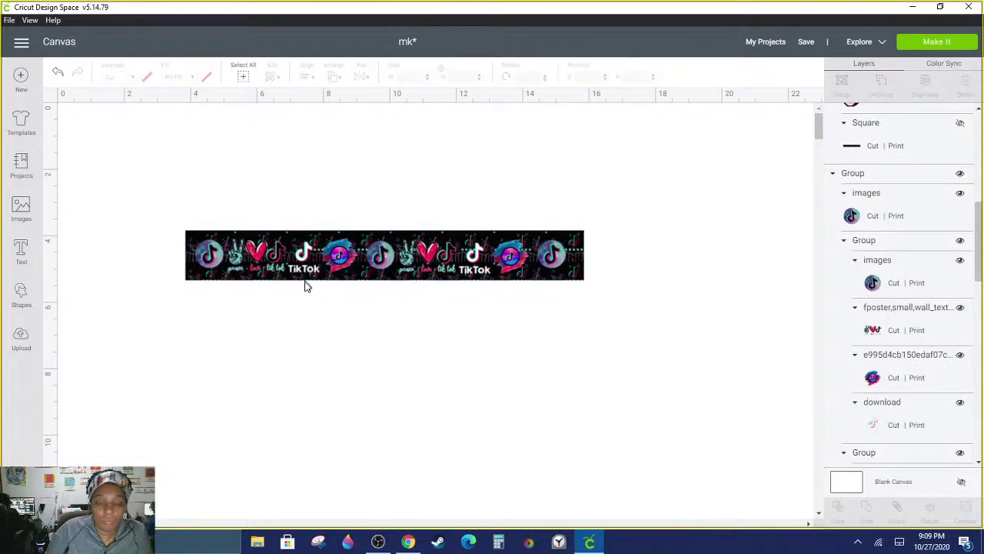
# Step: Centre the remaining strip in the enlarged canvas view, with its full width visible and nothing selected
pyautogui.hotkey('ctrl', '+')
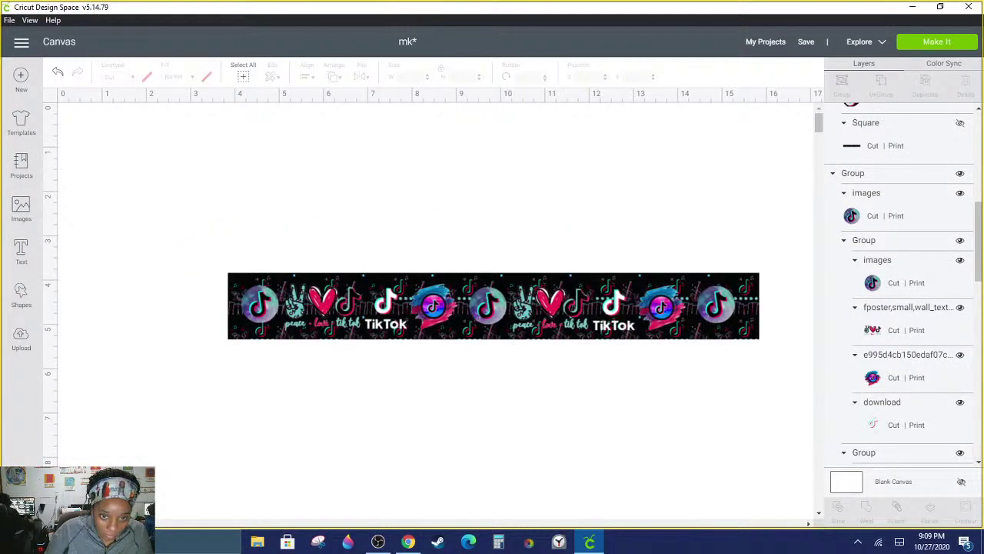
pyautogui.moveTo(500, 319); pyautogui.dragTo(402, 260)
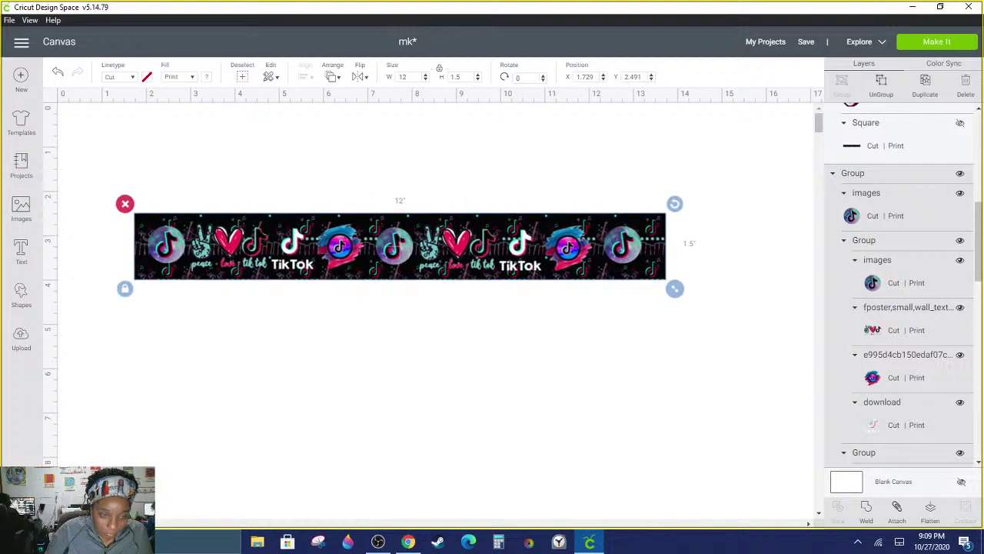
pyautogui.hotkey('ctrl', '+')
pyautogui.moveTo(468, 324); pyautogui.dragTo(420, 316)
pyautogui.click(429, 410)
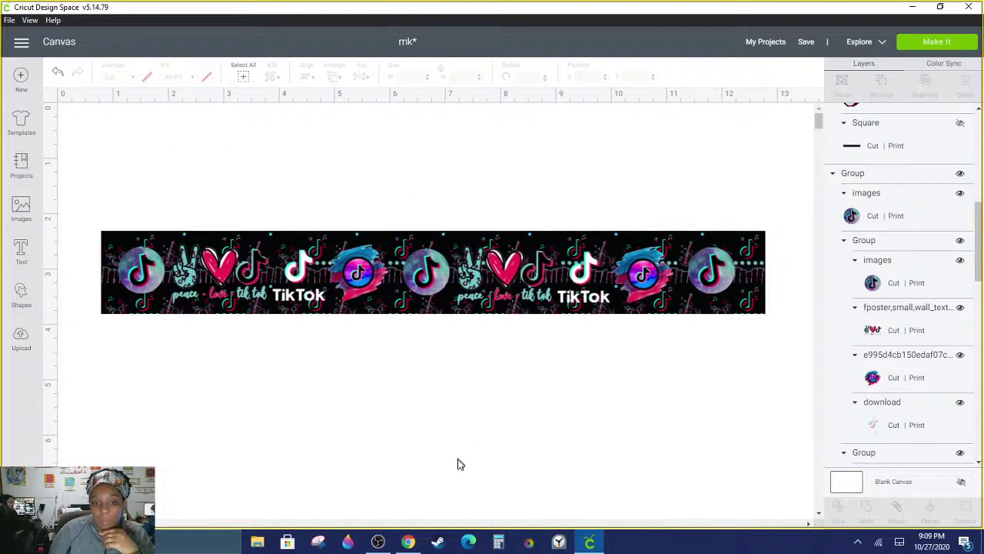
# Step: Switch to Snipping Tool and capture a rectangular snip cropped closely around the whole strip
pyautogui.click(317, 543)
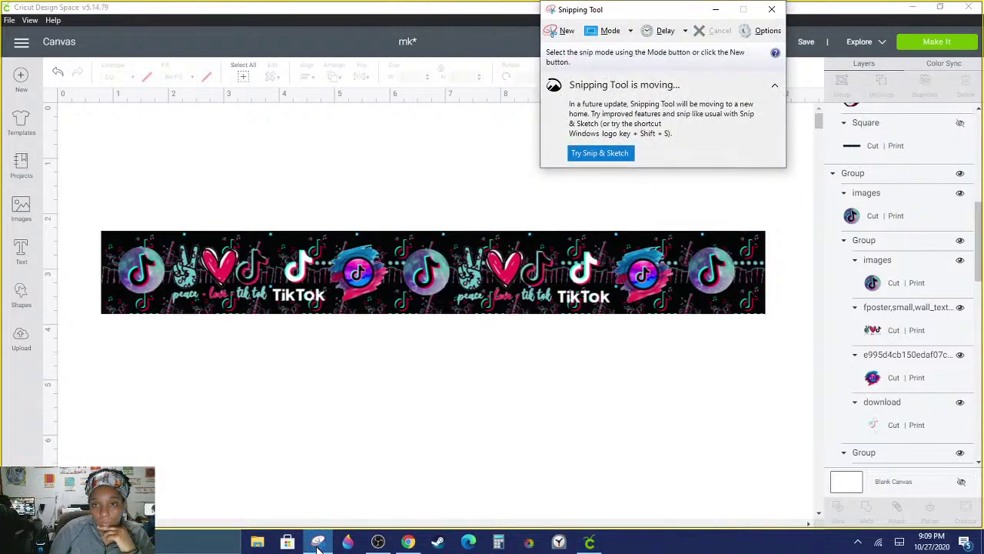
pyautogui.click(568, 32)
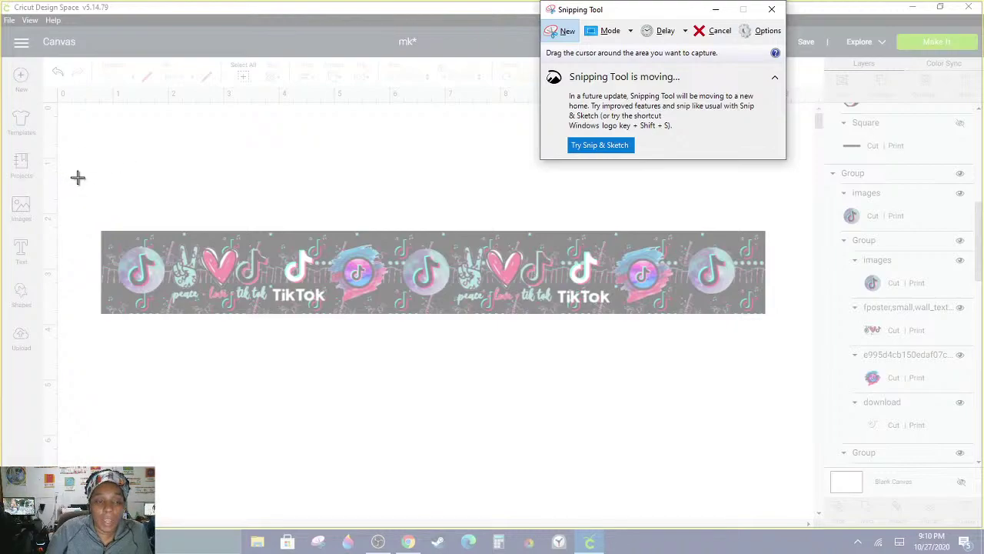
pyautogui.moveTo(87, 197); pyautogui.dragTo(769, 365)
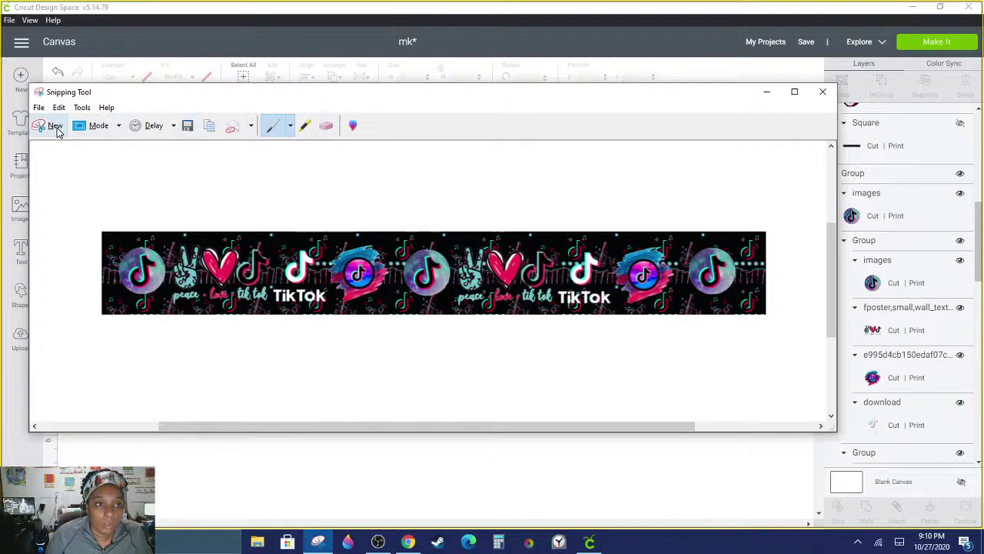
pyautogui.click(38, 107)
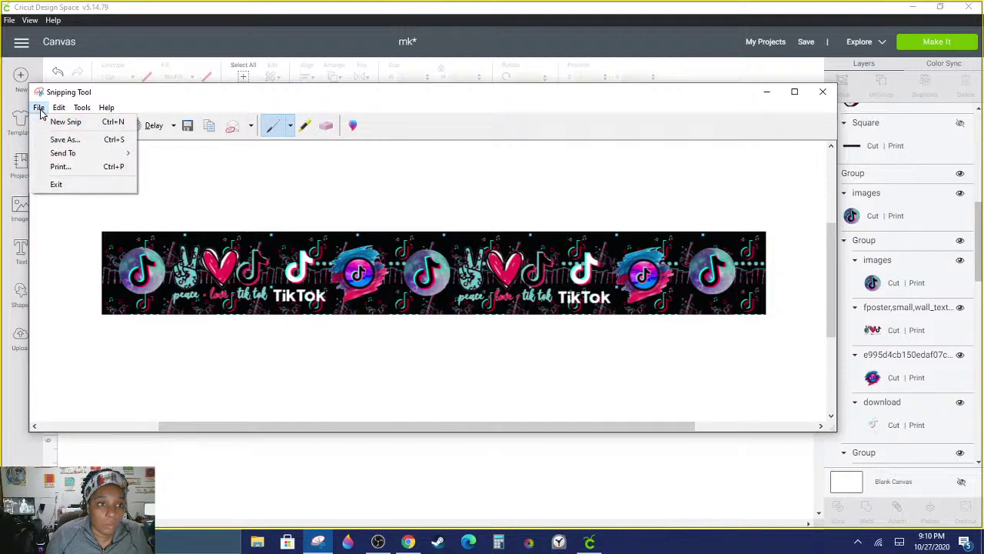
pyautogui.click(38, 107)
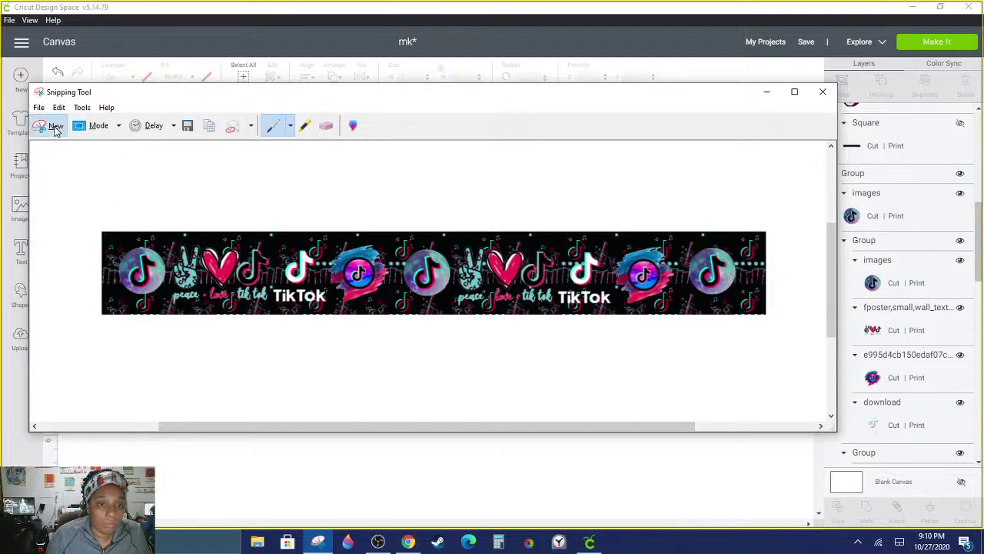
pyautogui.click(55, 127)
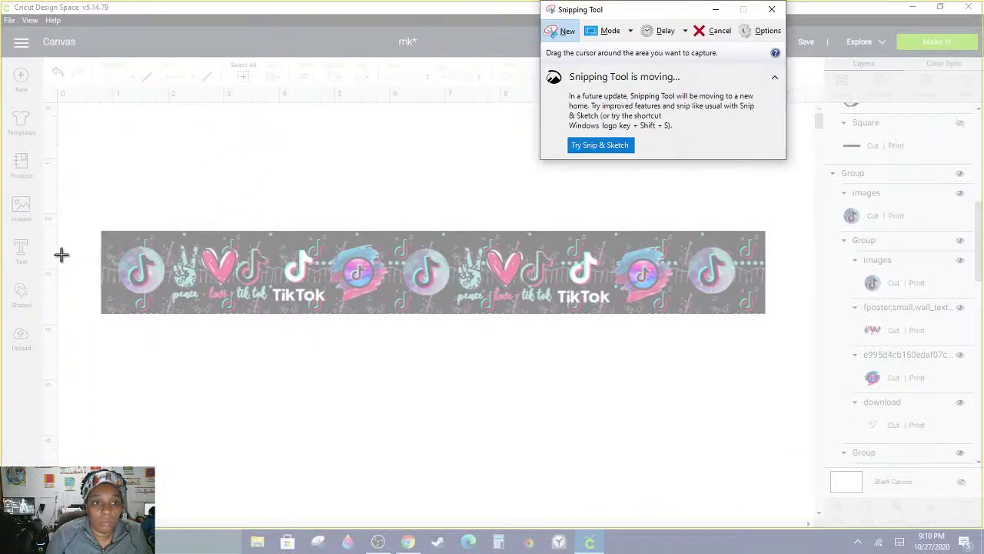
pyautogui.moveTo(99, 227); pyautogui.dragTo(767, 321)
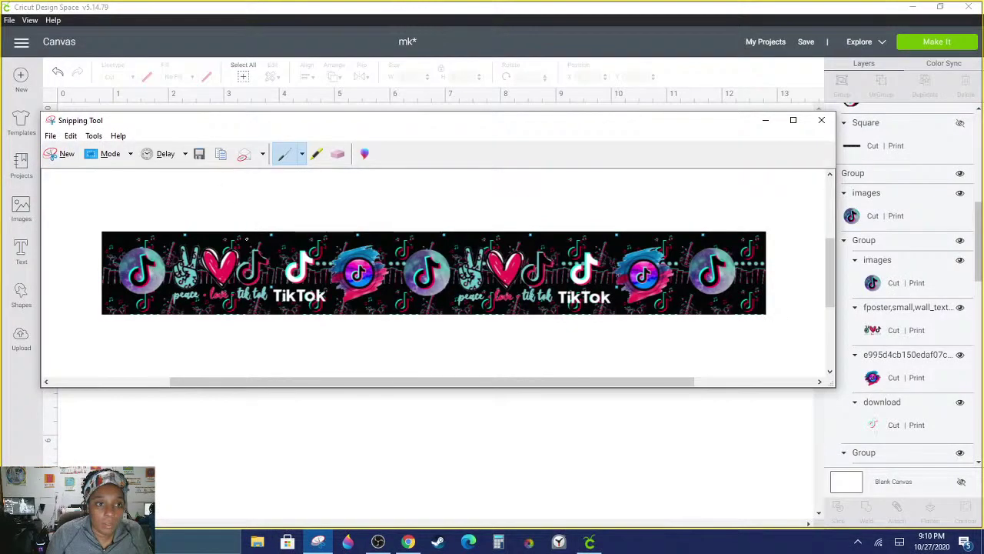
# Step: Save the snip as a JPEG file named Capture in the Dropbox tic tok folder and close Snipping Tool
pyautogui.click(51, 137)
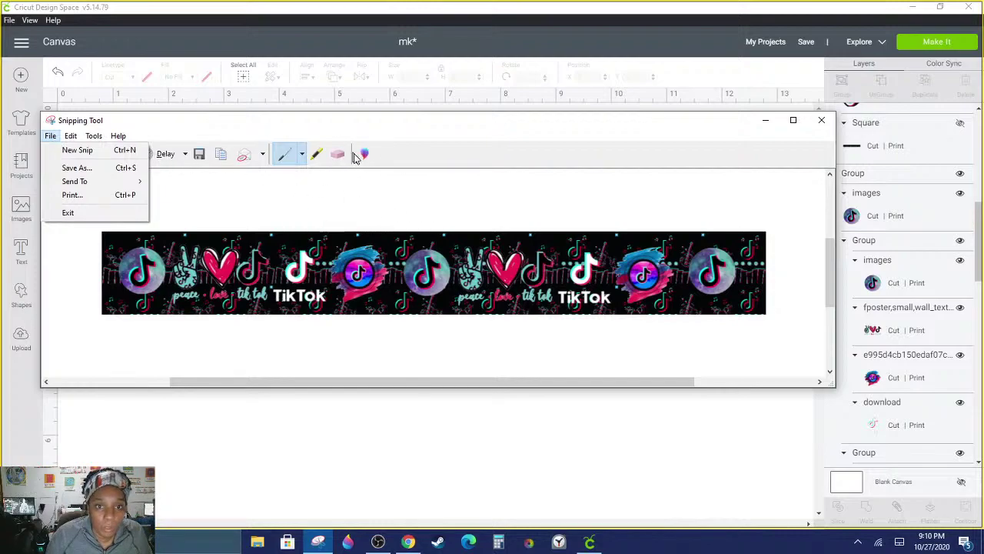
pyautogui.click(91, 167)
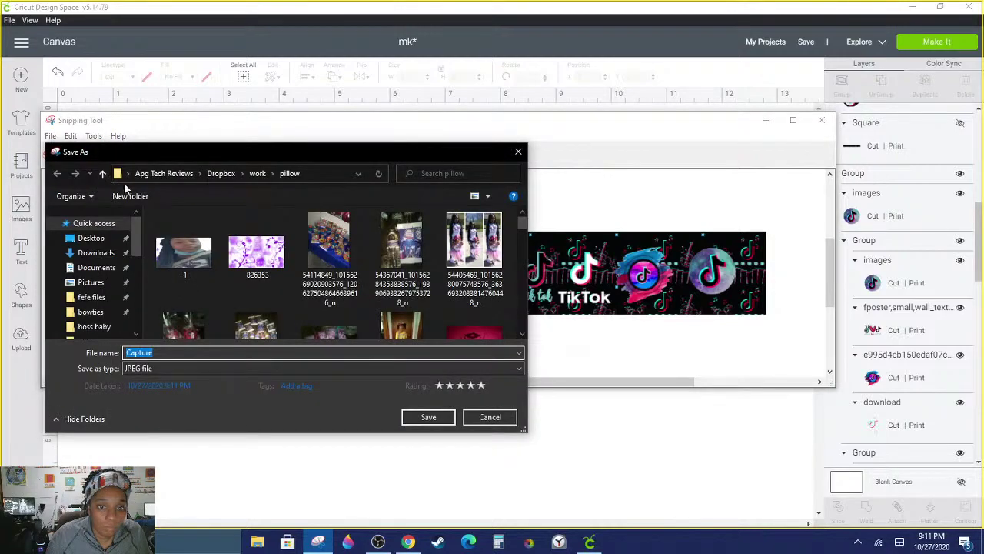
pyautogui.moveTo(137, 243); pyautogui.dragTo(137, 270)
pyautogui.click(98, 291)
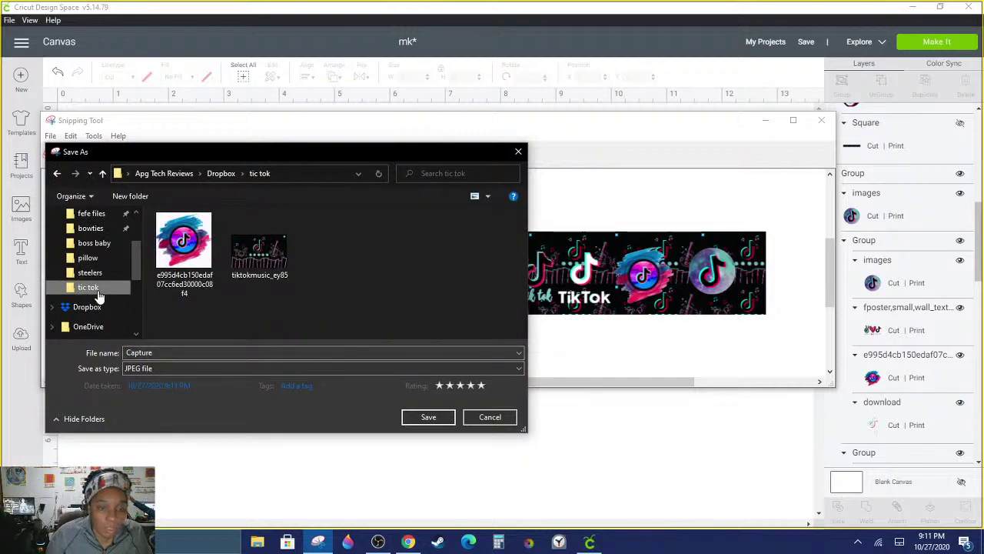
pyautogui.click(428, 417)
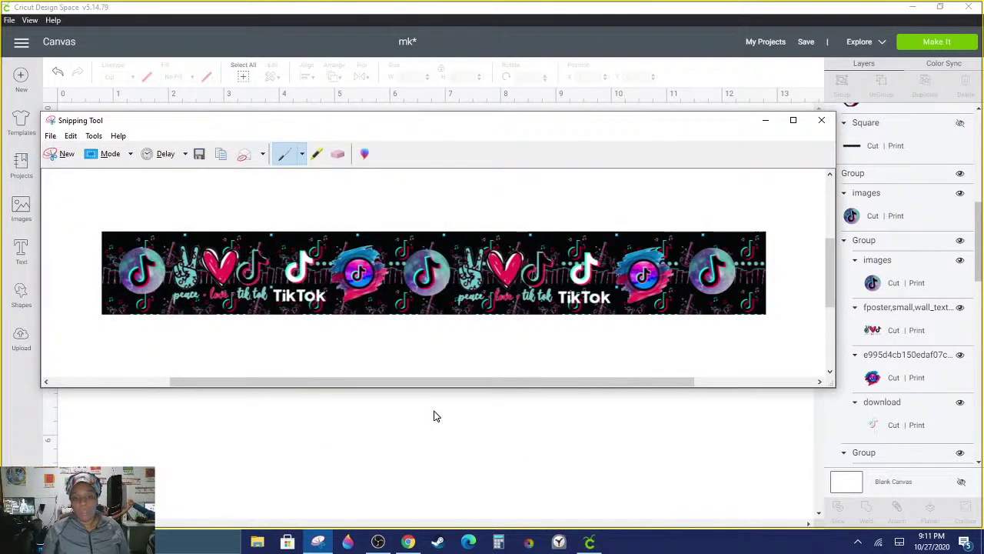
pyautogui.click(825, 122)
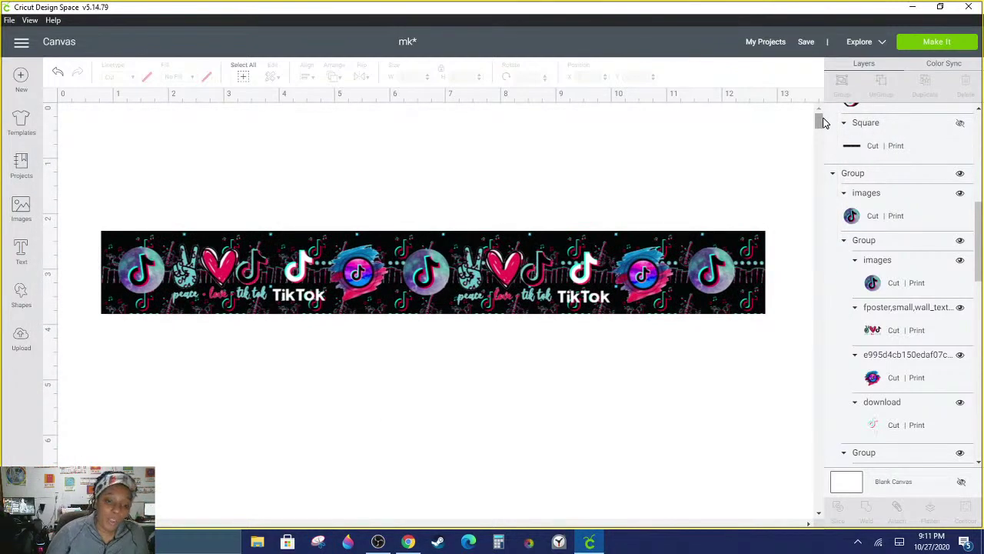
# Step: Switch to Chrome and examine the existing sheet of mirrored strips in Google Drawings and the My Drive page
pyautogui.click(408, 542)
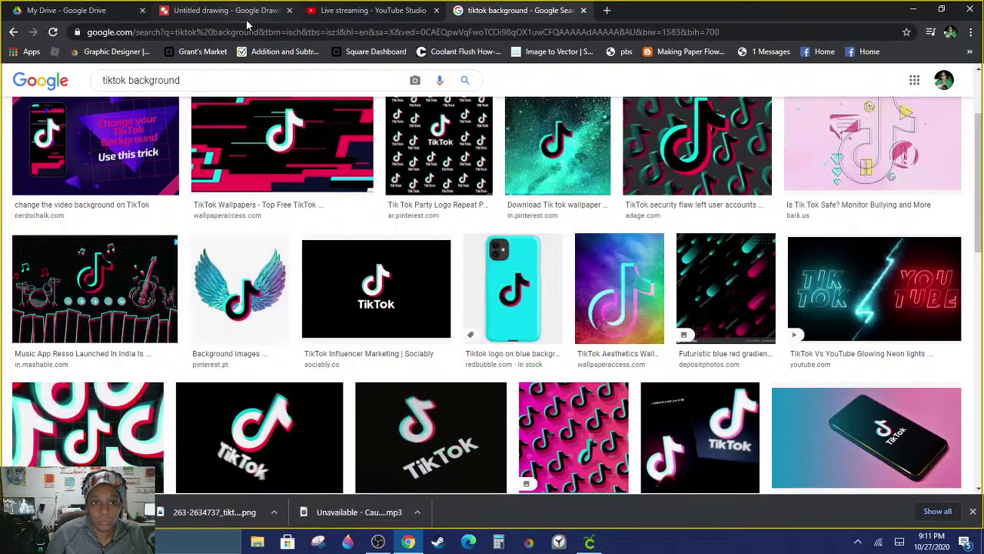
pyautogui.click(245, 14)
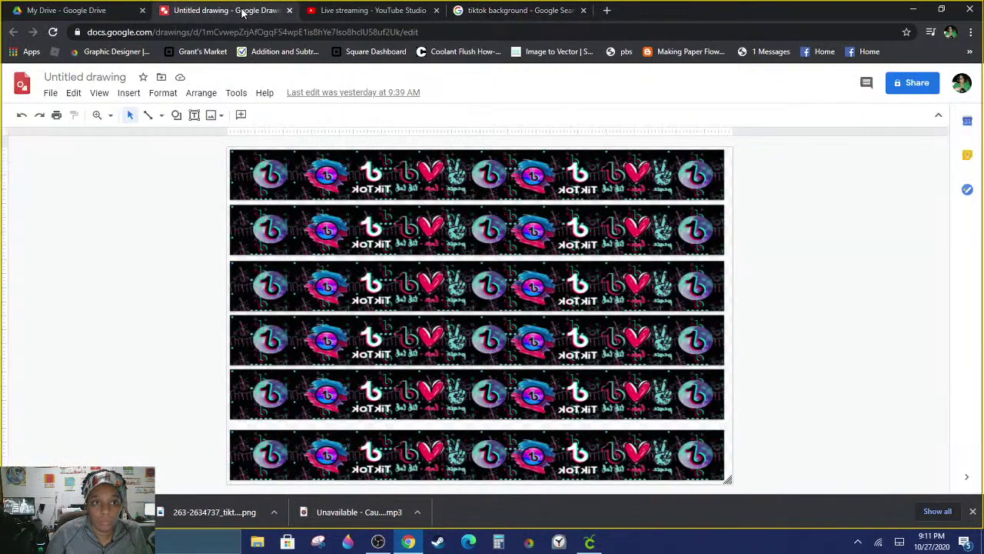
pyautogui.click(78, 11)
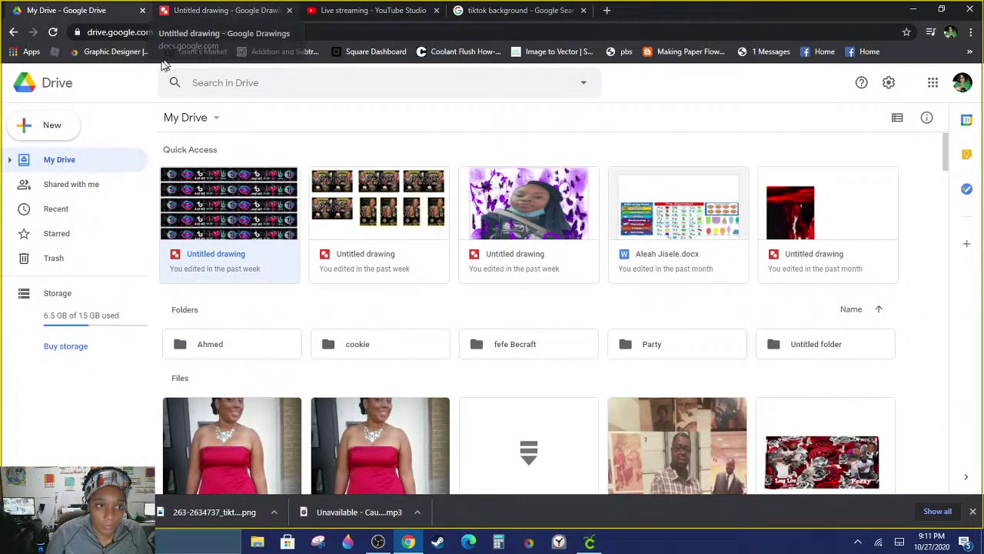
pyautogui.click(250, 10)
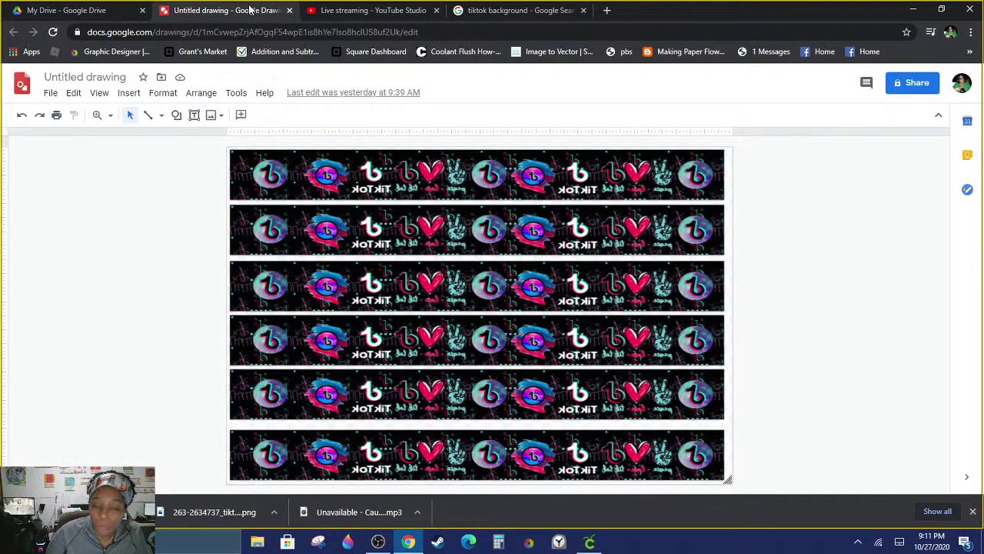
pyautogui.click(106, 13)
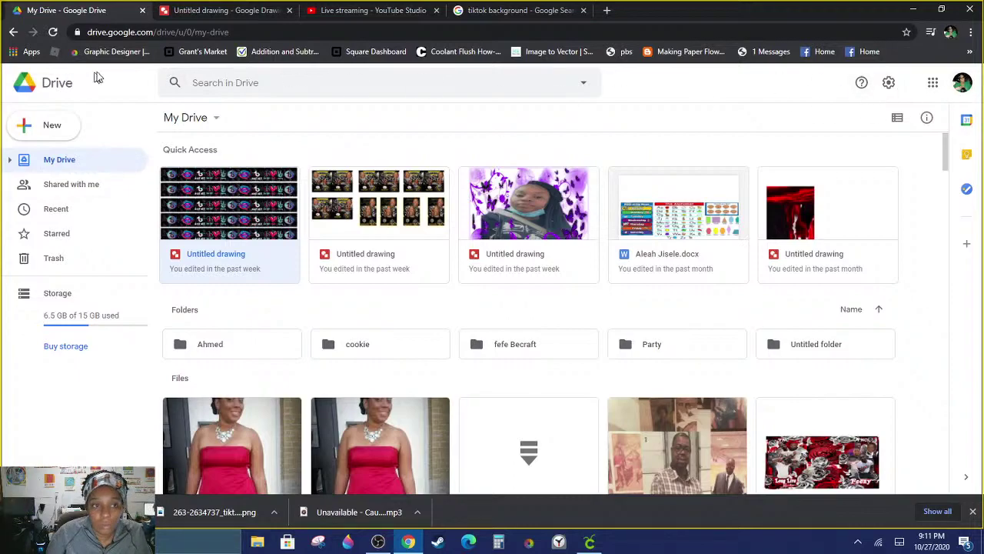
# Step: Run a web search for "google" in the browser tab that shows My Drive
pyautogui.click(266, 31)
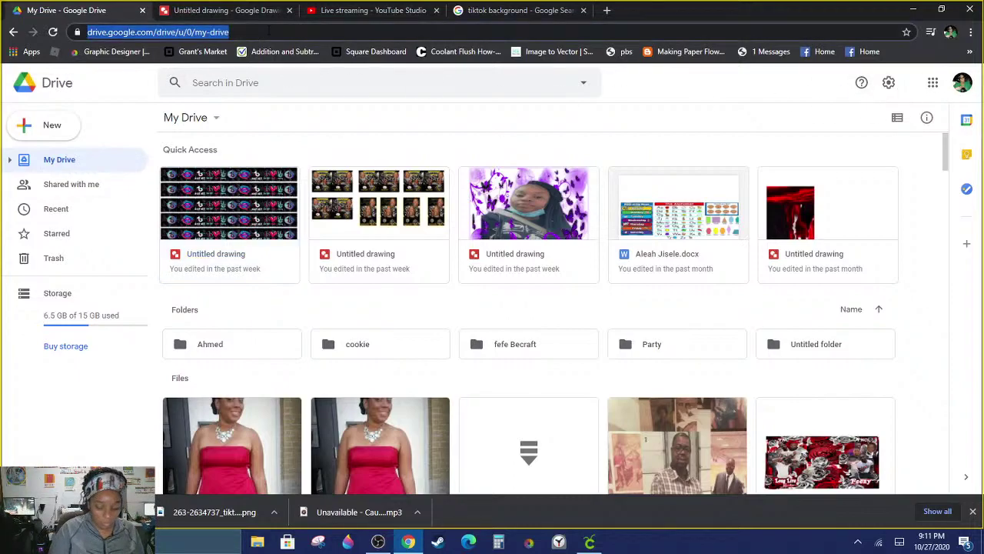
pyautogui.write('goo')
pyautogui.click(144, 134)
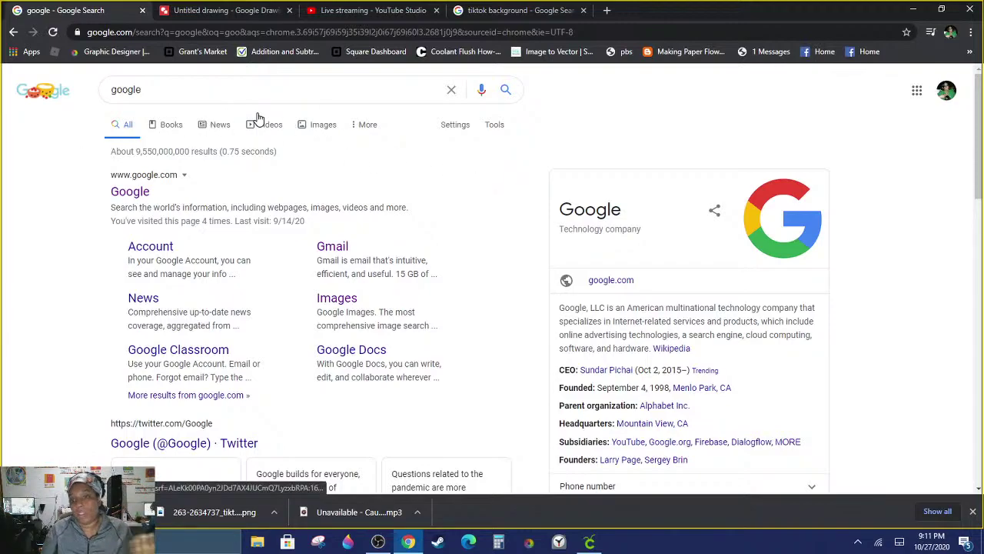
# Step: Go to Google Drive, create a new blank Google Drawings file and dismiss the browser's downloads bar
pyautogui.click(919, 93)
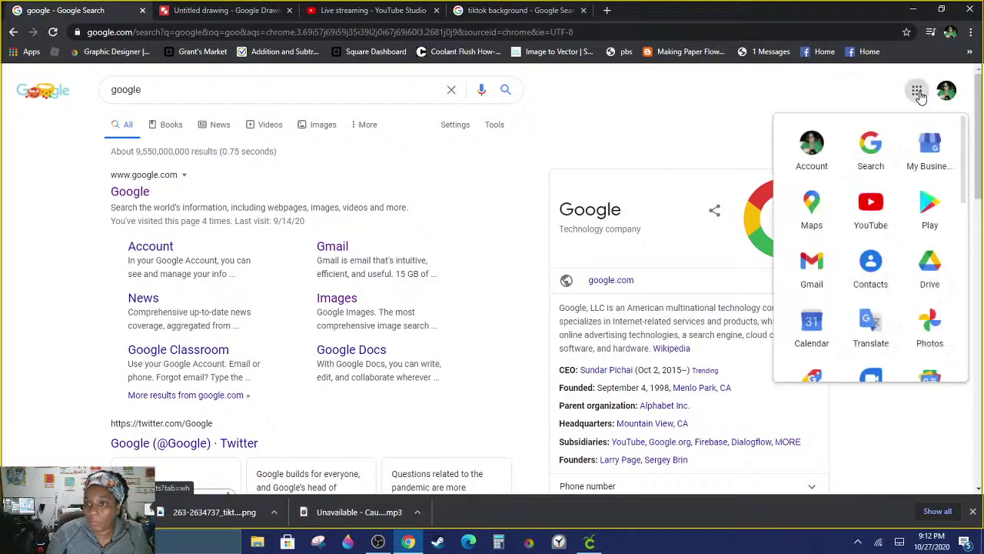
pyautogui.click(932, 270)
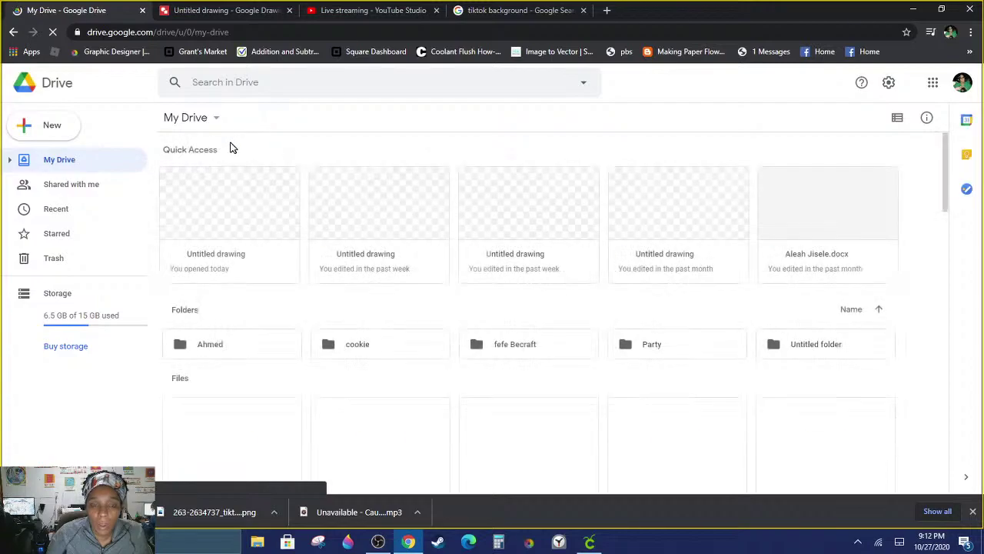
pyautogui.click(52, 126)
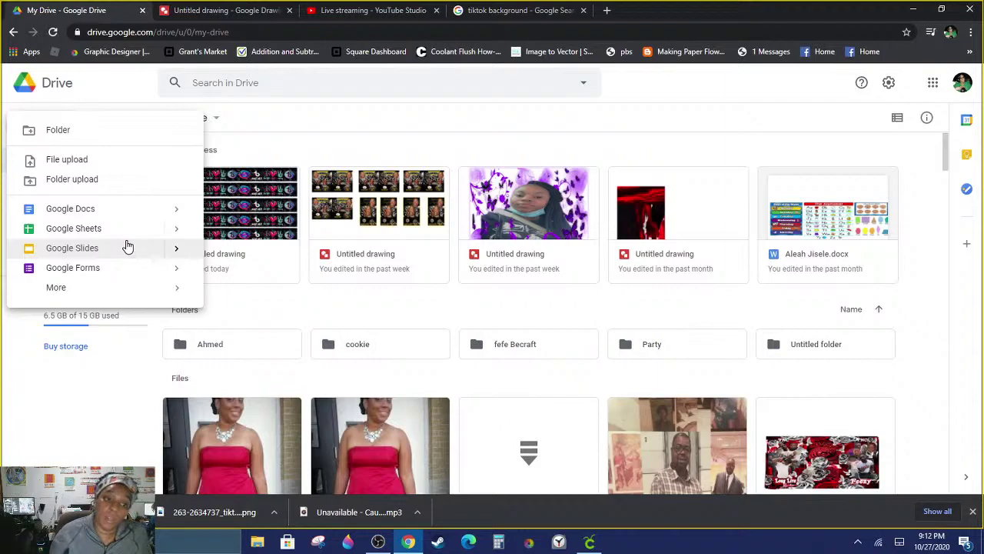
pyautogui.moveTo(58, 295)
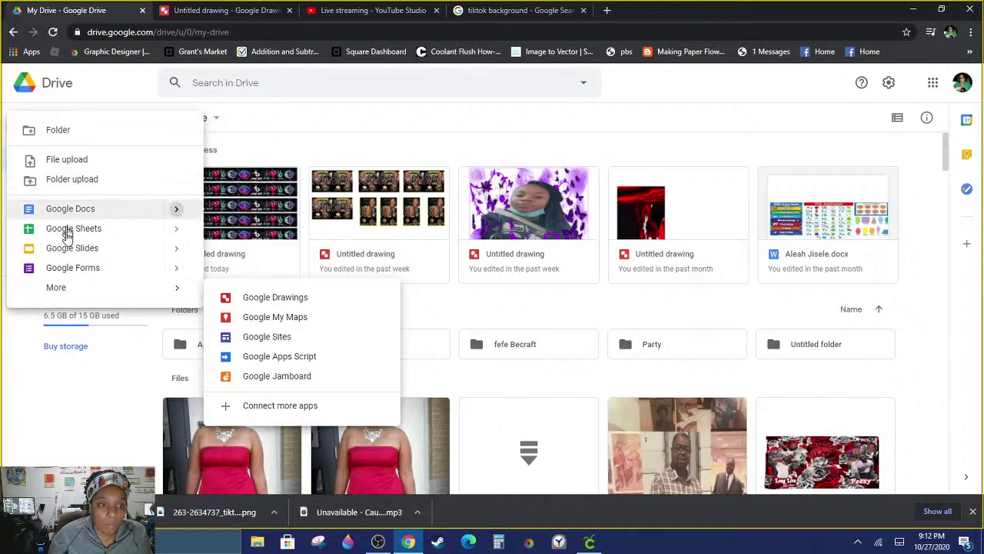
pyautogui.click(291, 299)
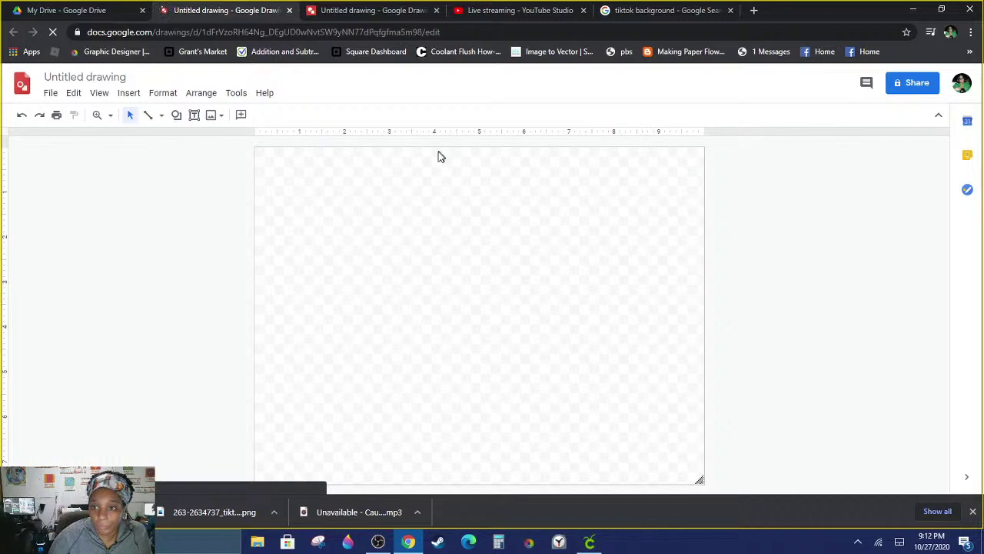
pyautogui.click(973, 511)
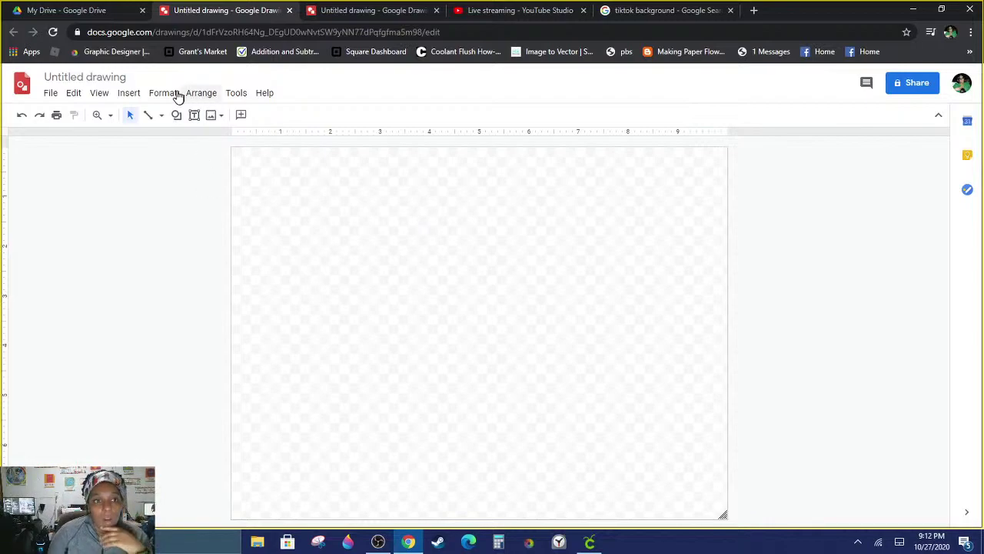
pyautogui.click(163, 93)
pyautogui.click(407, 225)
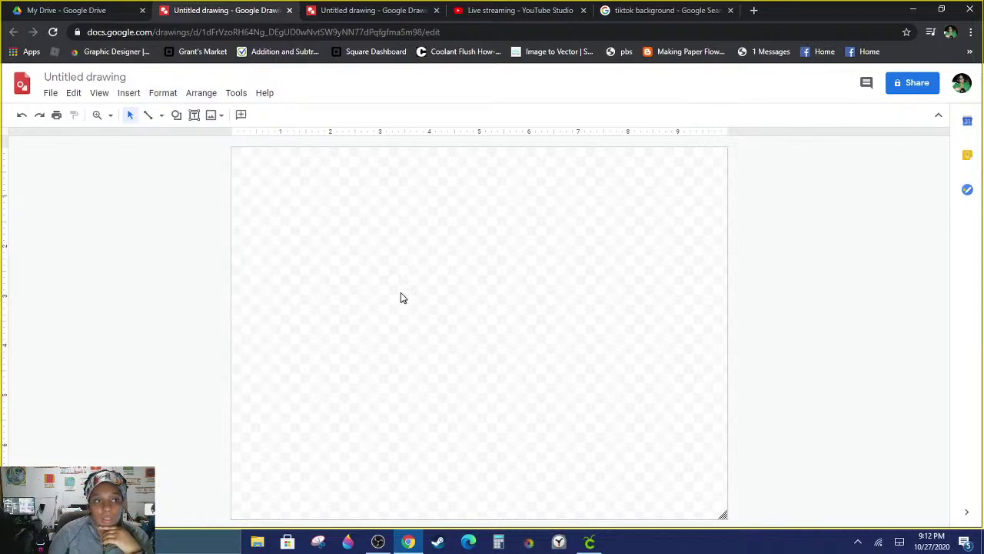
pyautogui.click(52, 93)
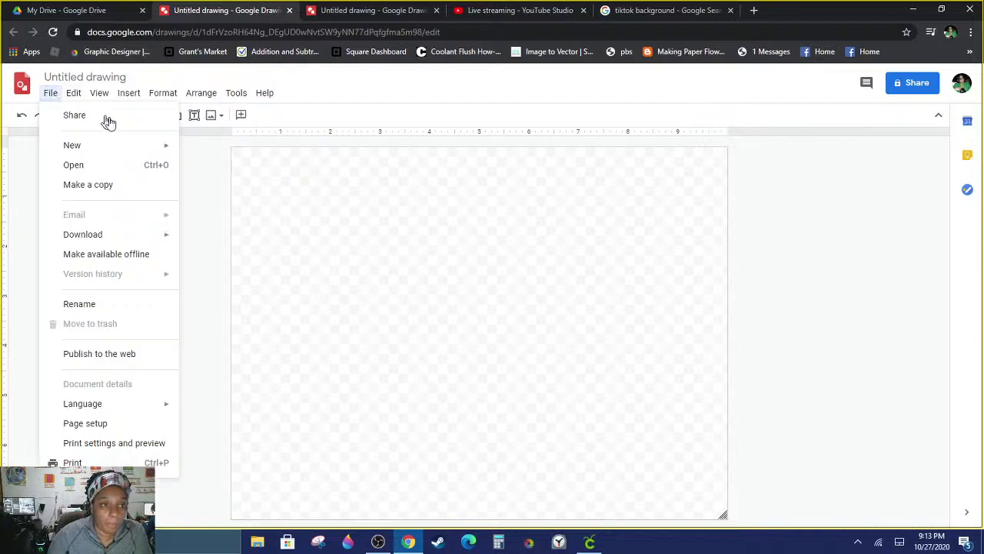
pyautogui.moveTo(69, 95)
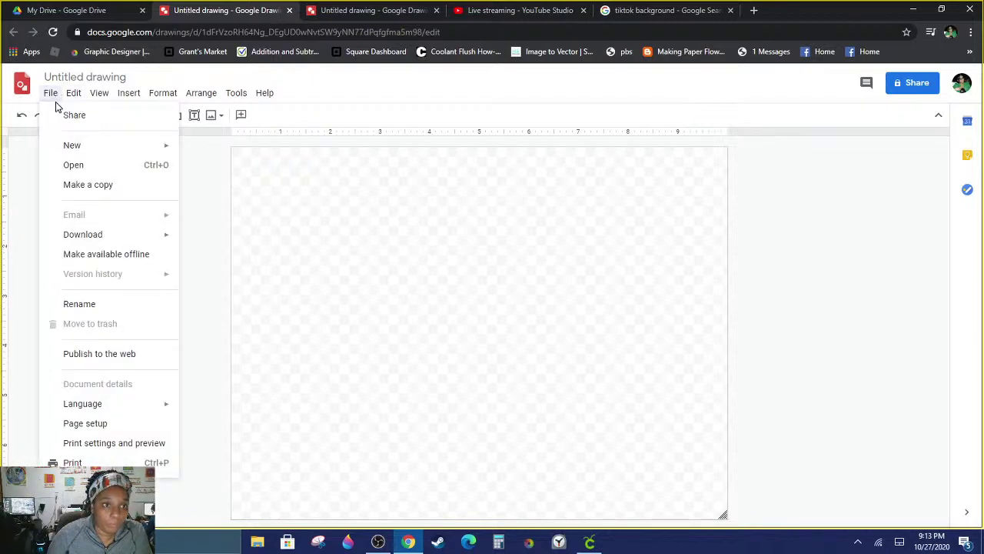
pyautogui.click(223, 209)
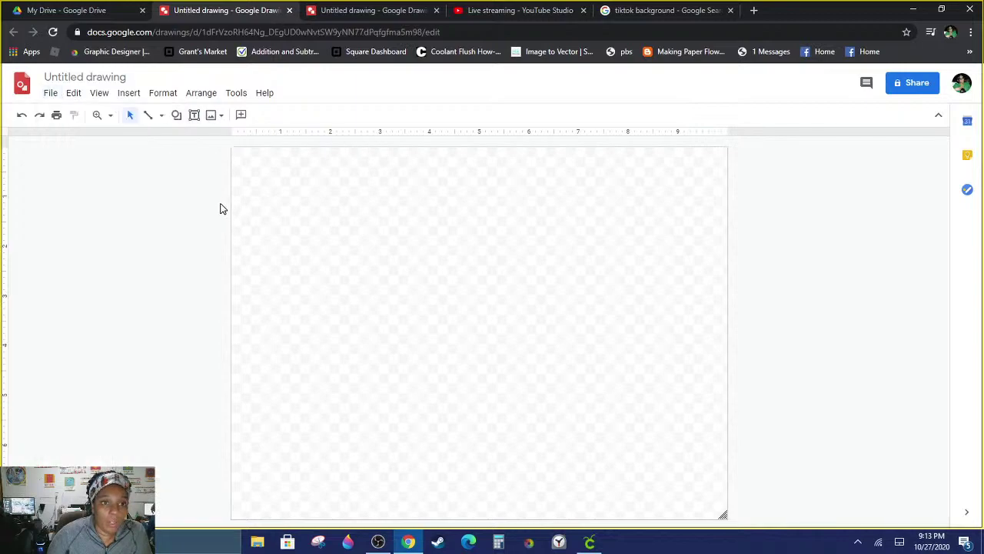
# Step: Search the web for "cats" images from within the drawing, look through the results and close the image search
pyautogui.click(128, 96)
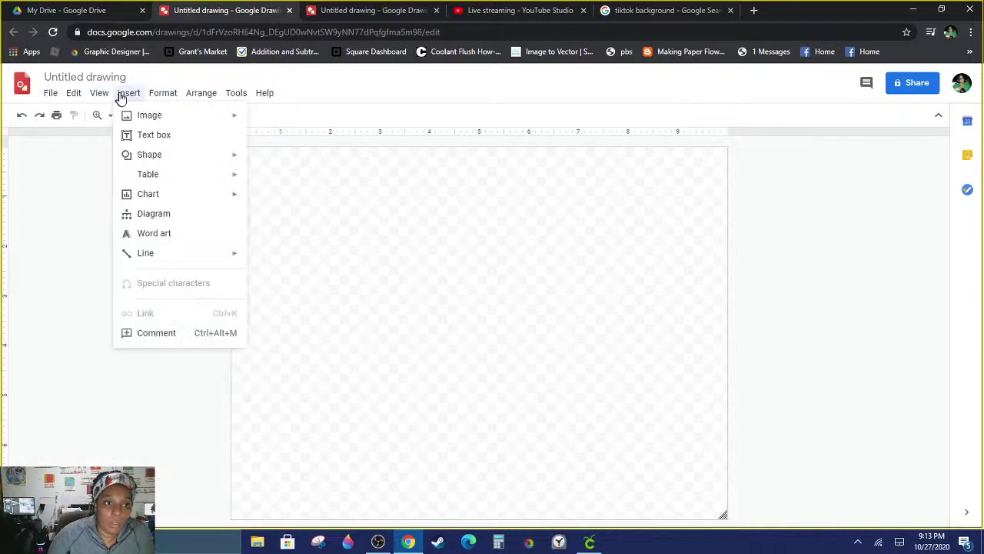
pyautogui.moveTo(131, 115)
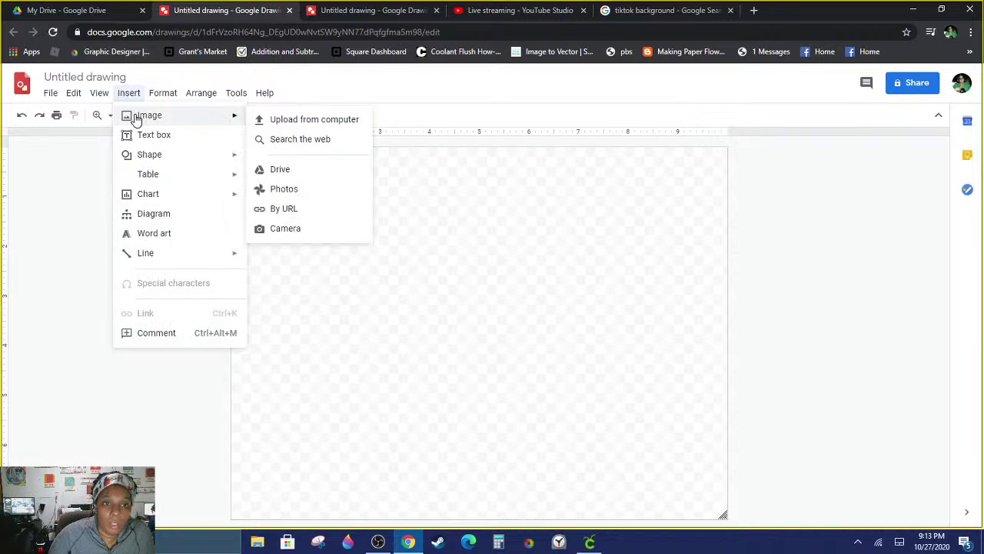
pyautogui.click(333, 146)
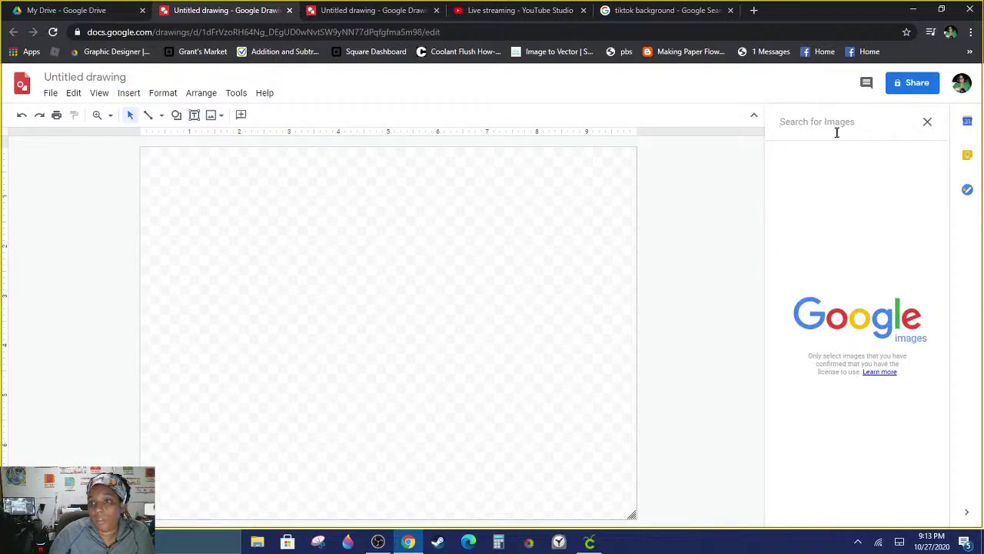
pyautogui.write('cats')
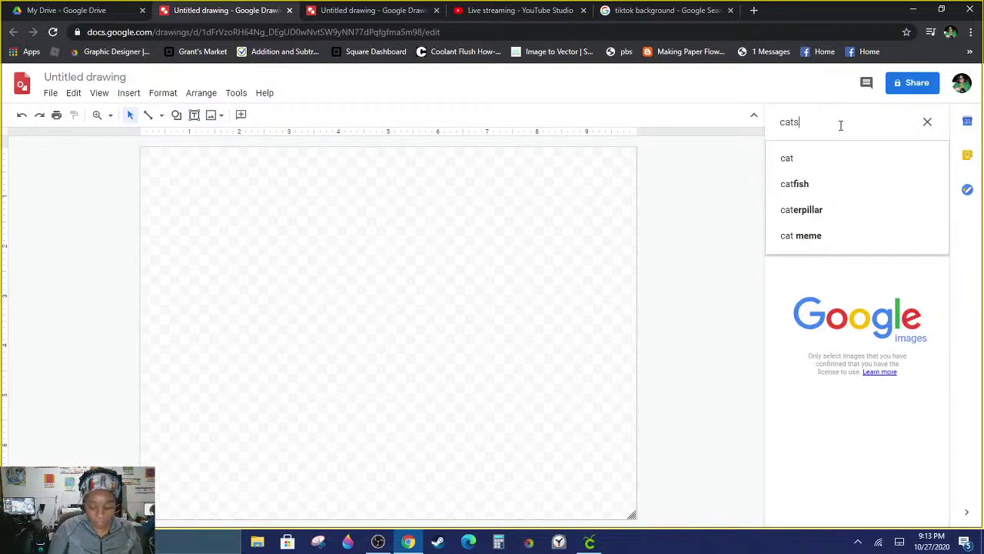
pyautogui.press('Return')
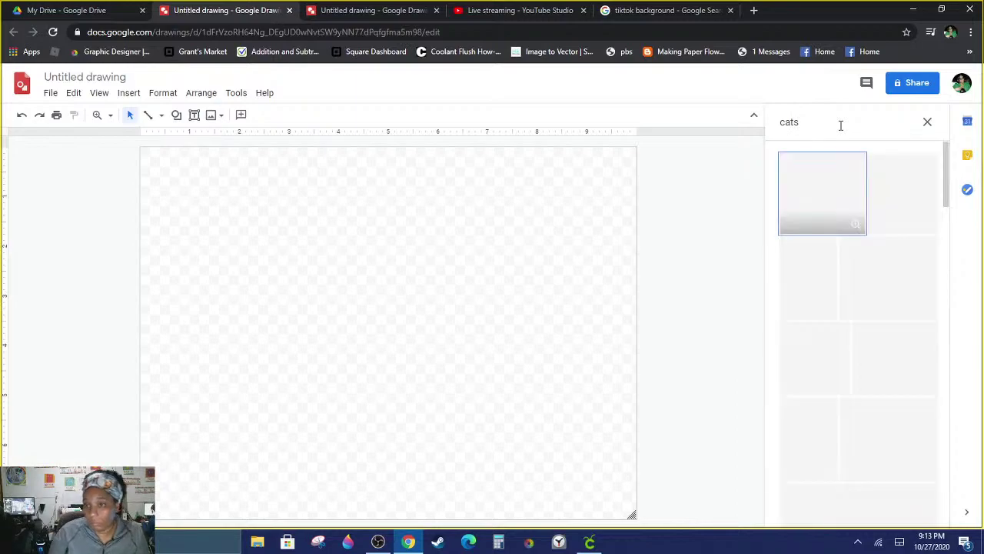
pyautogui.scroll(-3, 927, 349)
pyautogui.scroll(3, 922, 307)
pyautogui.press('Escape')
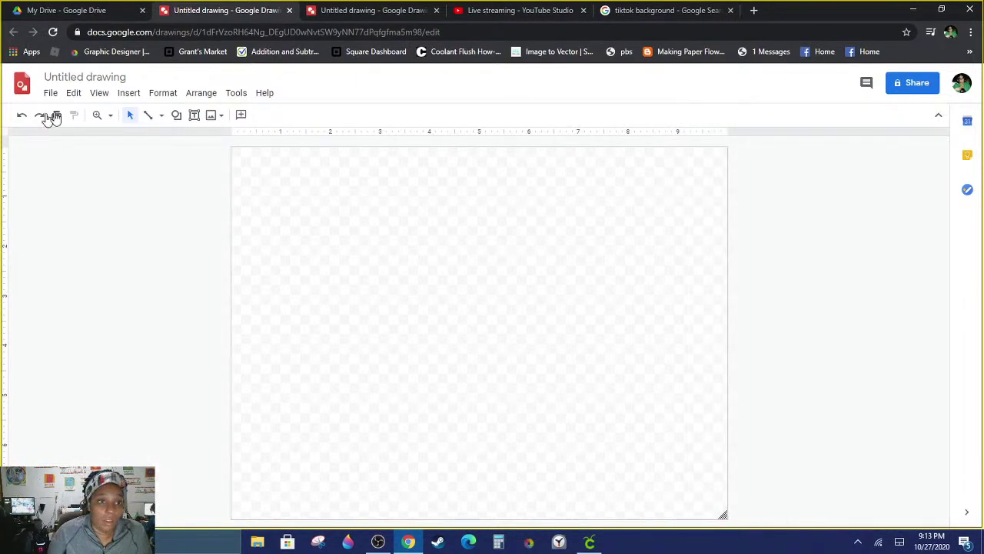
# Step: Insert the Capture image from the Dropbox tic tok folder into the drawing and move the strip lower on the page
pyautogui.click(131, 93)
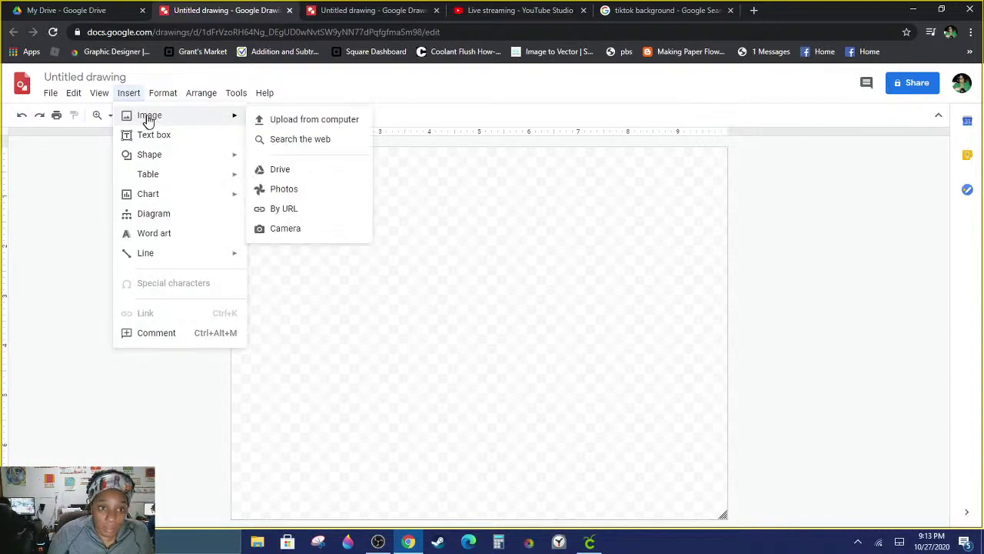
pyautogui.click(318, 128)
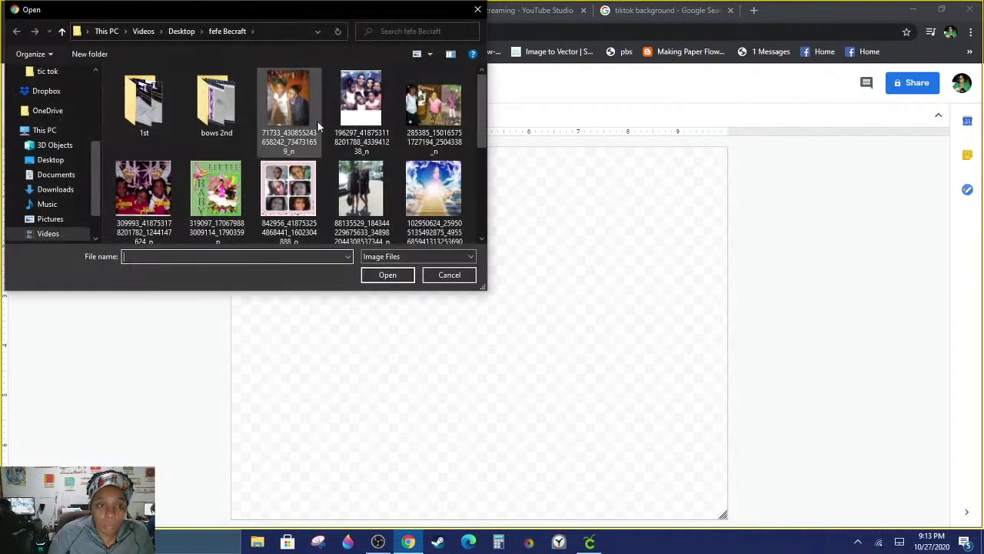
pyautogui.scroll(-1, 75, 177)
pyautogui.scroll(3, 66, 196)
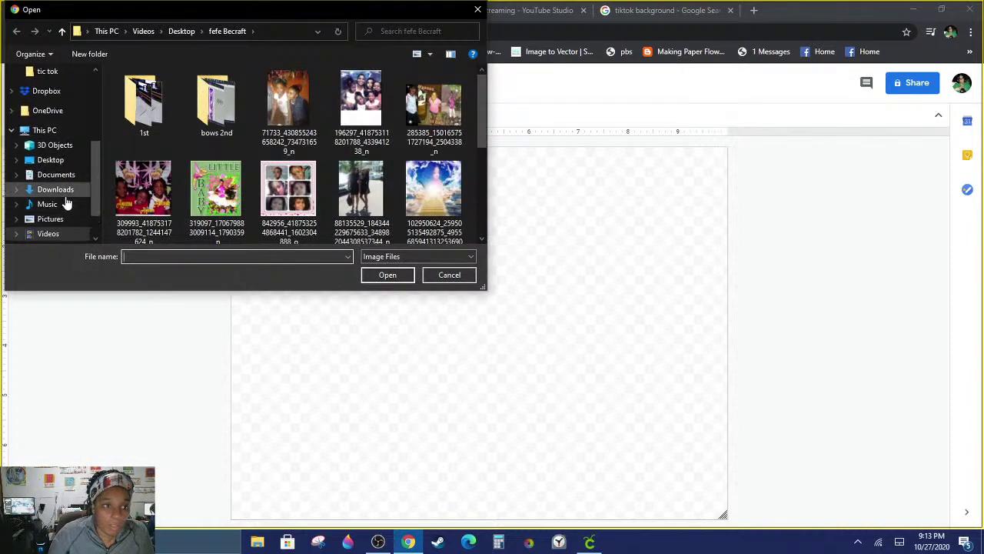
pyautogui.click(48, 116)
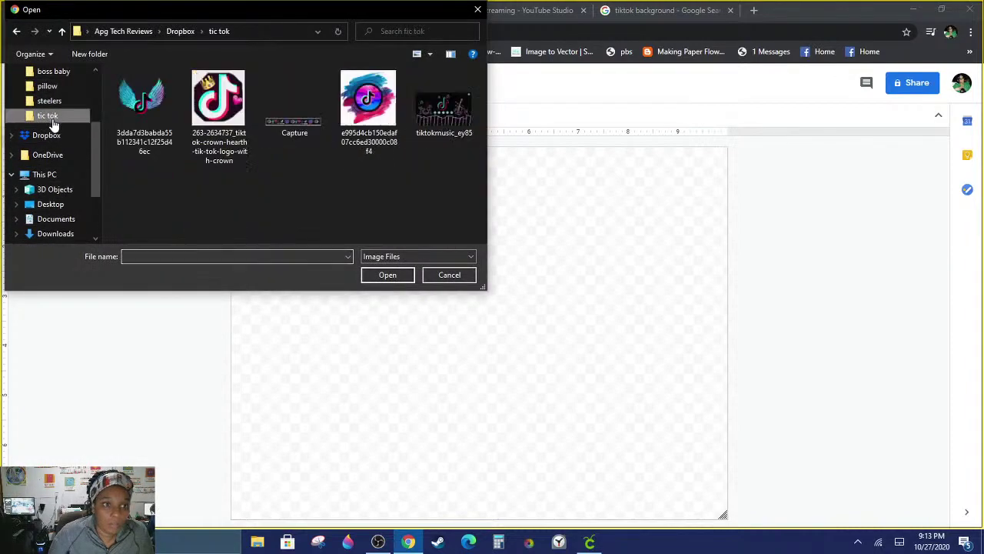
pyautogui.click(294, 123)
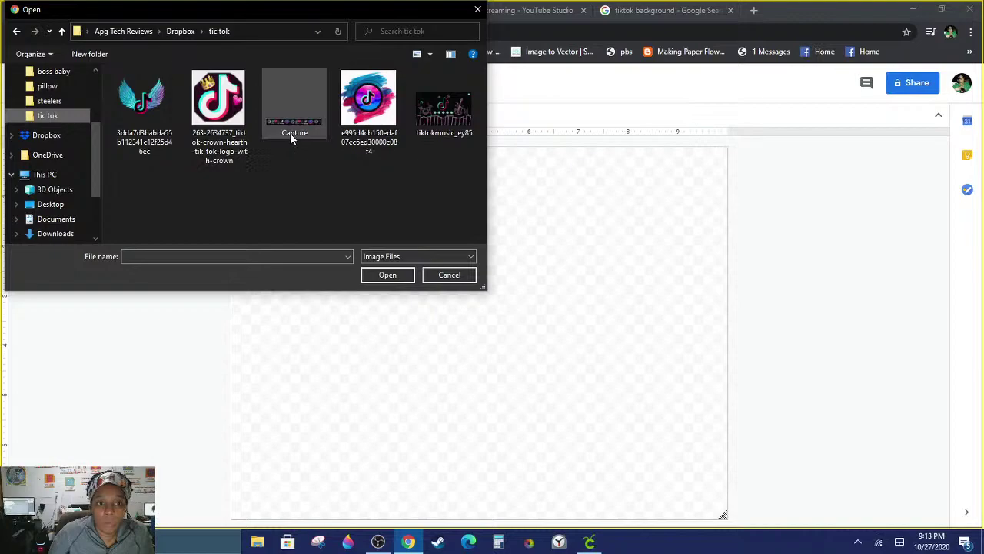
pyautogui.doubleClick(296, 133)
pyautogui.moveTo(536, 214); pyautogui.dragTo(517, 279)
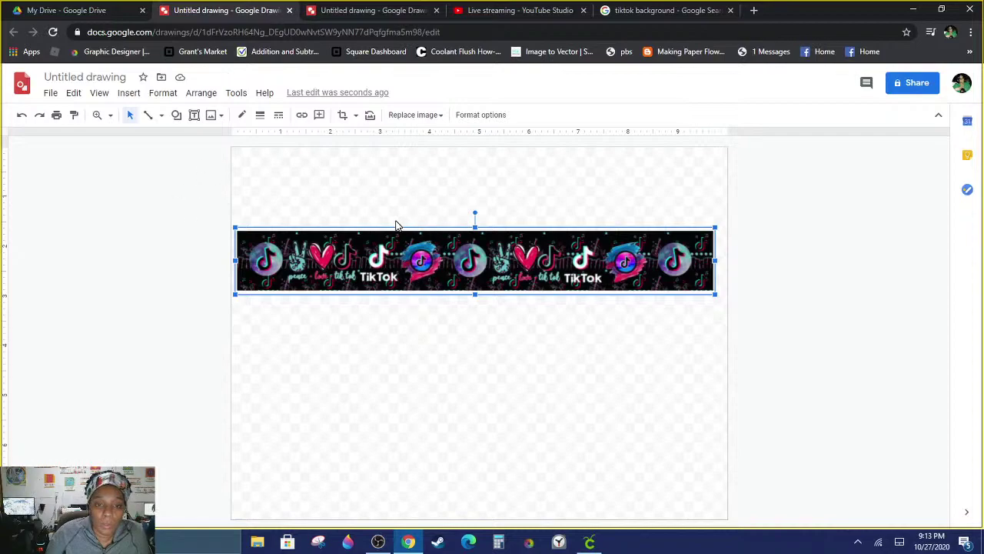
# Step: Undo the strip's move and its insertion to clear the drawing
pyautogui.click(23, 116)
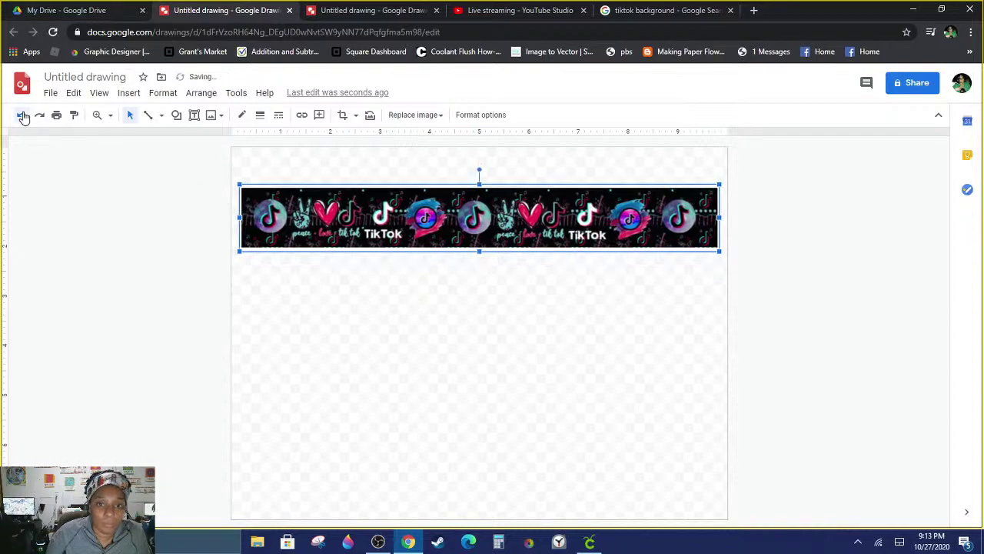
pyautogui.click(24, 116)
pyautogui.click(23, 116)
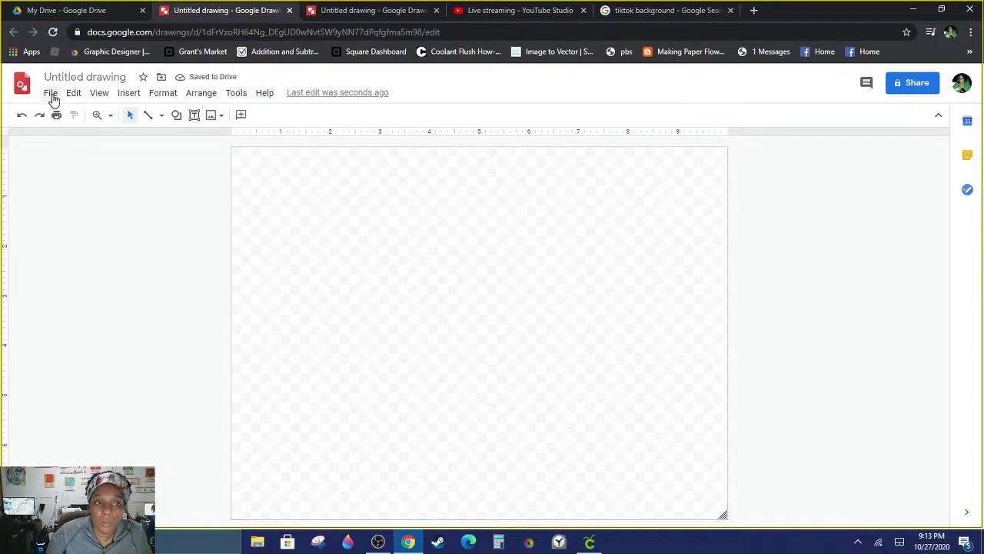
# Step: Set the drawing's page to a custom size of 18 by 712 inches and apply it
pyautogui.click(51, 94)
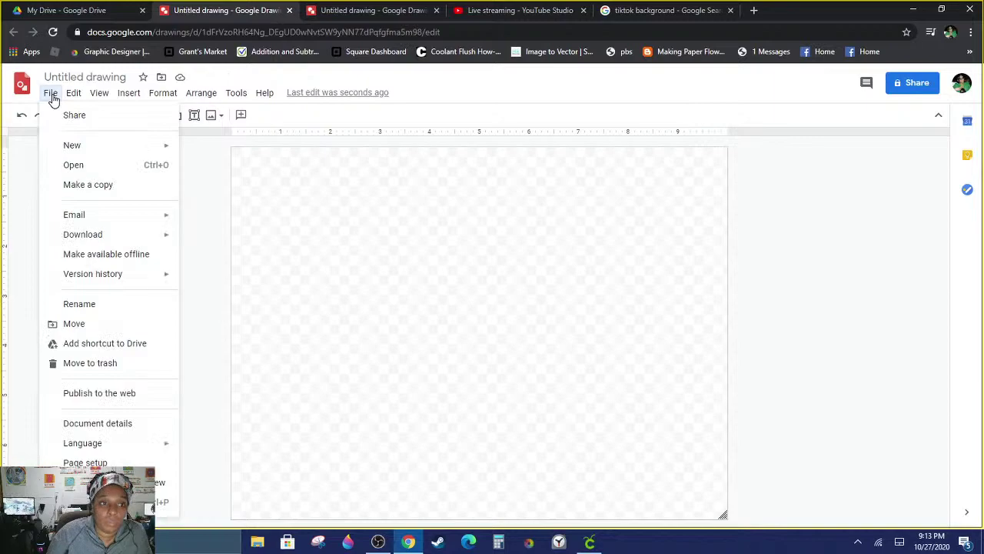
pyautogui.click(51, 95)
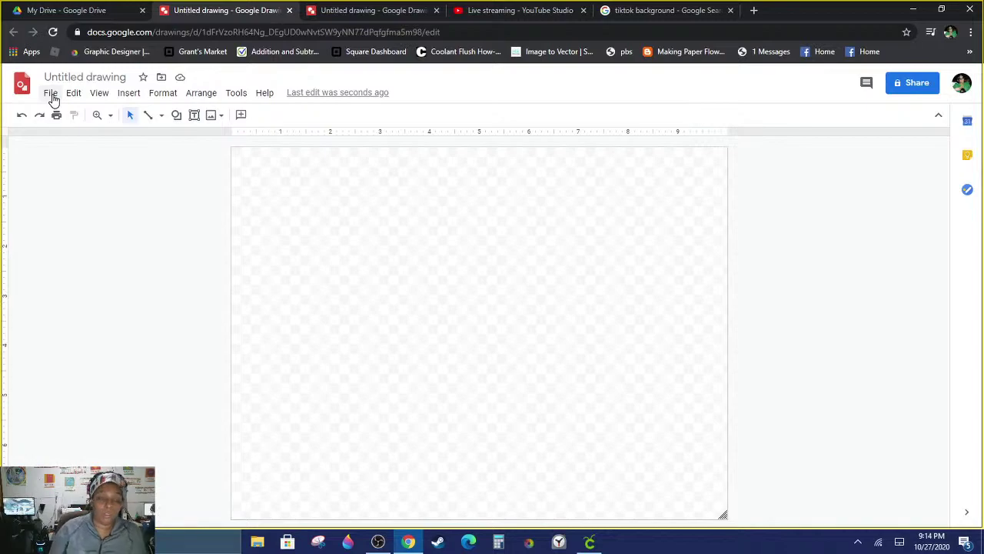
pyautogui.click(51, 95)
pyautogui.moveTo(63, 92)
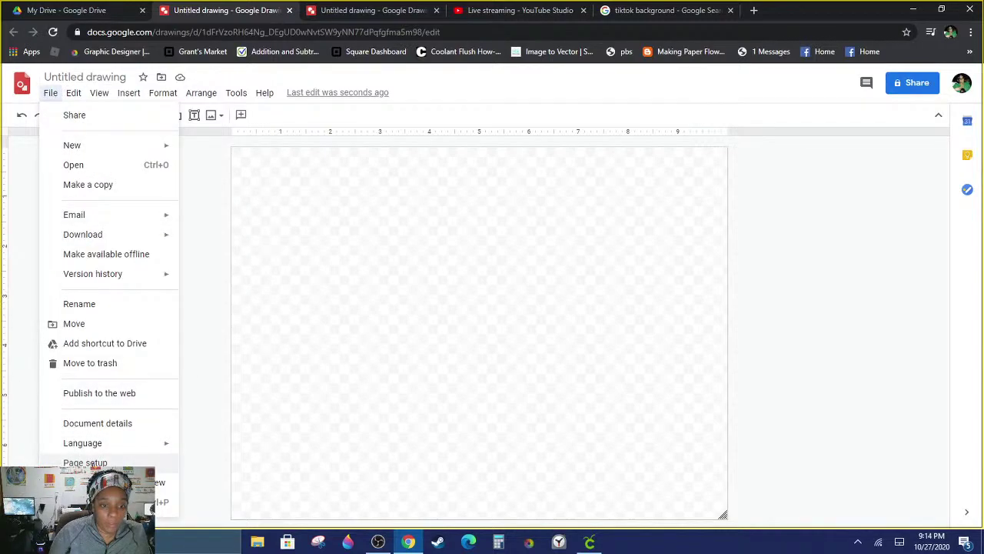
pyautogui.click(84, 462)
pyautogui.click(467, 281)
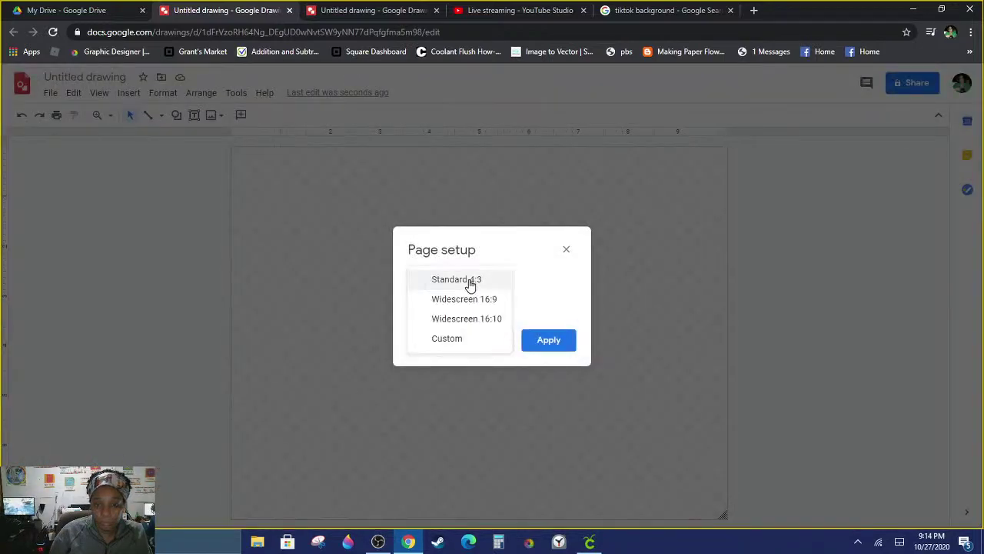
pyautogui.click(461, 341)
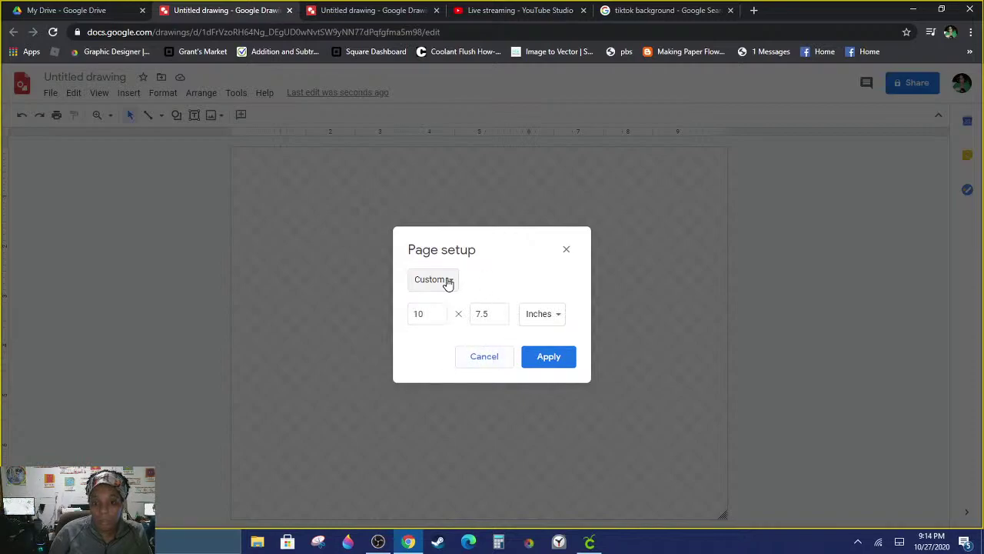
pyautogui.click(444, 309)
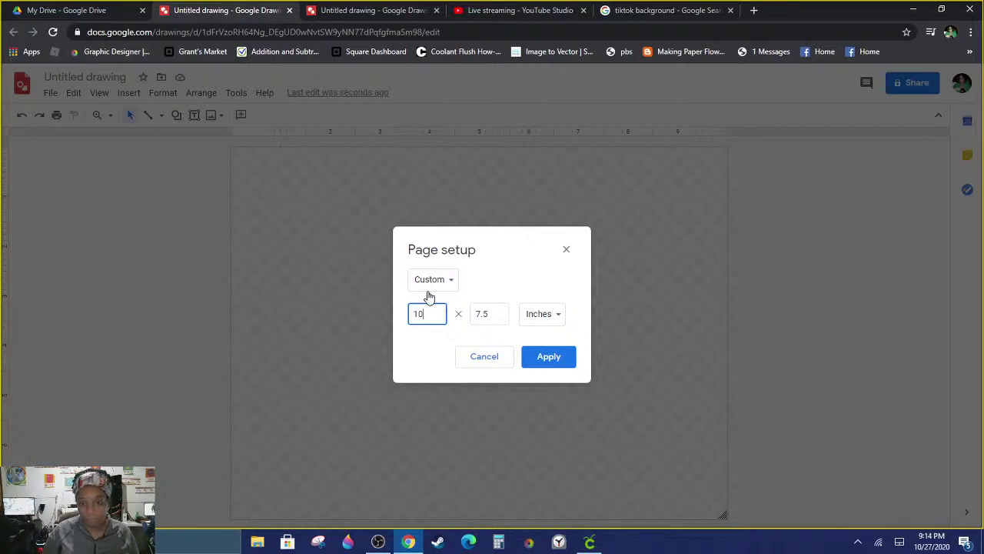
pyautogui.click(483, 299)
pyautogui.click(430, 315)
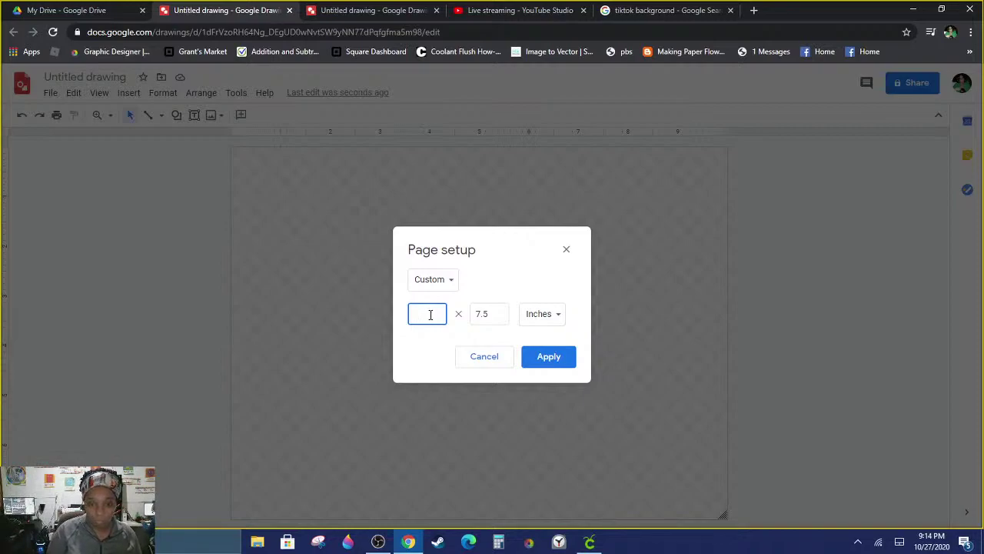
pyautogui.click(488, 314)
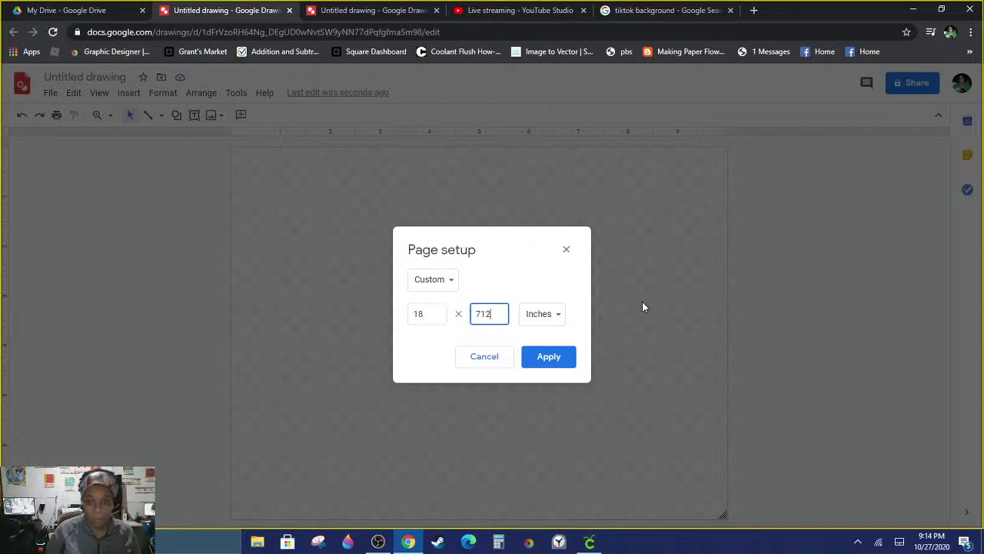
pyautogui.click(558, 357)
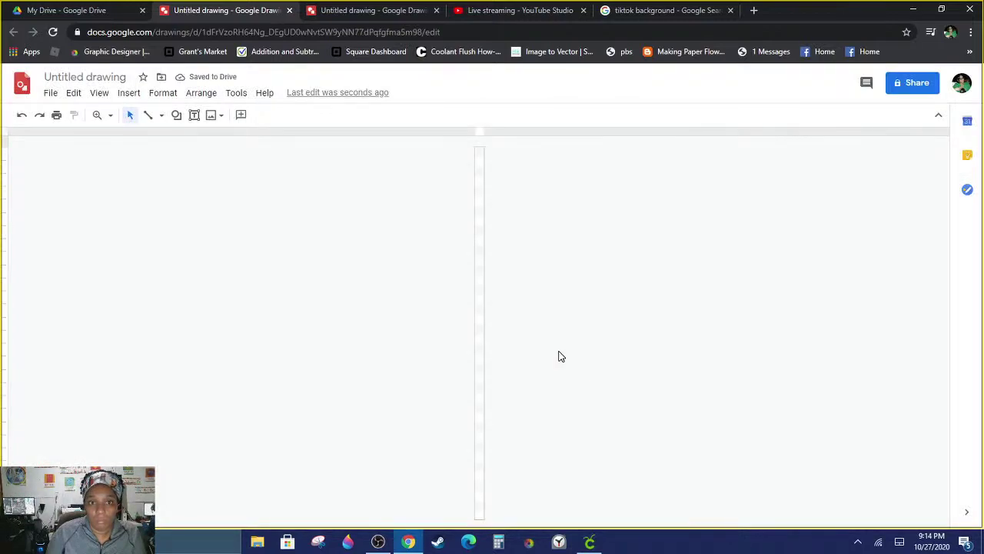
# Step: Set the drawing's custom page size to 18 by 12 inches and apply it
pyautogui.click(50, 92)
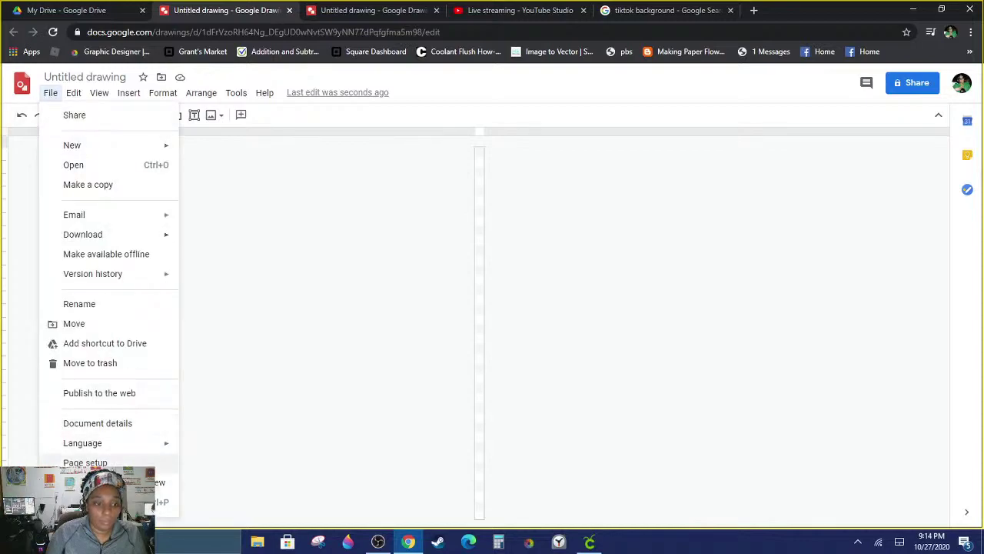
pyautogui.click(85, 462)
pyautogui.click(502, 305)
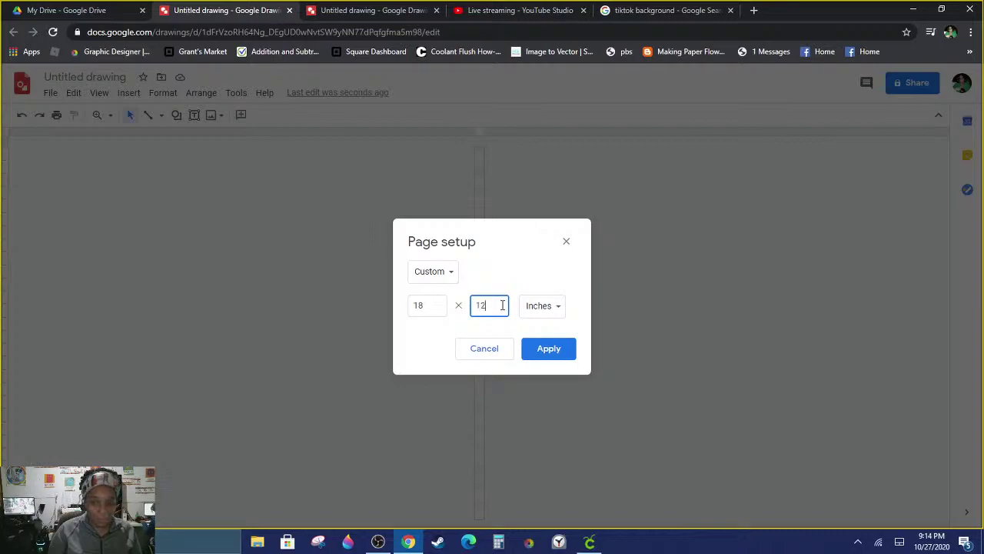
pyautogui.click(549, 356)
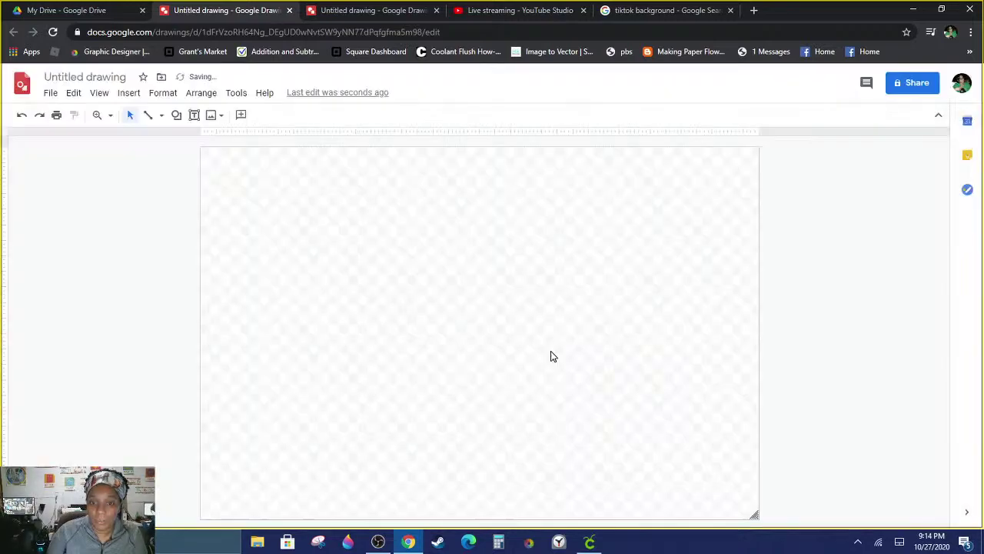
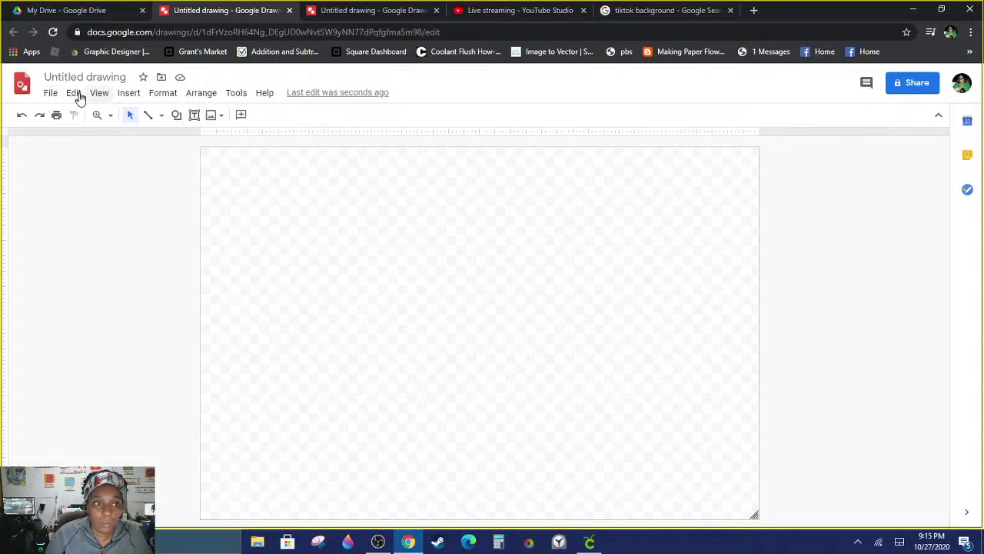
# Step: Insert the Capture image from the Dropbox tic tok folder and move the strip lower on the page
pyautogui.click(131, 93)
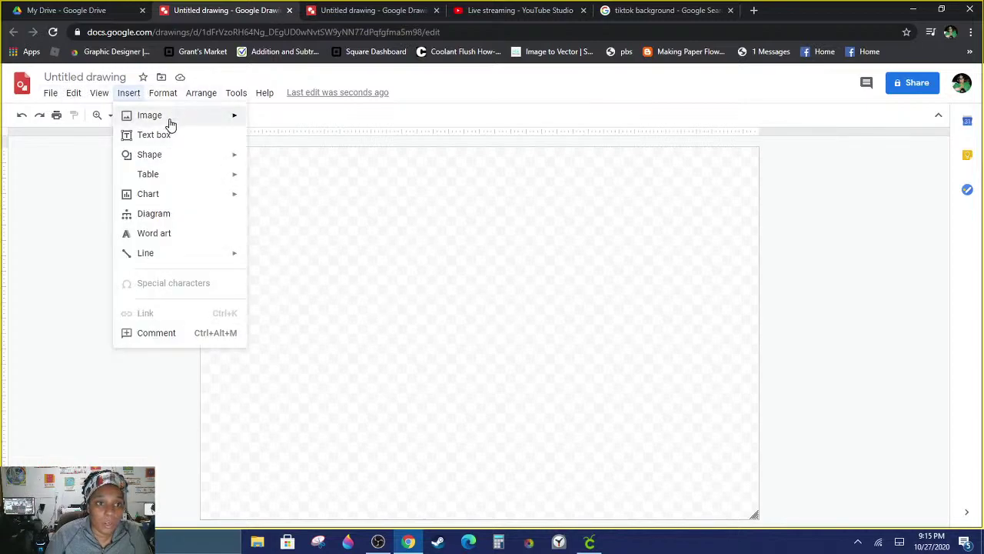
pyautogui.moveTo(168, 117)
pyautogui.click(339, 121)
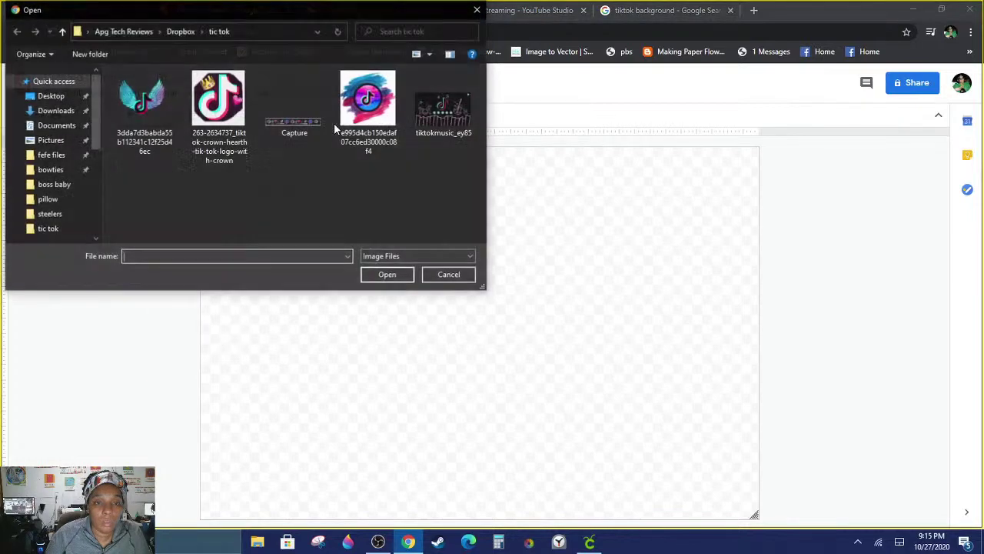
pyautogui.doubleClick(300, 130)
pyautogui.moveTo(395, 189)
pyautogui.mouseDown()
pyautogui.moveTo(449, 282)
pyautogui.moveTo(407, 271)
pyautogui.mouseUp()
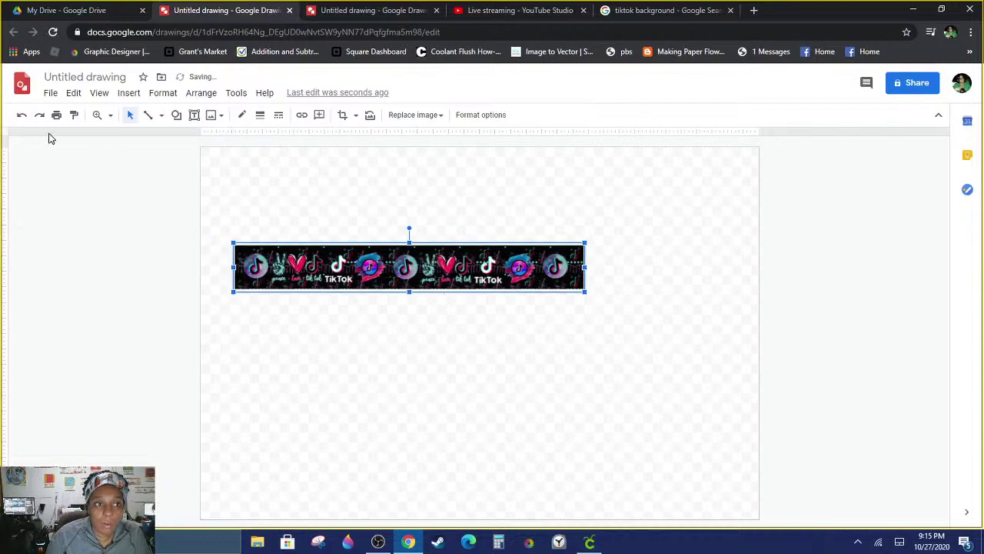
# Step: Enlarge the view of the TikTok strip and move the strip closer to the page's left edge
pyautogui.click(111, 116)
pyautogui.click(137, 161)
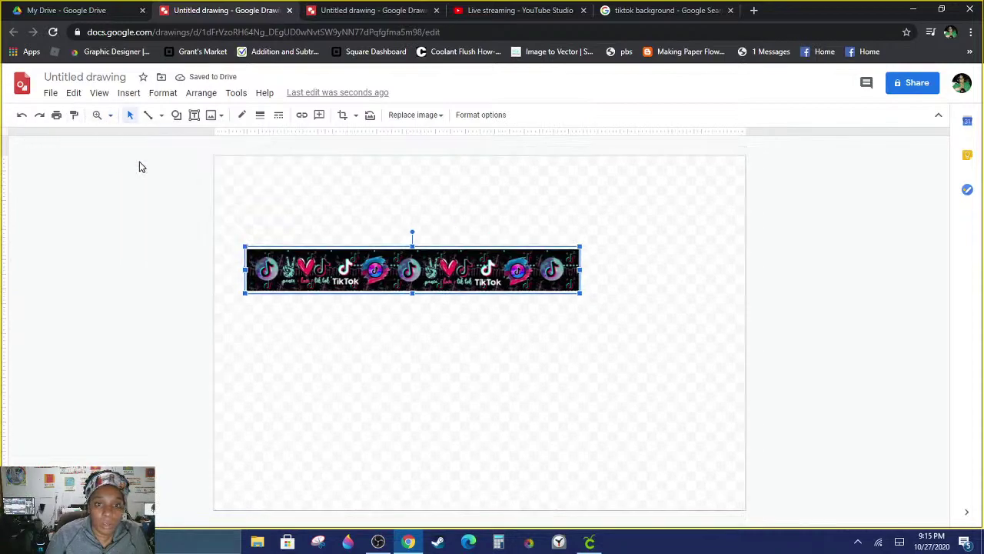
pyautogui.click(111, 117)
pyautogui.click(130, 178)
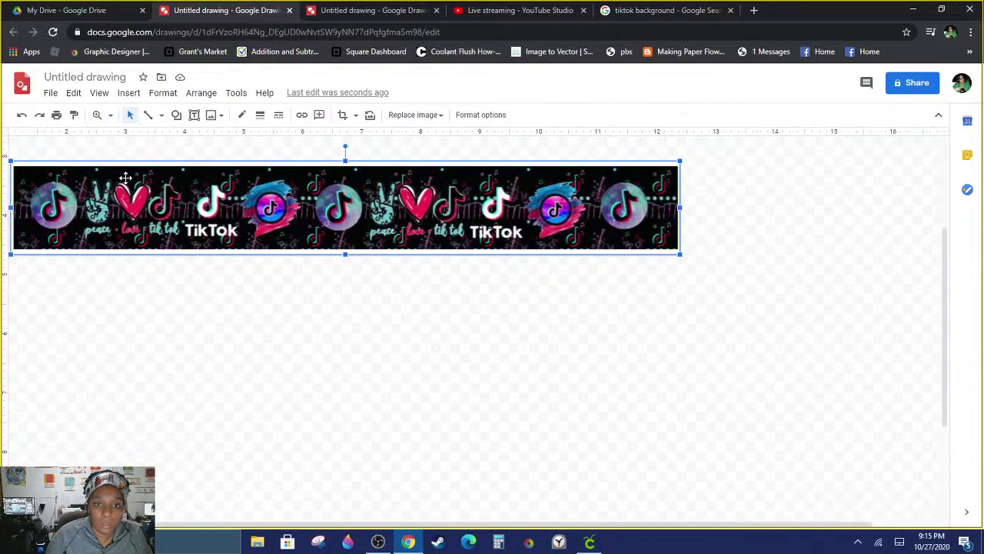
pyautogui.moveTo(439, 528); pyautogui.dragTo(395, 528)
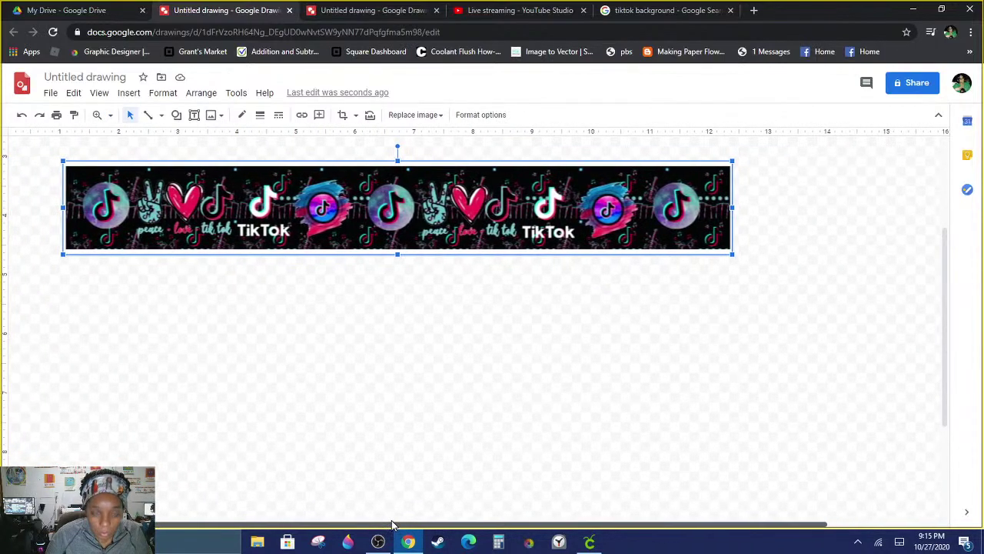
pyautogui.click(215, 313)
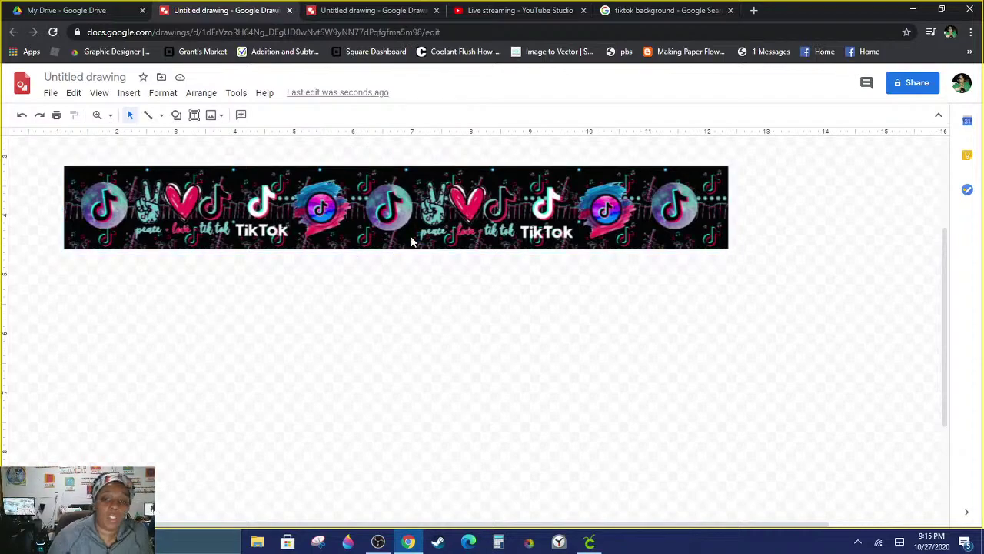
pyautogui.click(666, 237)
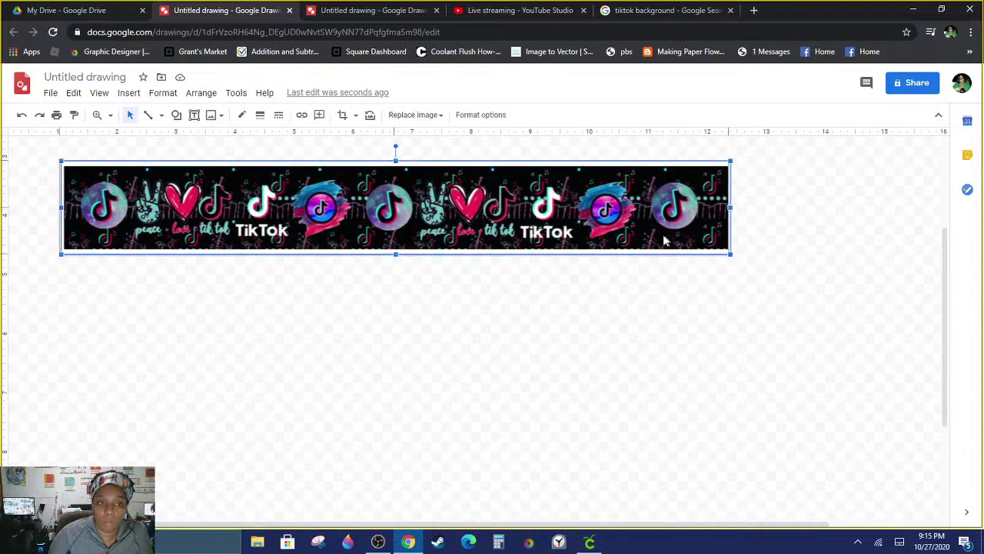
pyautogui.moveTo(666, 238); pyautogui.dragTo(635, 235)
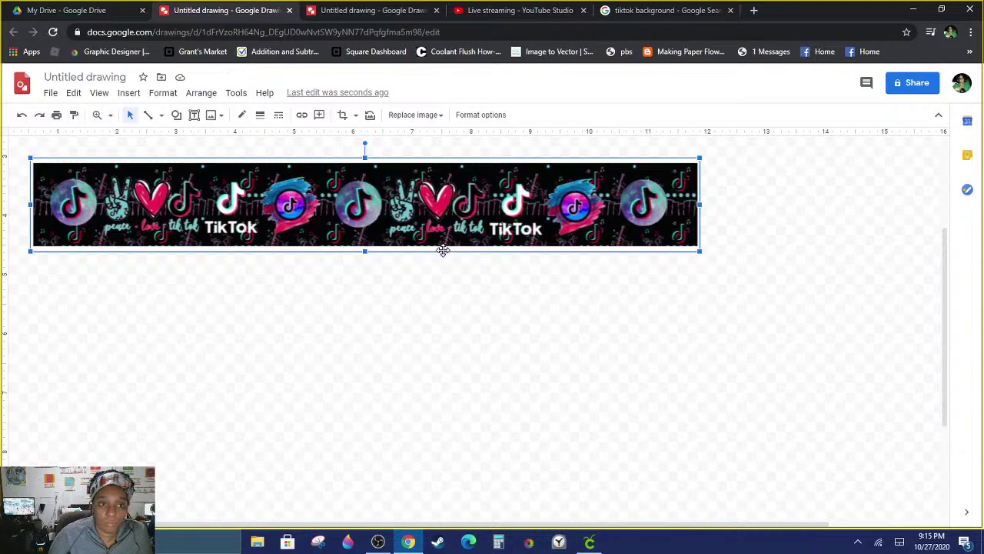
# Step: Move the strip up to just below the page's top edge and deselect it
pyautogui.moveTo(426, 241); pyautogui.dragTo(416, 308)
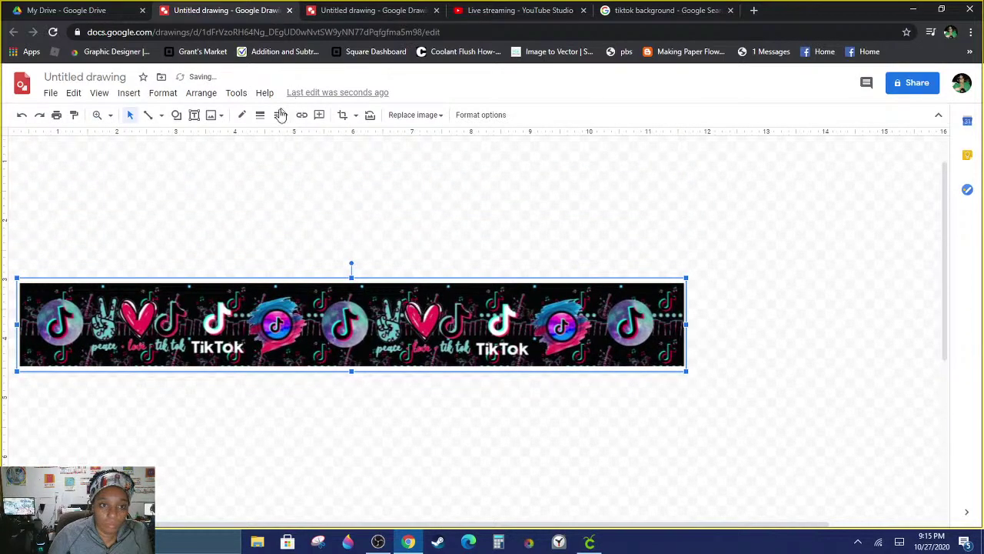
pyautogui.scroll(1, 269, 301)
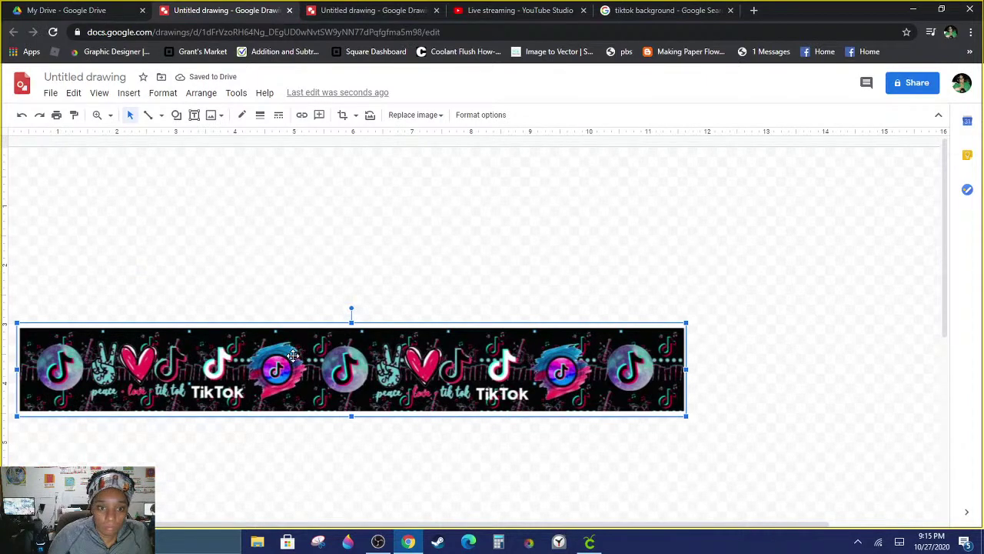
pyautogui.moveTo(293, 361); pyautogui.dragTo(294, 192)
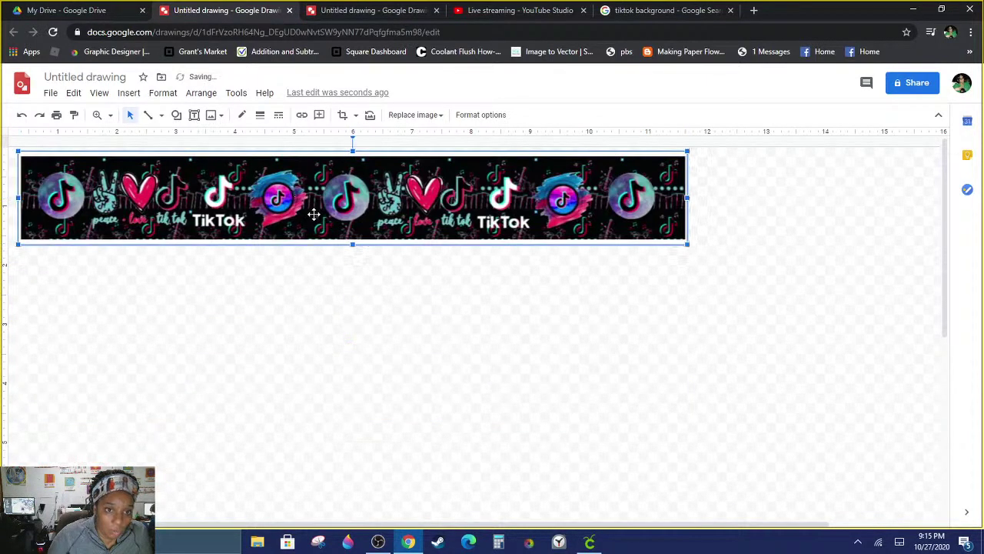
pyautogui.press('Up')
pyautogui.moveTo(341, 216); pyautogui.dragTo(347, 239)
pyautogui.click(347, 331)
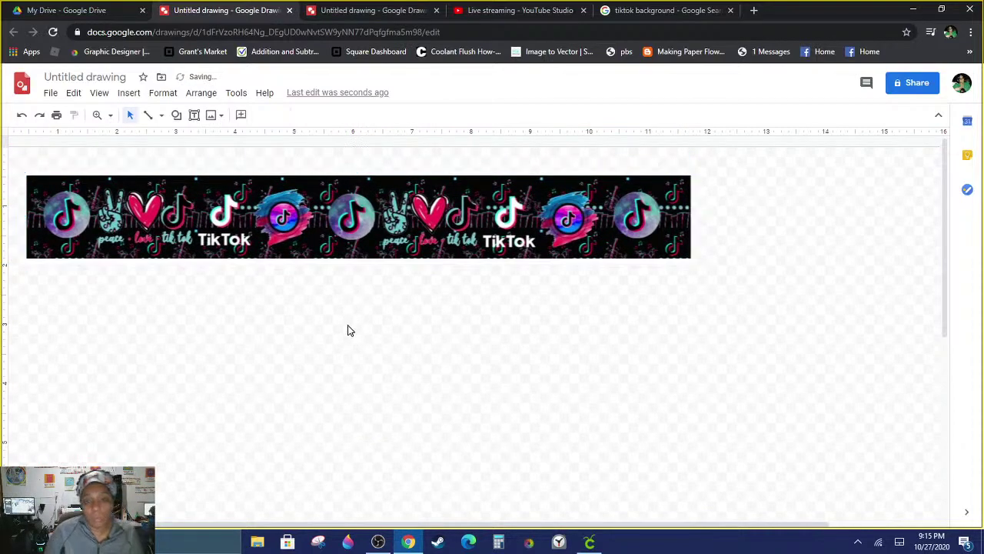
# Step: Crop the top of the strip down into its artwork
pyautogui.click(502, 252)
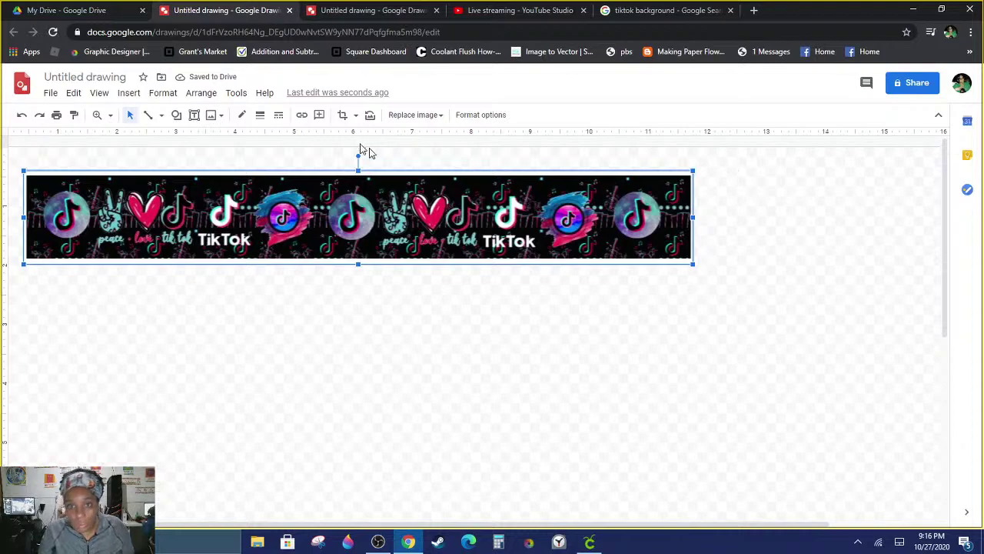
pyautogui.doubleClick(285, 206)
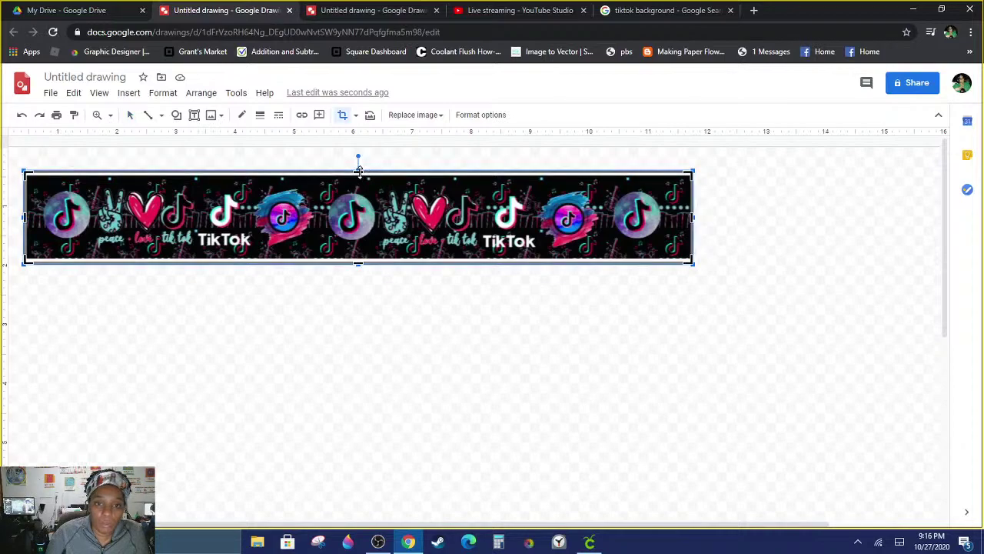
pyautogui.moveTo(358, 172); pyautogui.dragTo(359, 197)
pyautogui.press('Return')
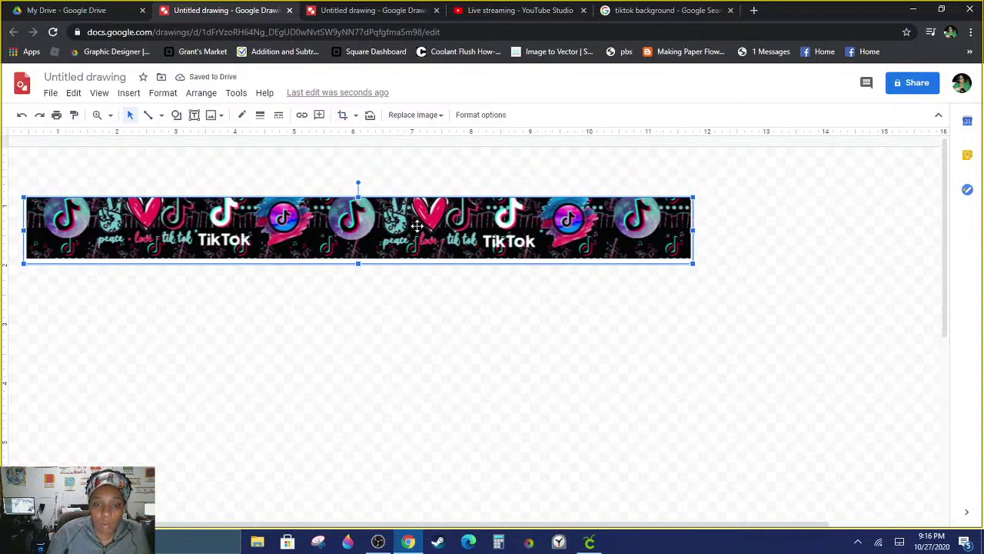
# Step: Readjust the strip's crop to bring back the full artwork and trim only the white margins above and below it
pyautogui.doubleClick(437, 246)
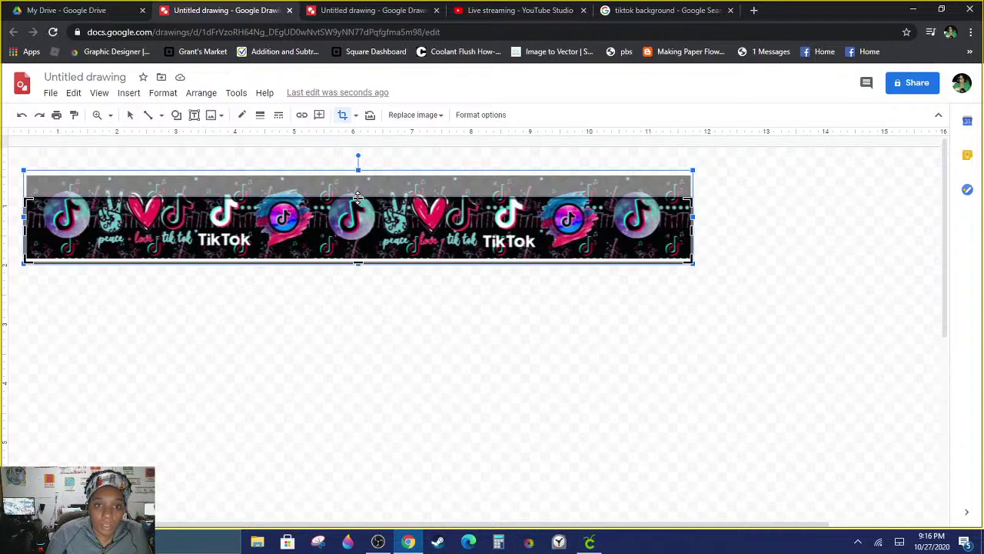
pyautogui.moveTo(357, 199); pyautogui.dragTo(366, 183)
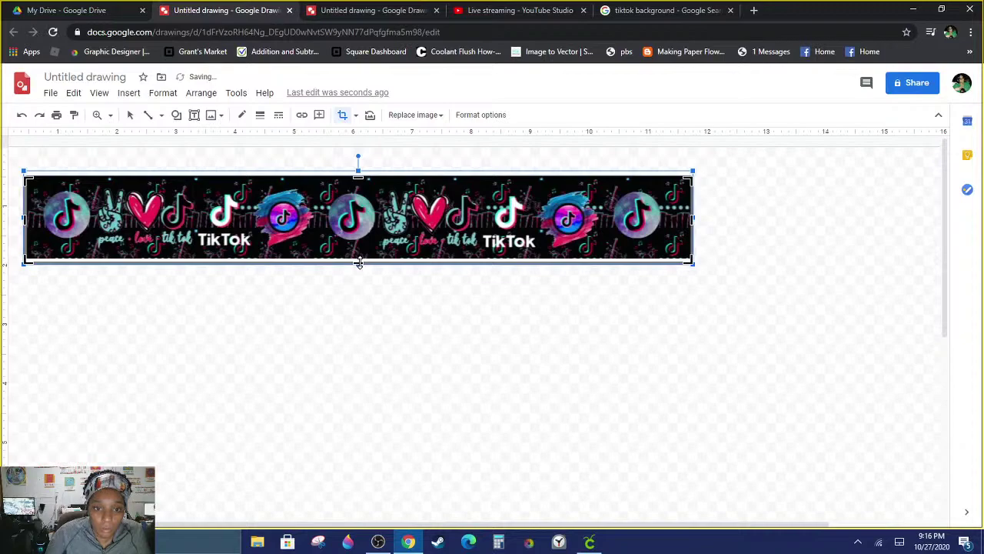
pyautogui.press('Return')
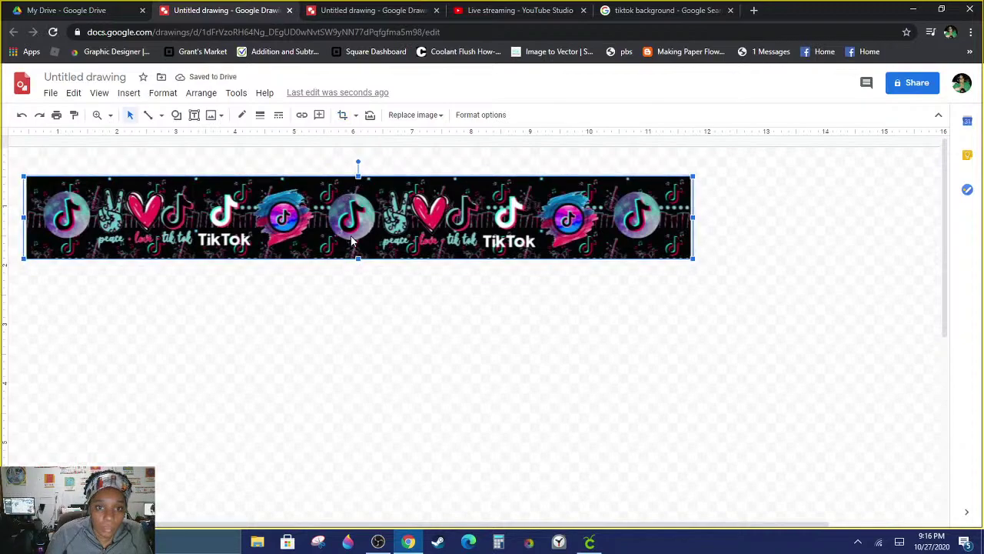
pyautogui.click(355, 315)
# Step: Crop the white margins off the left and right ends of the strip
pyautogui.doubleClick(186, 240)
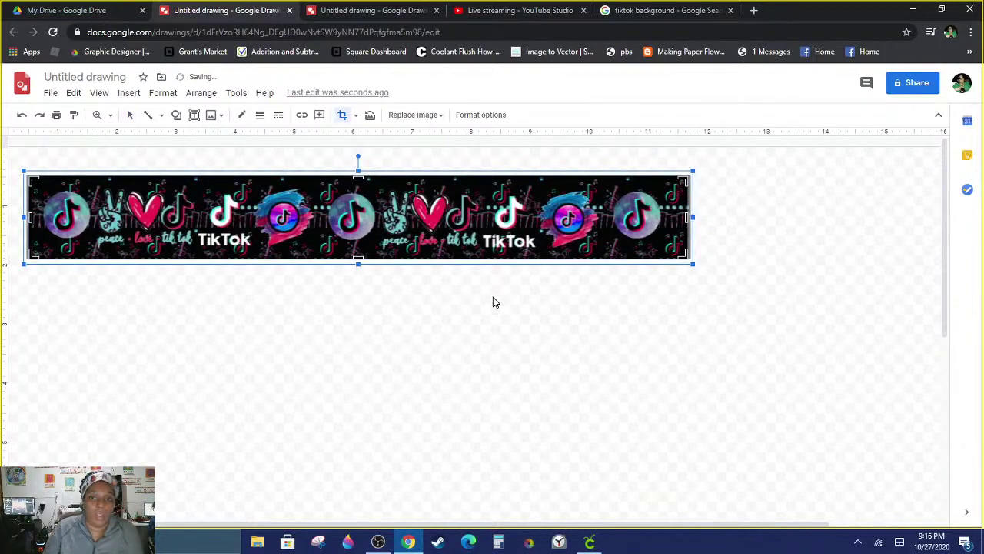
pyautogui.press('Return')
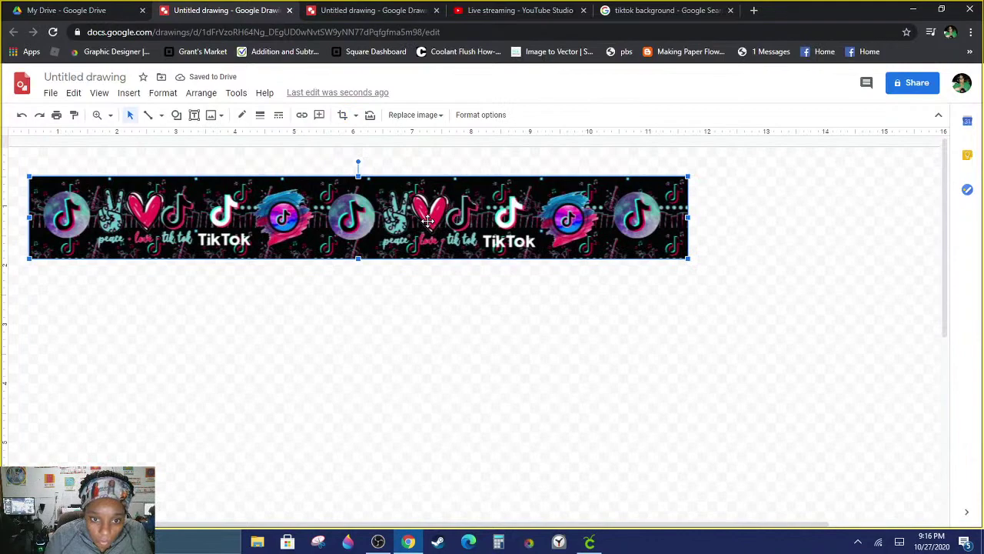
pyautogui.click(466, 358)
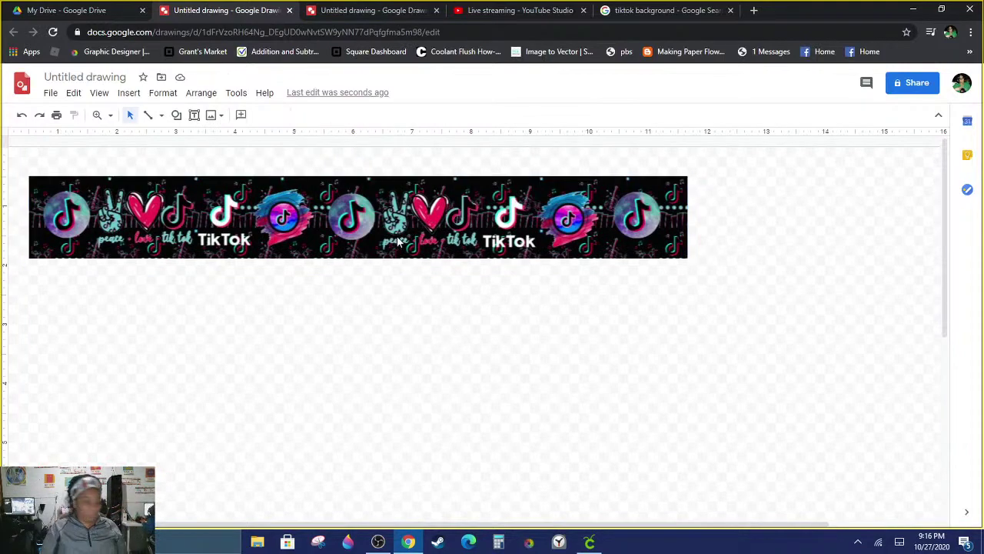
# Step: Move the cropped strip slightly up and left toward the page's top-left corner
pyautogui.click(398, 241)
pyautogui.click(440, 372)
pyautogui.moveTo(398, 242); pyautogui.dragTo(410, 223)
pyautogui.click(413, 232)
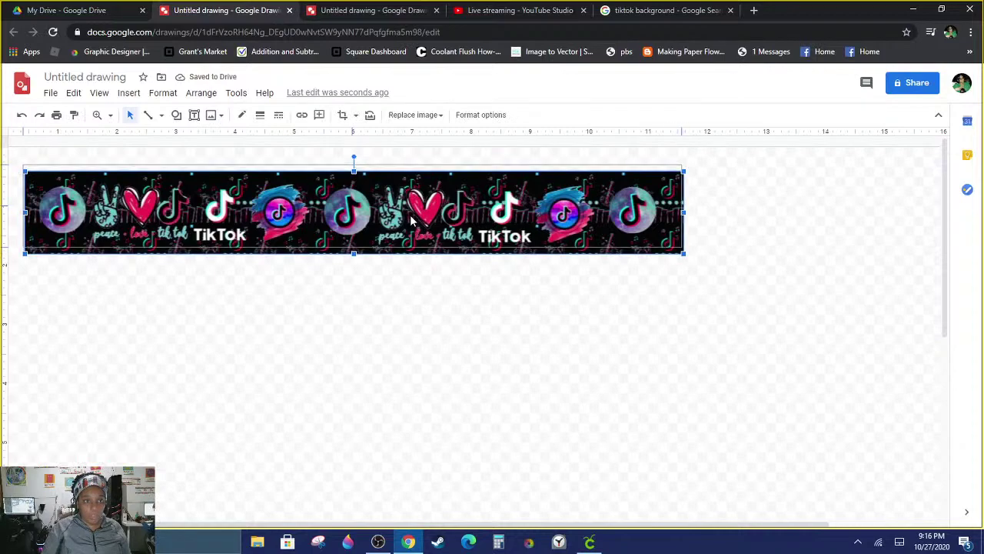
pyautogui.doubleClick(410, 215)
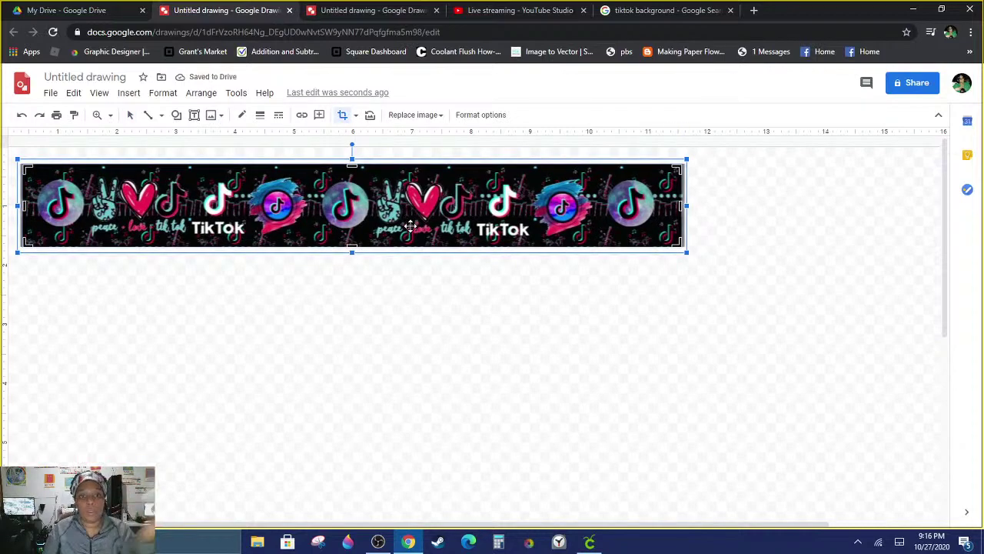
pyautogui.click(444, 222)
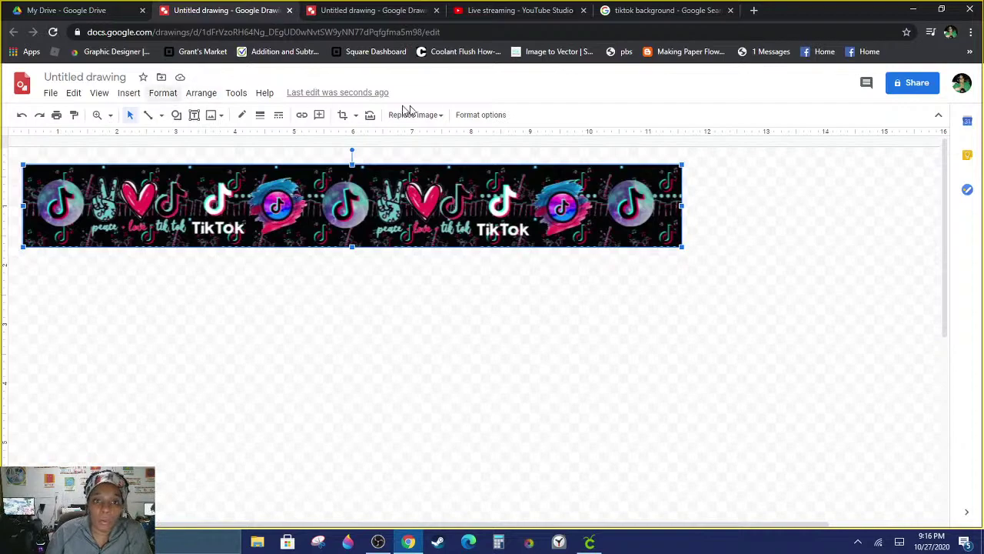
# Step: Open the strip's format options and show its Size & Rotation settings
pyautogui.click(482, 120)
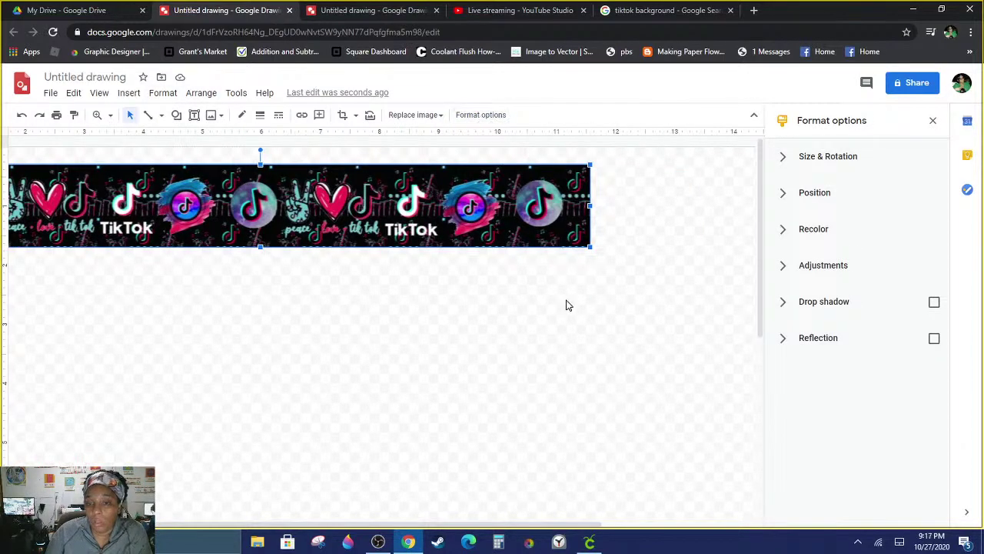
pyautogui.click(523, 248)
pyautogui.rightClick(500, 213)
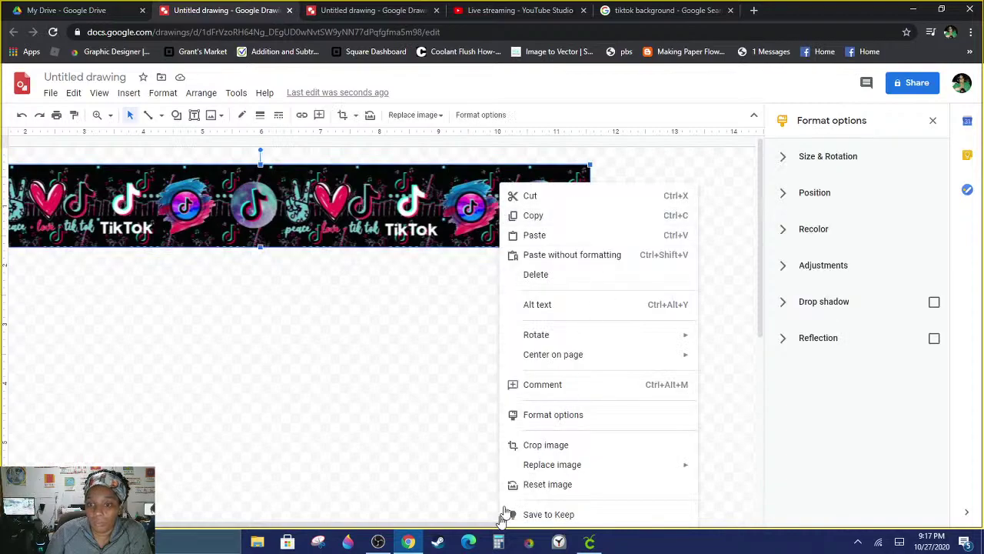
pyautogui.click(562, 417)
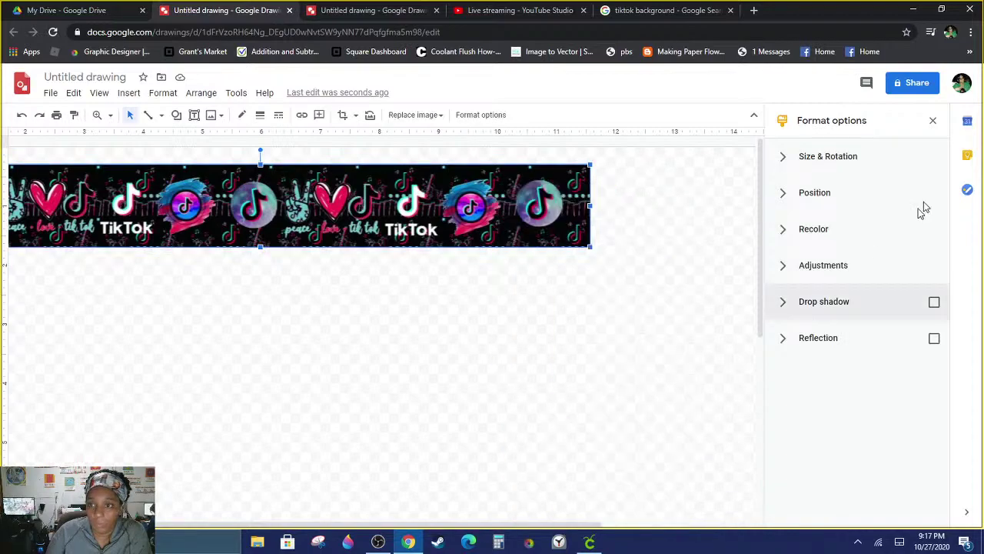
pyautogui.click(810, 159)
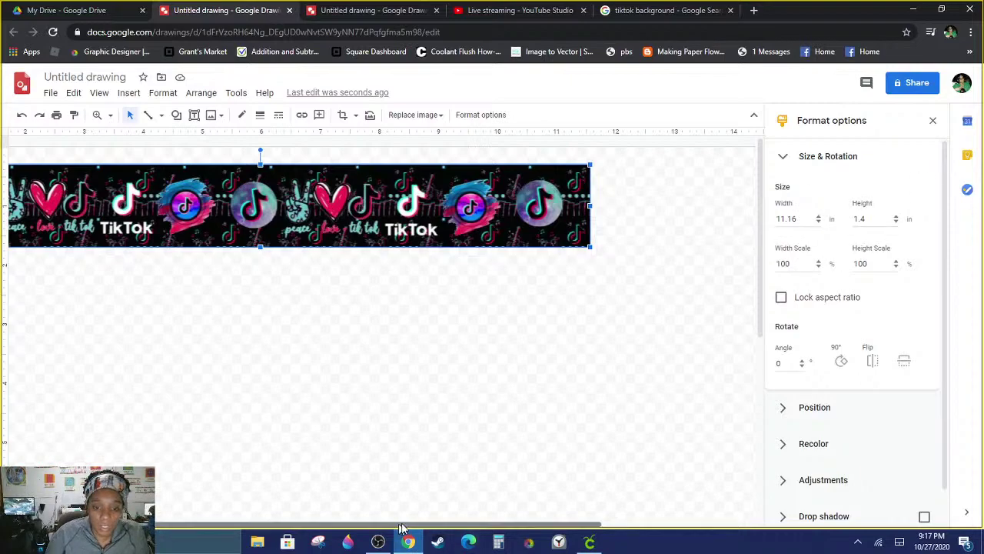
# Step: Move the strip snugly into the page's top-left corner and deselect it
pyautogui.moveTo(402, 525); pyautogui.dragTo(298, 525)
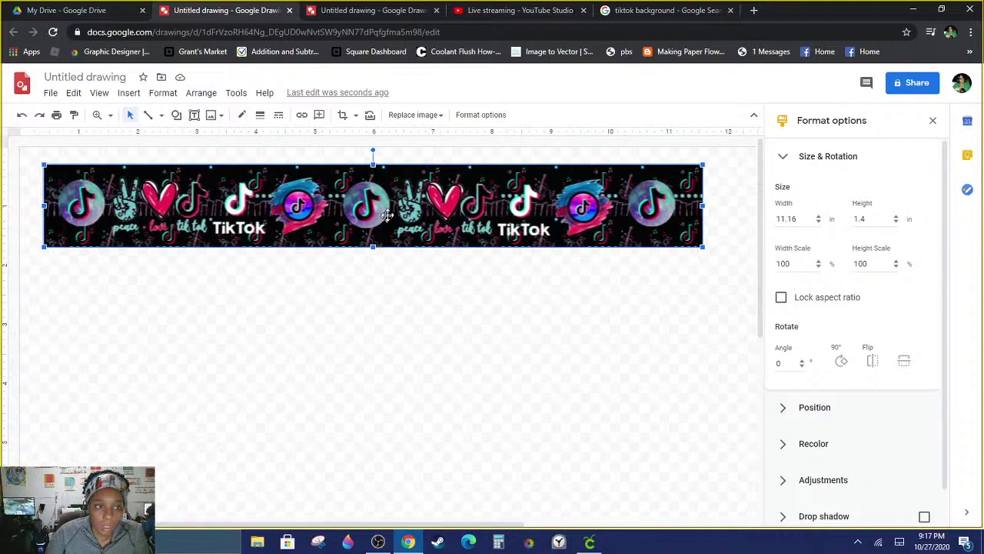
pyautogui.moveTo(394, 218); pyautogui.dragTo(381, 213)
pyautogui.click(423, 300)
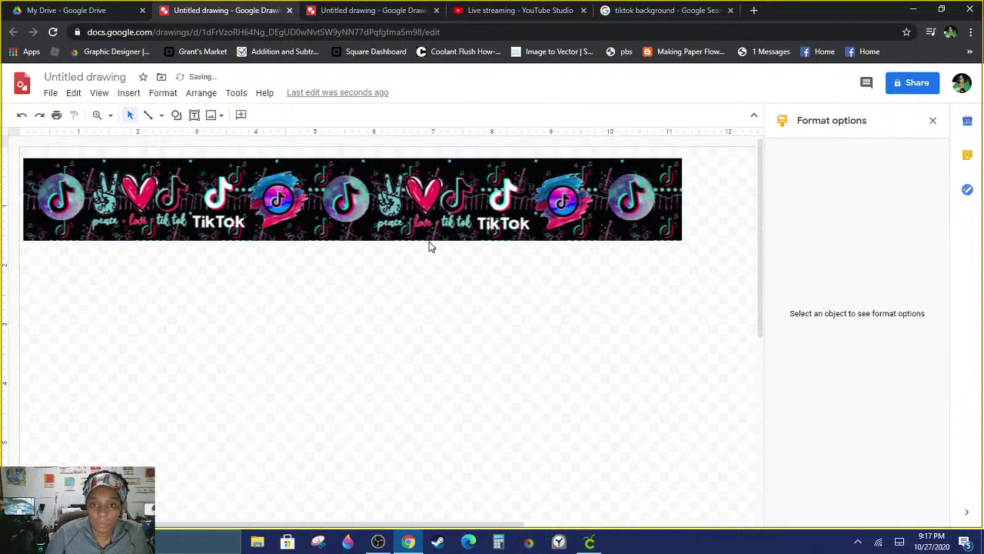
# Step: Set the TikTok strip's height to 1.6 in without changing its width, and deselect it
pyautogui.click(436, 218)
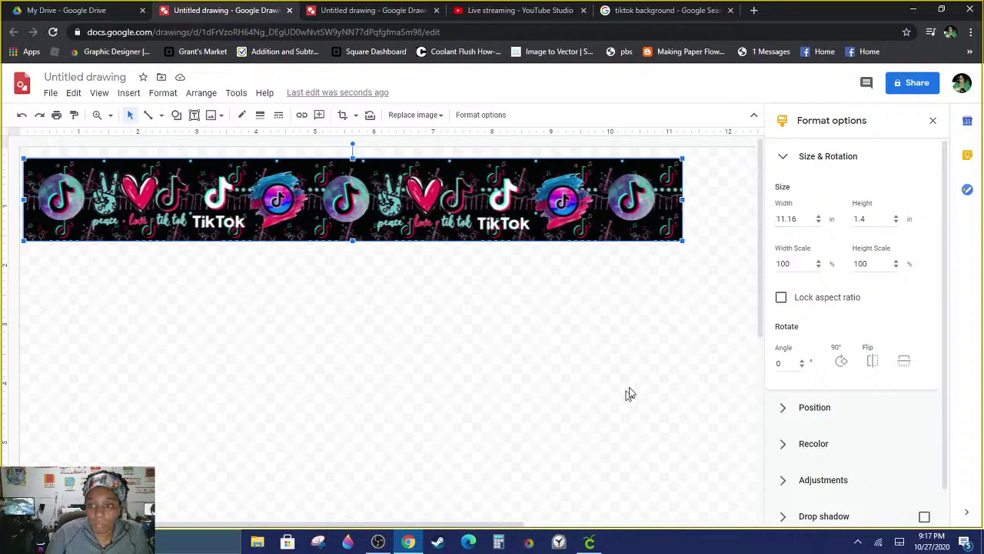
pyautogui.scroll(-3, 623, 288)
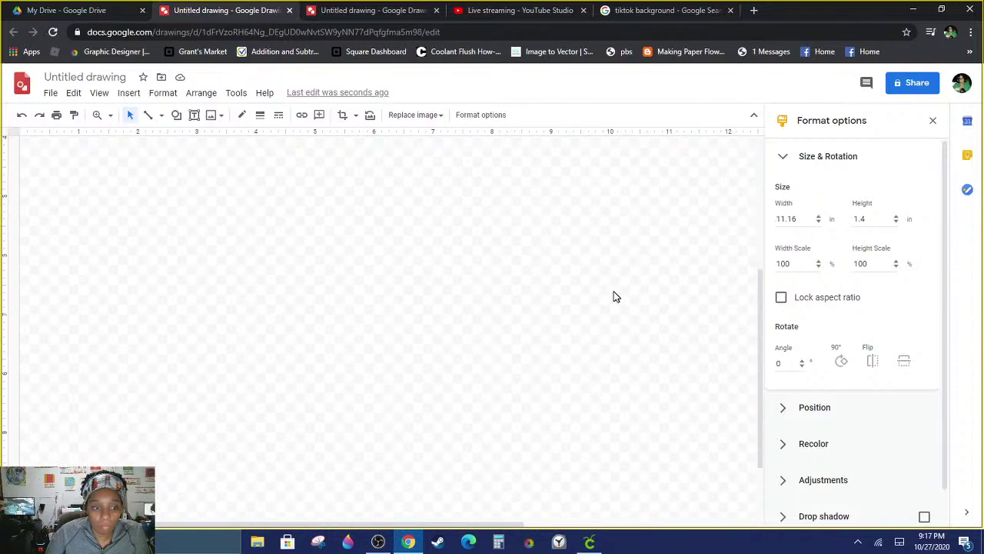
pyautogui.scroll(3, 627, 280)
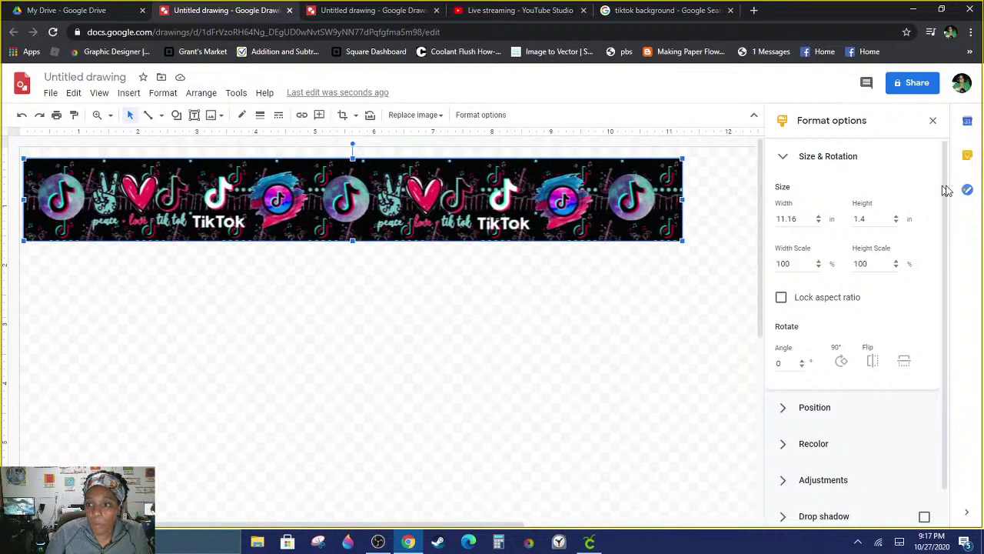
pyautogui.click(875, 220)
pyautogui.press('BackSpace')
pyautogui.press('BackSpace')
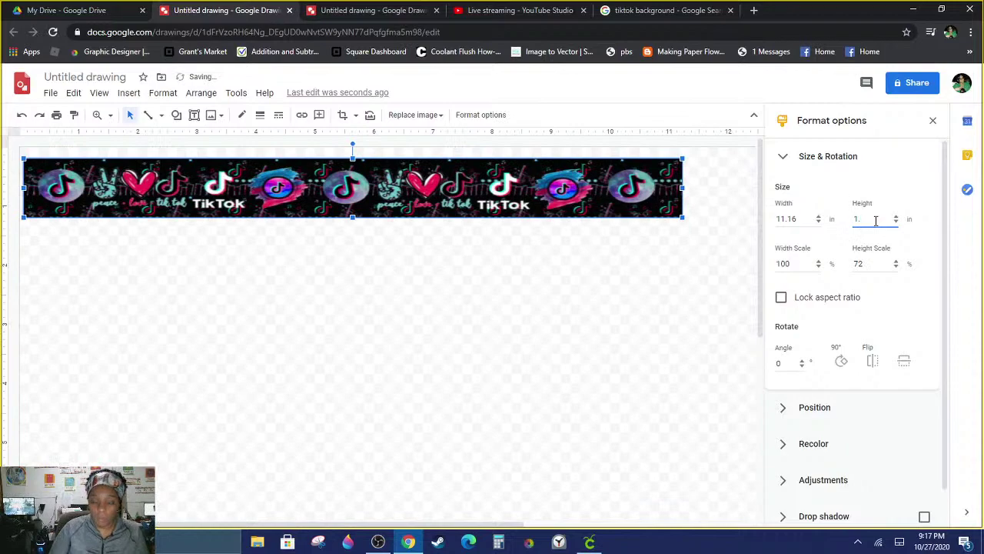
pyautogui.write('.8')
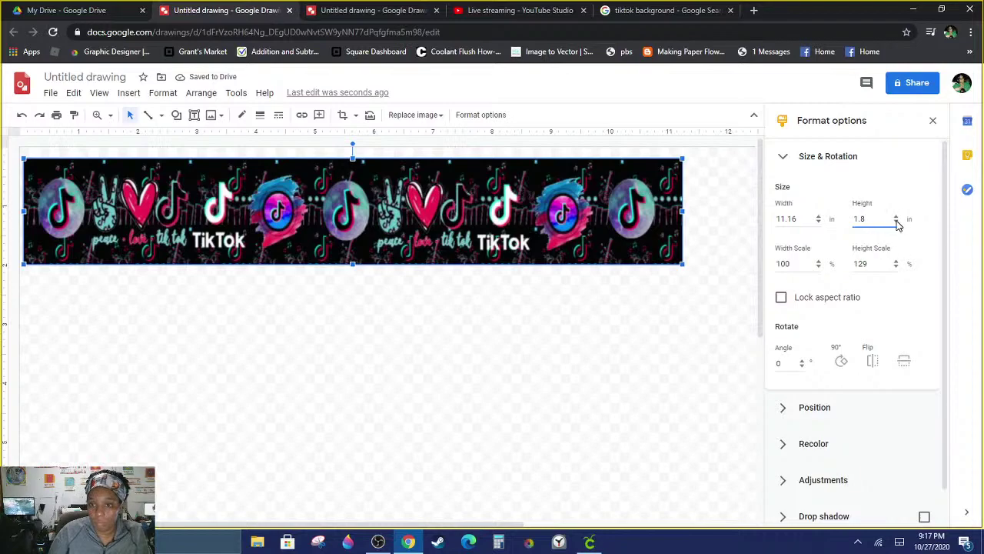
pyautogui.click(897, 222)
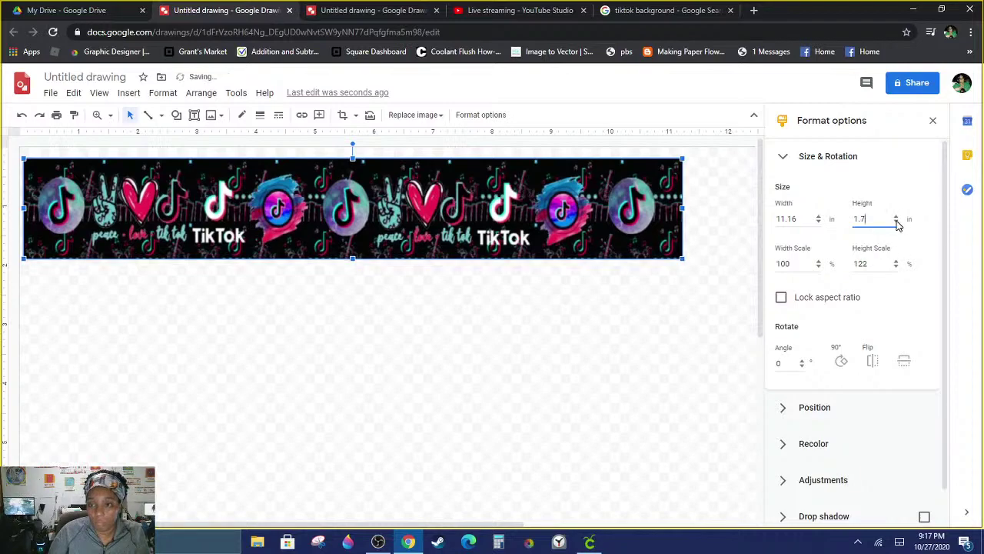
pyautogui.click(896, 222)
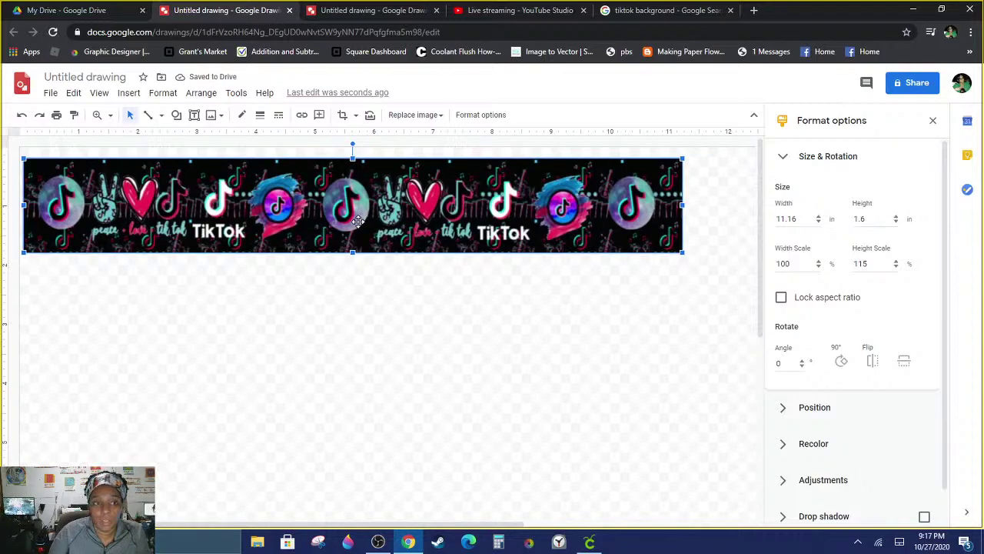
pyautogui.click(423, 367)
# Step: Resize the strip to about 9.15 in wide so that it spans roughly half the page, and deselect it
pyautogui.click(654, 179)
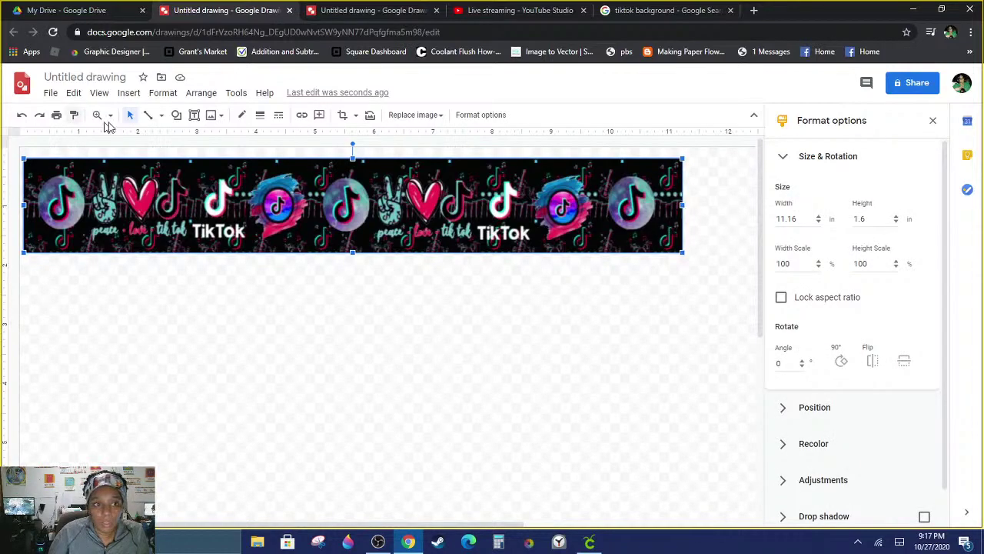
pyautogui.moveTo(684, 204); pyautogui.dragTo(747, 205)
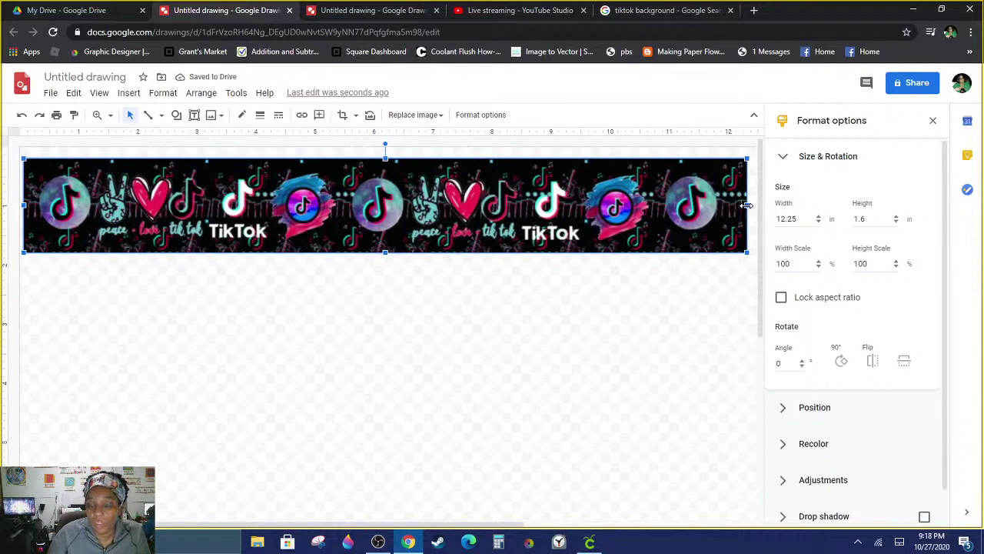
pyautogui.click(110, 115)
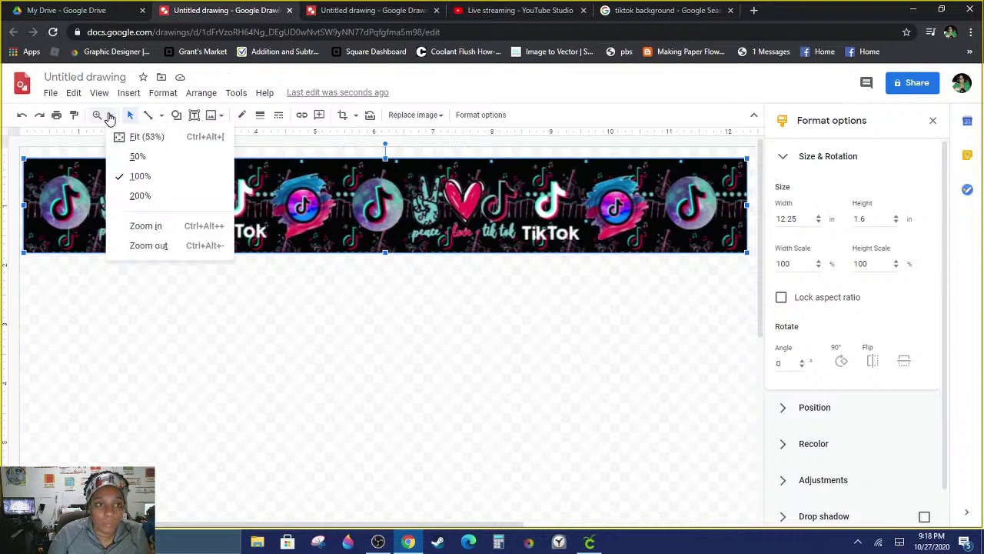
pyautogui.click(127, 158)
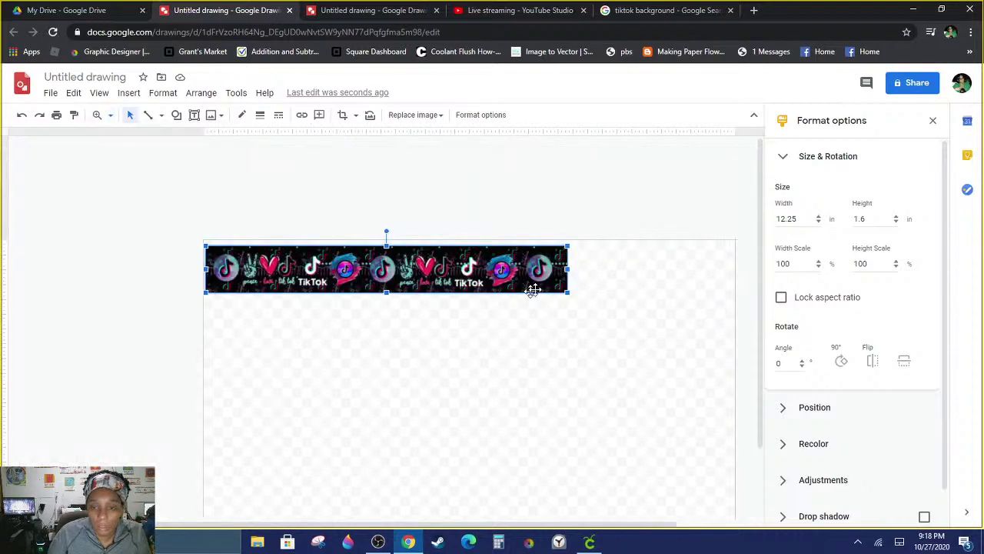
pyautogui.moveTo(570, 269); pyautogui.dragTo(727, 269)
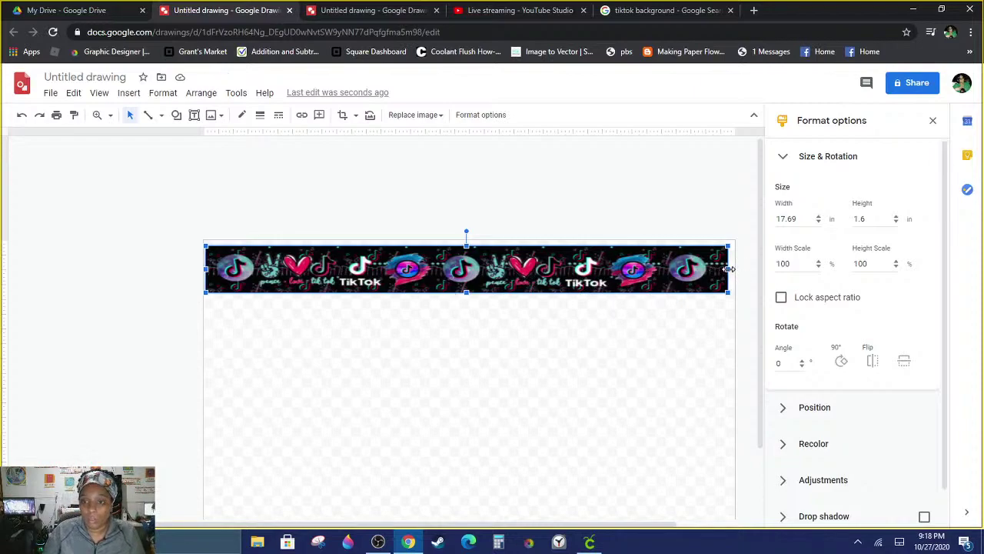
pyautogui.moveTo(727, 269); pyautogui.dragTo(476, 270)
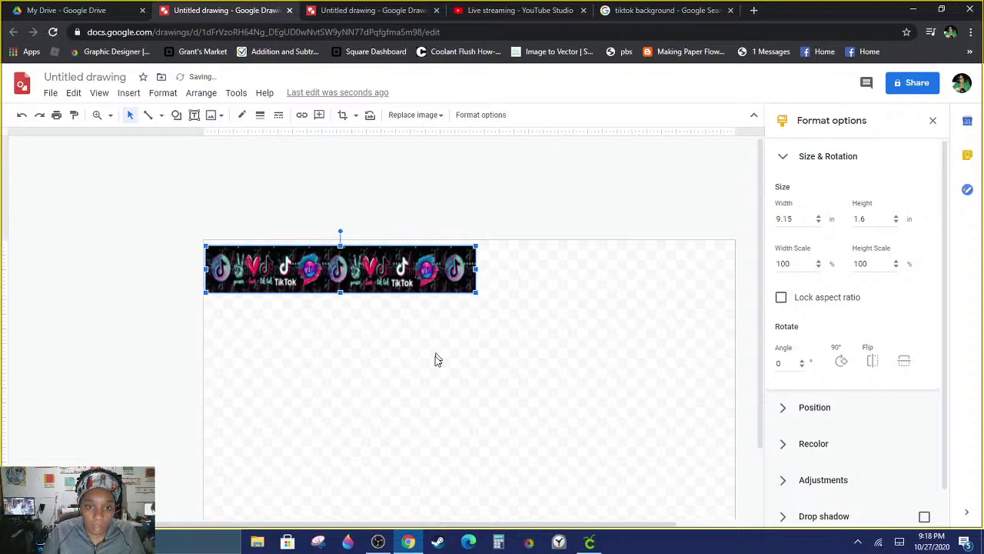
pyautogui.click(369, 189)
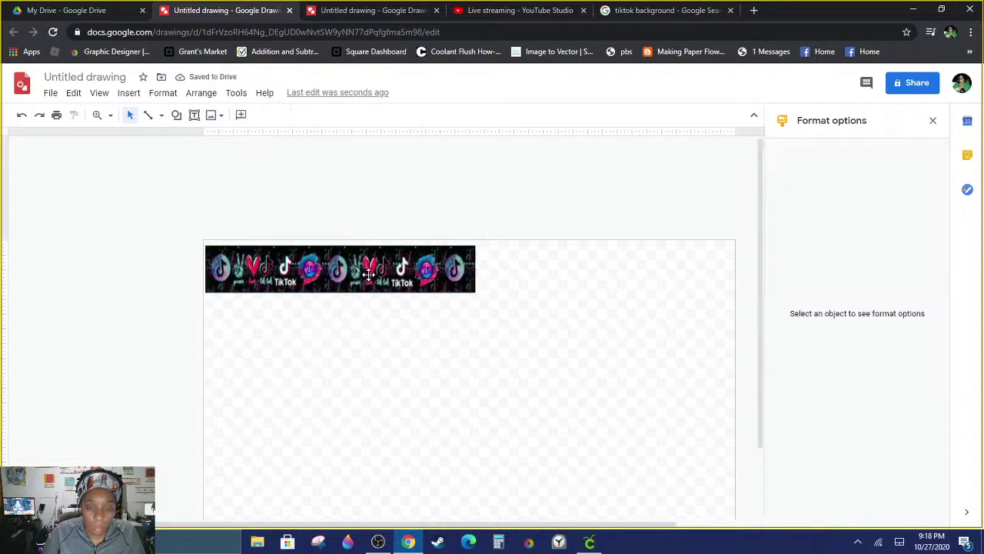
# Step: Duplicate the strip and place the copy end to end with the original, level with it
pyautogui.rightClick(367, 276)
pyautogui.click(403, 216)
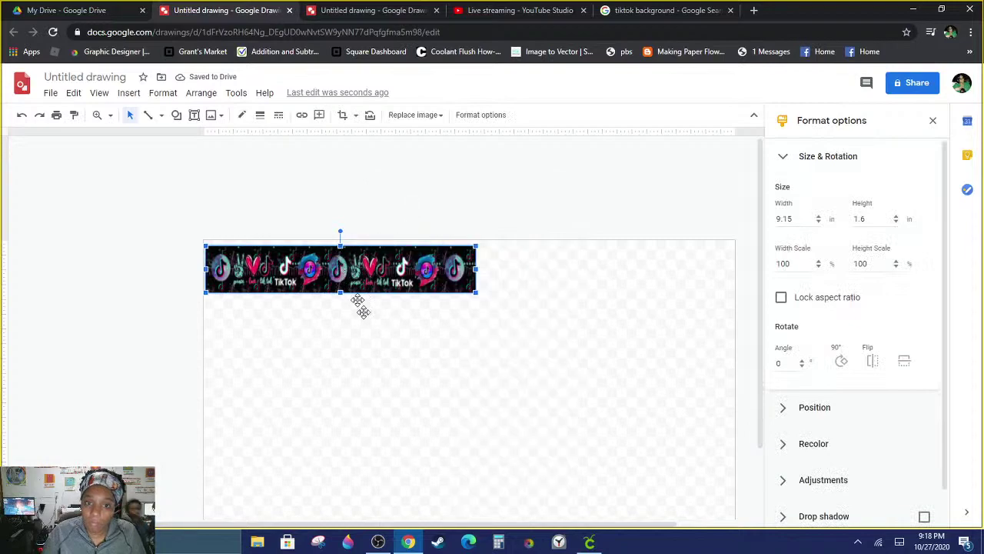
pyautogui.rightClick(479, 320)
pyautogui.click(515, 368)
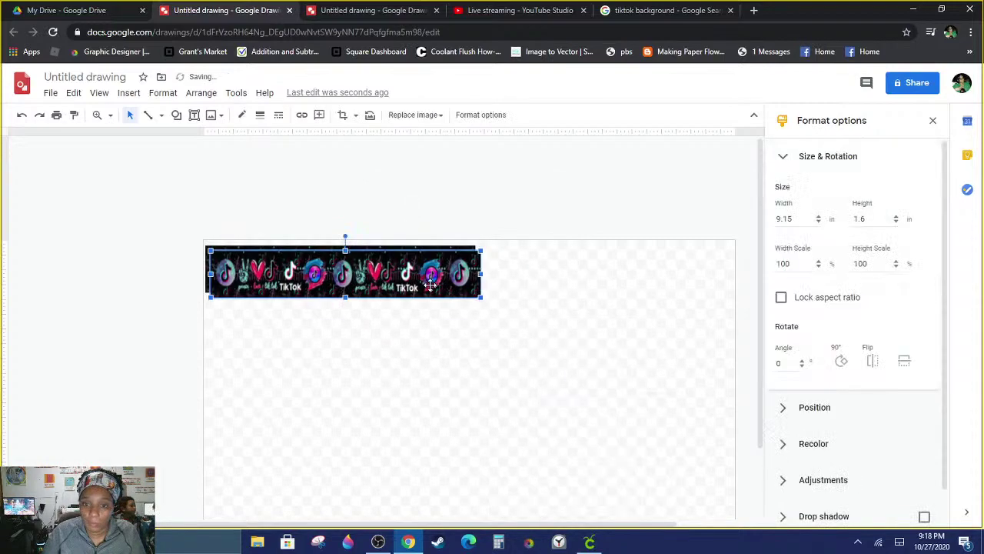
pyautogui.moveTo(405, 277); pyautogui.dragTo(683, 288)
pyautogui.moveTo(503, 285); pyautogui.dragTo(502, 273)
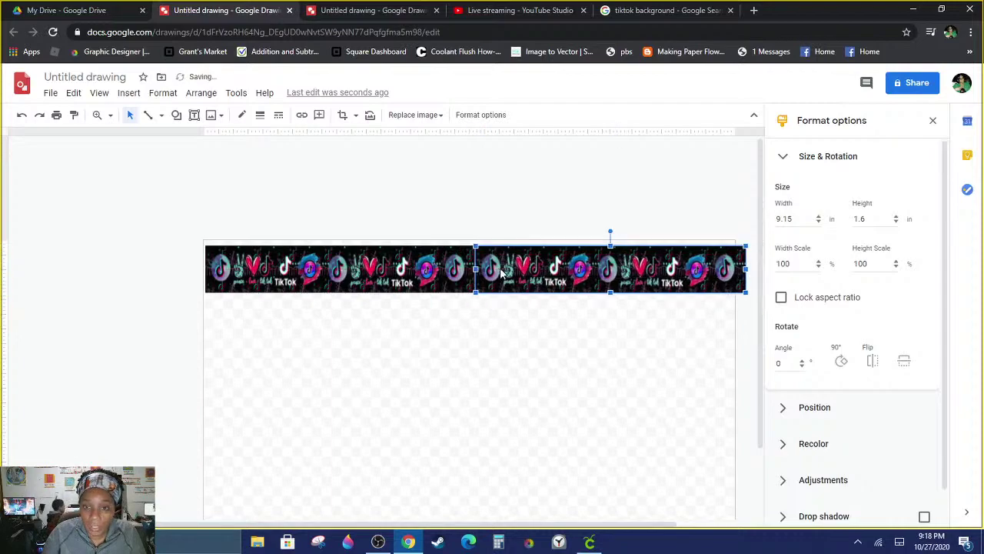
pyautogui.click(462, 330)
# Step: Narrow the second strip so the row spans about 17.67 in and ends just inside the page's right edge
pyautogui.click(736, 274)
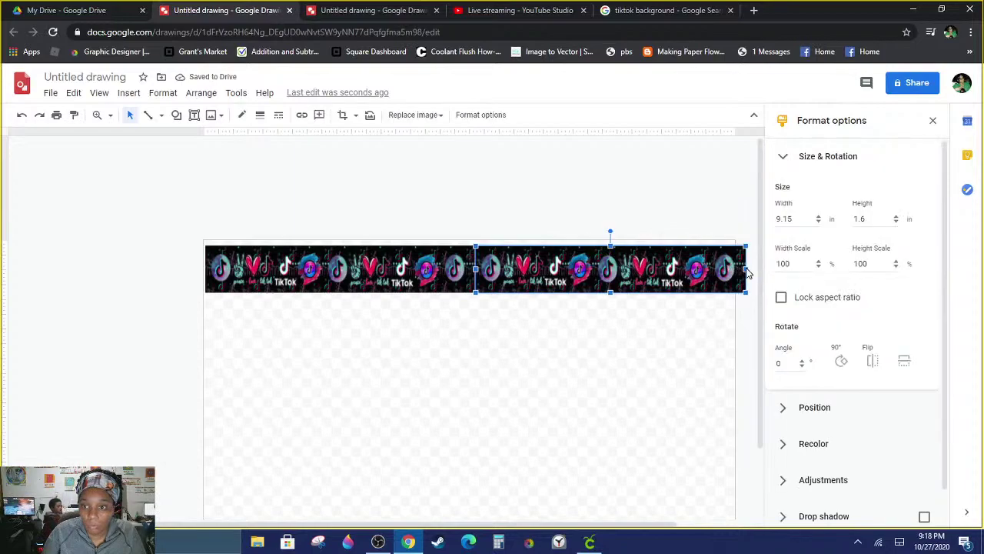
pyautogui.moveTo(746, 269); pyautogui.dragTo(727, 269)
pyautogui.click(541, 357)
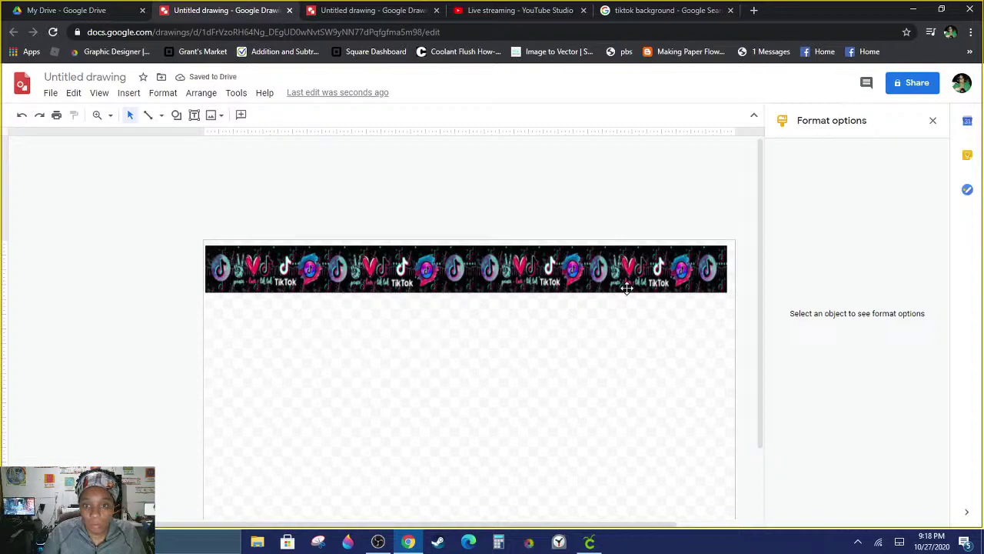
# Step: Select both strips, align them vertically by their top edges, and deselect them
pyautogui.moveTo(206, 243); pyautogui.dragTo(737, 336)
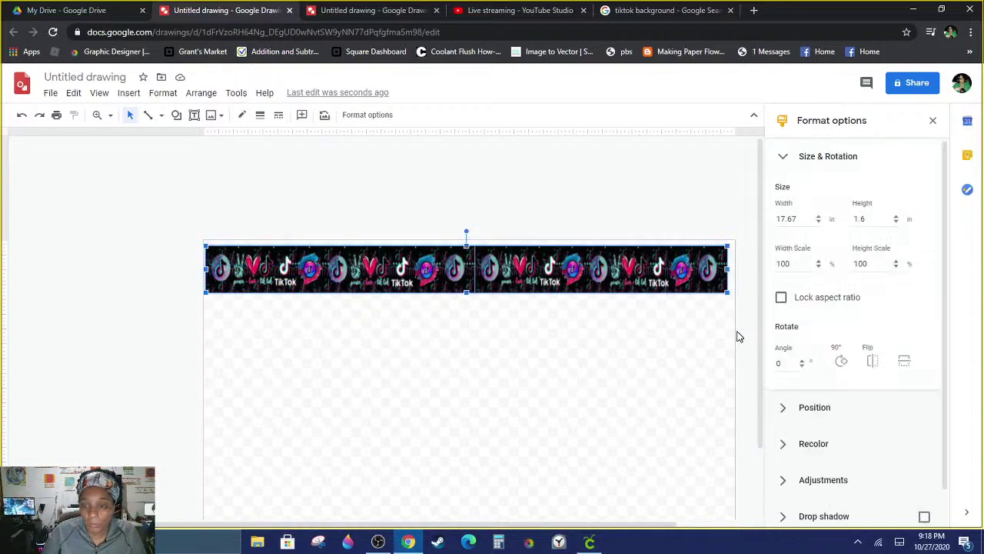
pyautogui.rightClick(567, 265)
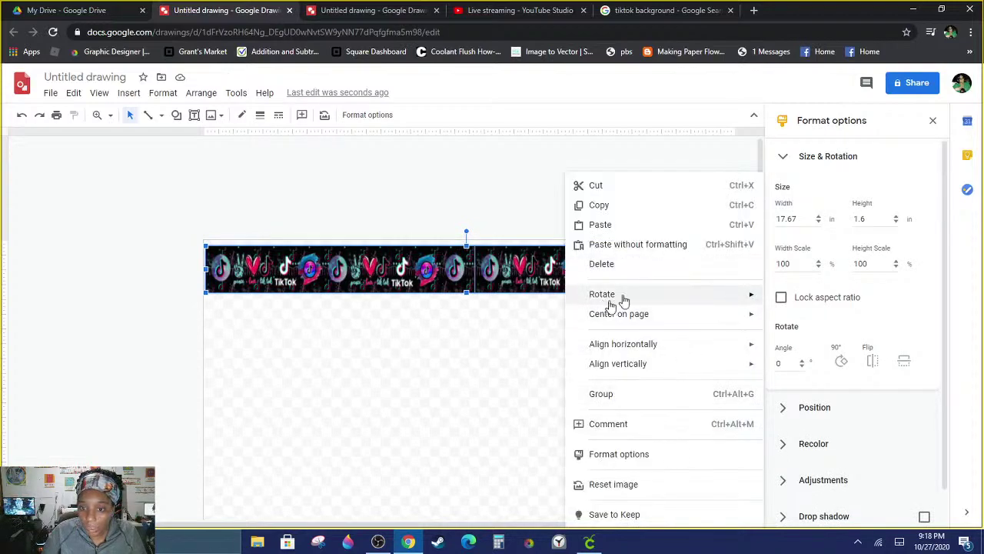
pyautogui.moveTo(665, 350)
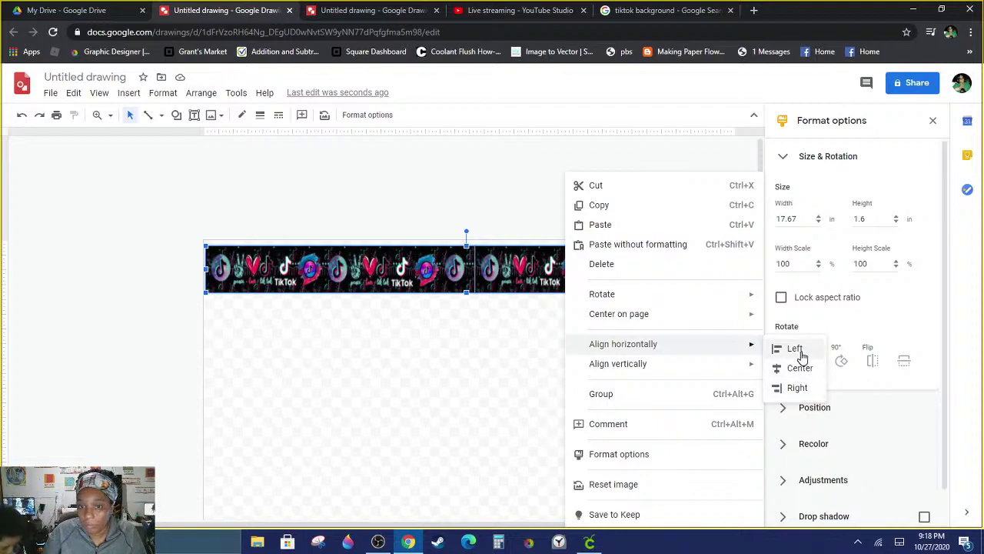
pyautogui.moveTo(697, 368)
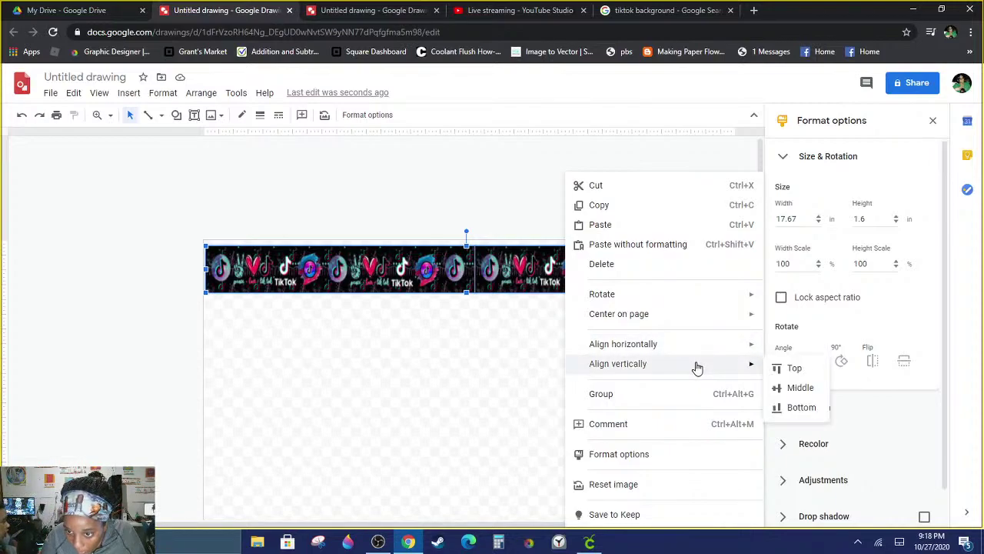
pyautogui.click(796, 368)
pyautogui.click(232, 229)
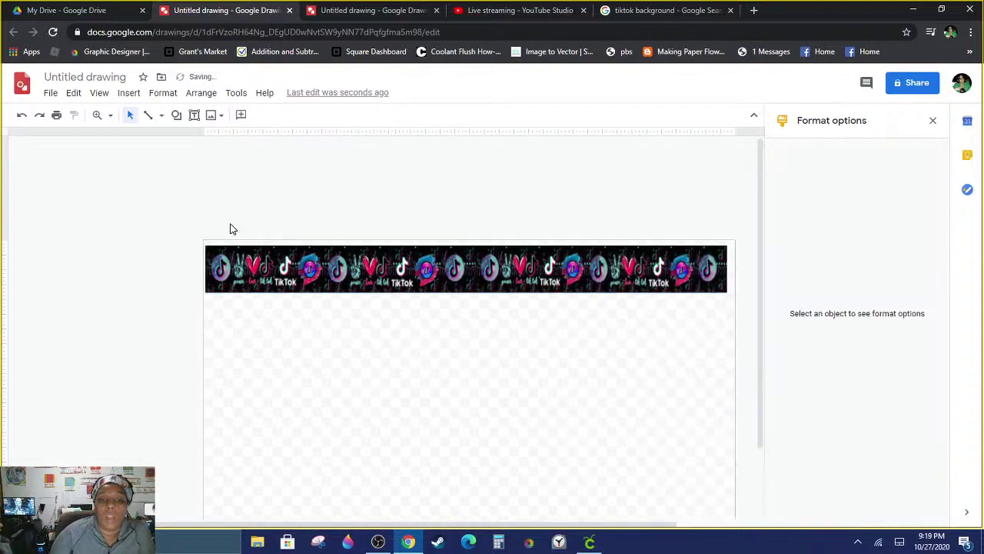
# Step: Group the two end-to-end strips into one object
pyautogui.moveTo(202, 243); pyautogui.dragTo(738, 338)
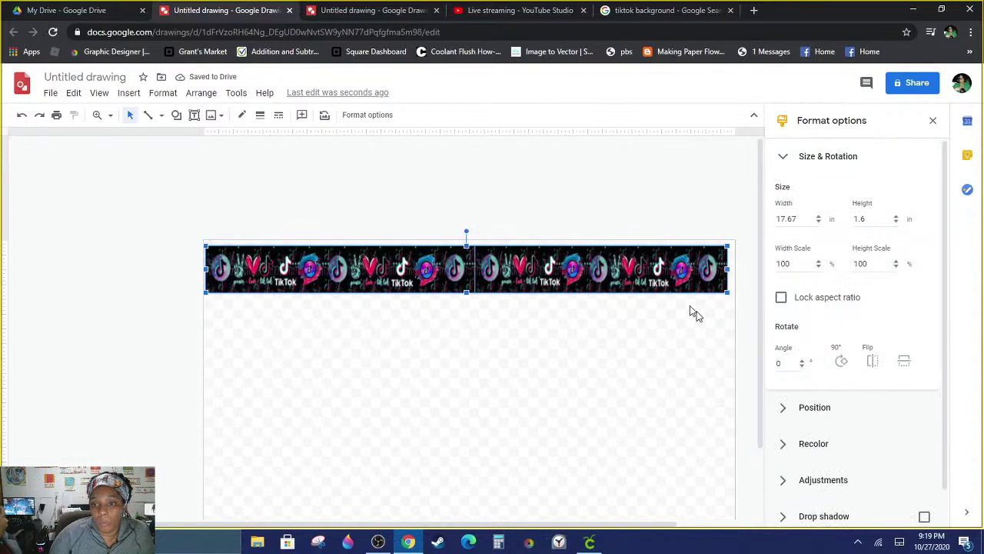
pyautogui.rightClick(653, 285)
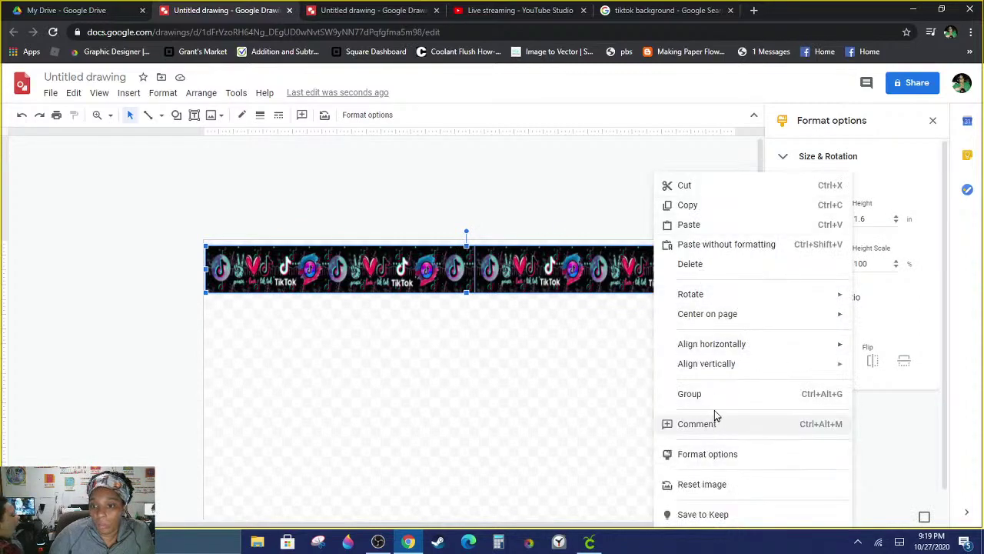
pyautogui.click(691, 393)
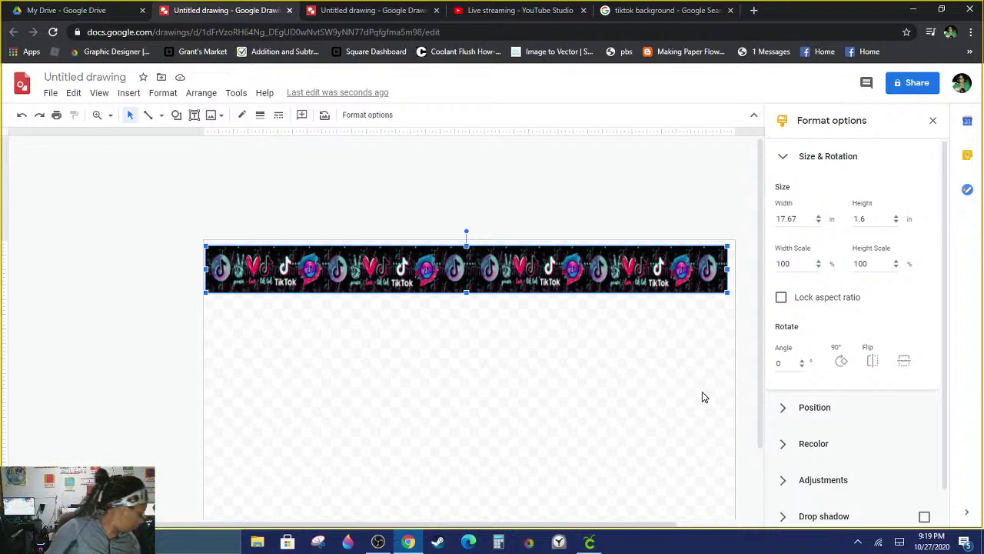
# Step: Reposition the grouped strip near the top of the page with equal side margins, and deselect it
pyautogui.moveTo(496, 301); pyautogui.dragTo(512, 414)
pyautogui.click(510, 453)
pyautogui.click(484, 362)
pyautogui.moveTo(470, 387); pyautogui.dragTo(439, 304)
pyautogui.moveTo(286, 304); pyautogui.dragTo(306, 283)
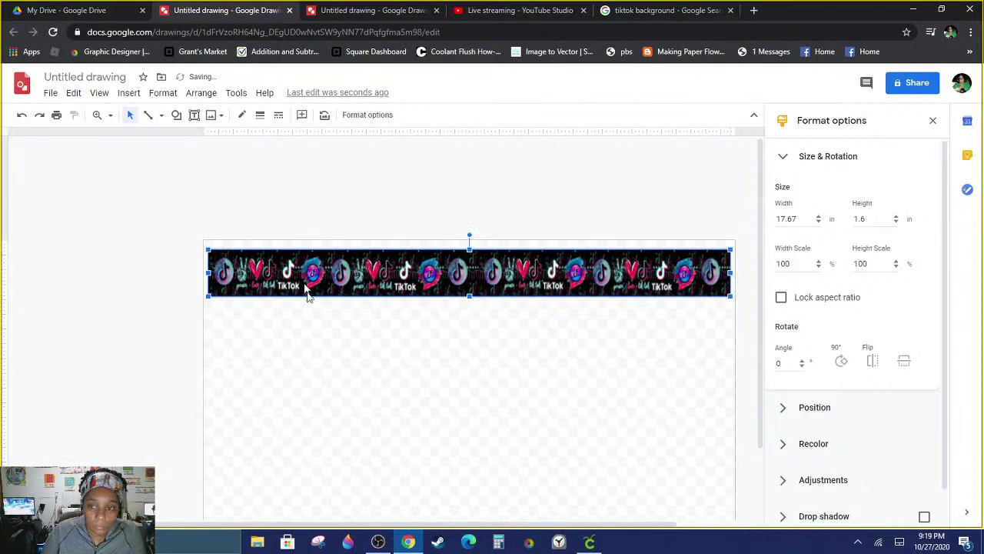
pyautogui.click(326, 366)
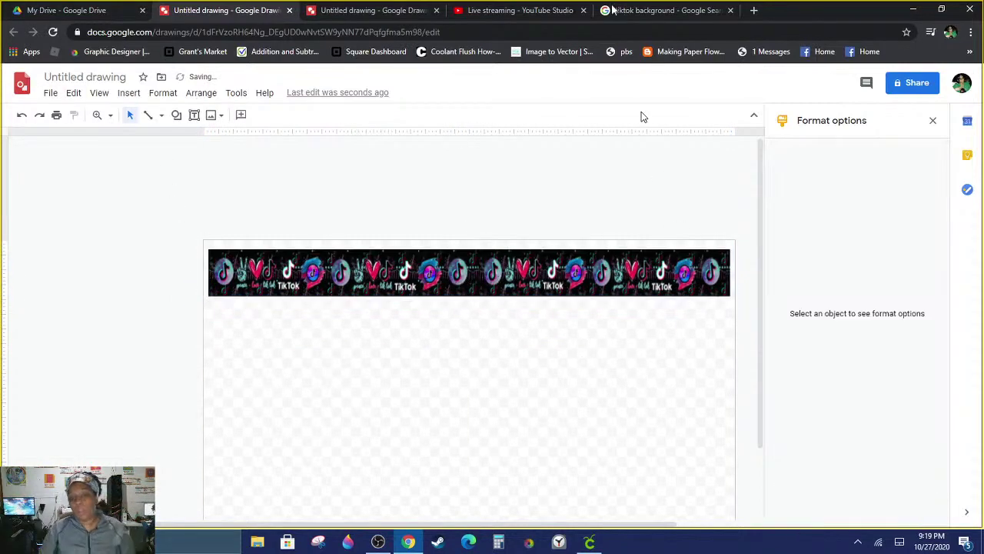
# Step: Duplicate the grouped strip and place the copy directly below the first row with a small gap
pyautogui.scroll(-3, 619, 463)
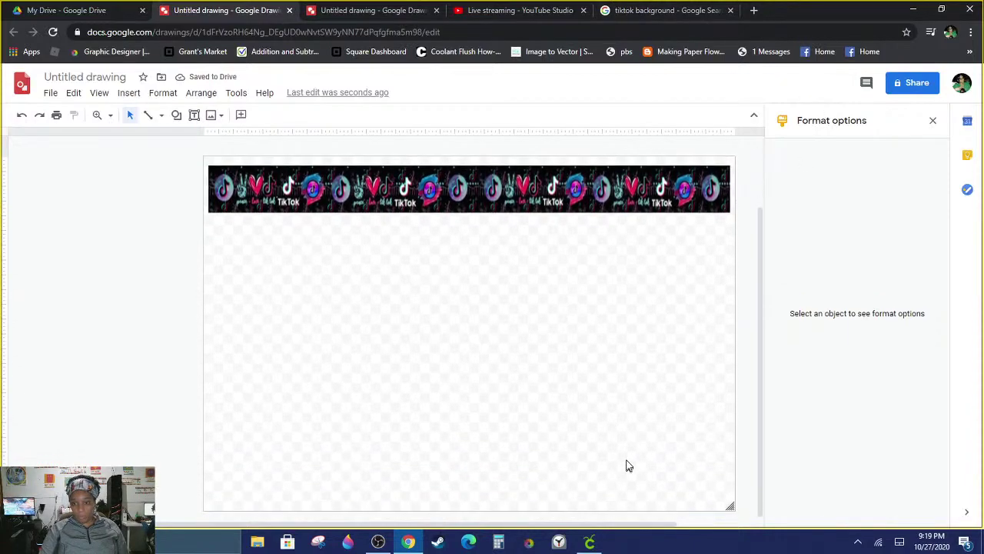
pyautogui.rightClick(512, 202)
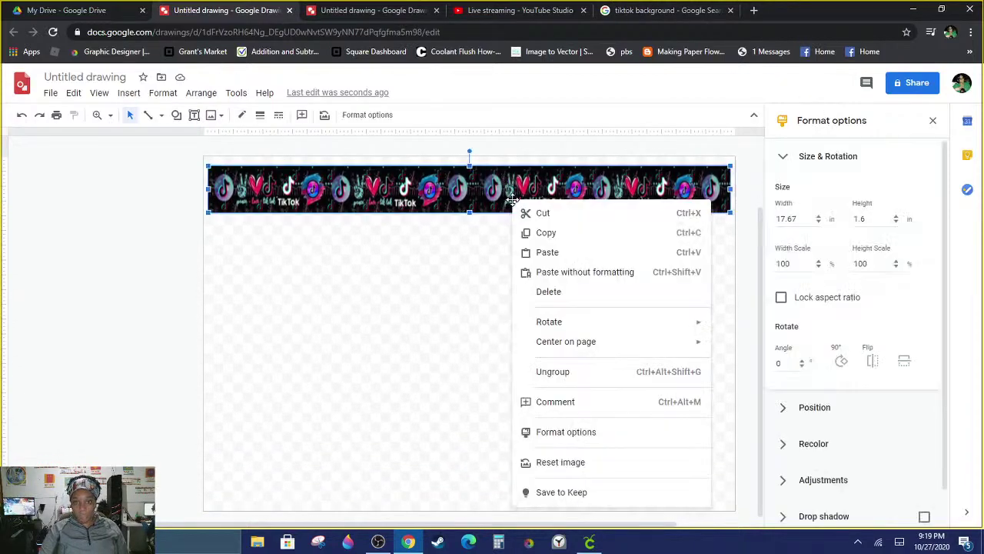
pyautogui.click(546, 233)
pyautogui.rightClick(465, 251)
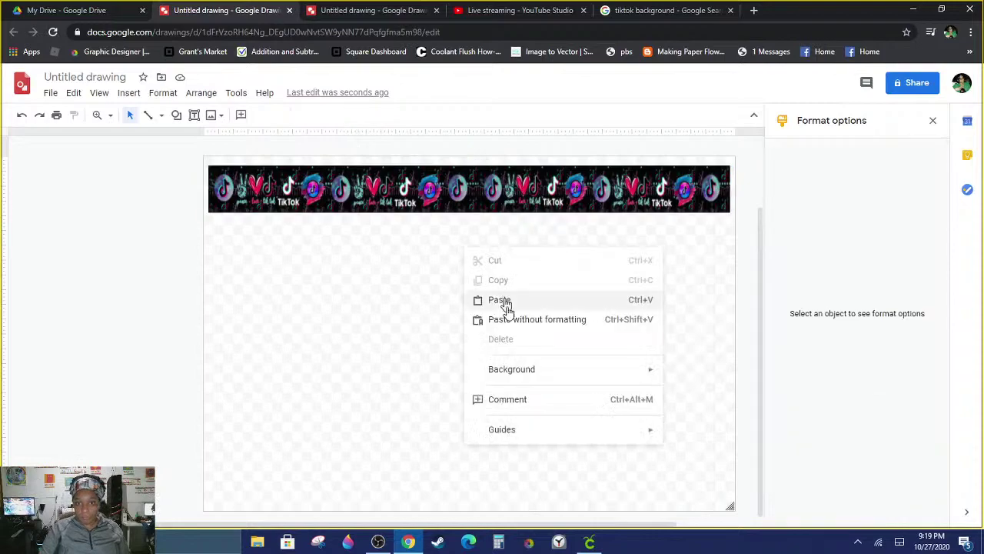
pyautogui.click(505, 304)
pyautogui.moveTo(470, 198); pyautogui.dragTo(459, 260)
# Step: Paste a third grouped strip, position it just under the second row, and deselect it
pyautogui.rightClick(476, 309)
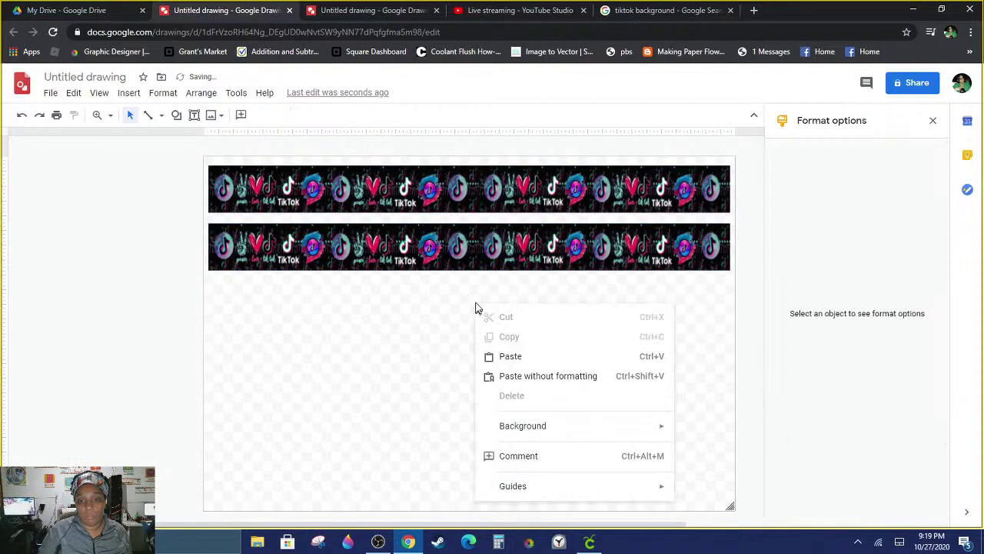
pyautogui.click(506, 356)
pyautogui.moveTo(442, 200); pyautogui.dragTo(439, 303)
pyautogui.click(459, 355)
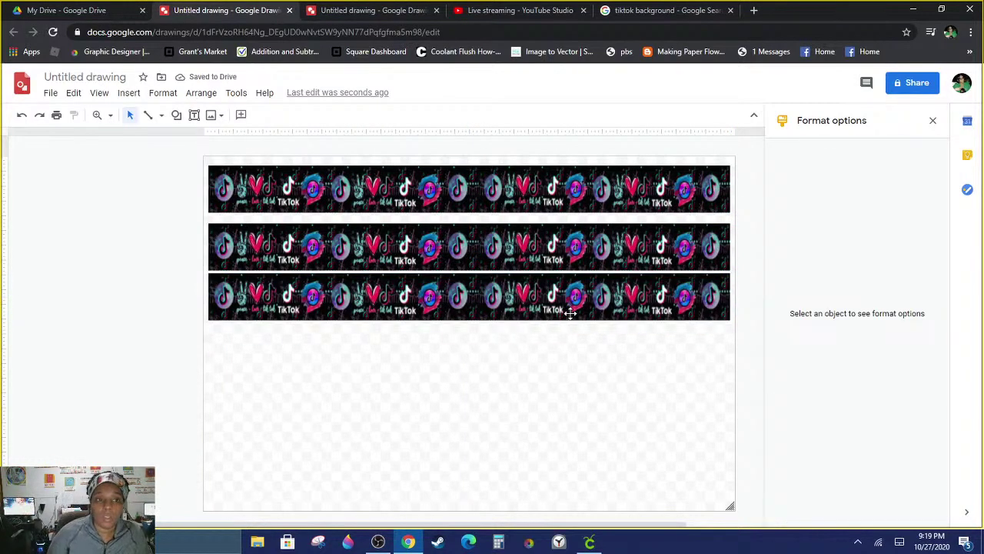
# Step: Switch to the other open drawing to examine its page of mirrored TikTok strips
pyautogui.click(371, 11)
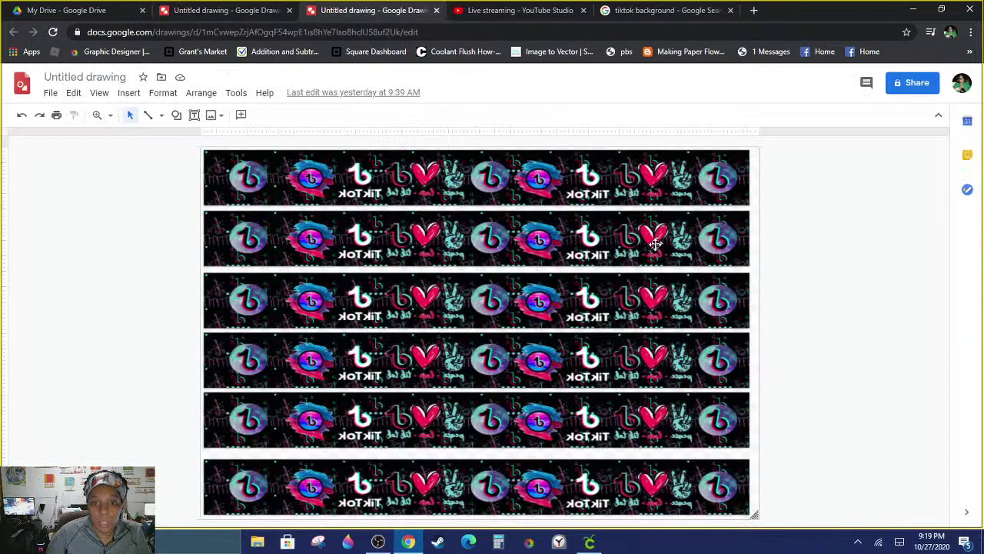
# Step: Show the format options and select individual mirrored strips to check their width and height
pyautogui.click(492, 193)
pyautogui.click(469, 121)
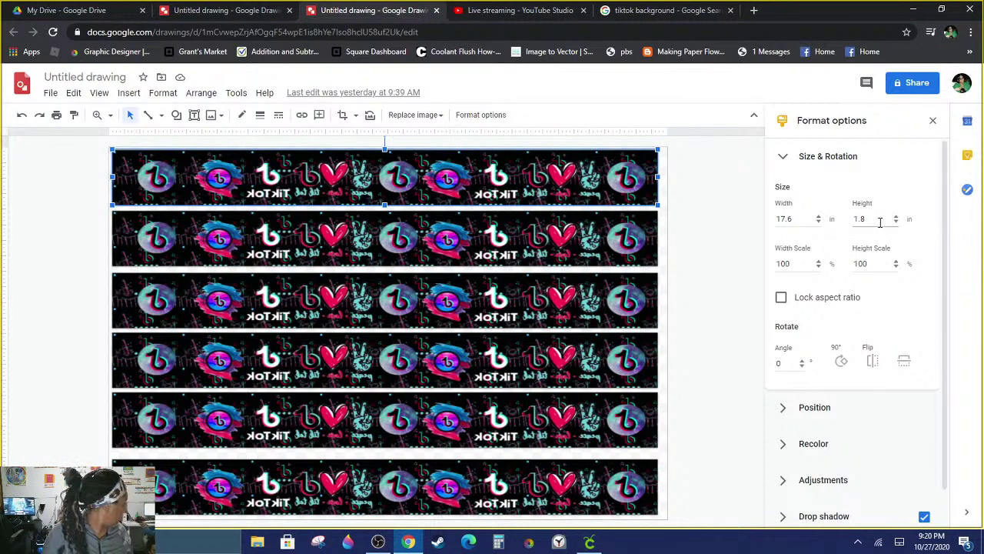
pyautogui.click(682, 231)
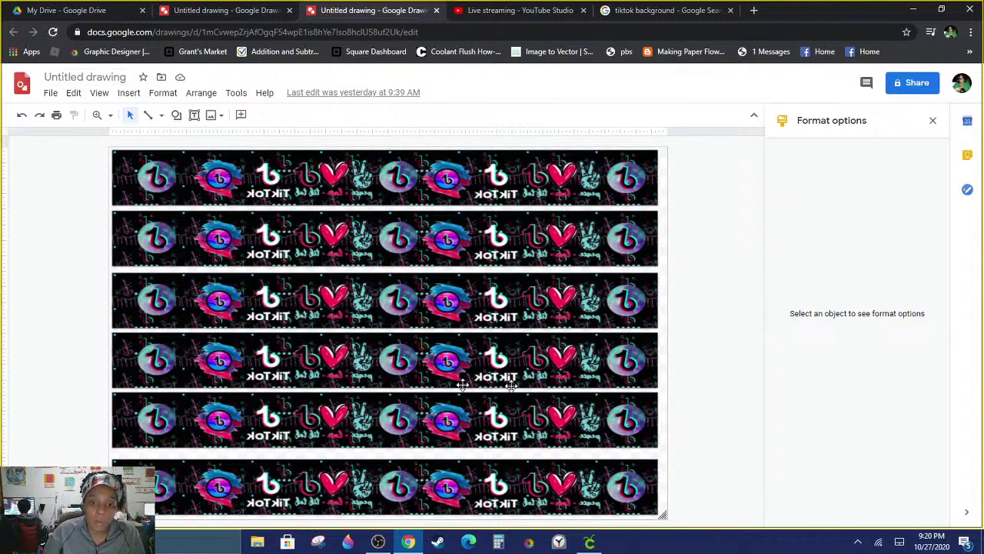
pyautogui.click(614, 238)
pyautogui.click(644, 302)
# Step: Try lowering the brightness and contrast of the fourth strip in its image adjustments
pyautogui.click(588, 375)
pyautogui.scroll(-1, 872, 388)
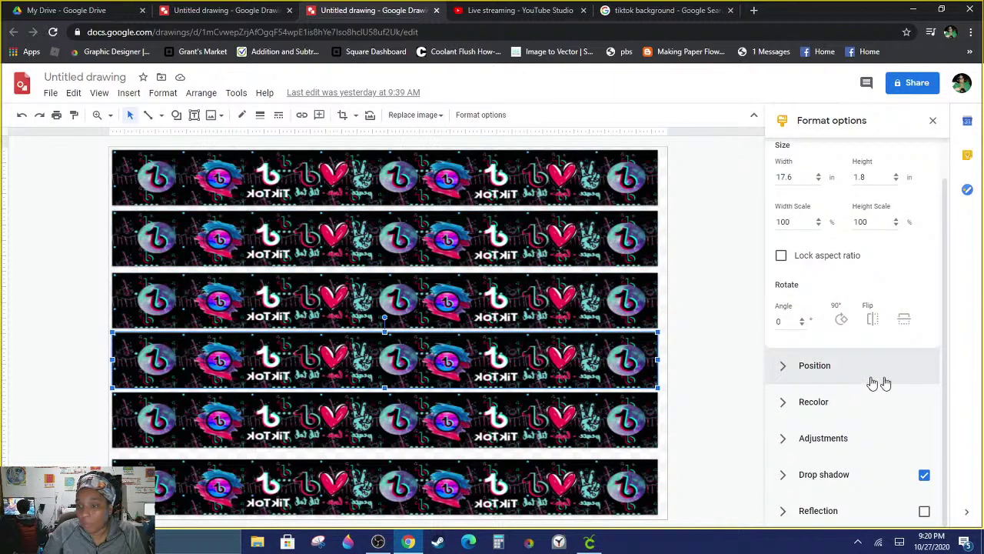
pyautogui.click(811, 441)
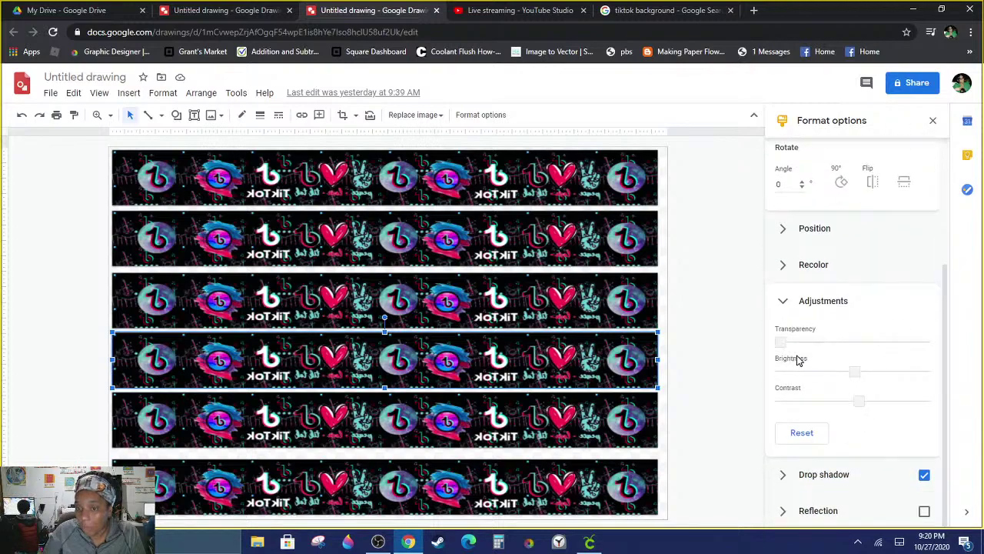
pyautogui.moveTo(854, 372); pyautogui.dragTo(845, 400)
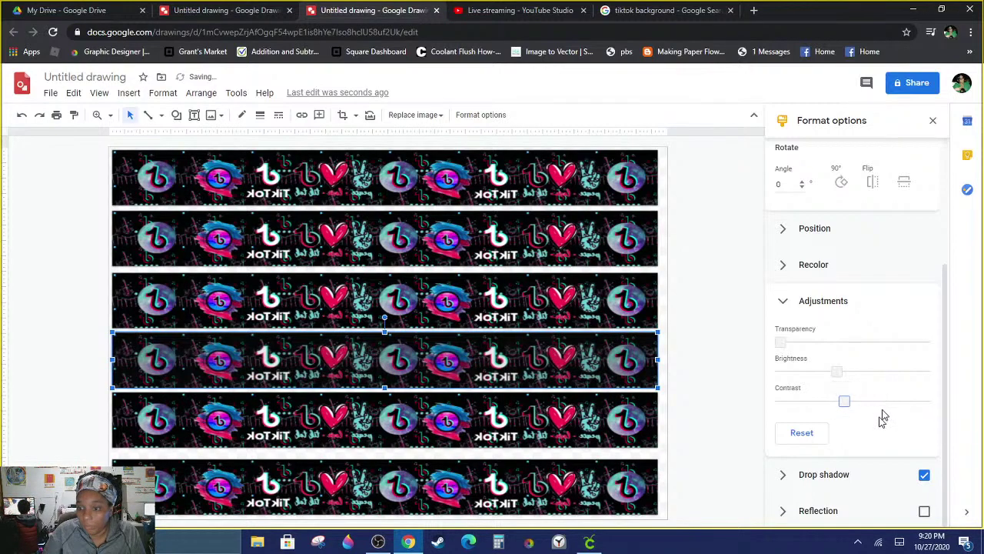
# Step: Try a magenta drop shadow on the fourth strip and adjust the shadow's distance
pyautogui.click(781, 474)
pyautogui.scroll(-2, 935, 403)
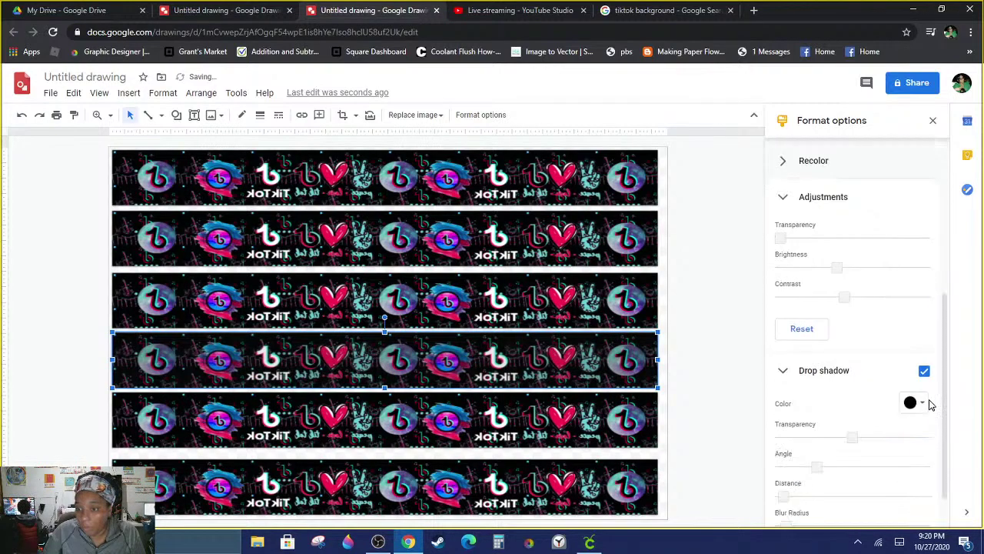
pyautogui.scroll(-1, 932, 404)
pyautogui.click(915, 352)
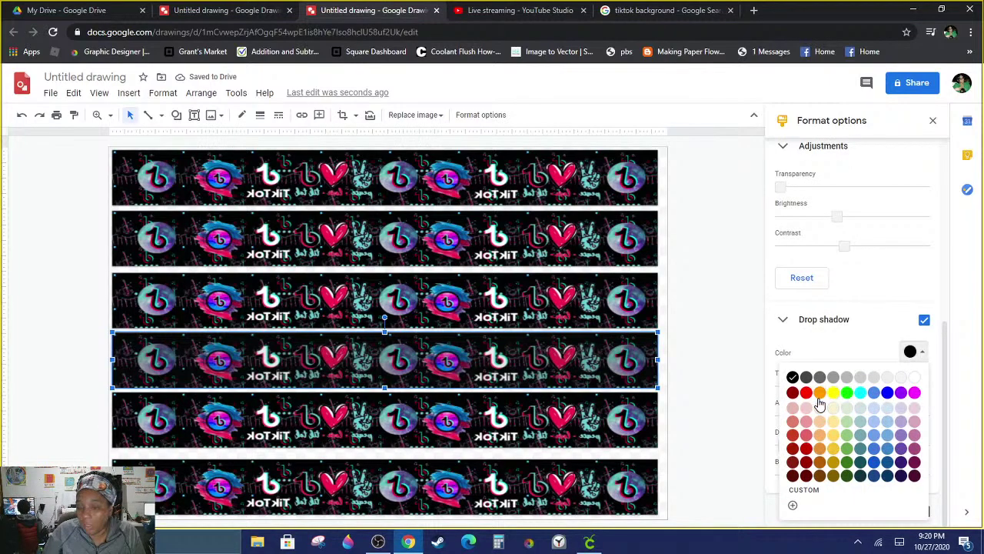
pyautogui.click(914, 394)
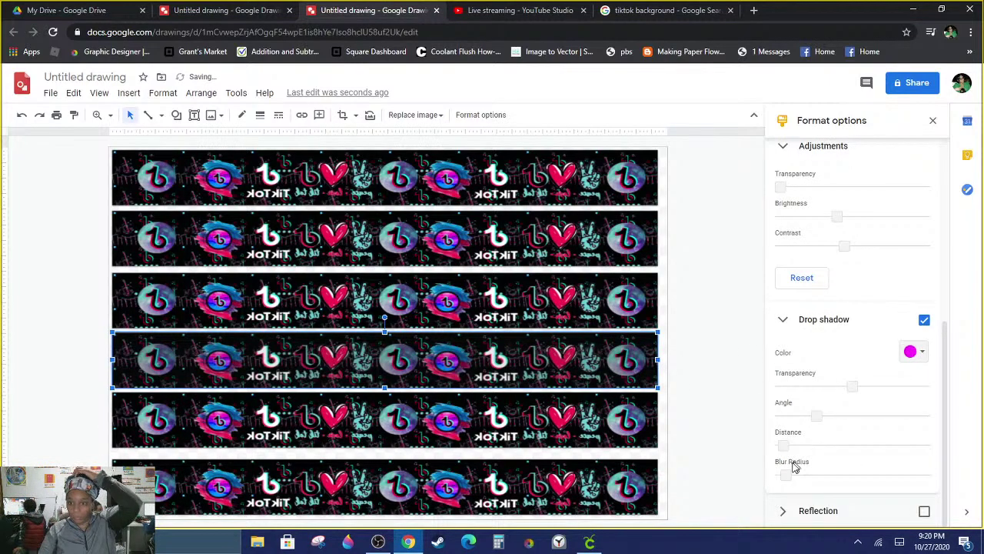
pyautogui.moveTo(785, 445)
pyautogui.mouseDown()
pyautogui.moveTo(854, 445)
pyautogui.moveTo(785, 445)
pyautogui.mouseUp()
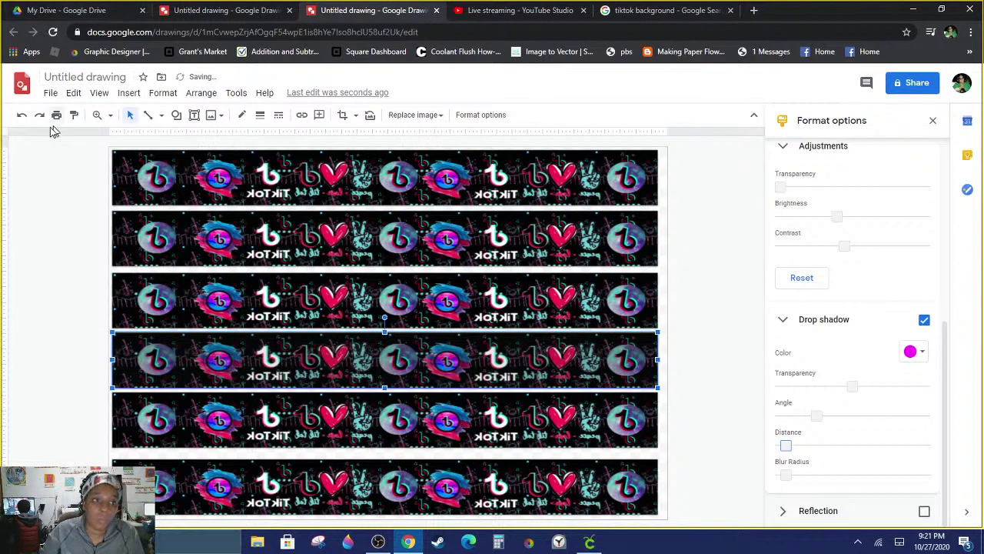
# Step: Undo all the trial drop shadow, contrast and brightness changes on the fourth strip, and deselect it
pyautogui.click(23, 118)
pyautogui.click(25, 121)
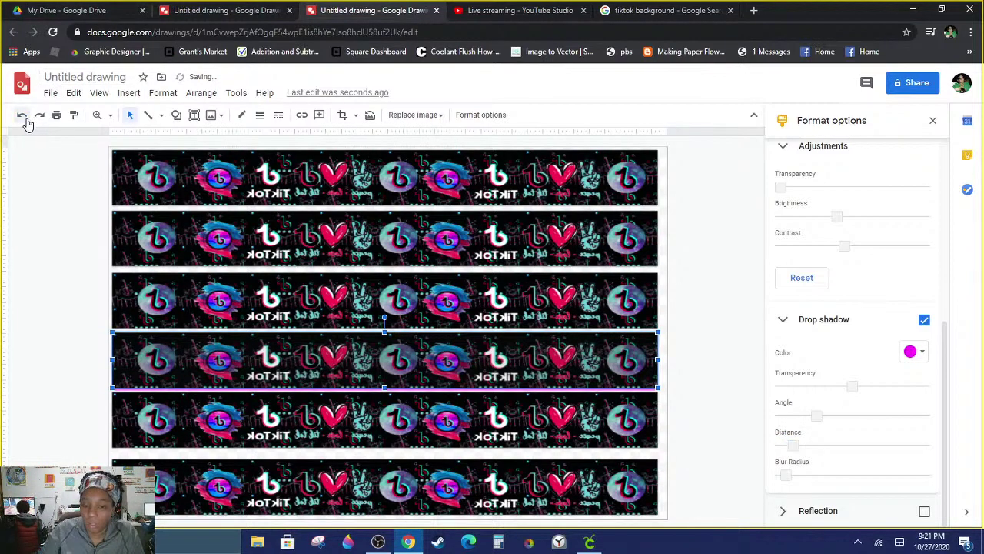
pyautogui.click(25, 121)
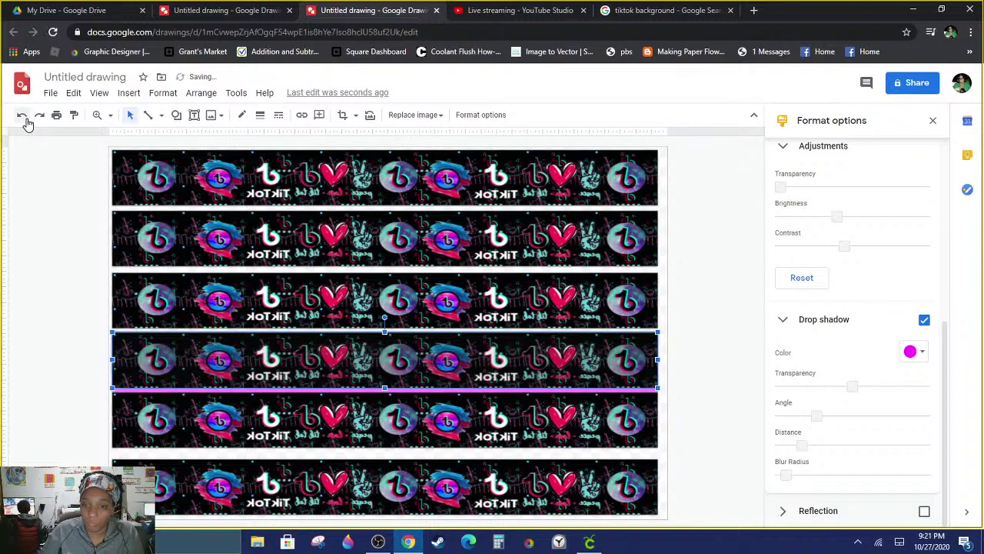
pyautogui.click(26, 121)
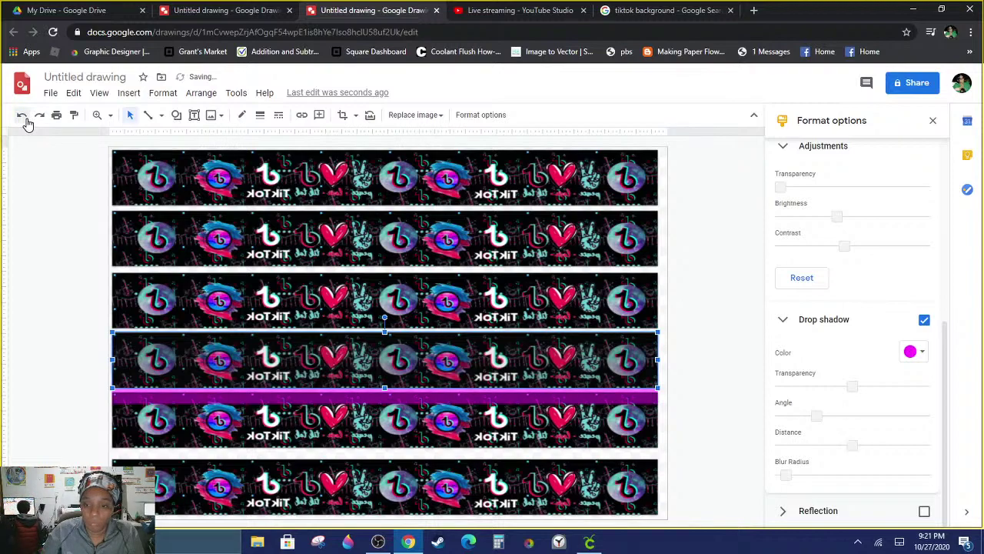
pyautogui.click(25, 121)
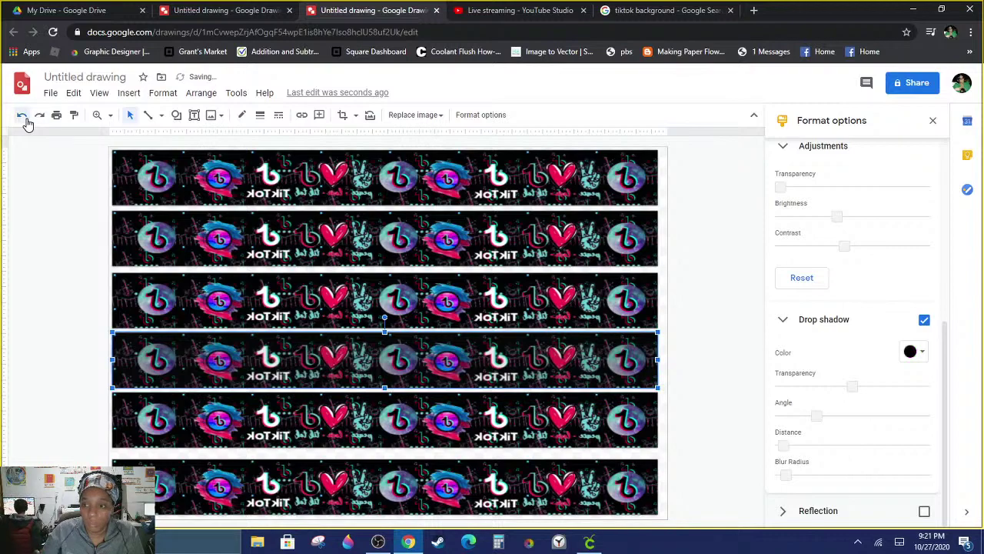
pyautogui.click(25, 120)
pyautogui.click(23, 117)
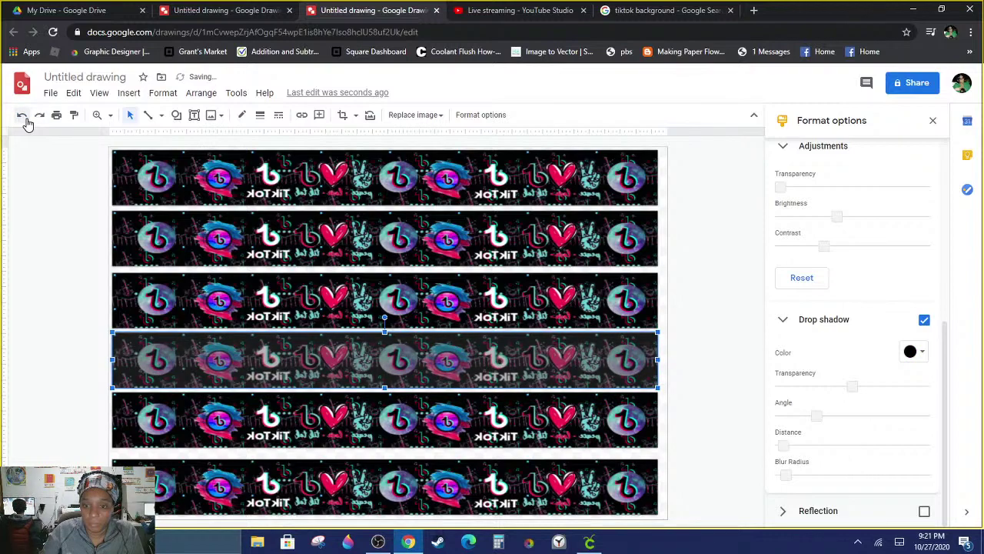
pyautogui.click(24, 117)
pyautogui.click(24, 117)
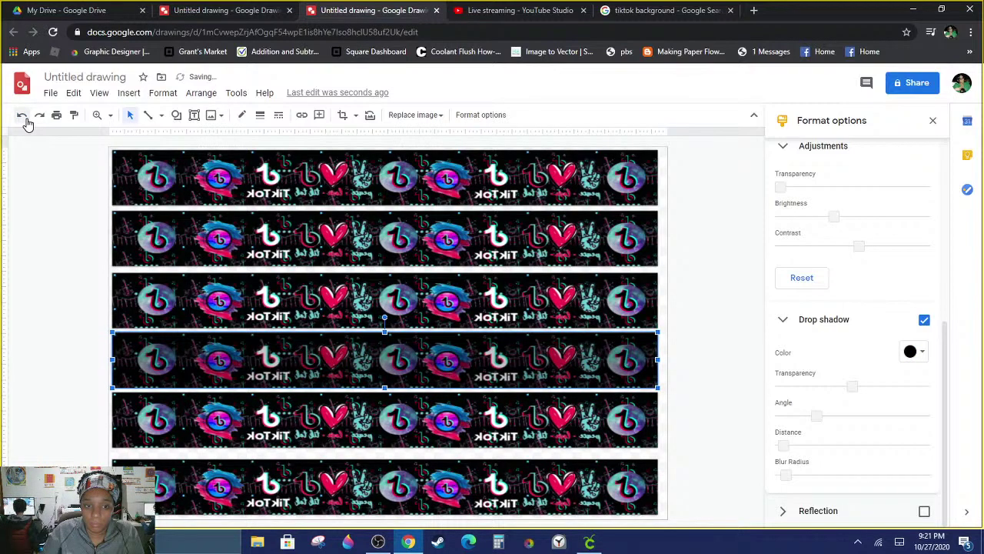
pyautogui.click(25, 119)
pyautogui.click(24, 120)
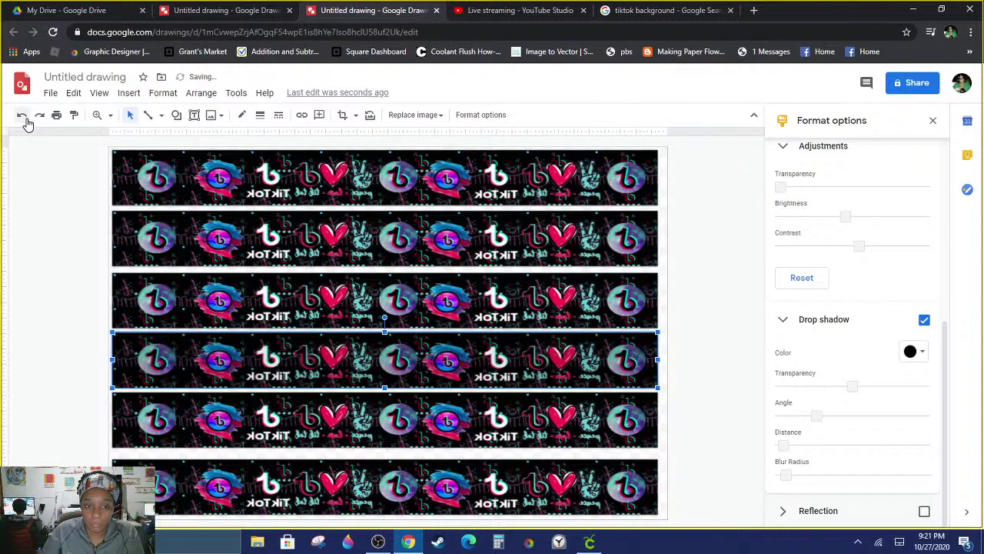
pyautogui.click(23, 117)
pyautogui.click(24, 117)
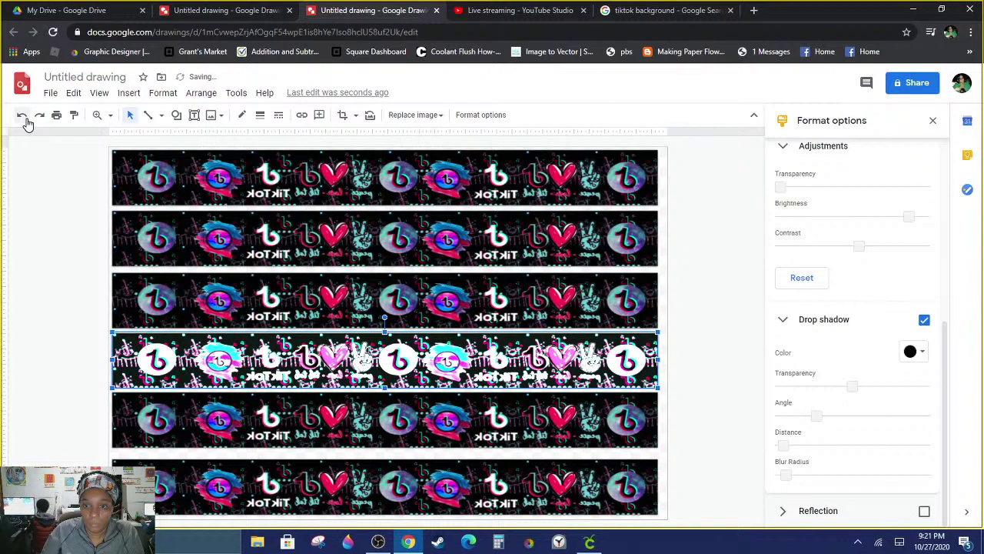
pyautogui.click(24, 118)
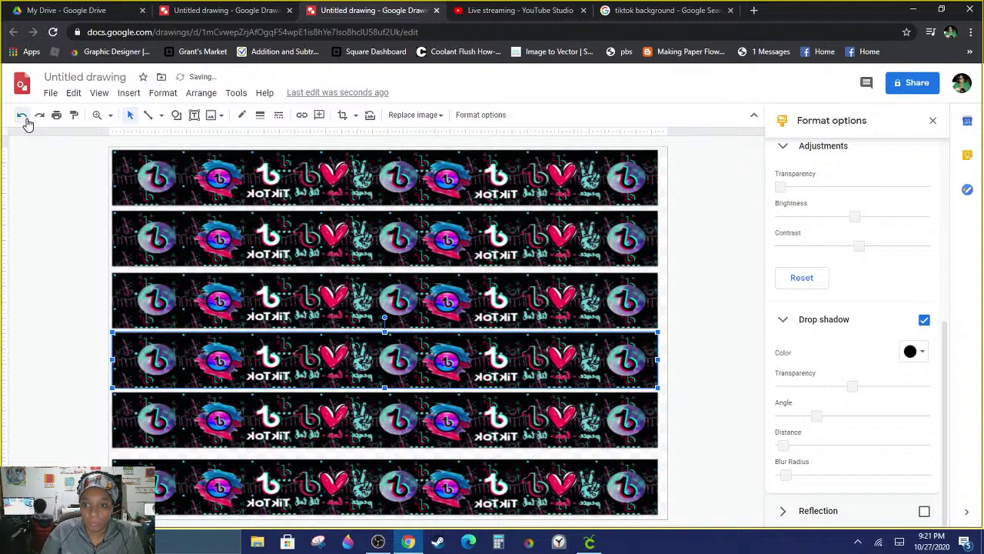
pyautogui.scroll(2, 792, 423)
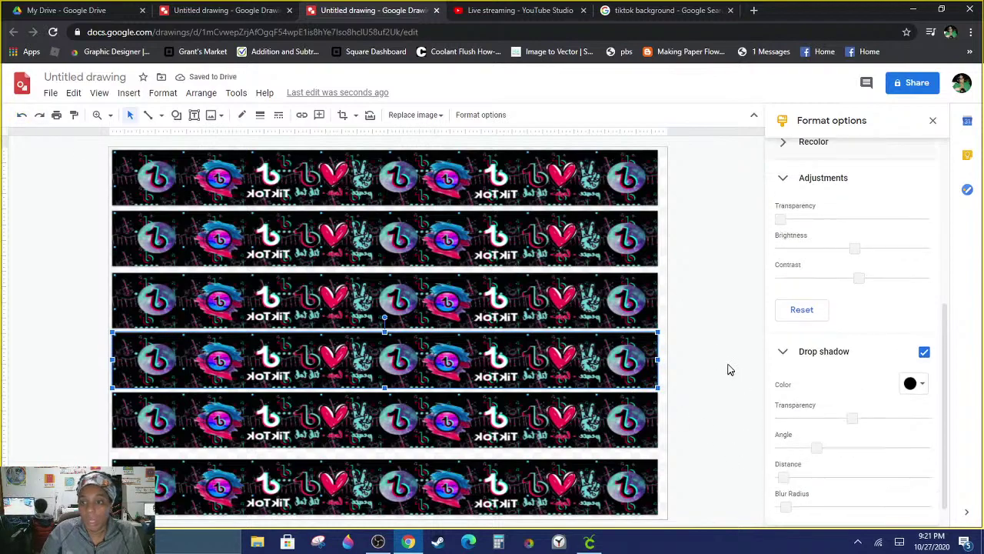
pyautogui.scroll(4, 782, 351)
pyautogui.click(708, 320)
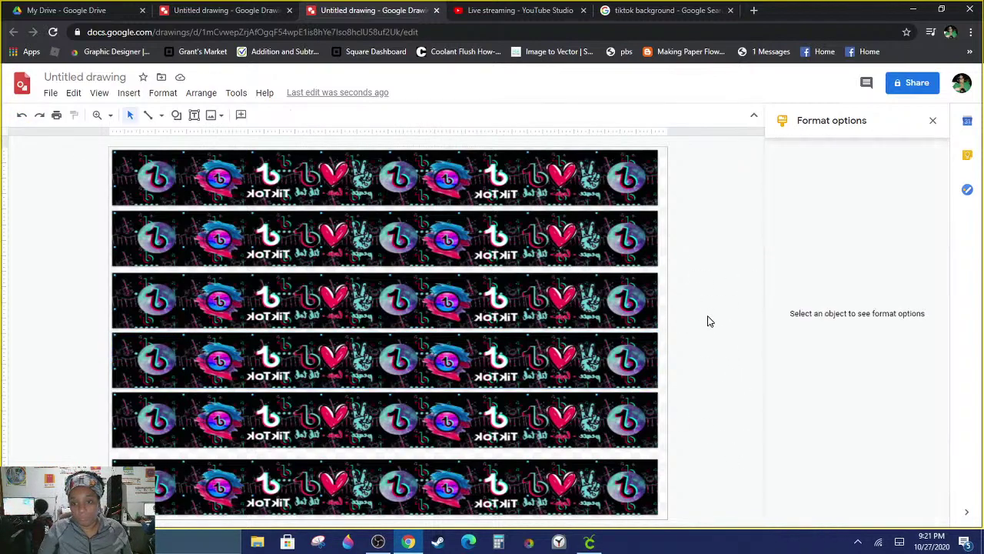
# Step: Preview how the page of strips prints, and close the preview without printing
pyautogui.click(51, 93)
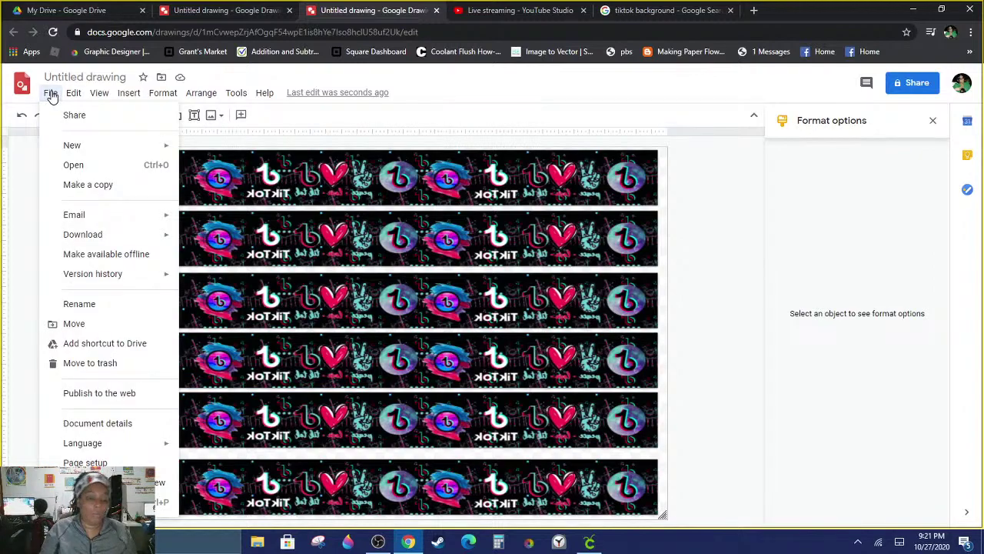
pyautogui.hotkey('ctrl', 'p')
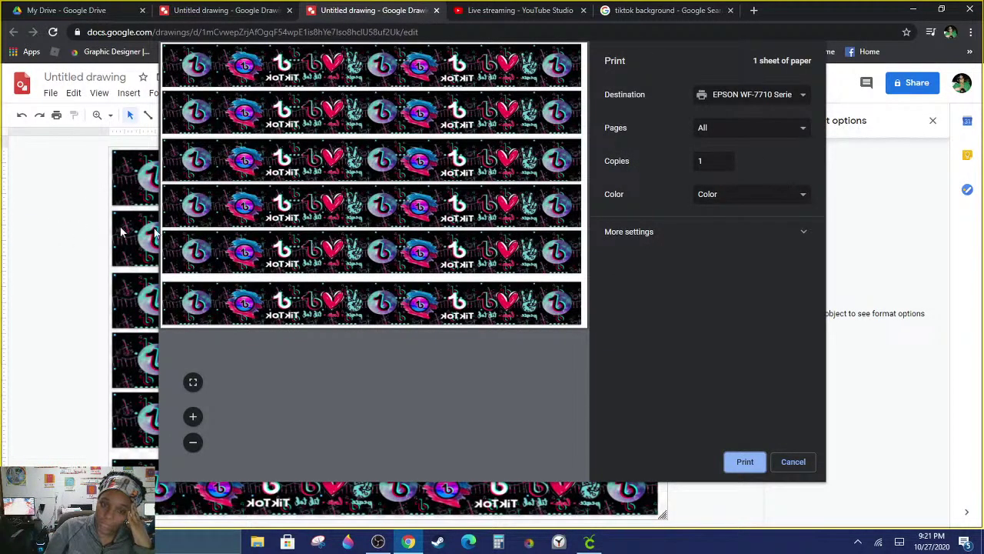
pyautogui.click(792, 463)
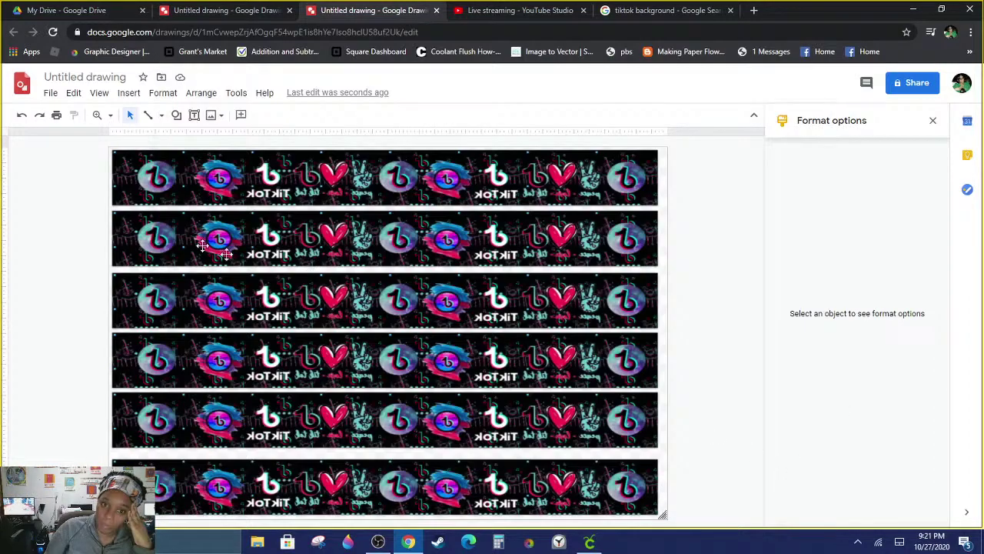
# Step: Try flipping the first strip horizontally to show its unmirrored text, and flip it back to mirrored
pyautogui.click(511, 196)
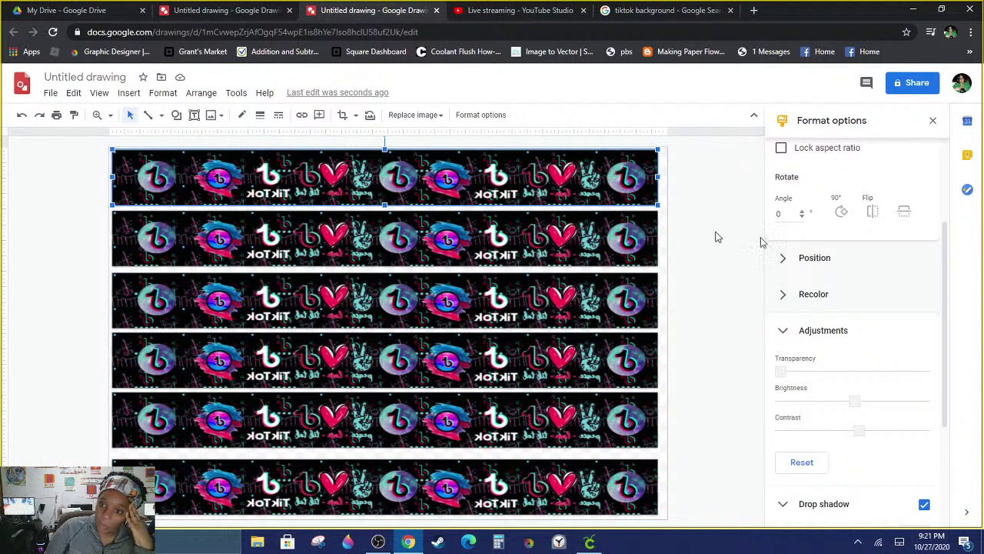
pyautogui.click(870, 219)
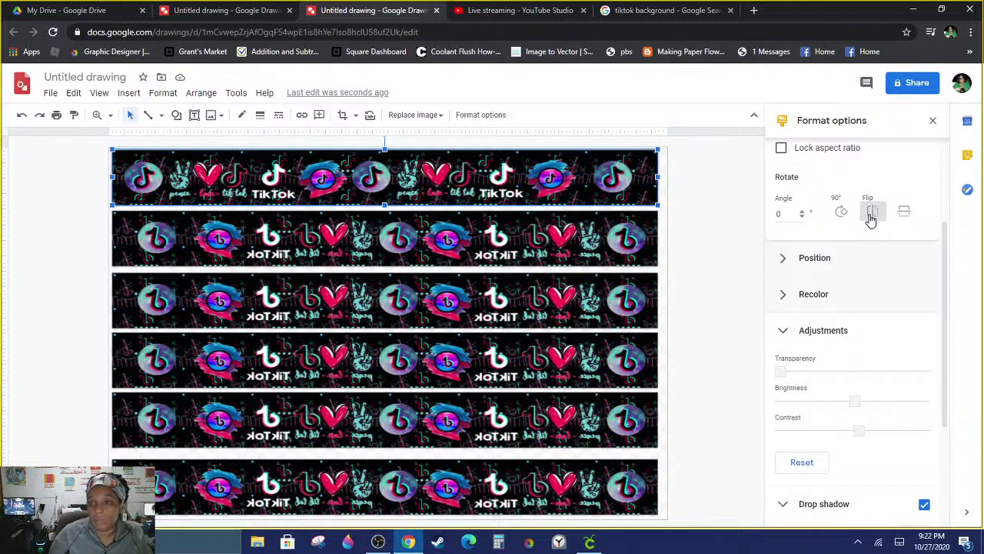
pyautogui.click(871, 212)
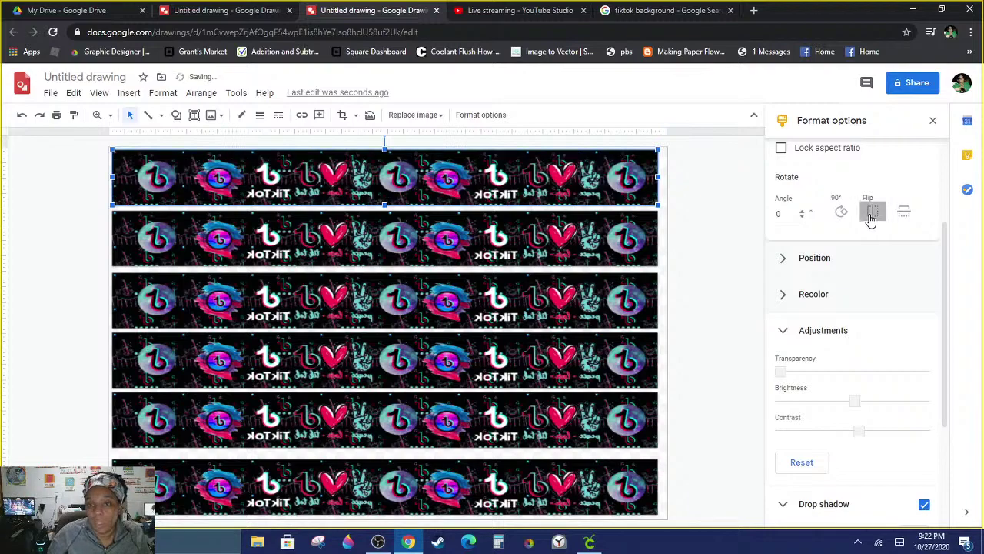
# Step: Bring up the print settings for the drawing and keep EPSON WF-7710 Series as the destination
pyautogui.click(48, 92)
pyautogui.click(77, 483)
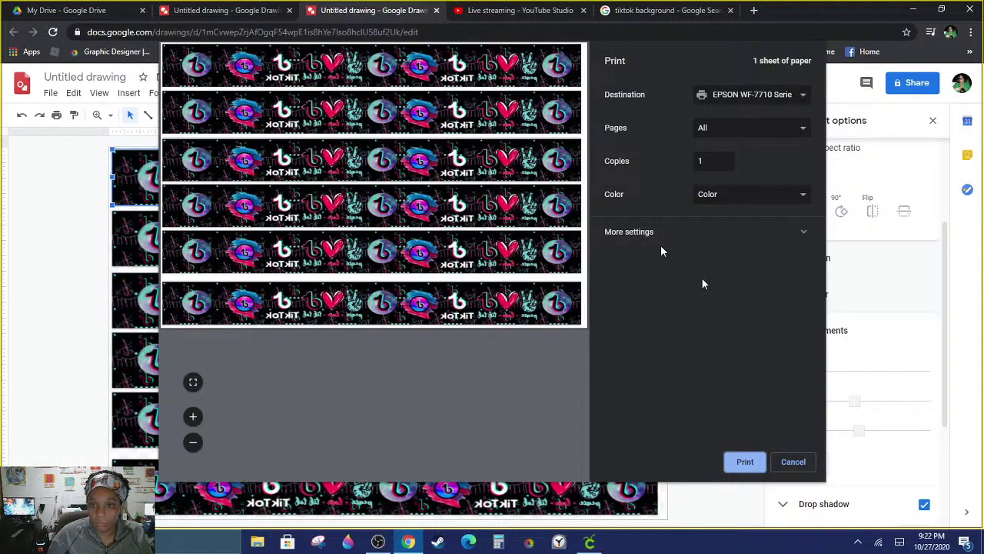
pyautogui.click(802, 99)
pyautogui.click(802, 100)
pyautogui.click(802, 99)
pyautogui.click(756, 116)
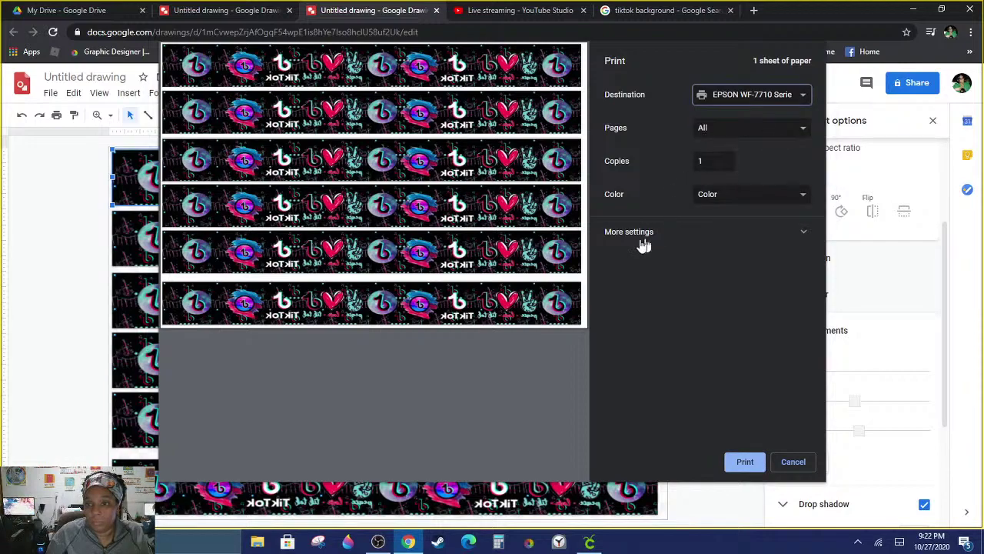
# Step: Expand the additional print settings and choose Arch B as the paper size
pyautogui.click(641, 246)
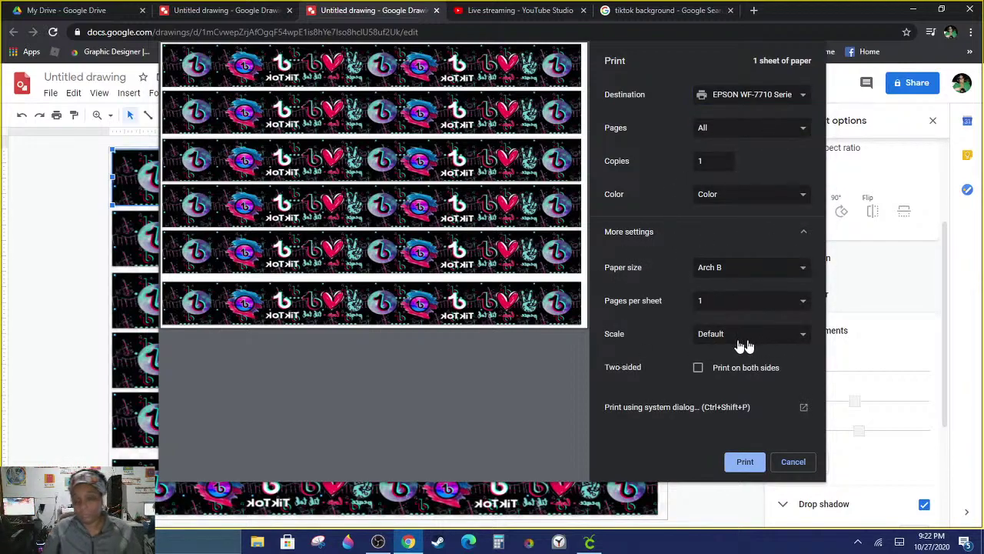
pyautogui.click(800, 275)
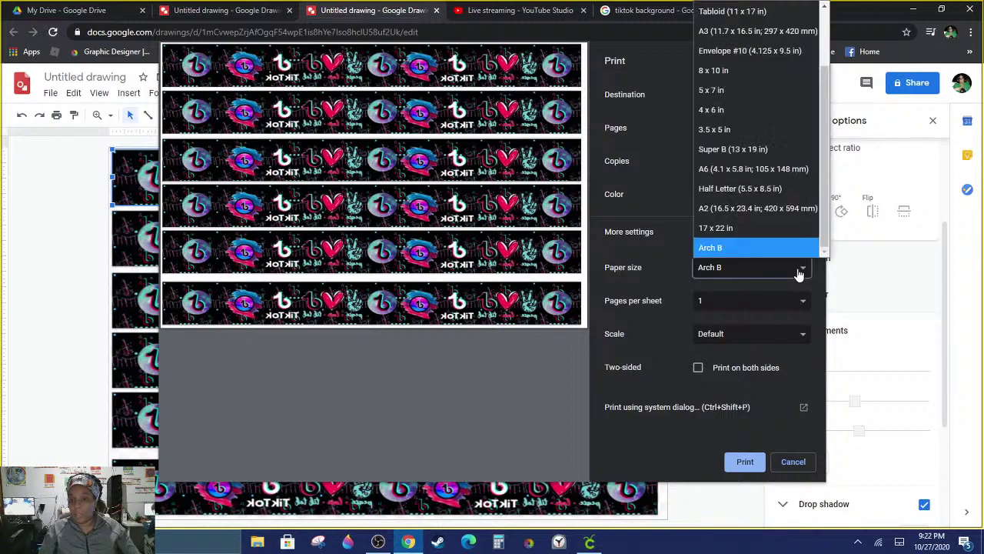
pyautogui.click(794, 248)
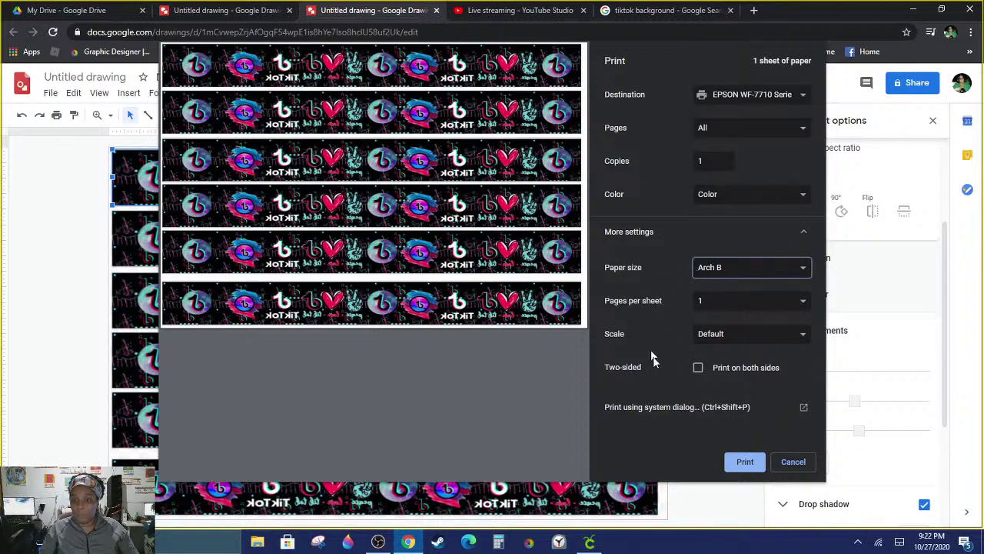
# Step: Switch to the system print dialog, choose the EPSON013E75 (WF-7710 Series) printer, and open its preferences
pyautogui.click(664, 409)
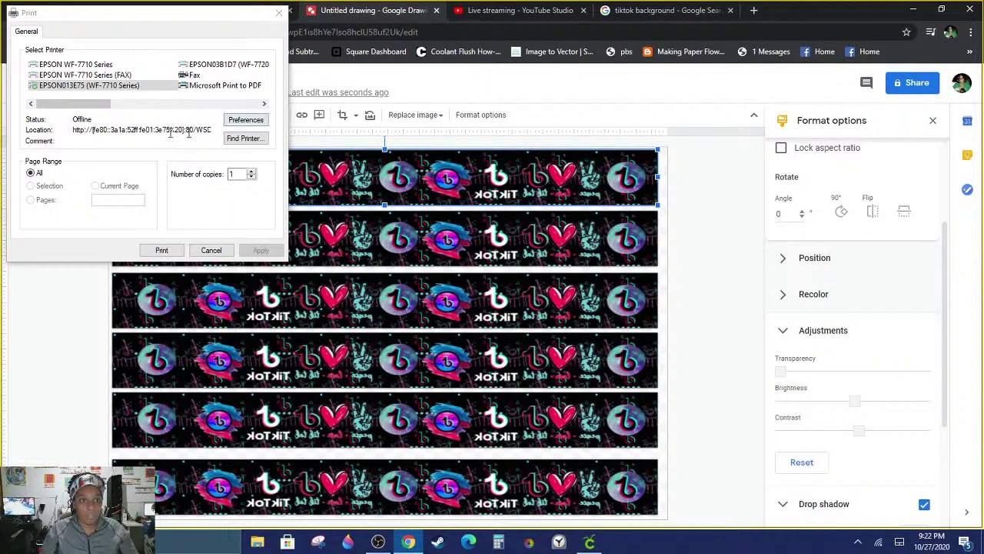
pyautogui.click(98, 66)
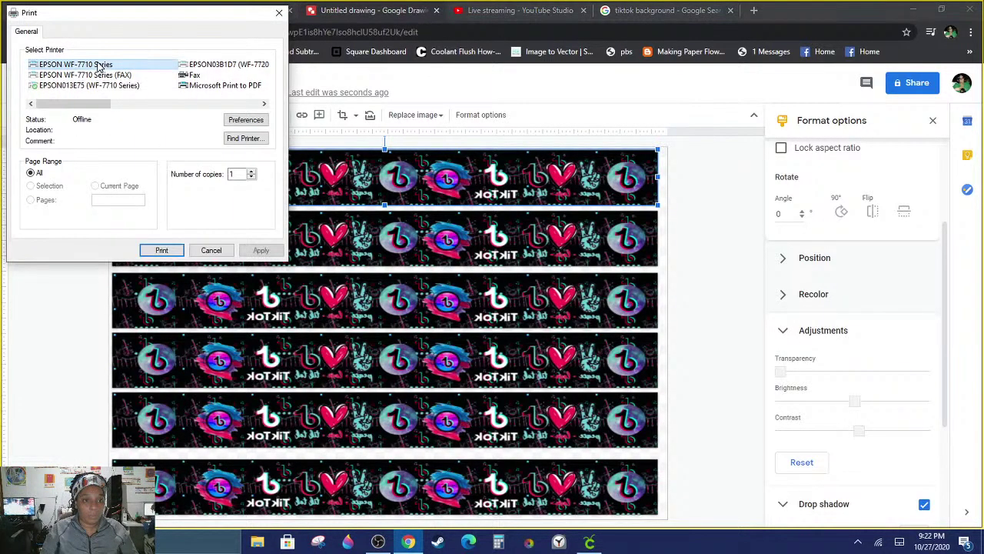
pyautogui.click(97, 75)
pyautogui.click(96, 86)
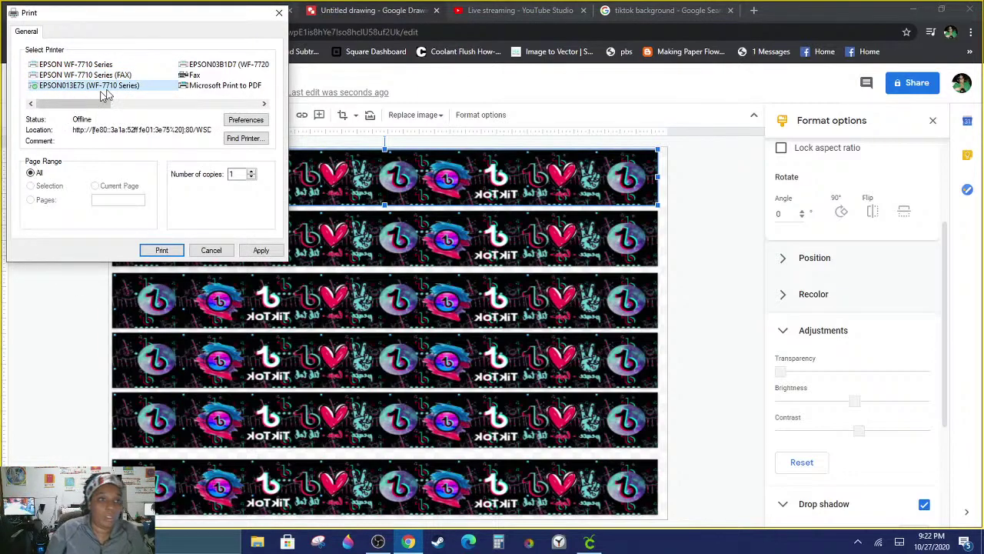
pyautogui.click(262, 122)
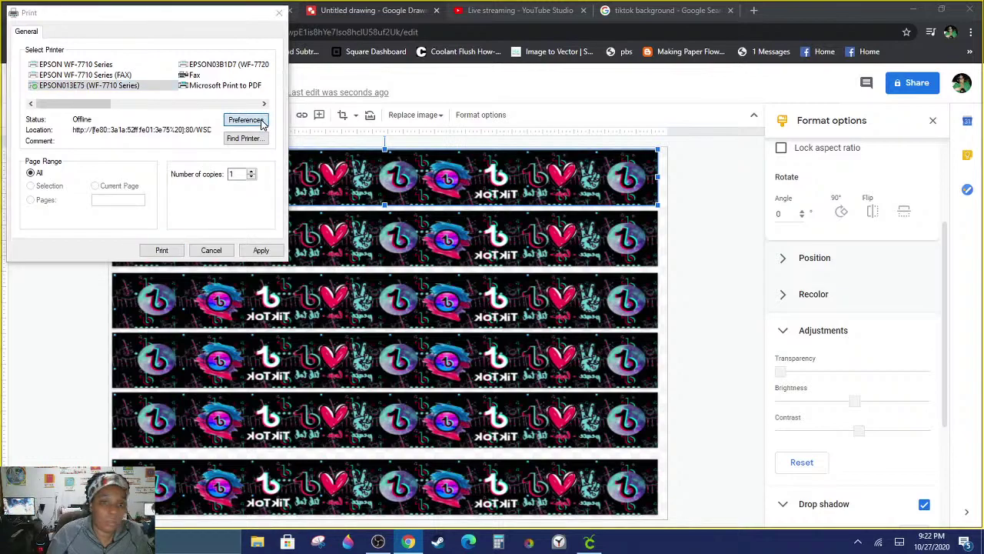
# Step: Keep High Quality Plain Paper and 2-sided printing off in the printing preferences, send the drawing to the printer, and dismiss the printer alert
pyautogui.click(329, 166)
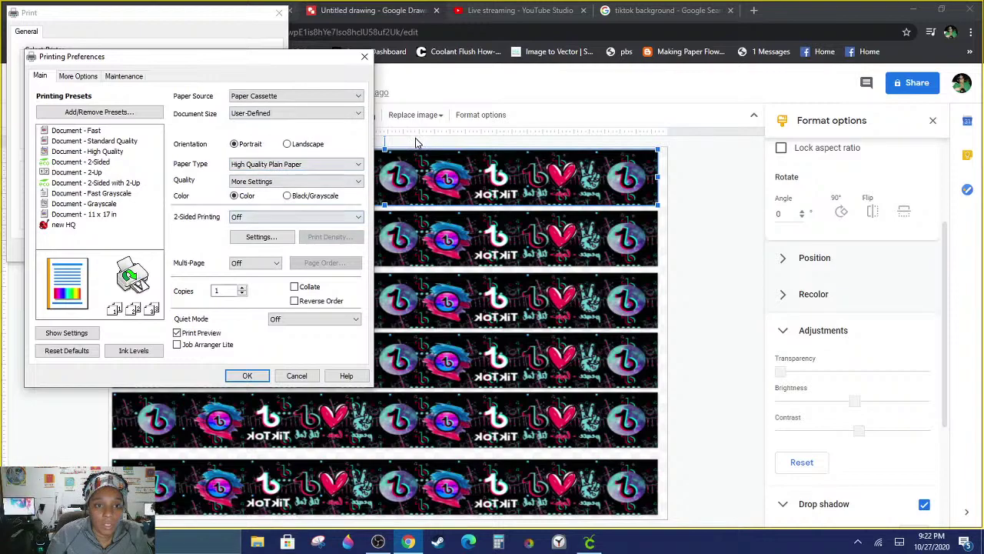
pyautogui.click(351, 217)
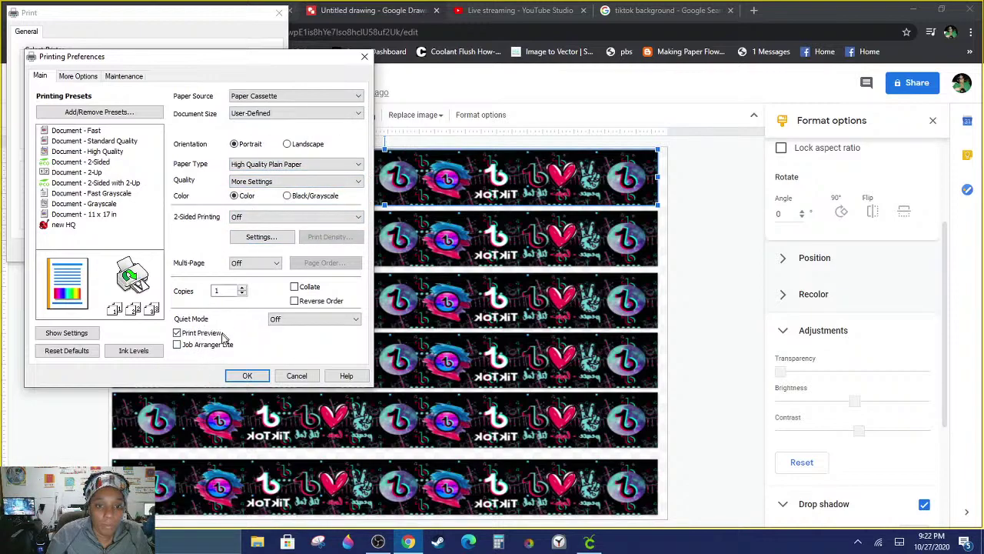
pyautogui.click(250, 378)
pyautogui.click(176, 251)
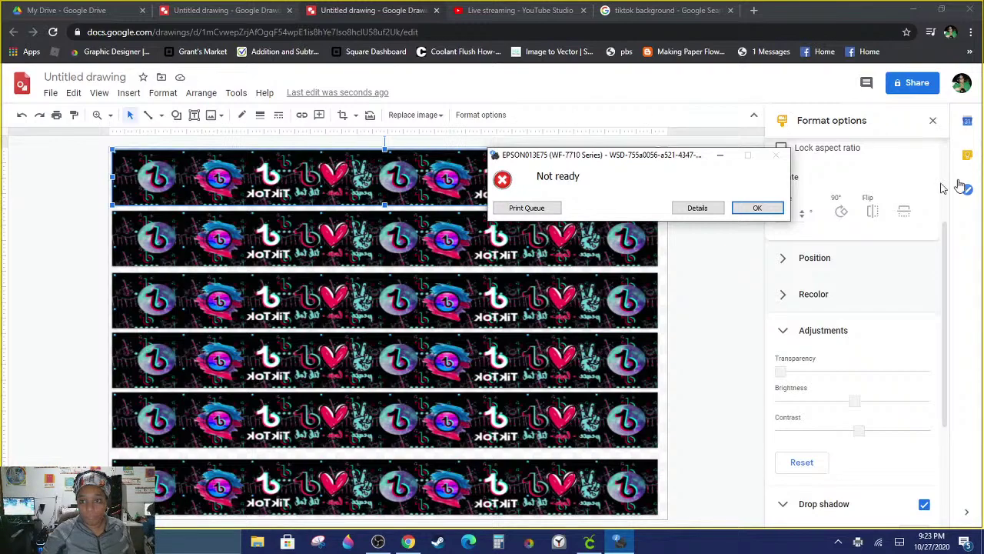
pyautogui.click(773, 208)
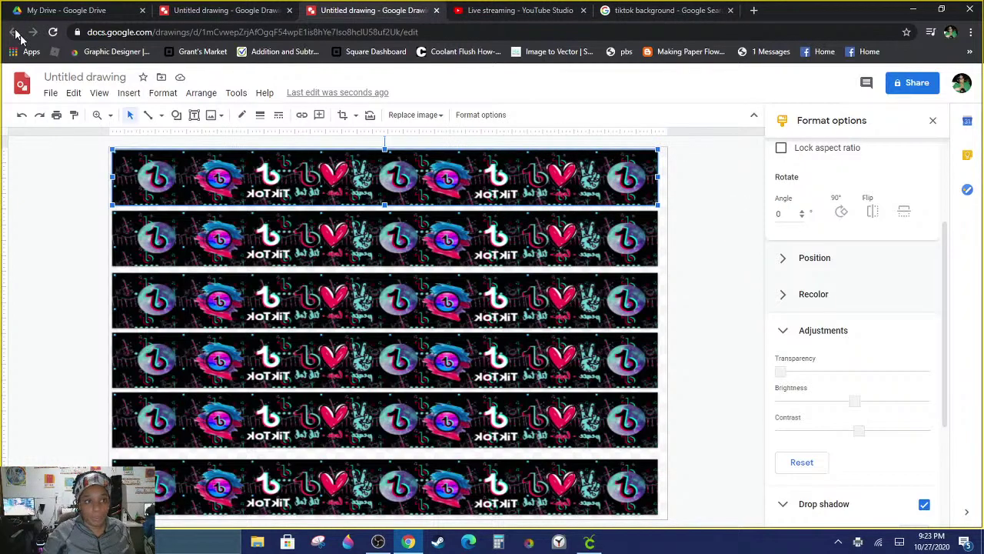
# Step: Bring up the drawing's print settings again, set the destination to EPSON013E75 (WF-7710 Series), and expand the additional settings
pyautogui.click(50, 94)
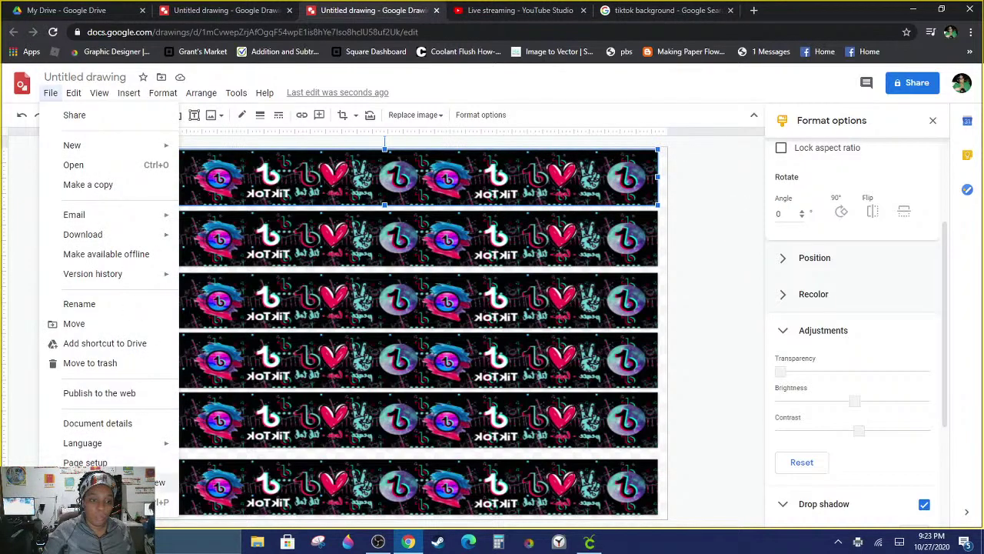
pyautogui.click(85, 502)
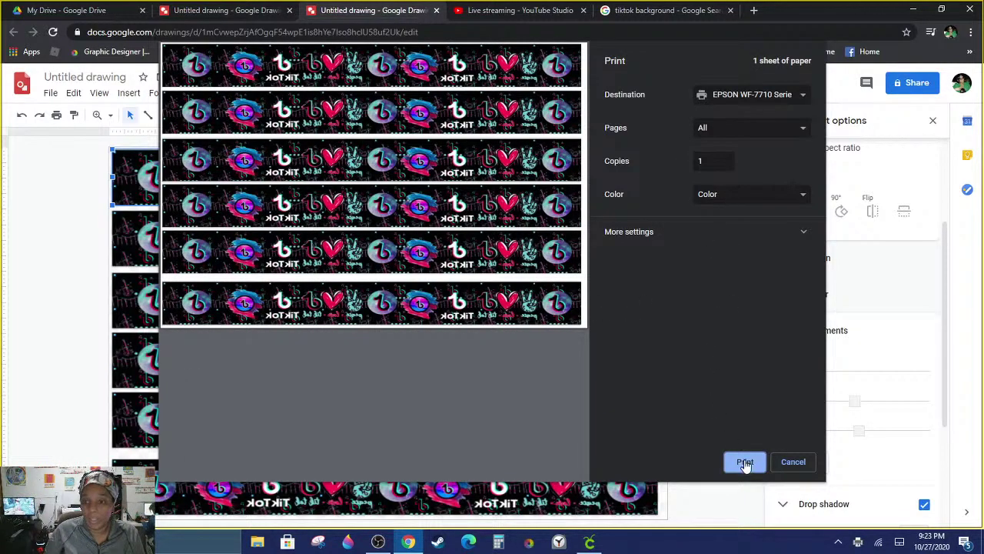
pyautogui.click(786, 97)
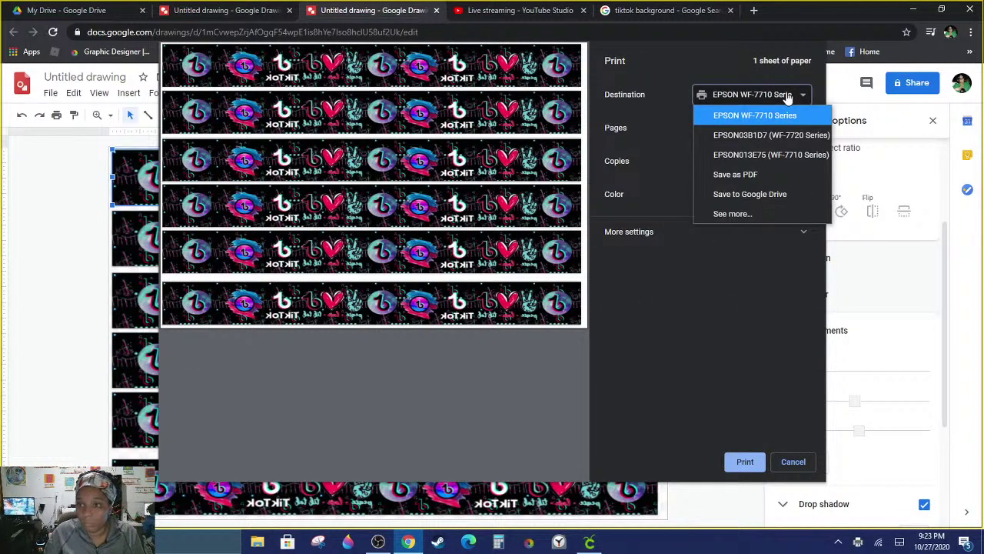
pyautogui.click(778, 155)
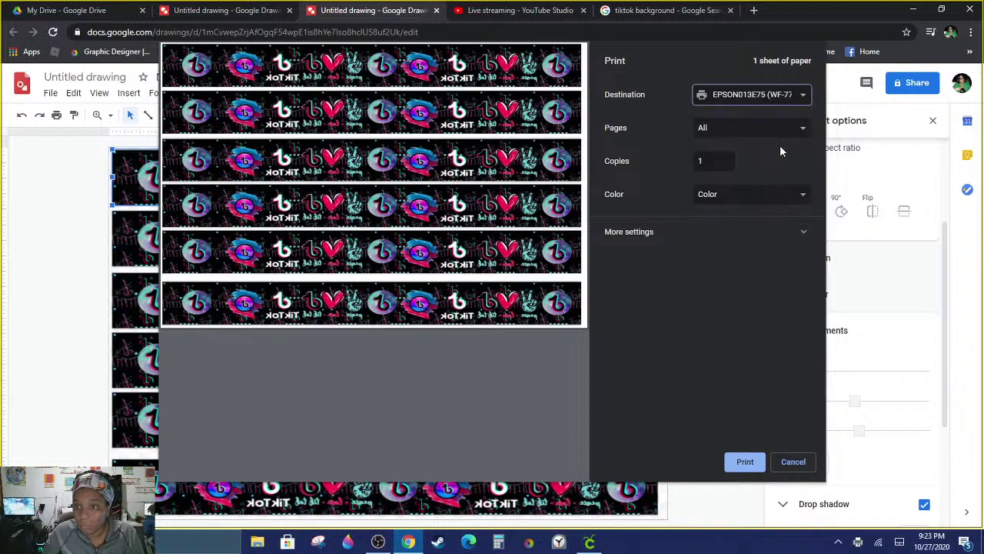
pyautogui.click(642, 235)
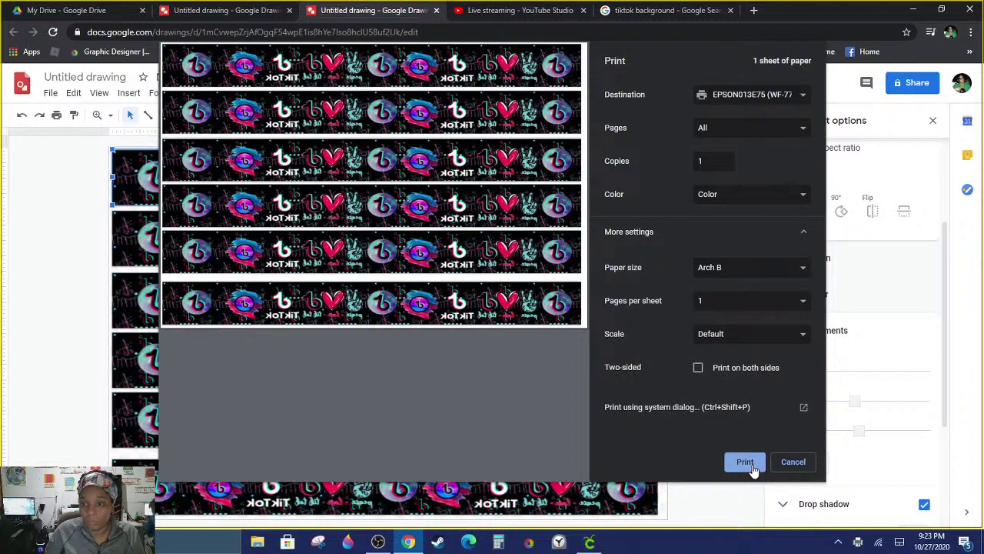
# Step: Print the drawing through the system print dialog on the EPSON013E75 (WF-7710 Series) printer
pyautogui.click(676, 407)
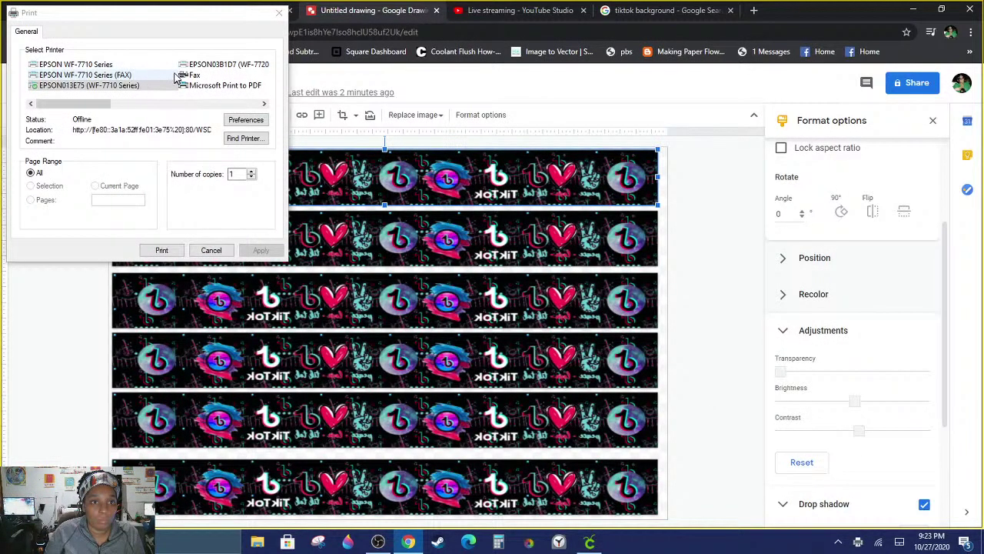
pyautogui.click(100, 88)
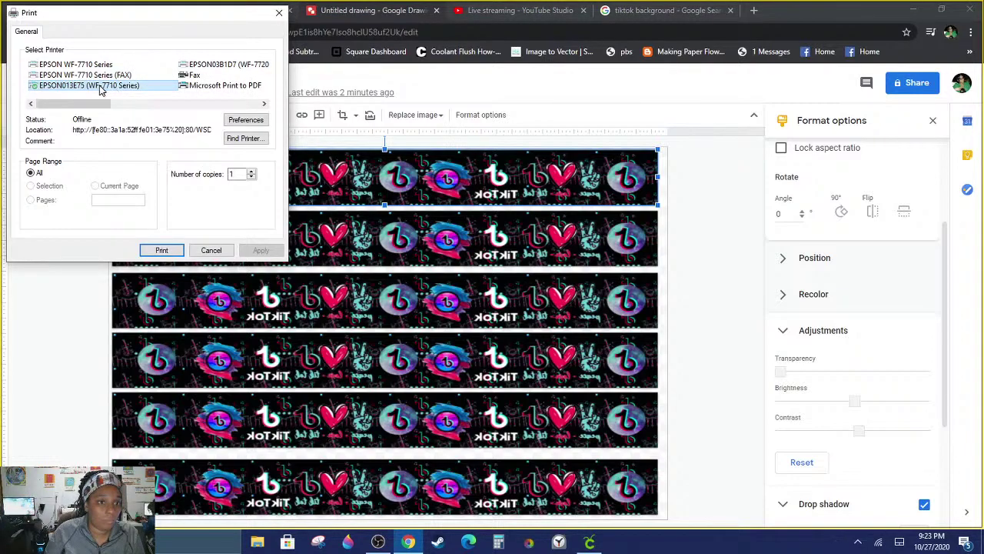
pyautogui.click(77, 74)
pyautogui.click(62, 65)
pyautogui.click(97, 85)
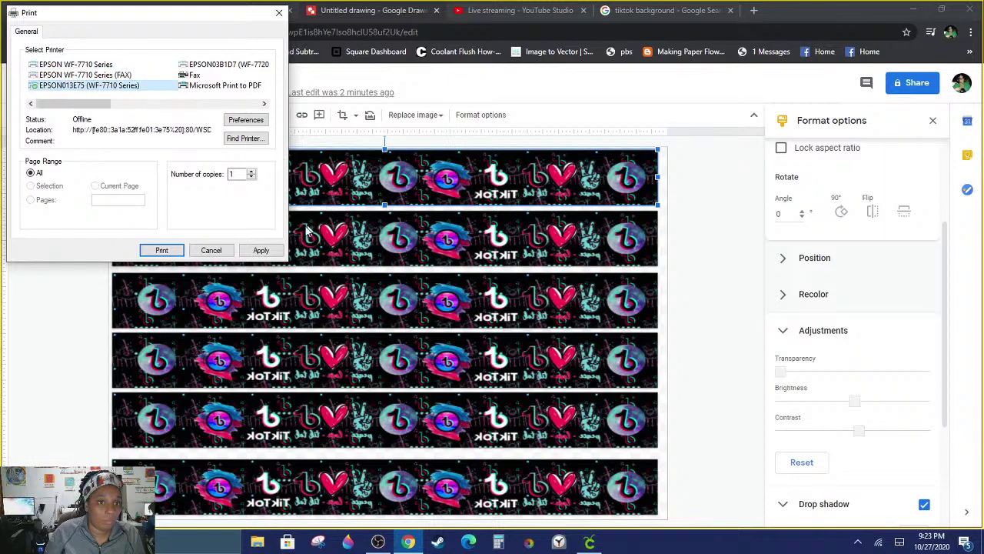
pyautogui.click(161, 251)
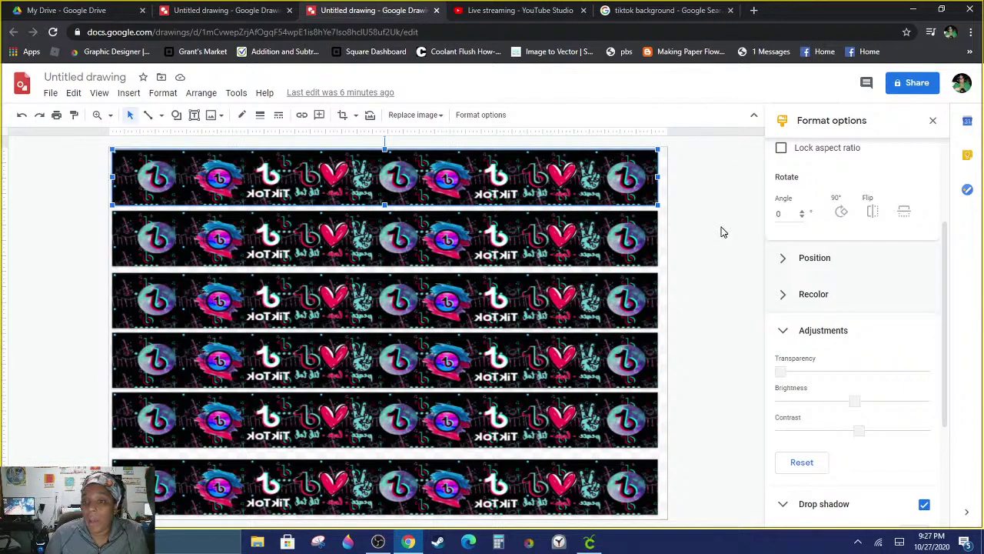
# Step: Open the earlier Steelers photo drawing from Google Drive and view it alongside the unmirrored TikTok strip drawing
pyautogui.click(721, 232)
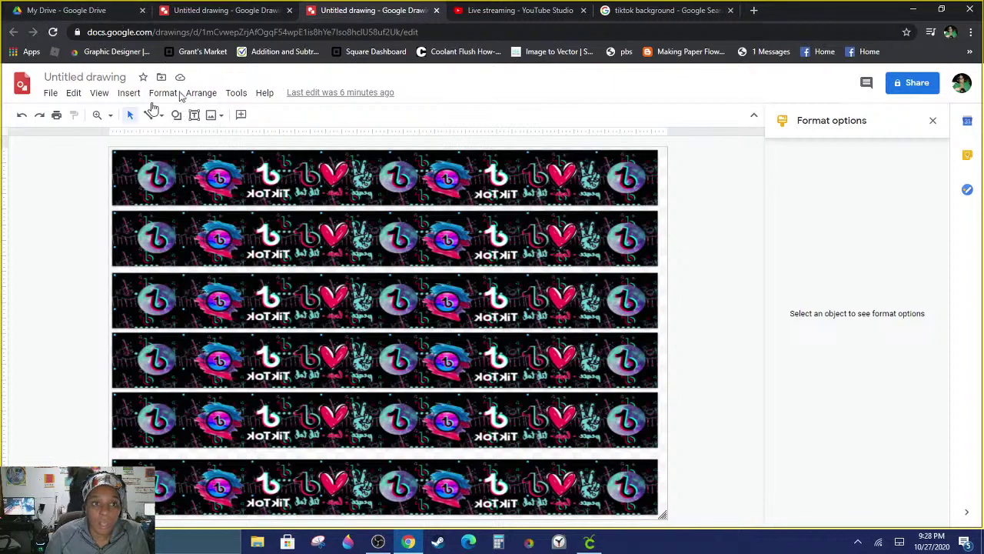
pyautogui.click(235, 14)
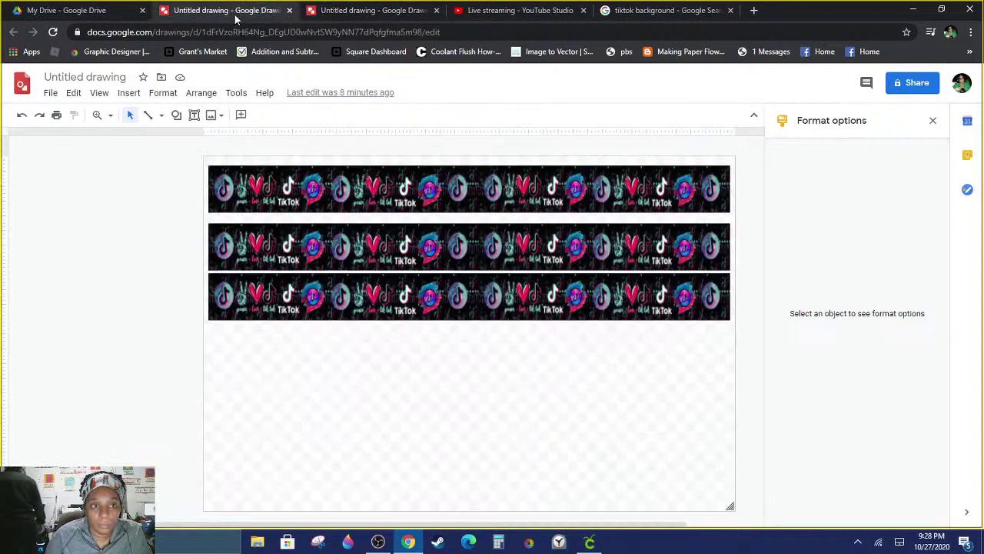
pyautogui.click(112, 10)
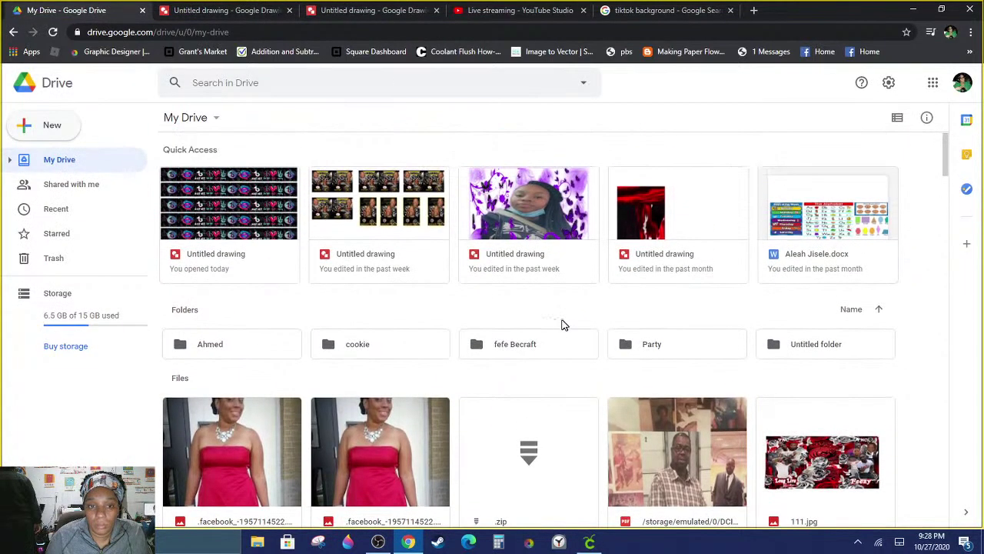
pyautogui.scroll(-3, 564, 324)
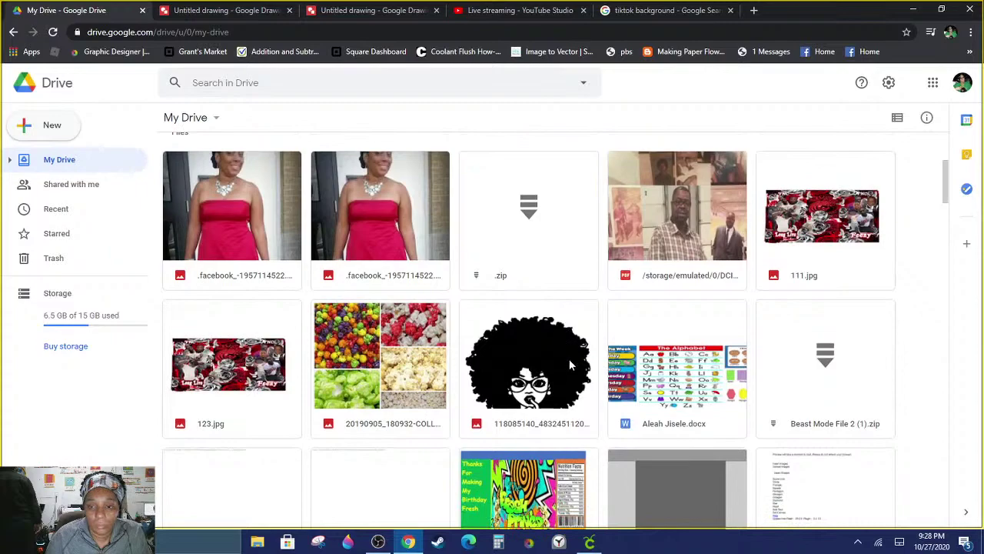
pyautogui.scroll(3, 569, 365)
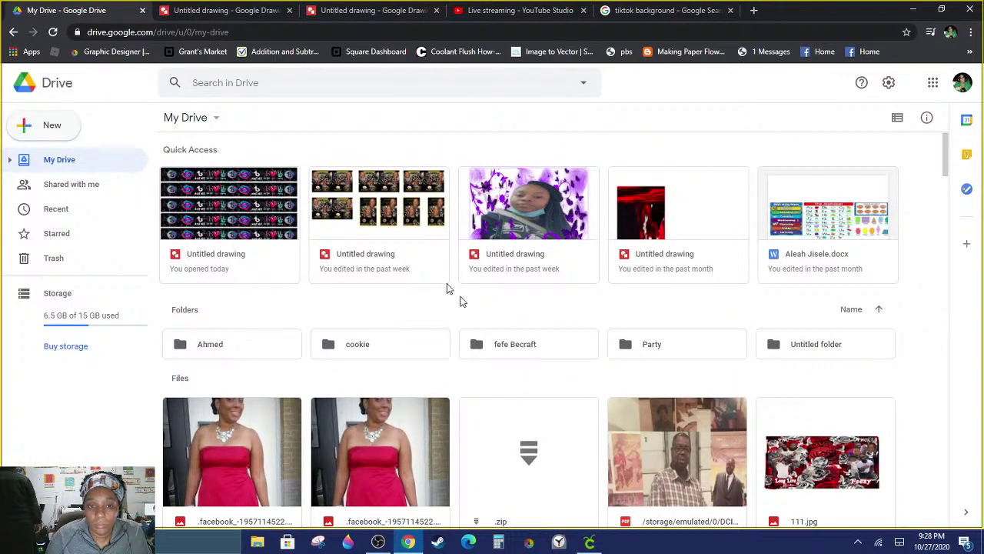
pyautogui.doubleClick(397, 198)
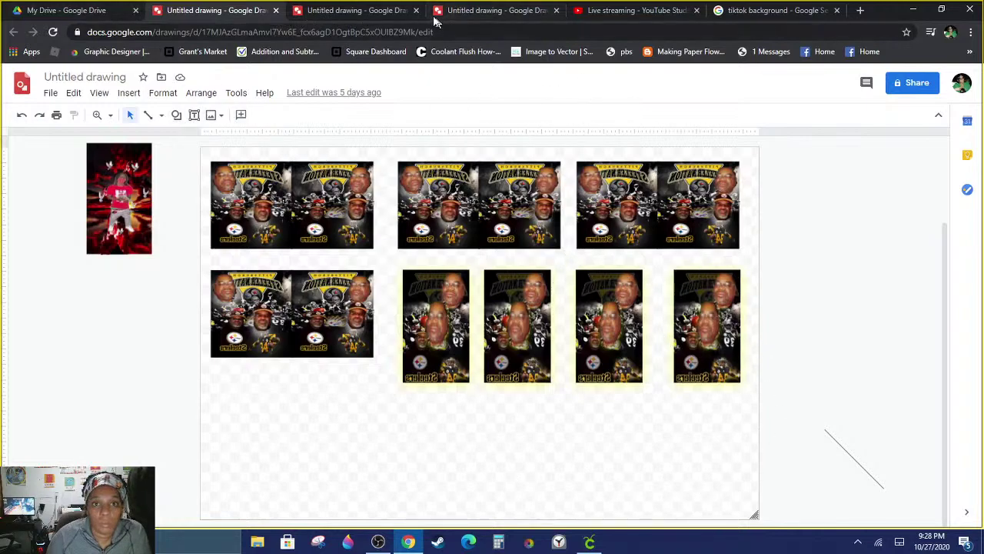
pyautogui.click(392, 11)
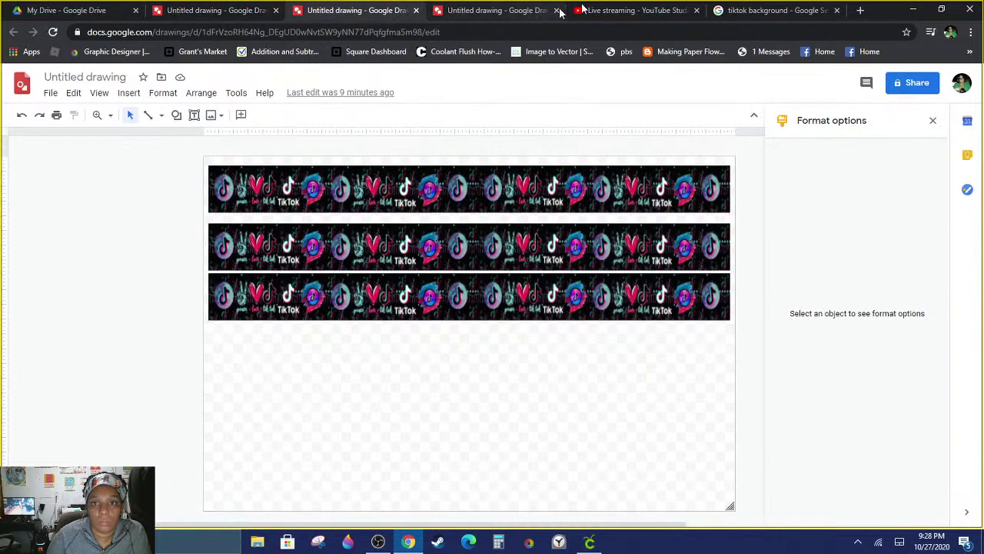
pyautogui.click(199, 12)
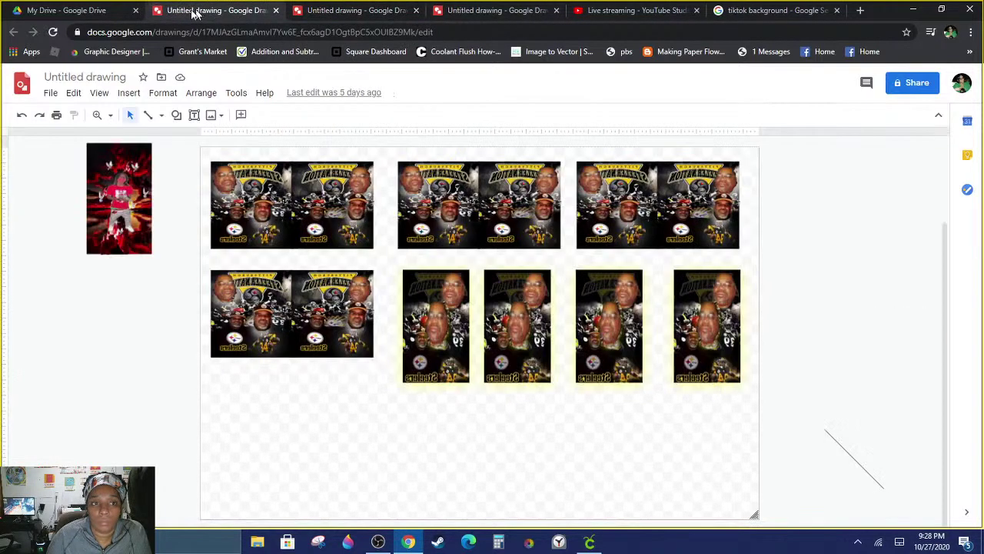
# Step: Look through the files in My Drive and preview the chip bag.docx label before returning to the file list
pyautogui.click(85, 13)
pyautogui.scroll(-3, 862, 287)
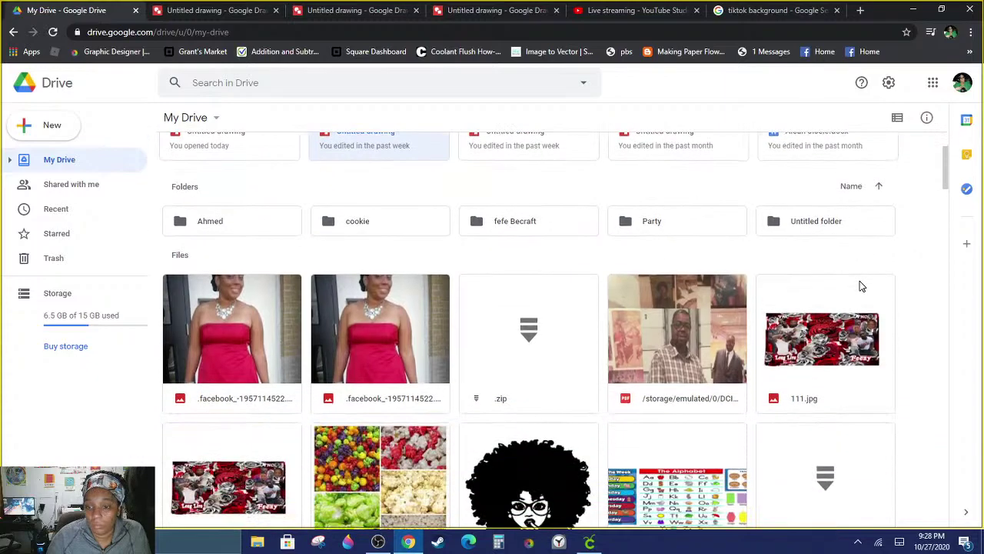
pyautogui.scroll(-3, 650, 341)
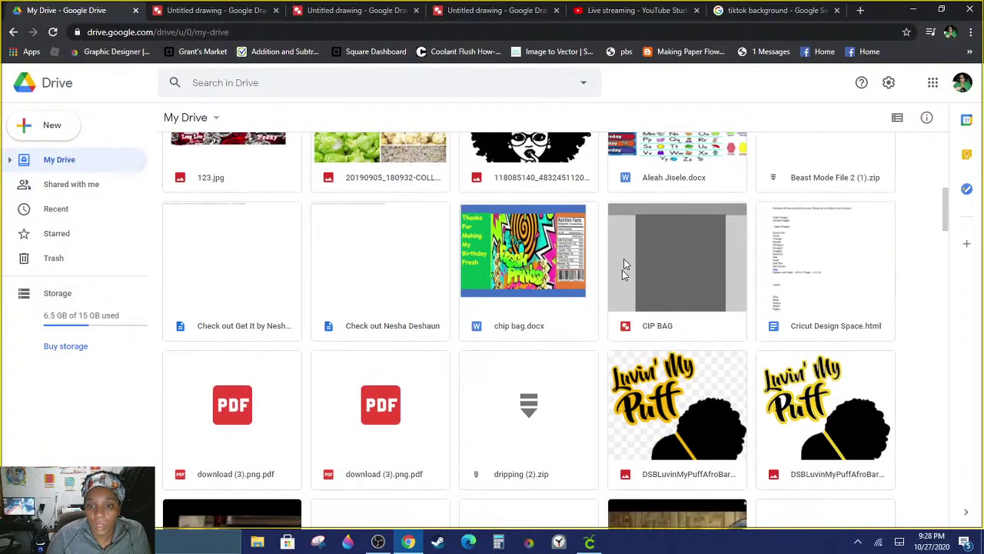
pyautogui.scroll(2, 659, 330)
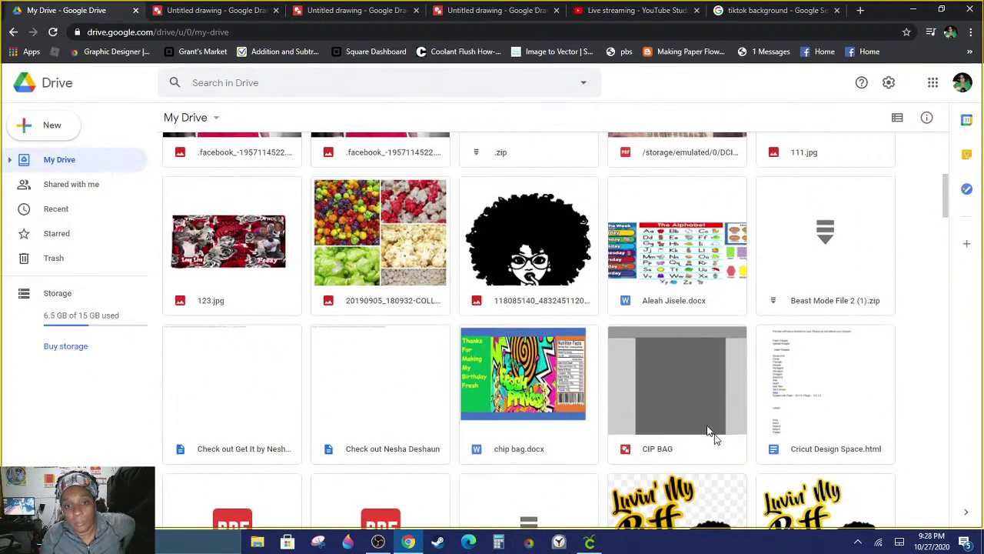
pyautogui.scroll(-1, 651, 369)
pyautogui.scroll(-2, 651, 366)
pyautogui.scroll(-4, 349, 330)
pyautogui.scroll(10, 390, 355)
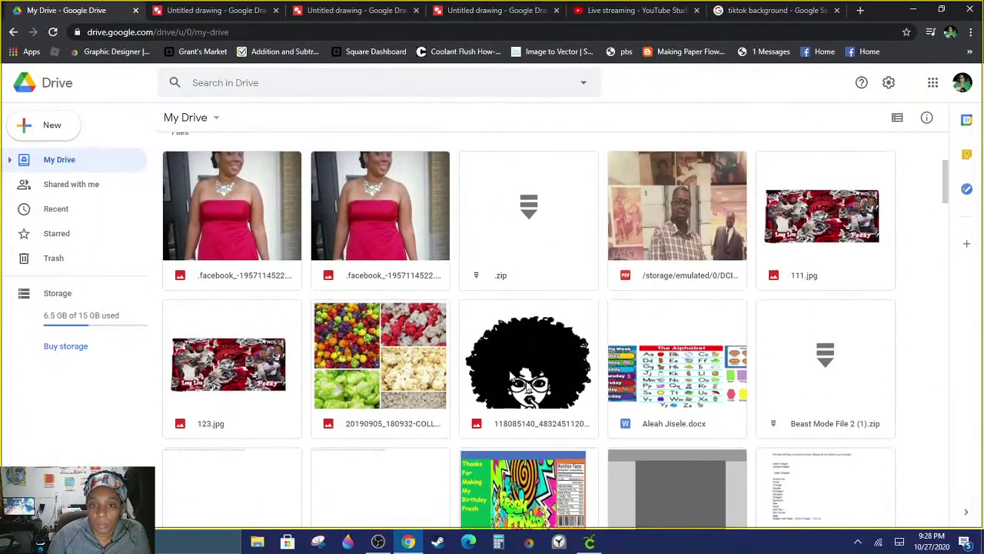
pyautogui.scroll(-2, 589, 313)
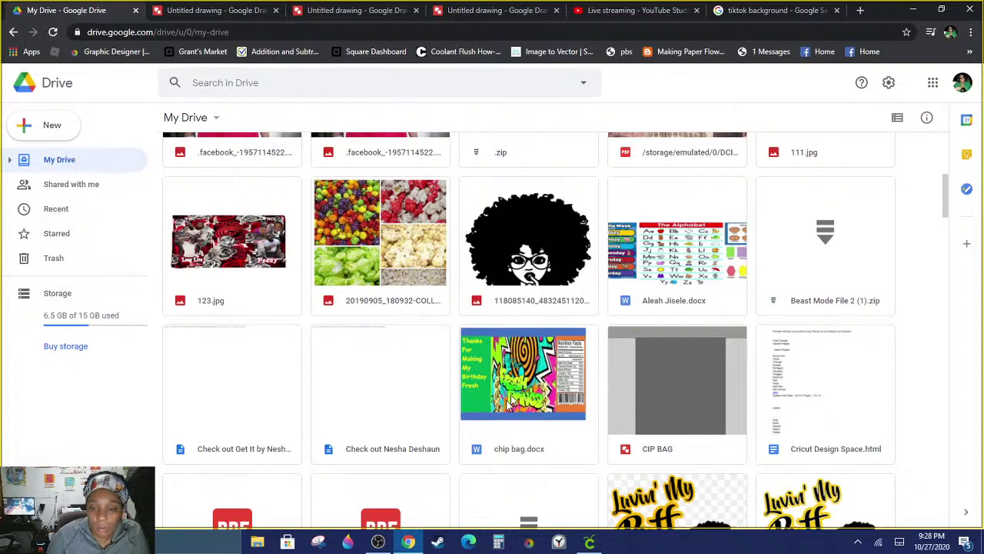
pyautogui.doubleClick(521, 371)
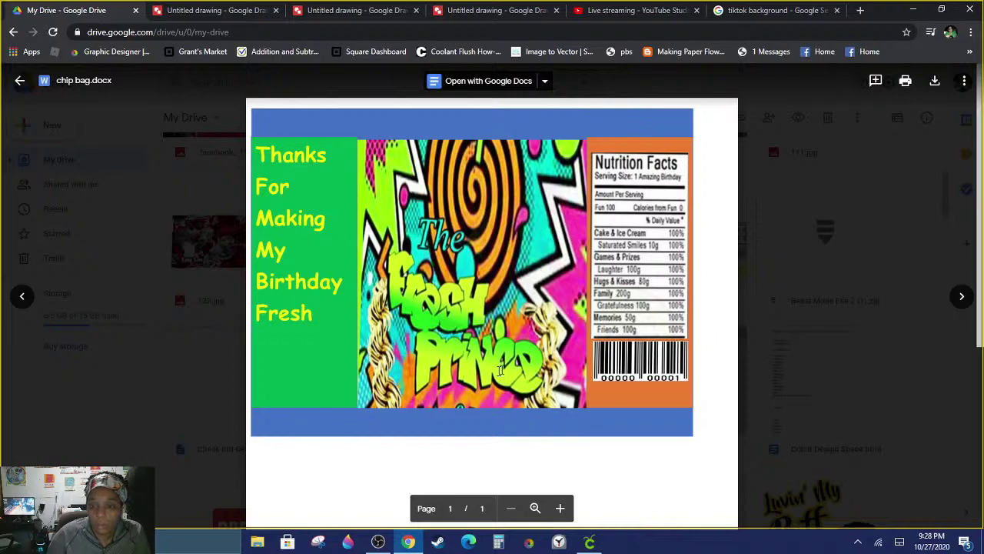
pyautogui.click(20, 80)
pyautogui.scroll(5, 729, 391)
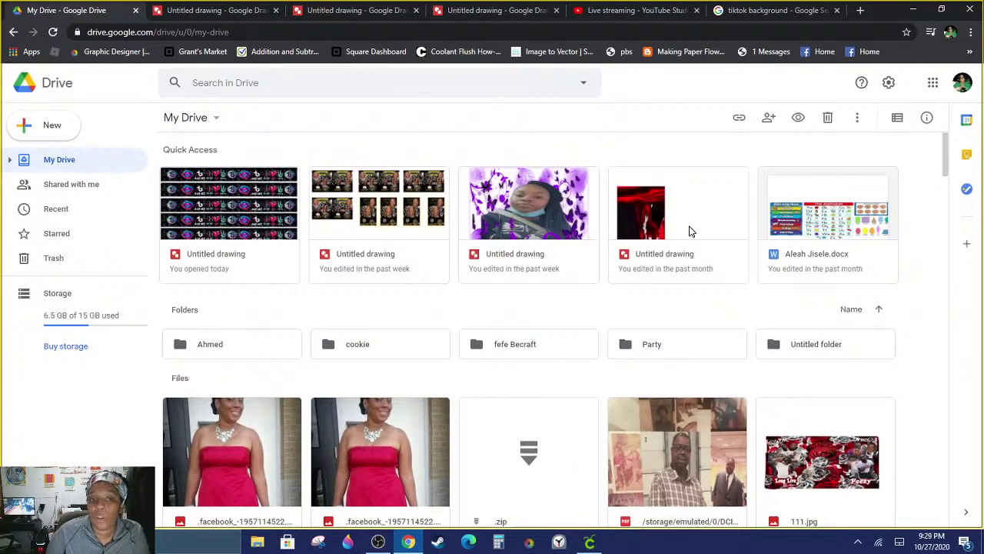
# Step: Open the mirrored TikTok strip drawing from Drive and view its sharing options, keeping the name Untitled drawing
pyautogui.doubleClick(213, 205)
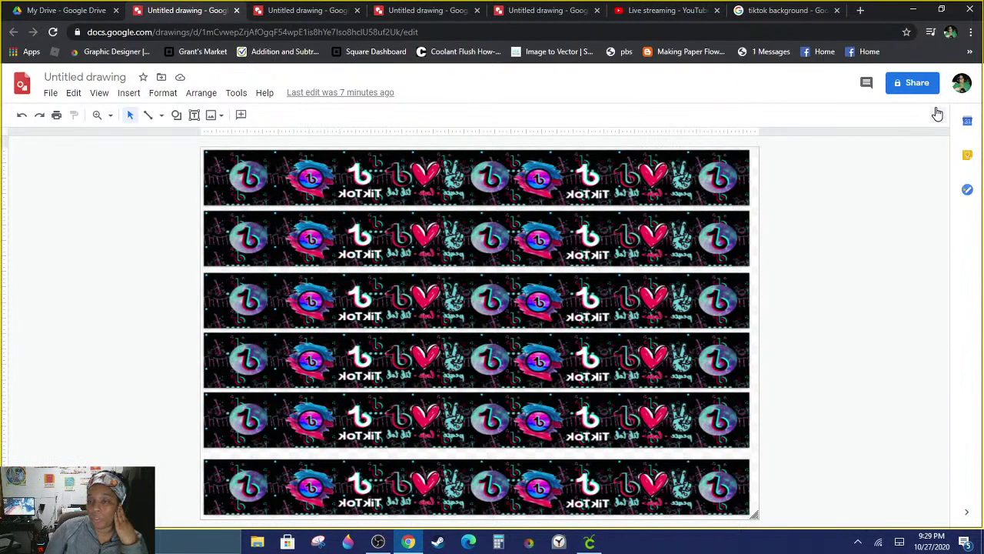
pyautogui.click(926, 84)
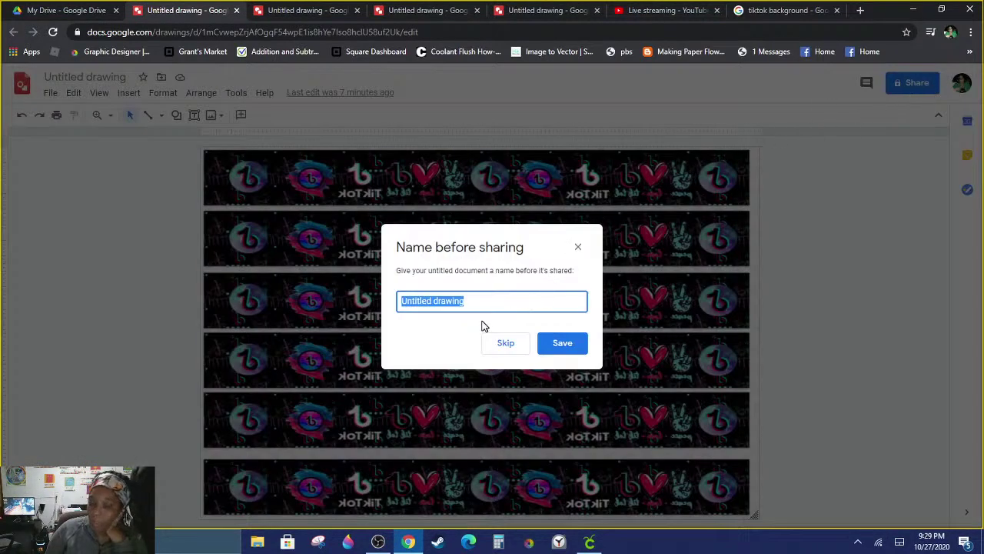
pyautogui.click(562, 345)
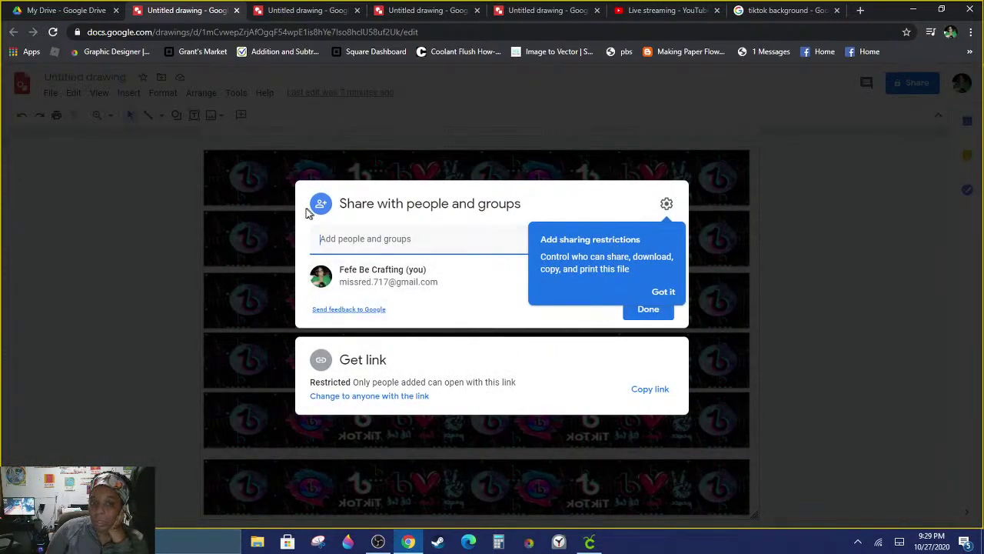
pyautogui.click(856, 304)
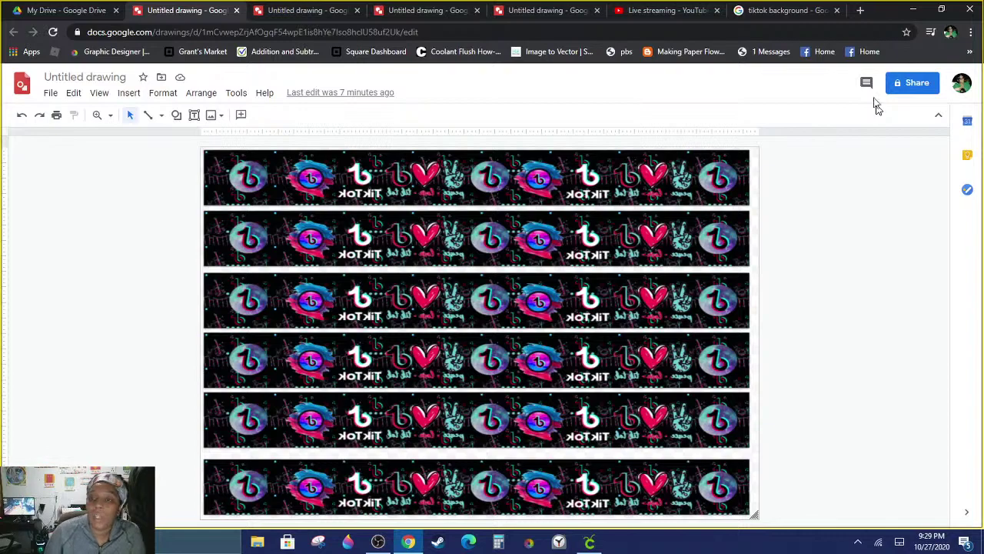
# Step: Start a new comment on the whole drawing, cancel it, and leave no strip selected
pyautogui.click(868, 85)
pyautogui.click(901, 120)
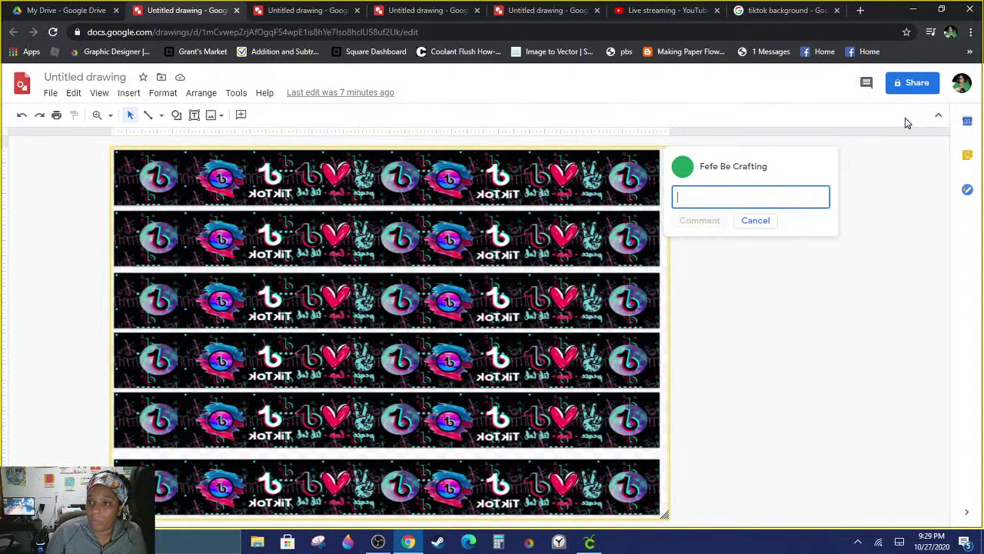
pyautogui.click(761, 225)
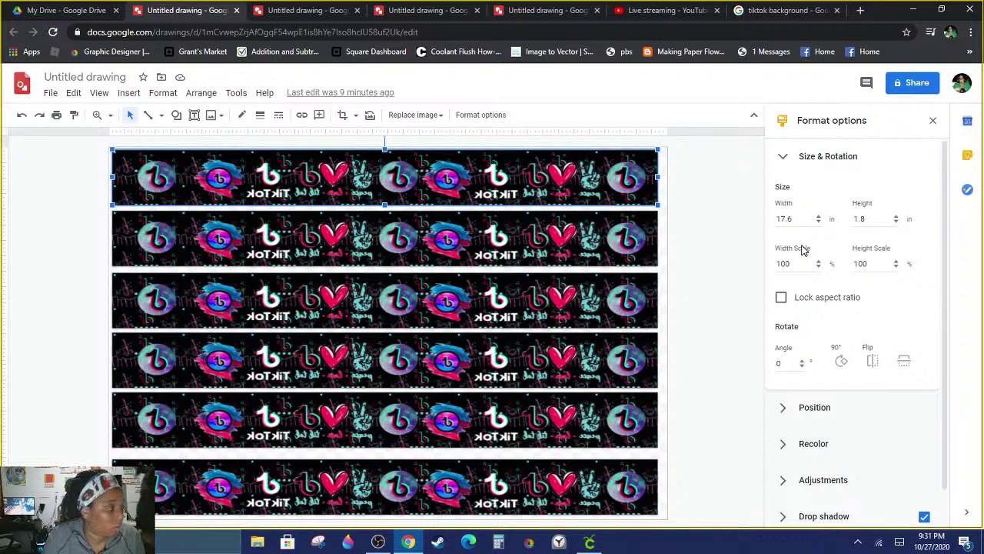
pyautogui.click(688, 344)
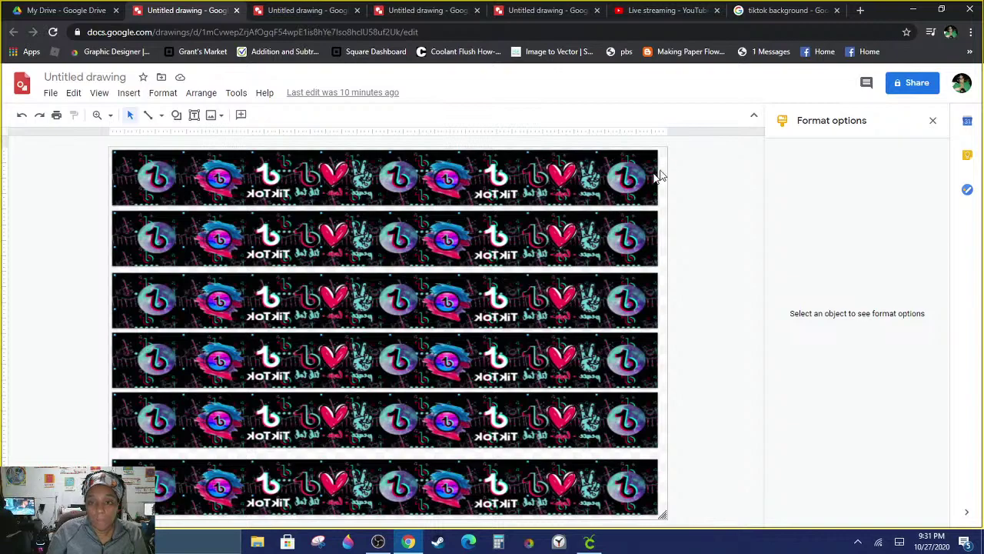
# Step: Select the mirrored TikTok strips one at a time to examine them, and leave no strip selected
pyautogui.click(572, 181)
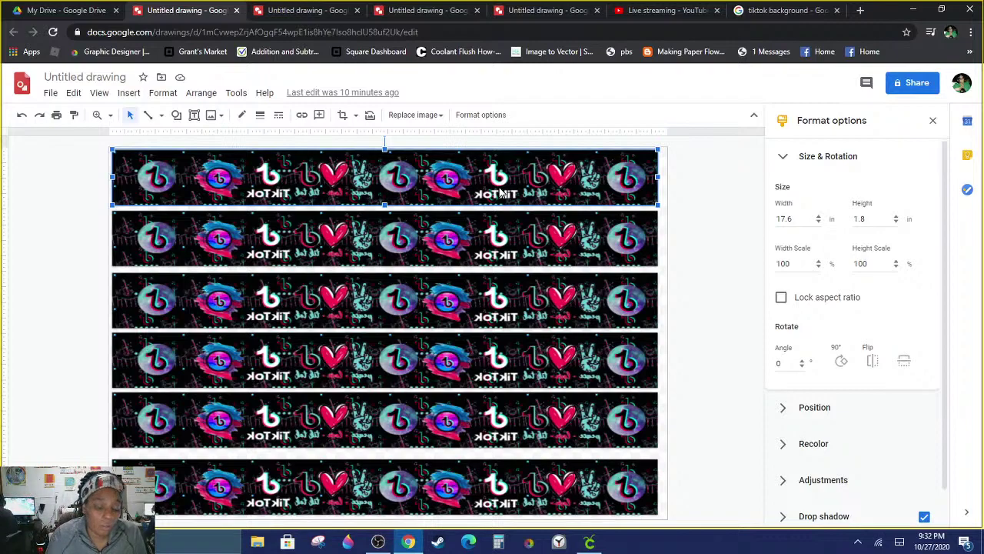
pyautogui.click(70, 208)
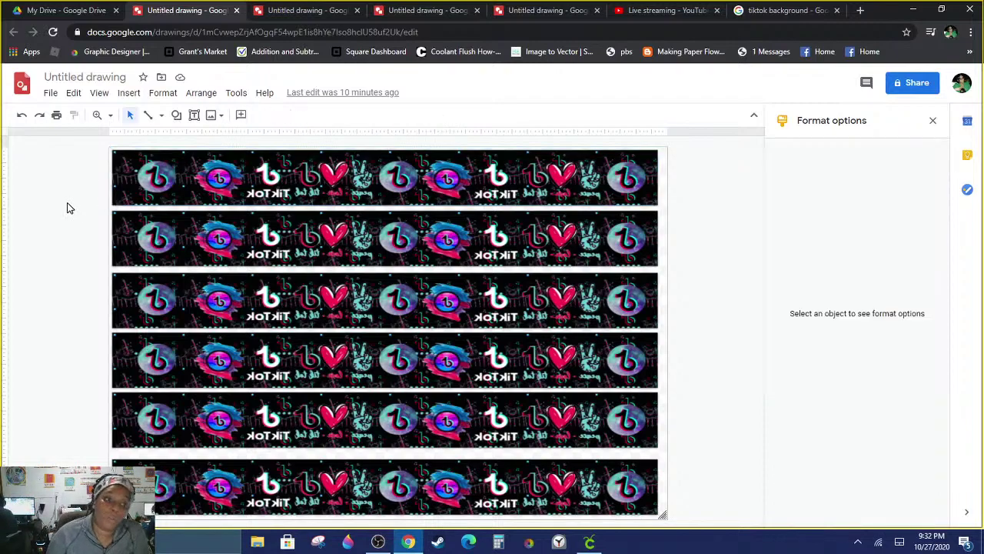
pyautogui.click(273, 163)
pyautogui.click(247, 225)
pyautogui.click(266, 282)
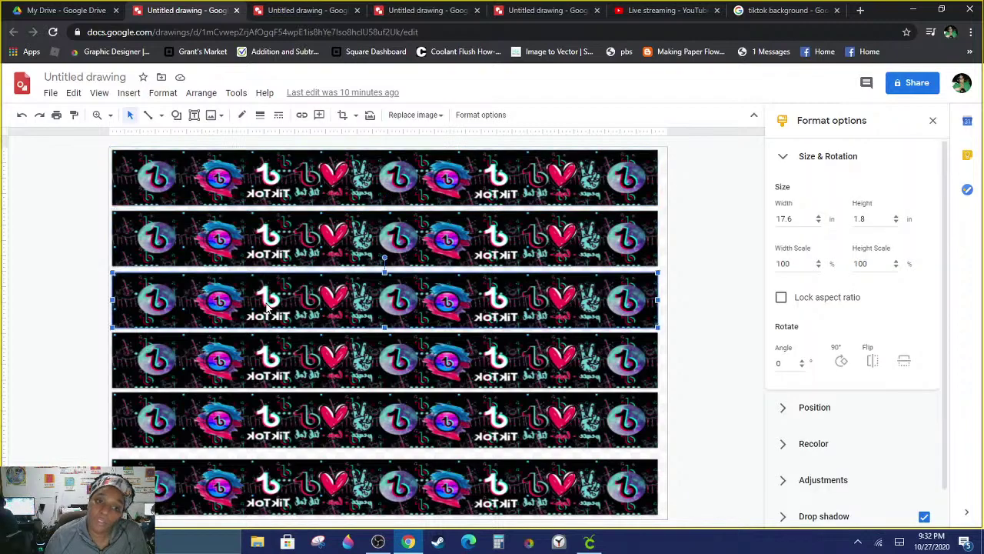
pyautogui.click(265, 359)
pyautogui.click(289, 315)
pyautogui.click(304, 407)
pyautogui.click(305, 363)
pyautogui.click(308, 479)
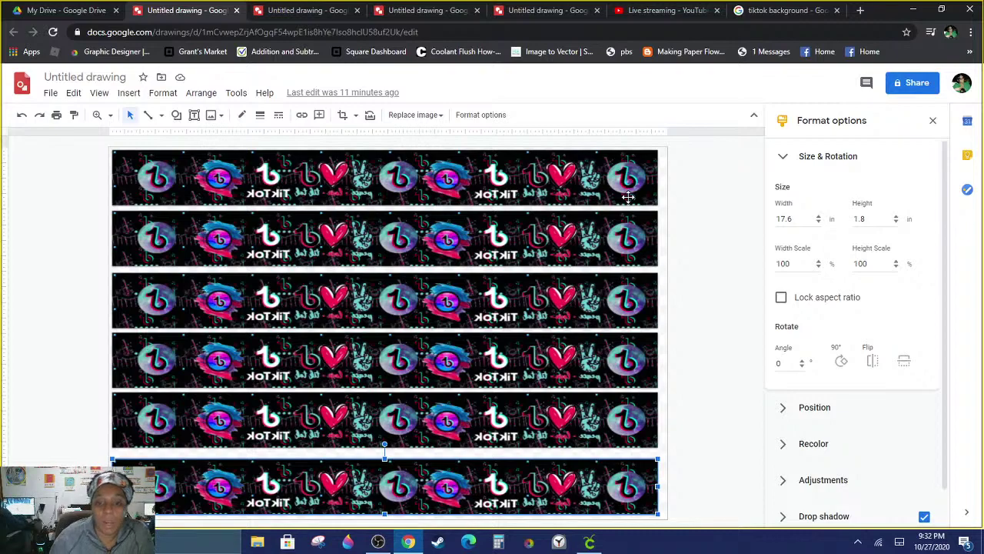
pyautogui.click(745, 253)
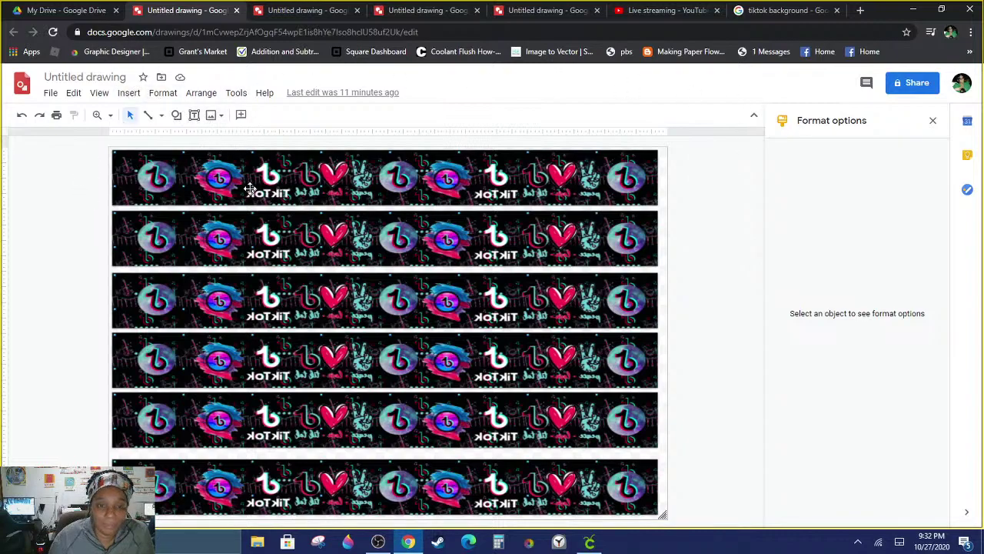
# Step: Switch to Cricut Design Space, look through the layers, and hide and re-show the TikTok strip's black Square background
pyautogui.click(587, 548)
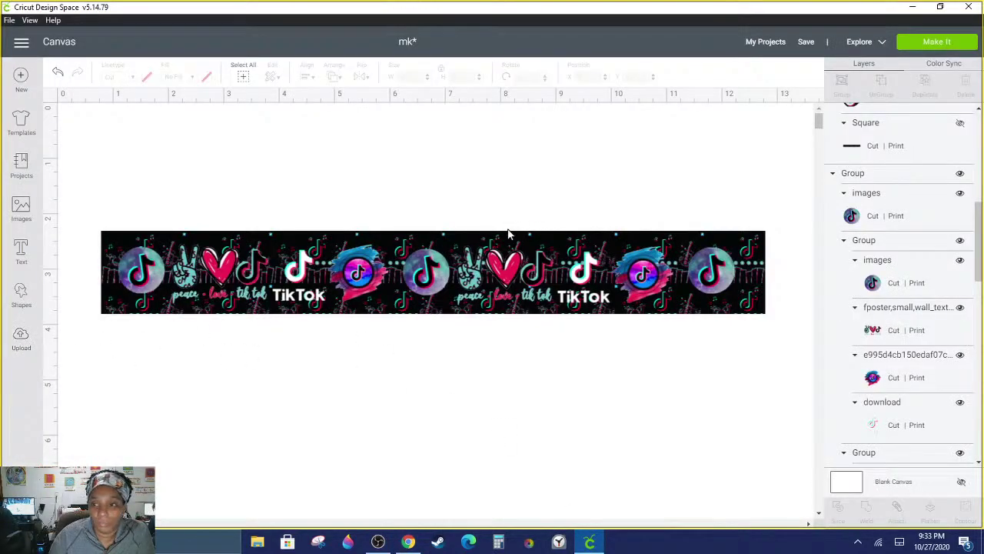
pyautogui.scroll(3, 923, 231)
pyautogui.scroll(3, 941, 240)
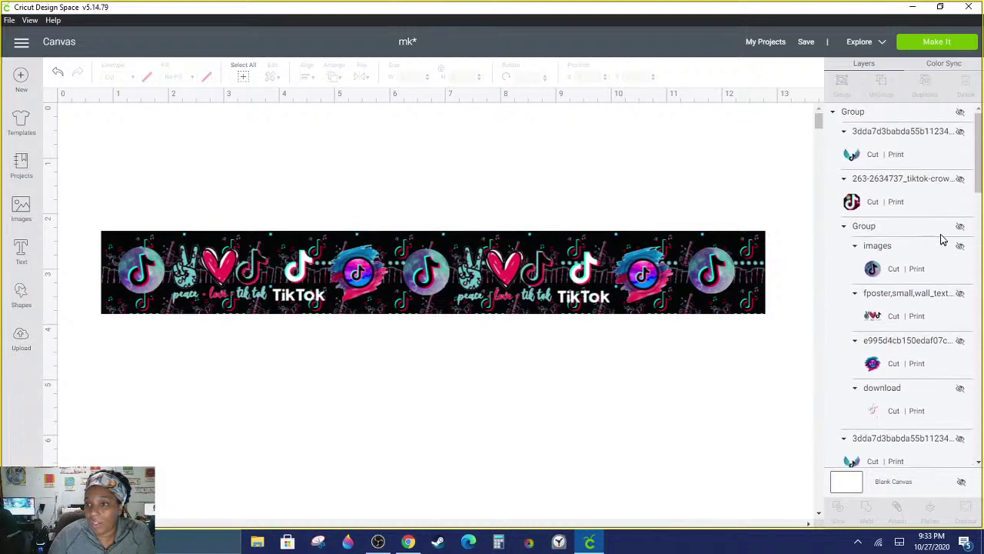
pyautogui.scroll(-6, 941, 237)
pyautogui.scroll(-5, 942, 231)
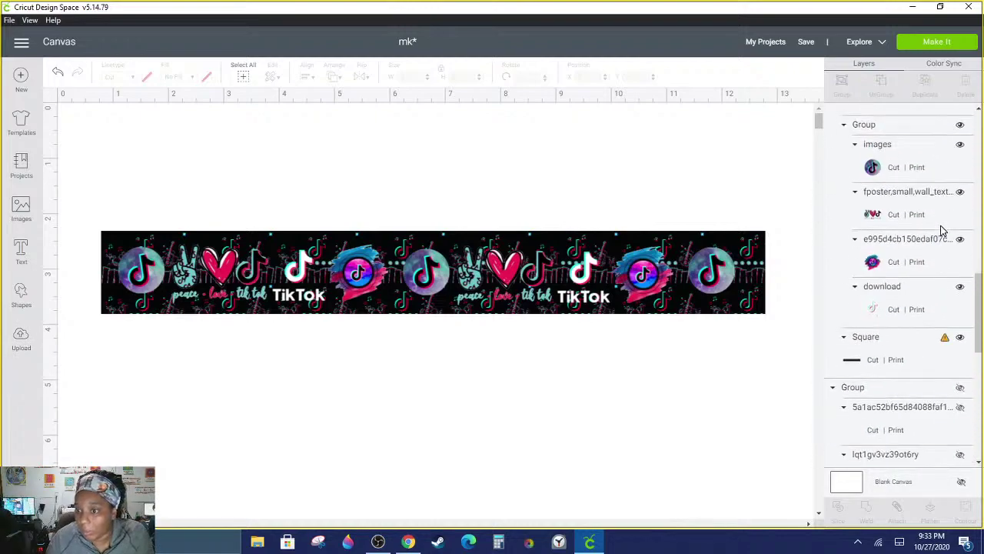
pyautogui.scroll(-1, 943, 227)
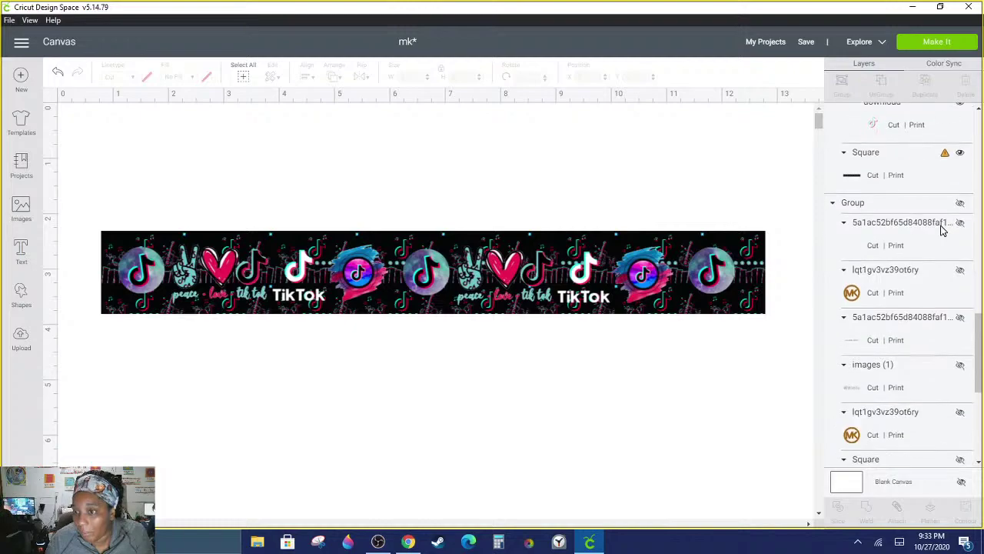
pyautogui.click(960, 153)
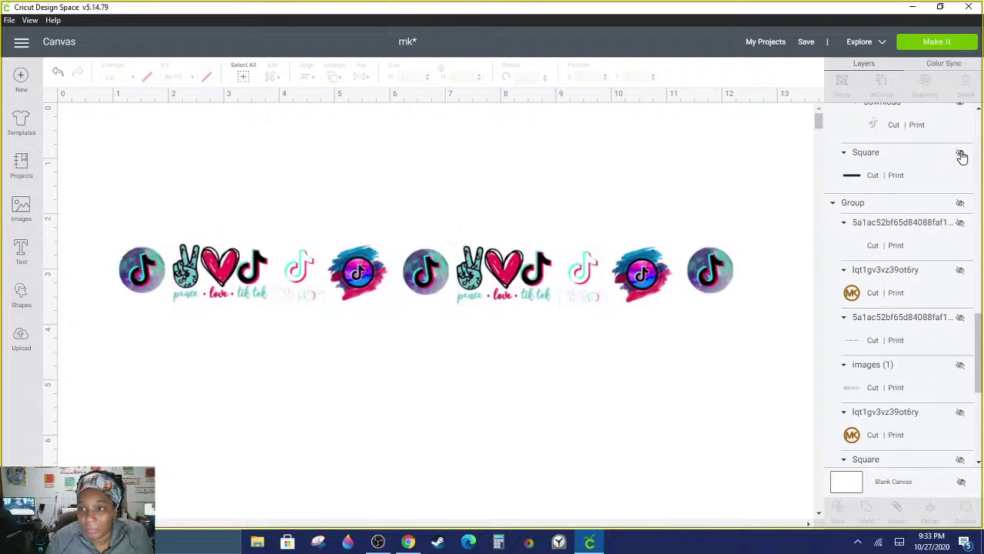
pyautogui.click(960, 153)
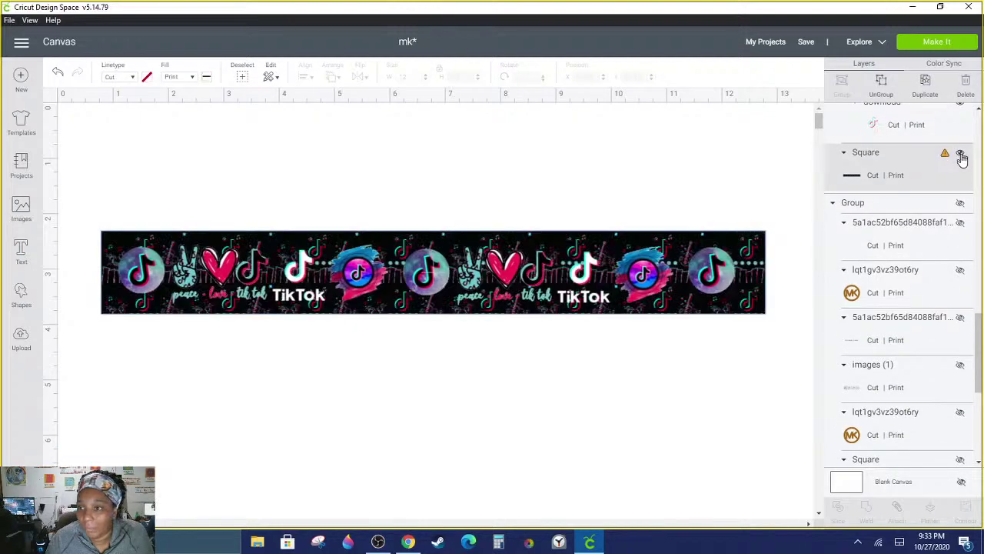
# Step: Show the hidden Michael Kors strip group, place the TikTok strip below it, and shift the pink strip left to fit the canvas view
pyautogui.click(960, 206)
pyautogui.moveTo(459, 299); pyautogui.dragTo(460, 454)
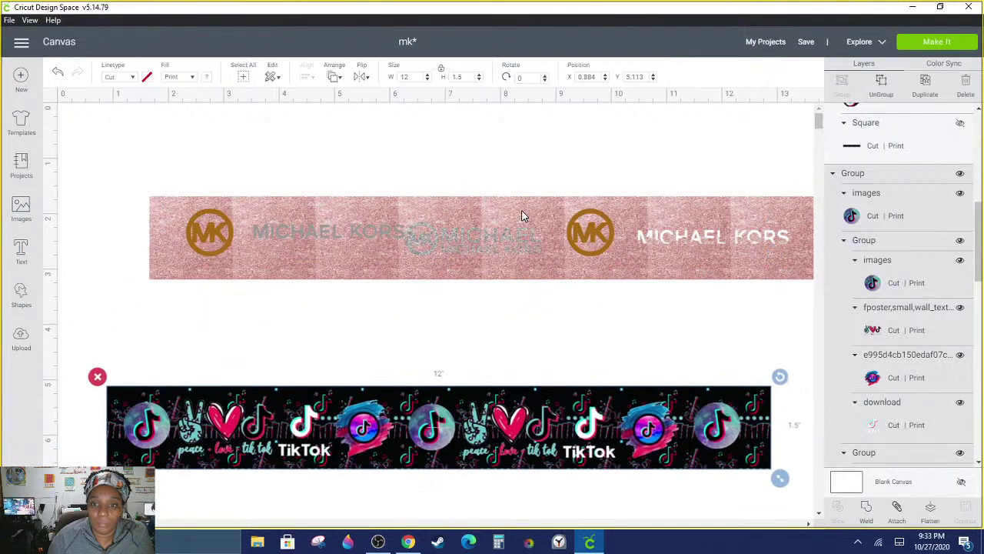
pyautogui.moveTo(510, 240); pyautogui.dragTo(459, 242)
pyautogui.click(508, 321)
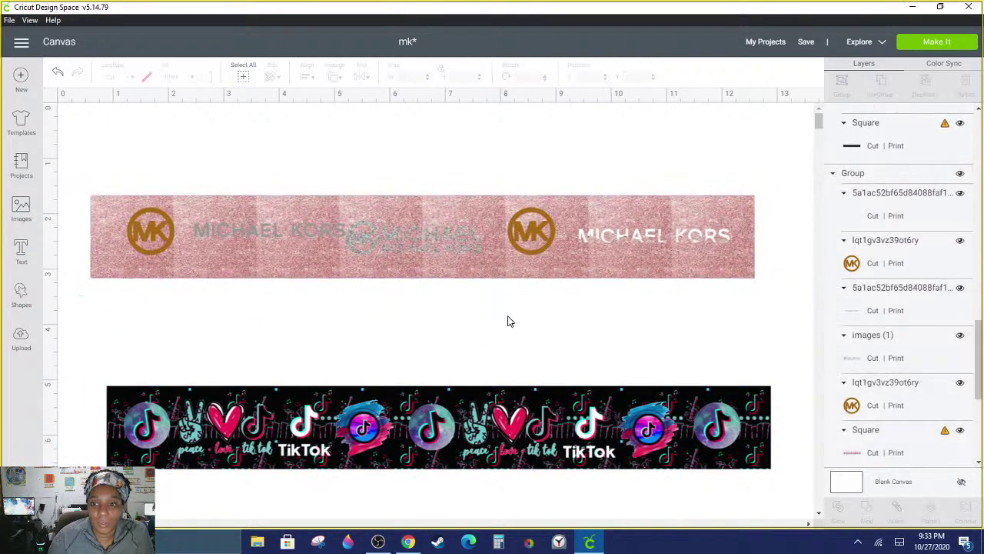
# Step: Ungroup the pink Michael Kors strip and nudge its white MICHAEL KORS text slightly left to X 9.4
pyautogui.click(693, 237)
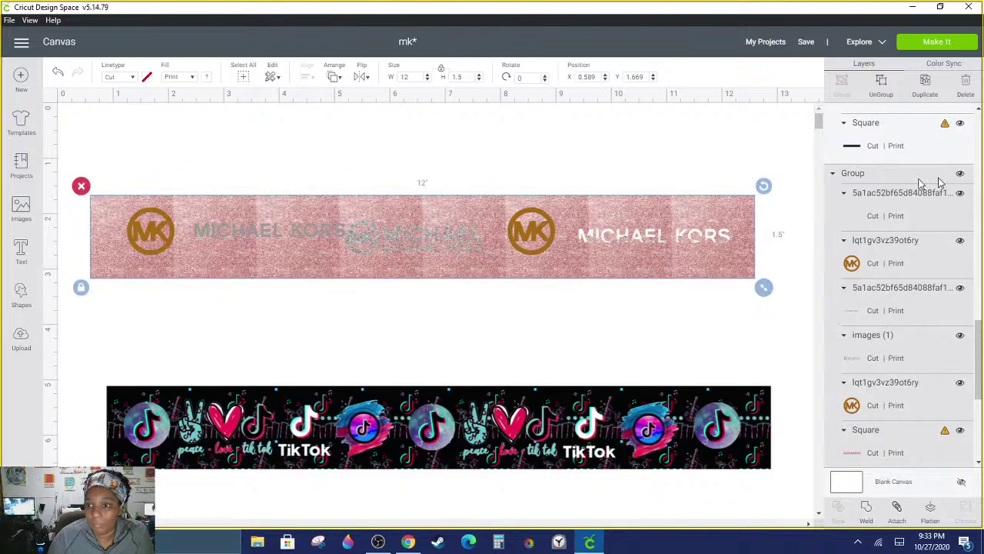
pyautogui.press('Delete')
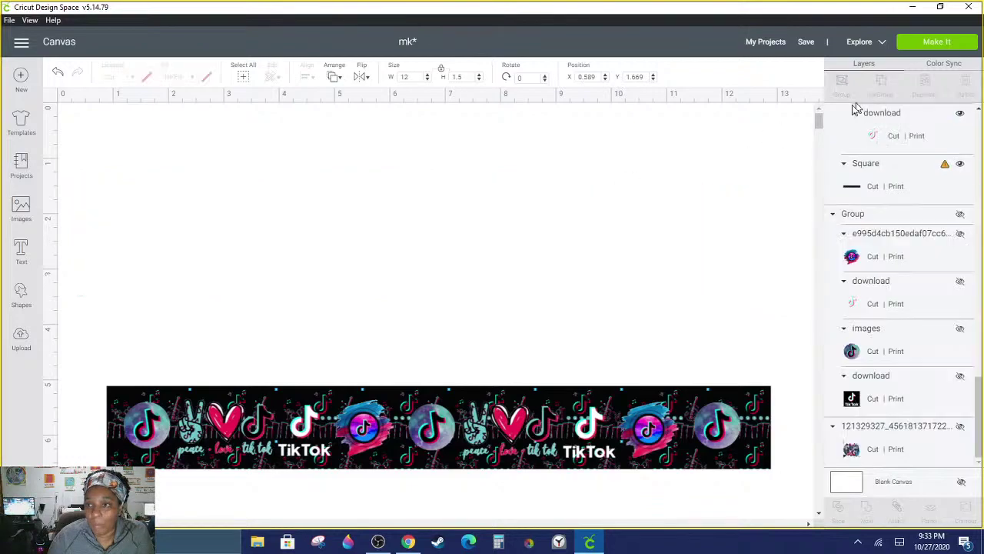
pyautogui.hotkey('ctrl', 'z')
pyautogui.hotkey('ctrl', 'z')
pyautogui.moveTo(637, 245)
pyautogui.mouseDown()
pyautogui.moveTo(639, 232)
pyautogui.moveTo(635, 245)
pyautogui.mouseUp()
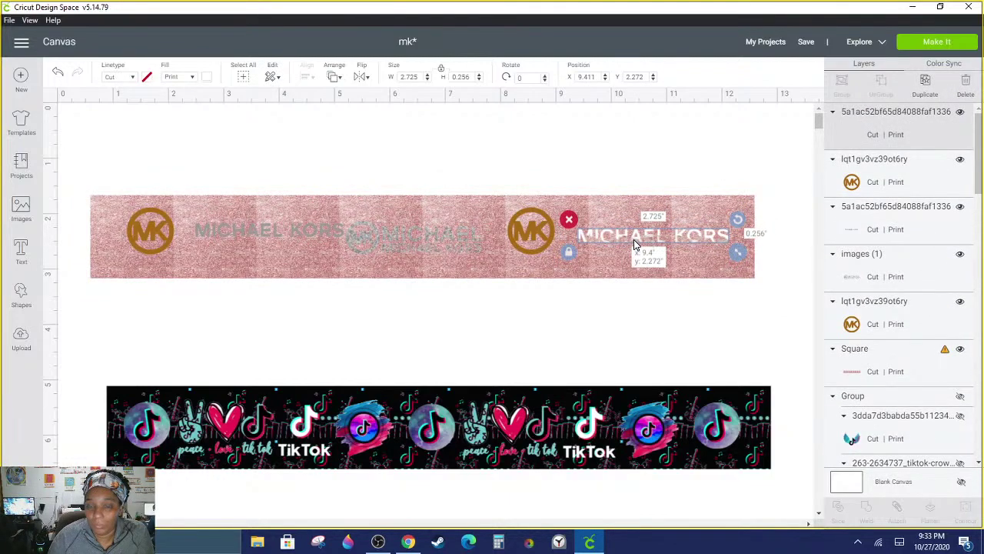
# Step: Fill the pink strip's middle Michael Kors logo with the greyish glitter print pattern and move it slightly right and up
pyautogui.click(435, 244)
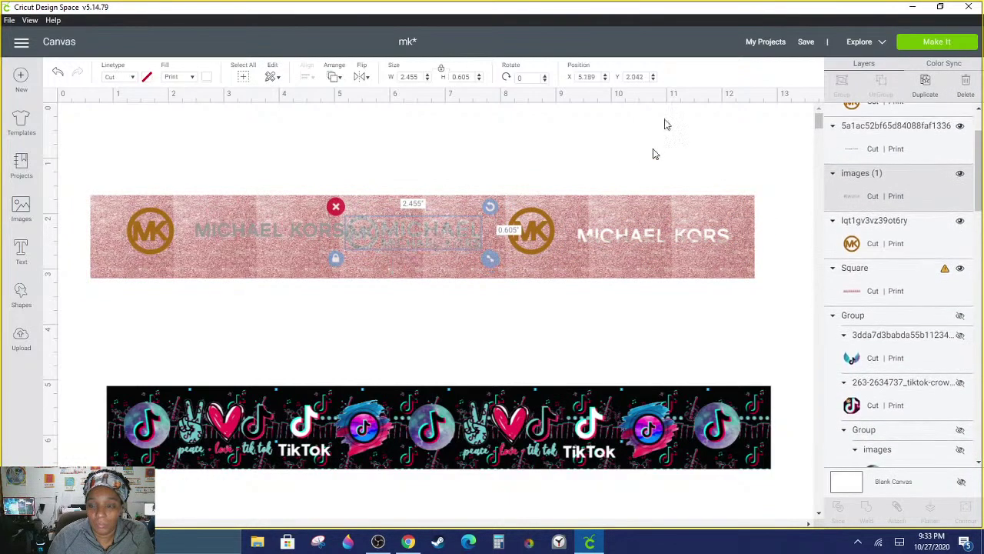
pyautogui.click(206, 78)
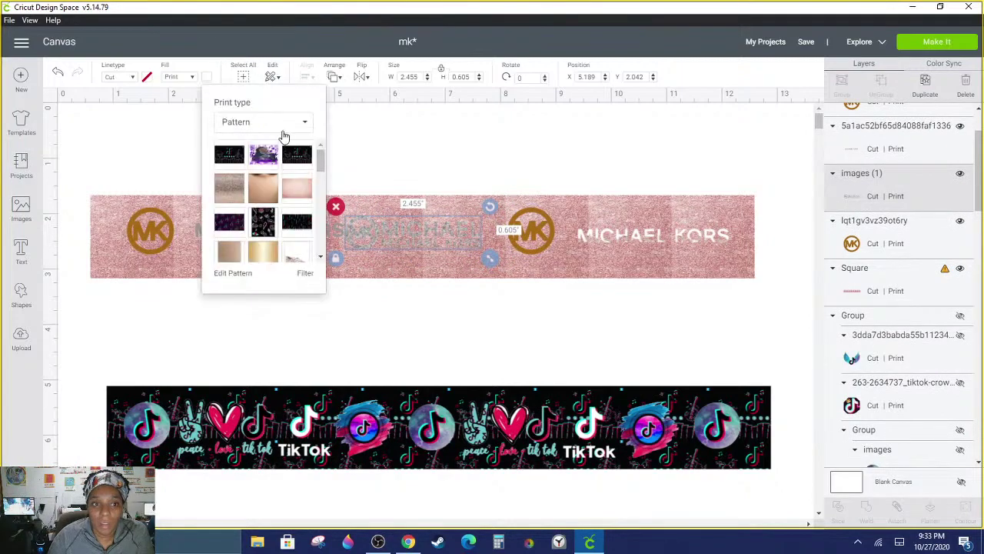
pyautogui.click(234, 190)
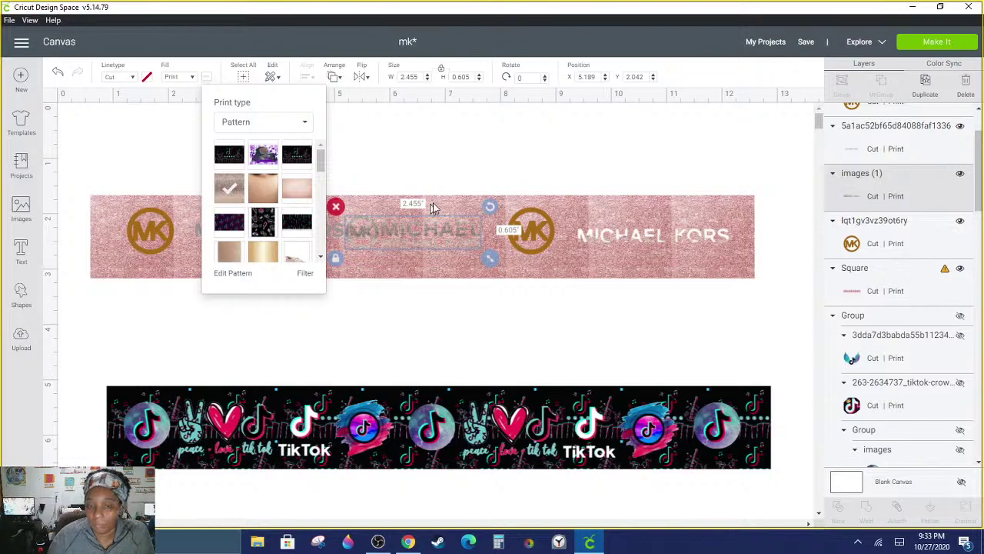
pyautogui.moveTo(437, 234)
pyautogui.mouseDown()
pyautogui.moveTo(439, 243)
pyautogui.moveTo(450, 230)
pyautogui.mouseUp()
pyautogui.click(390, 301)
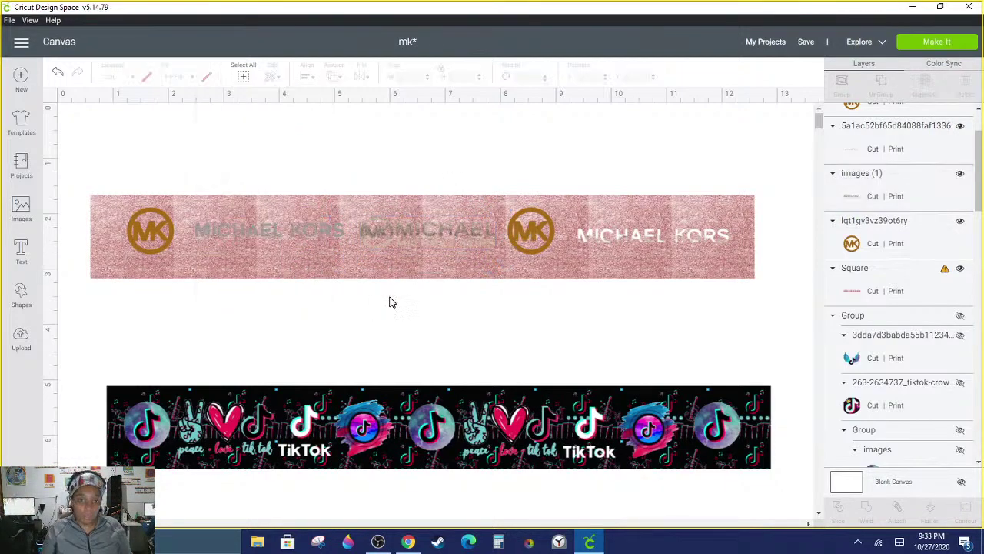
# Step: Shift the grey MICHAEL KORS text and the patterned middle logo slightly left and down, and return to the mirrored TikTok drawing in Chrome
pyautogui.moveTo(318, 233); pyautogui.dragTo(310, 234)
pyautogui.moveTo(409, 226); pyautogui.dragTo(399, 233)
pyautogui.moveTo(460, 234); pyautogui.dragTo(460, 234)
pyautogui.click(581, 239)
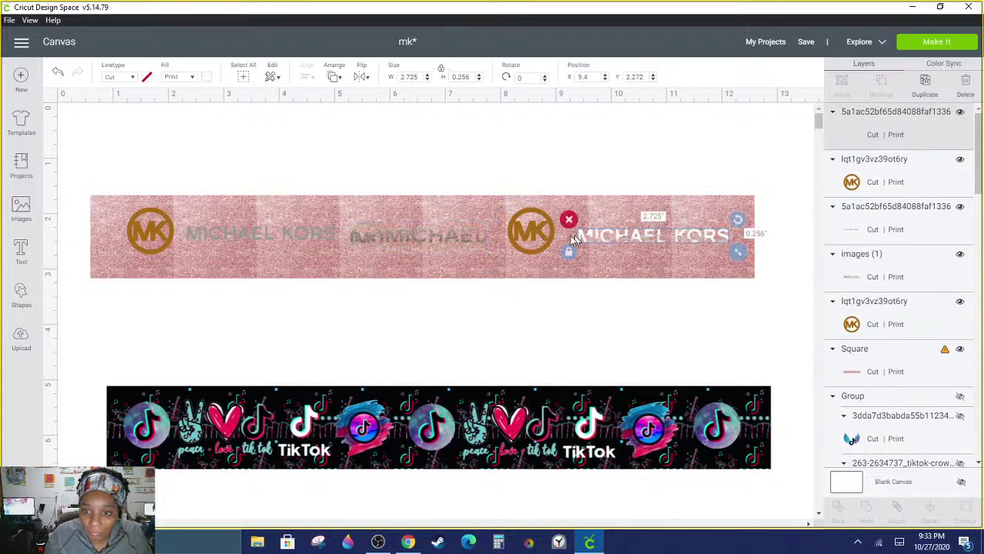
pyautogui.click(510, 136)
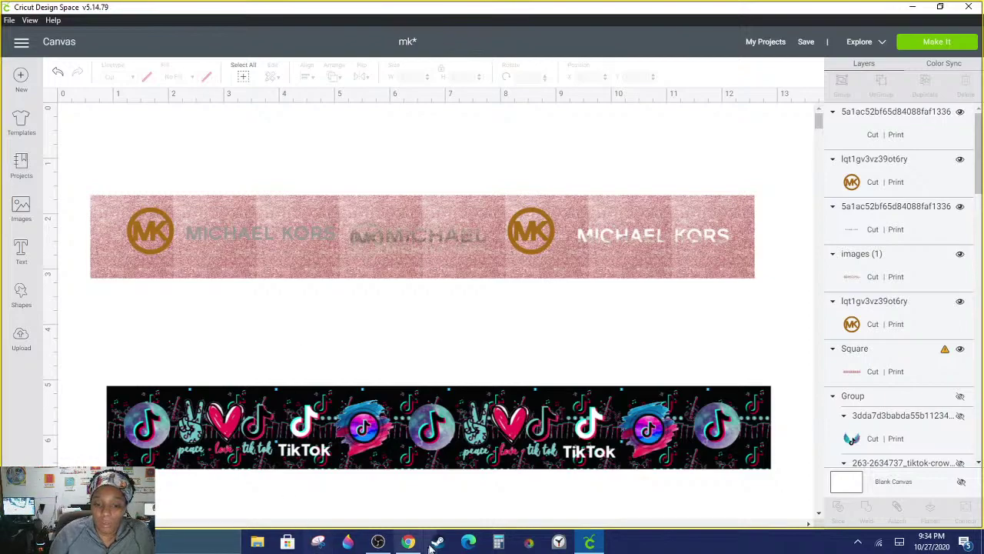
pyautogui.click(405, 547)
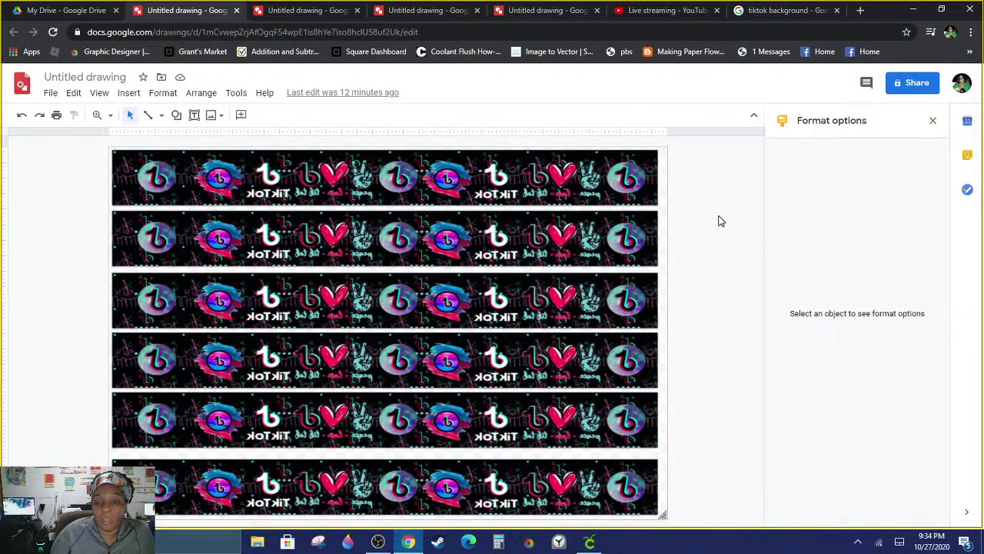